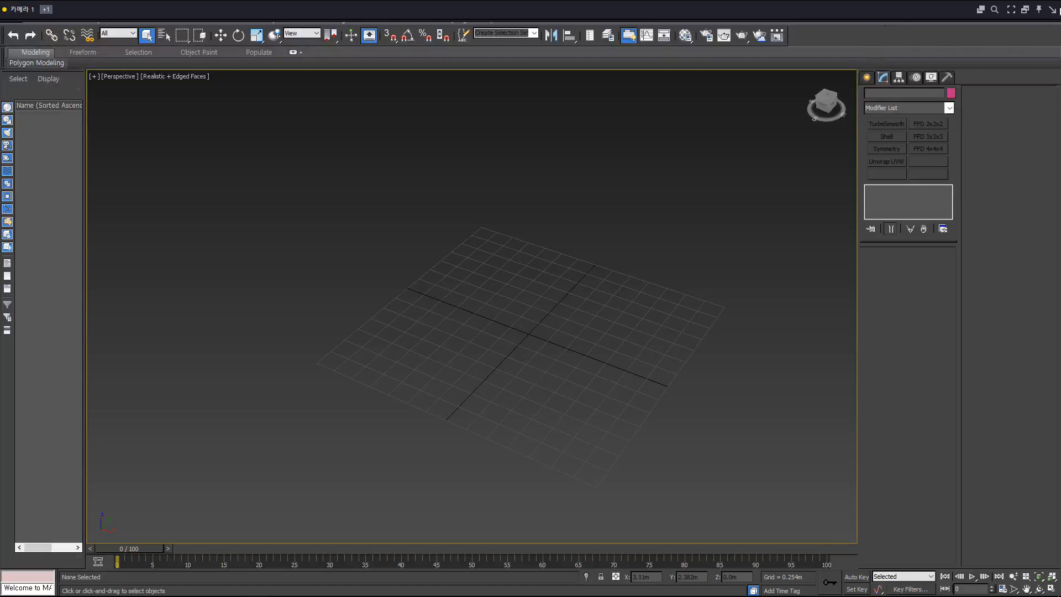
Create a box primitive on the grid, about 1.72 m long, 1.09 m wide and 1.52 m high
click(1052, 11)
click(867, 80)
middle_drag(549, 285, 586, 325)
scroll(586, 325, up, 2)
mouse_move(163, 591)
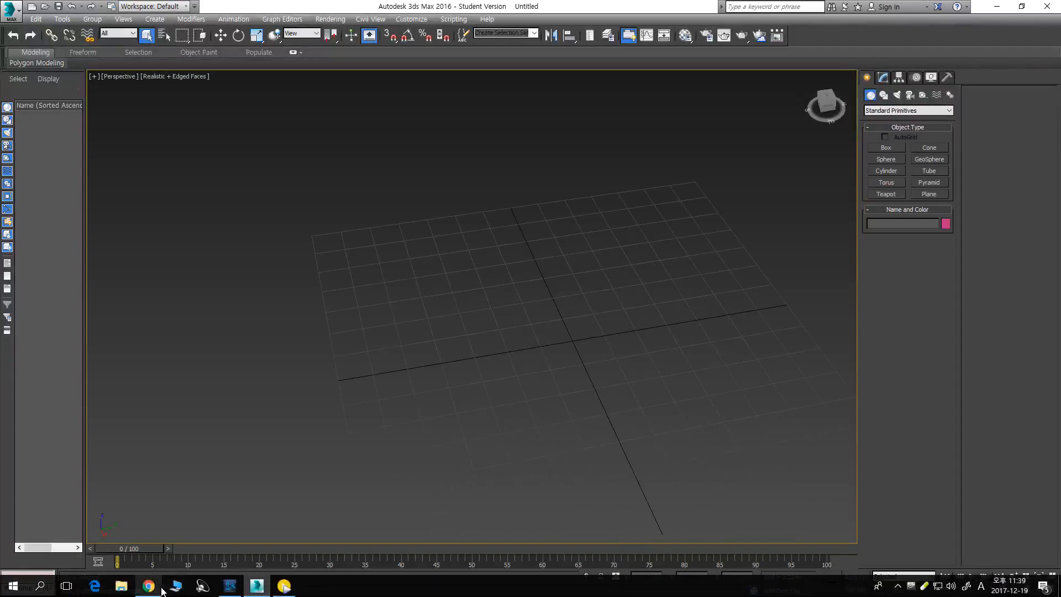
middle_drag(611, 317, 523, 322)
drag(571, 282, 415, 388)
middle_drag(491, 357, 530, 313)
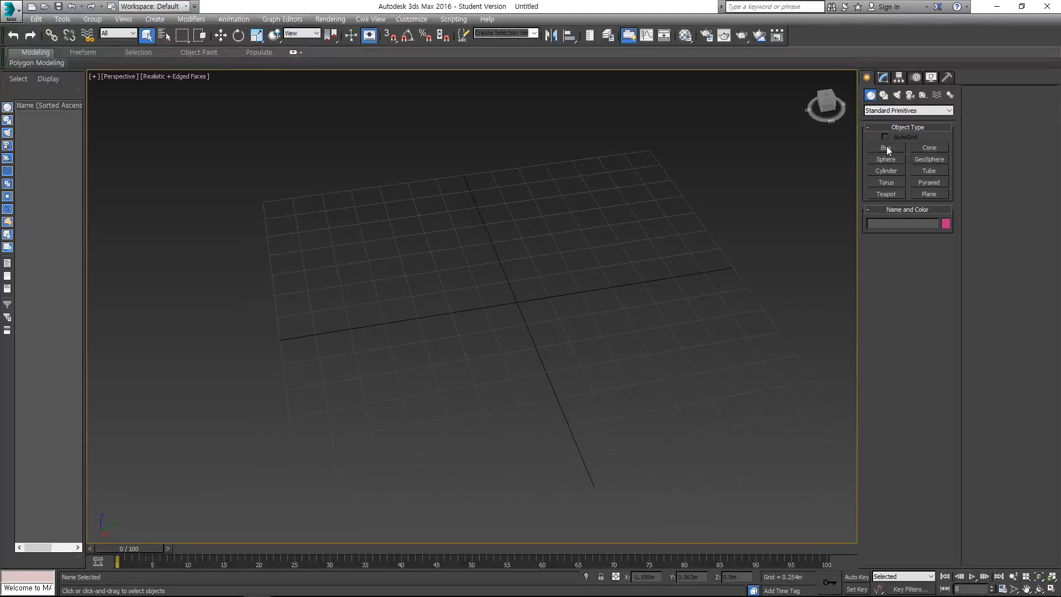
click(887, 147)
scroll(598, 289, down, 3)
drag(613, 280, 516, 333)
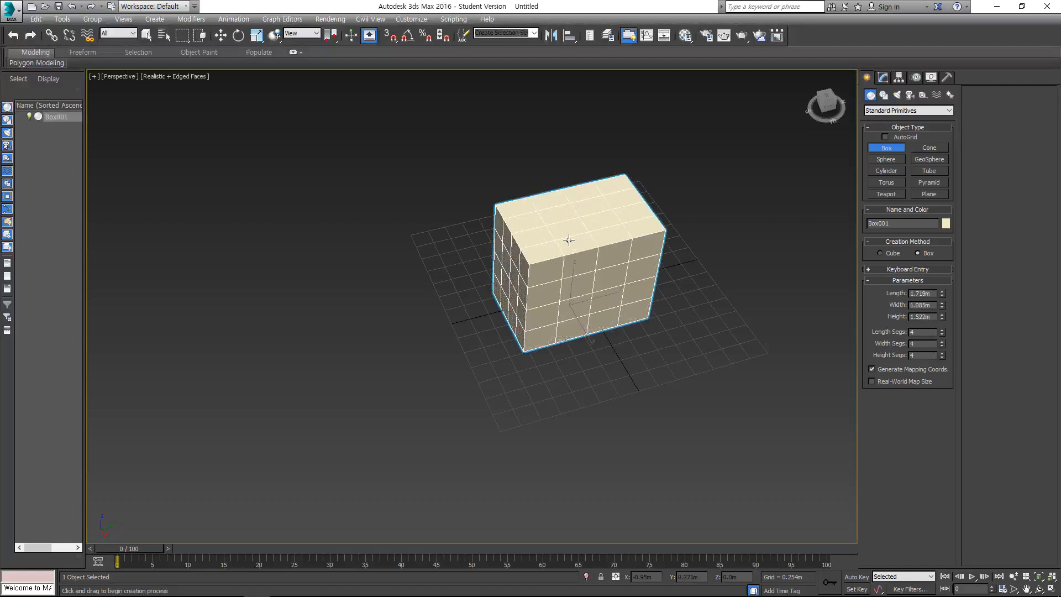
scroll(574, 298, up, 5)
Set the box's length, width and height to 1 m each
key(w)
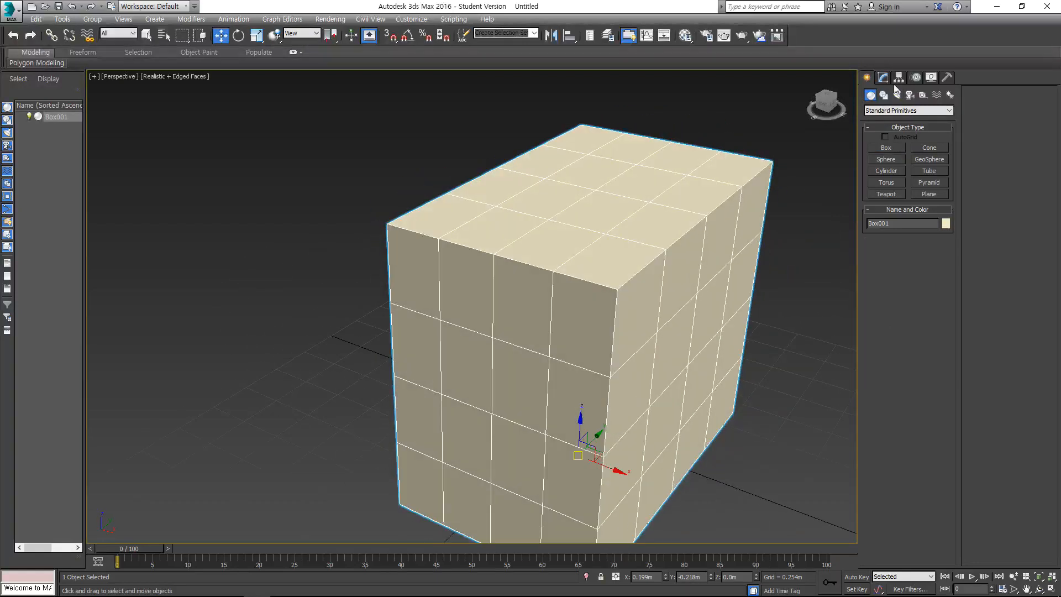
click(884, 77)
mouse_move(691, 332)
alt+middle_down()
mouse_move(665, 337)
mouse_move(639, 314)
mouse_move(677, 316)
alt+middle_up()
key(q)
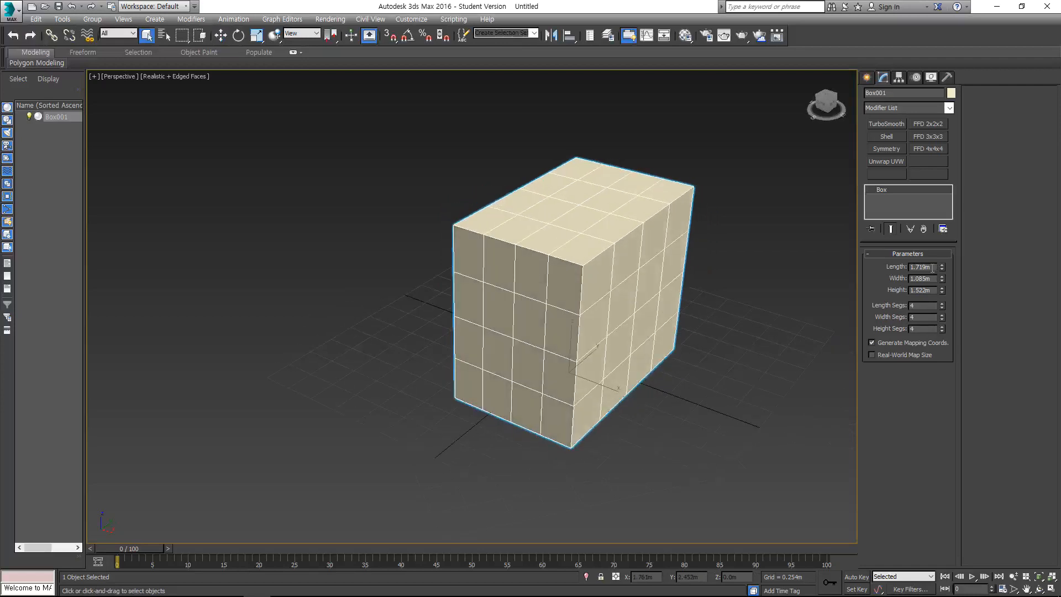
text(1)
key(Tab)
text(1)
key(Tab)
text(1)
key(Tab)
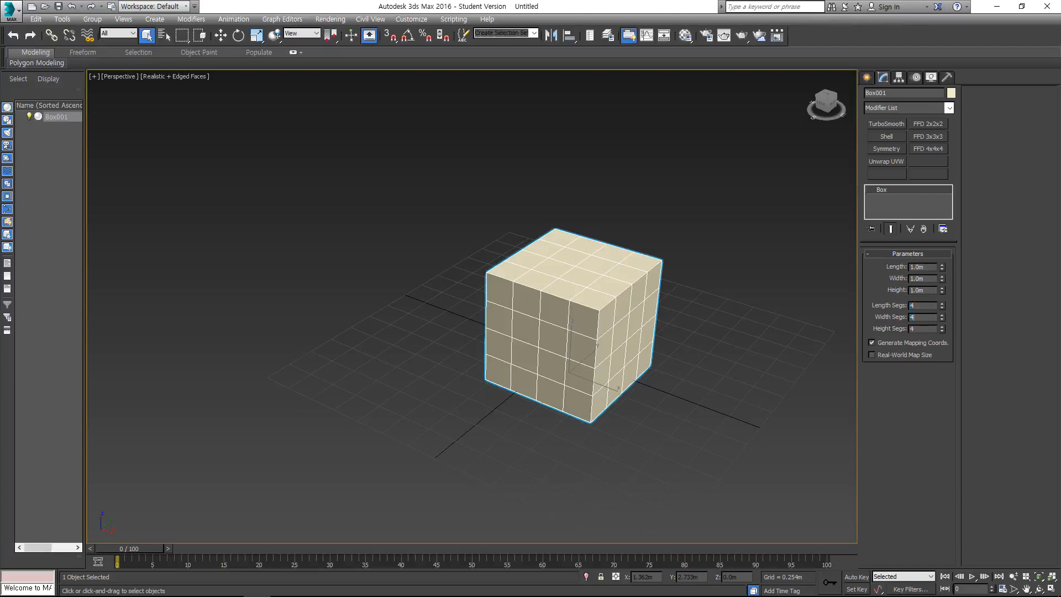
Set the box's width and height segments to 1
text(1)
key(Tab)
text(1)
key(Return)
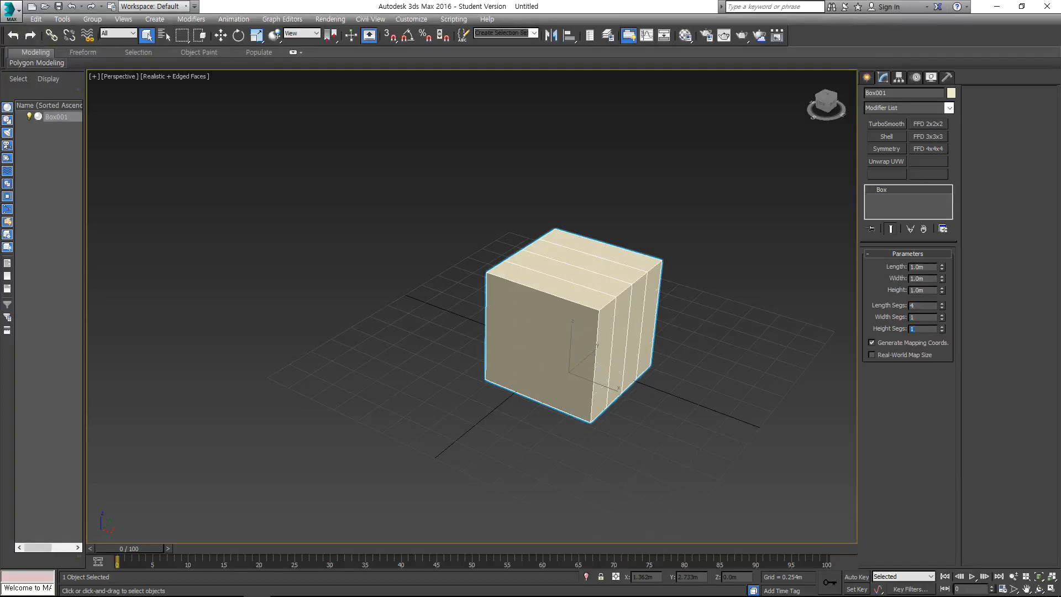
alt+middle_drag(637, 300, 566, 331)
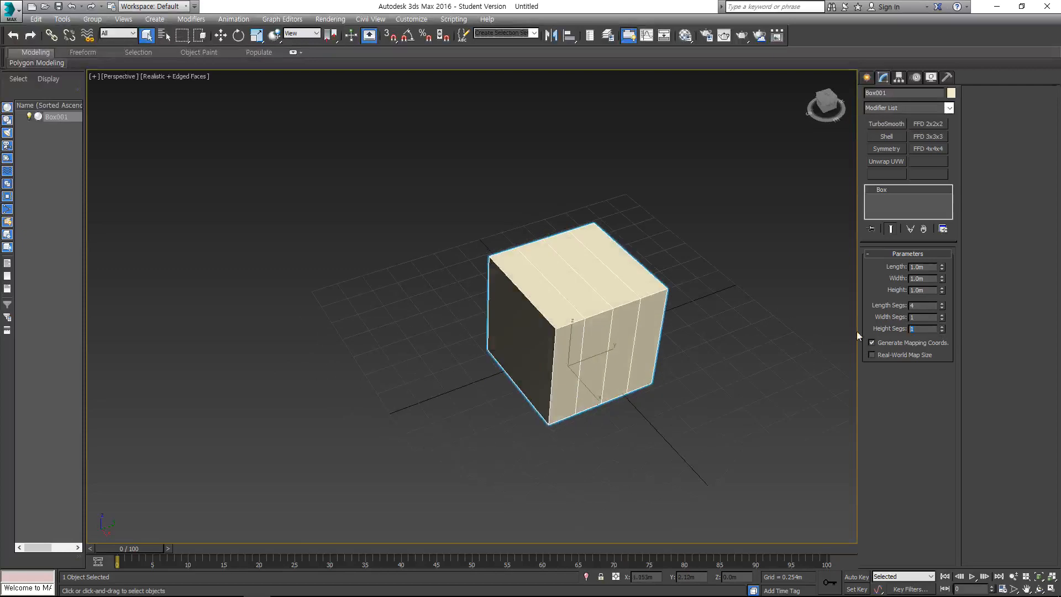
alt+middle_drag(691, 332, 668, 317)
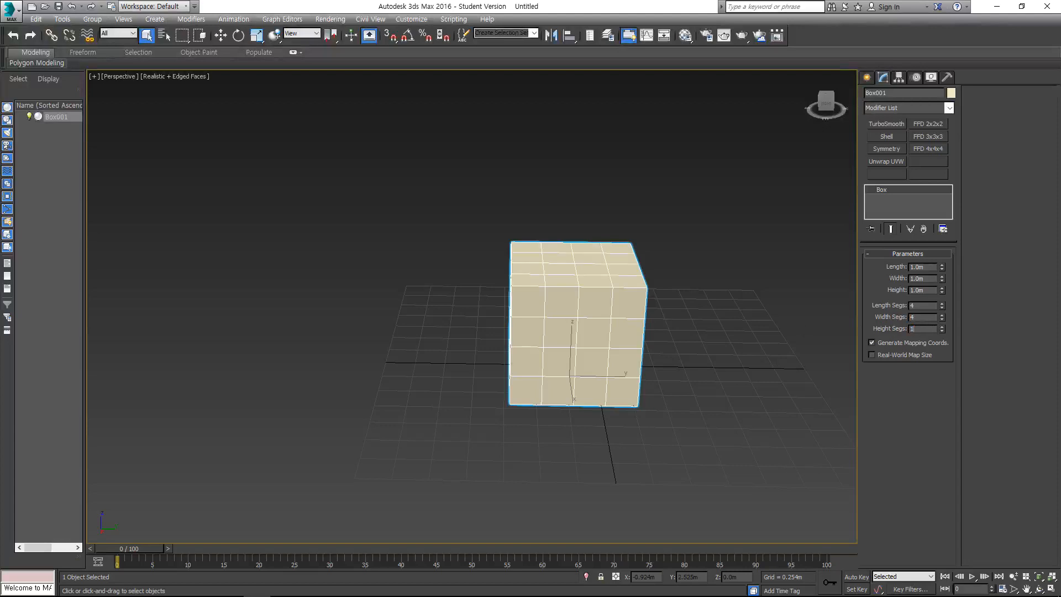
Convert the box to an Editable Poly and enable vertex editing
alt+middle_drag(612, 355, 609, 338)
right_click(608, 338)
mouse_move(672, 408)
click(728, 446)
alt+middle_drag(665, 381, 691, 362)
key(1)
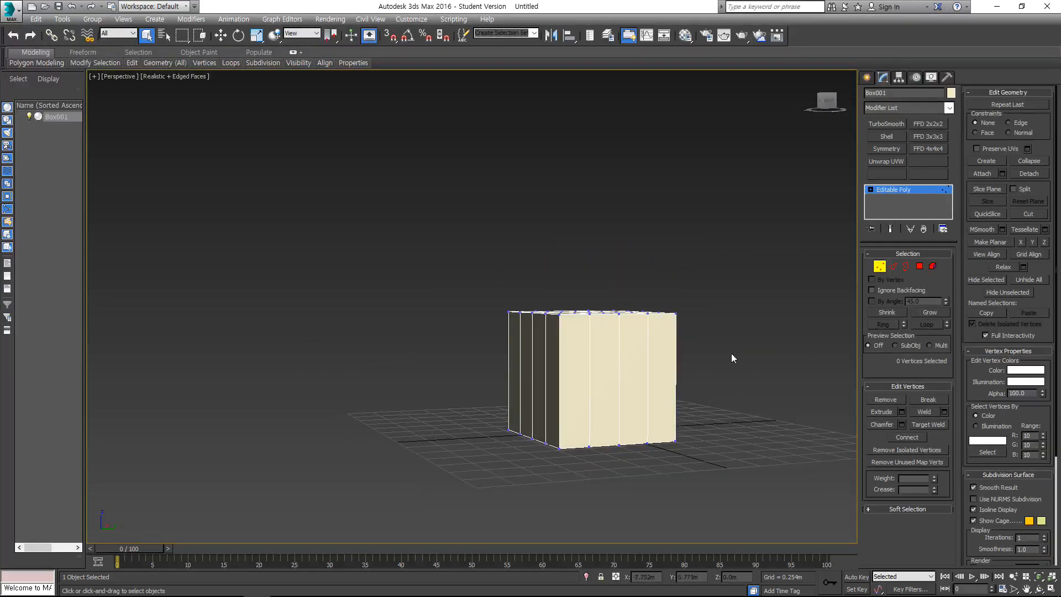
In the top view, move the inner vertices of the two uppermost rows upward to form a pointed arch
alt+middle_drag(404, 248, 401, 293)
key(alt+w)
middle_click(355, 245)
key(alt+w)
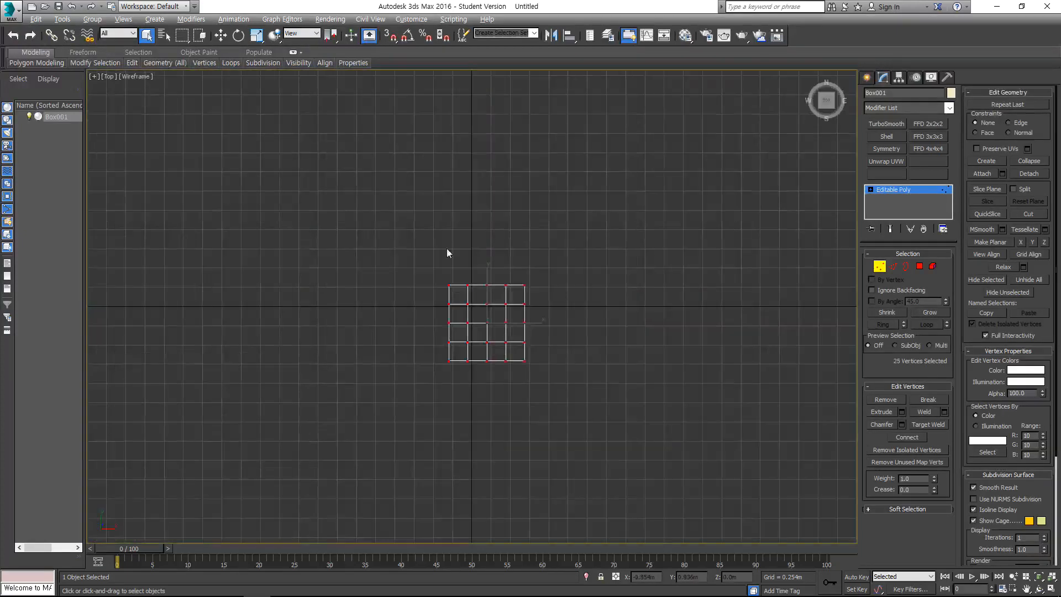
scroll(553, 298, up, 4)
key(w)
drag(535, 297, 542, 199)
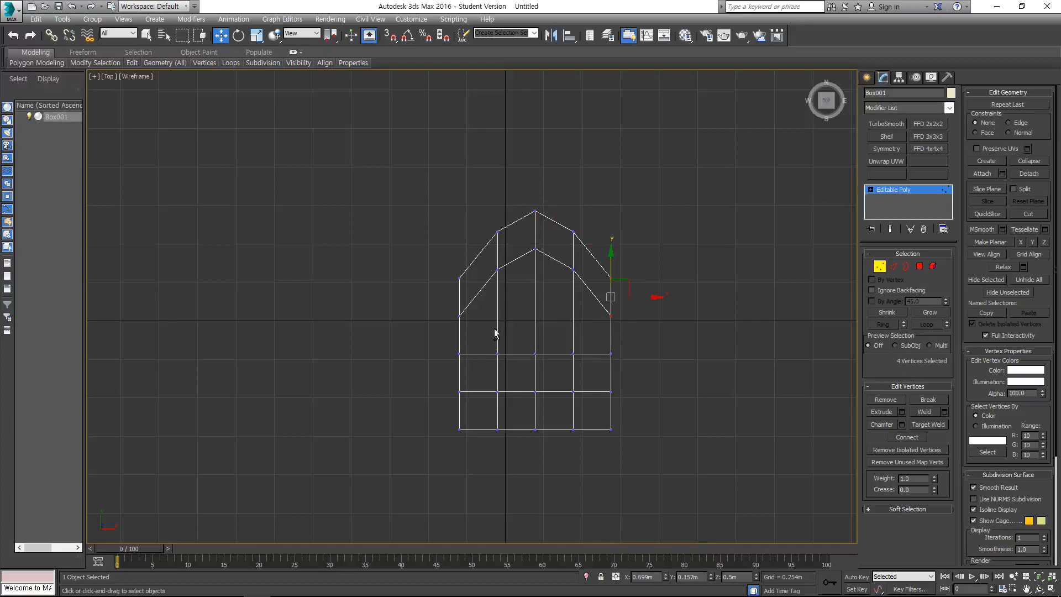
key(r)
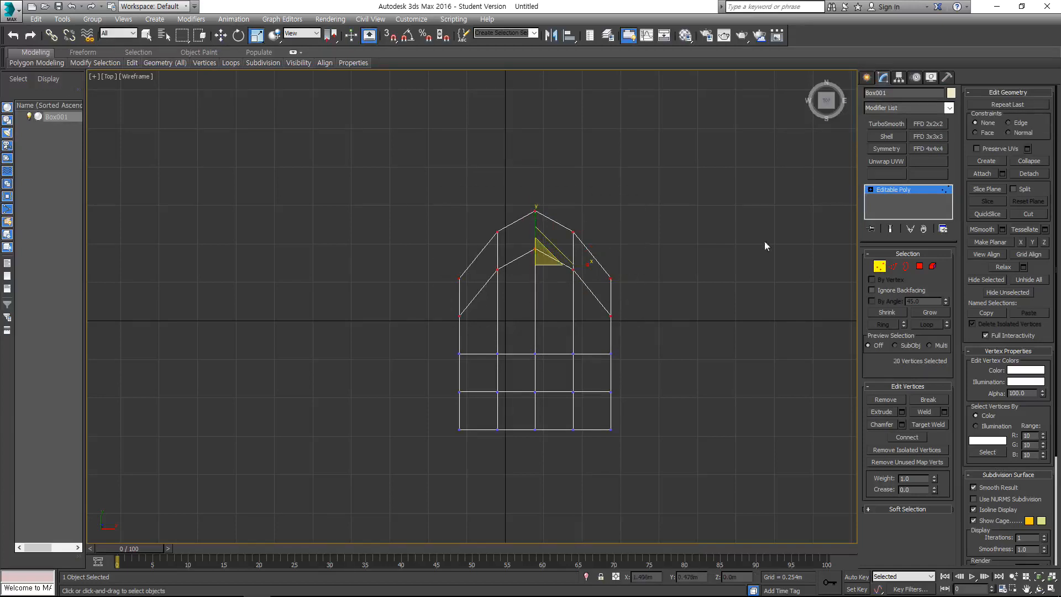
Leave vertex editing and position the whole object at X 0, Y 0, Z 0
click(894, 191)
middle_drag(673, 263, 703, 256)
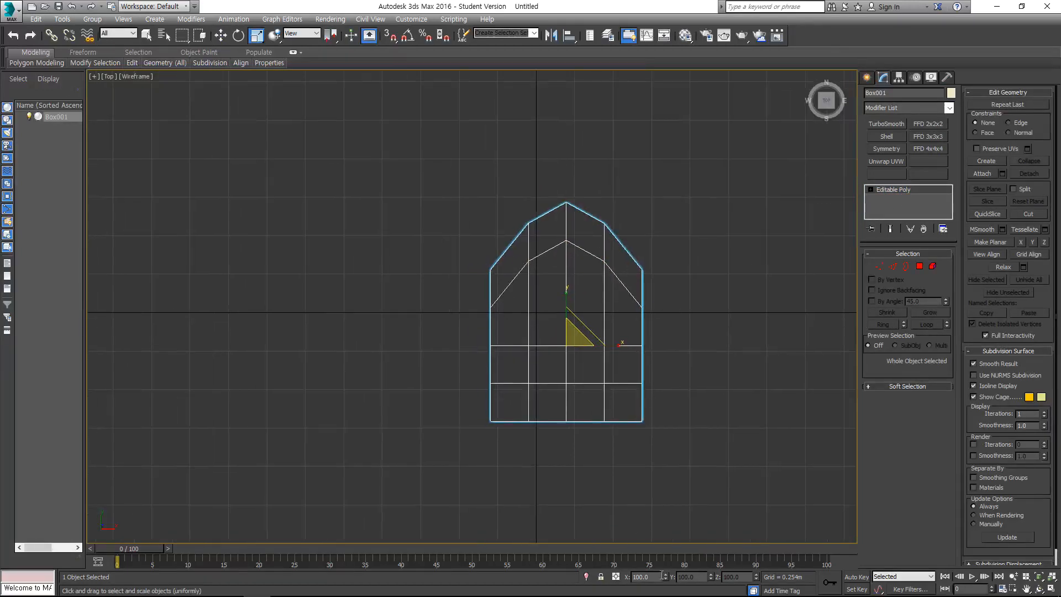
key(w)
middle_drag(651, 424, 674, 394)
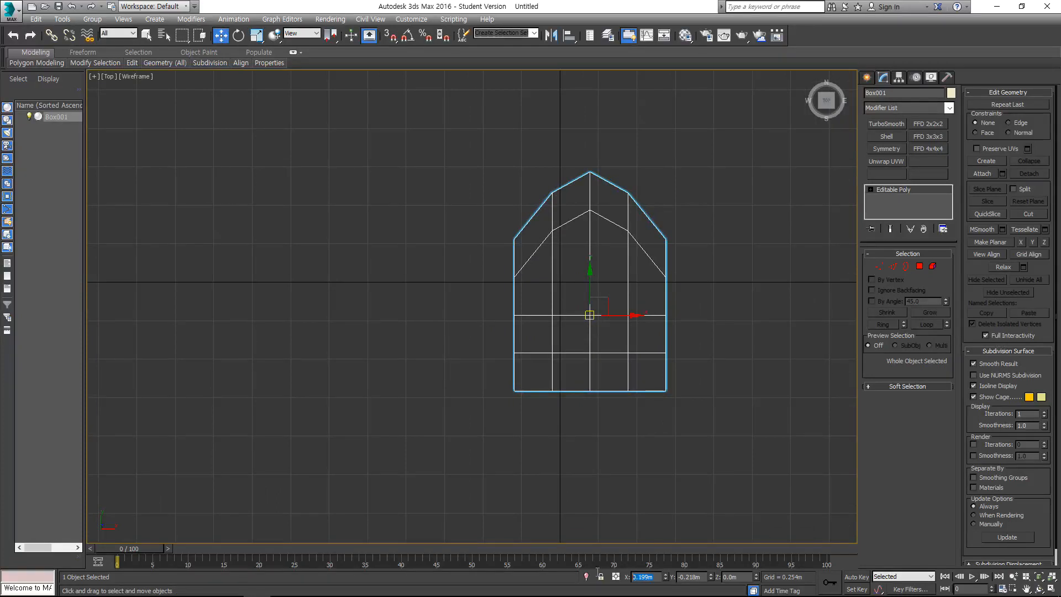
text(0)
key(Tab)
text(0)
key(Tab)
text(0)
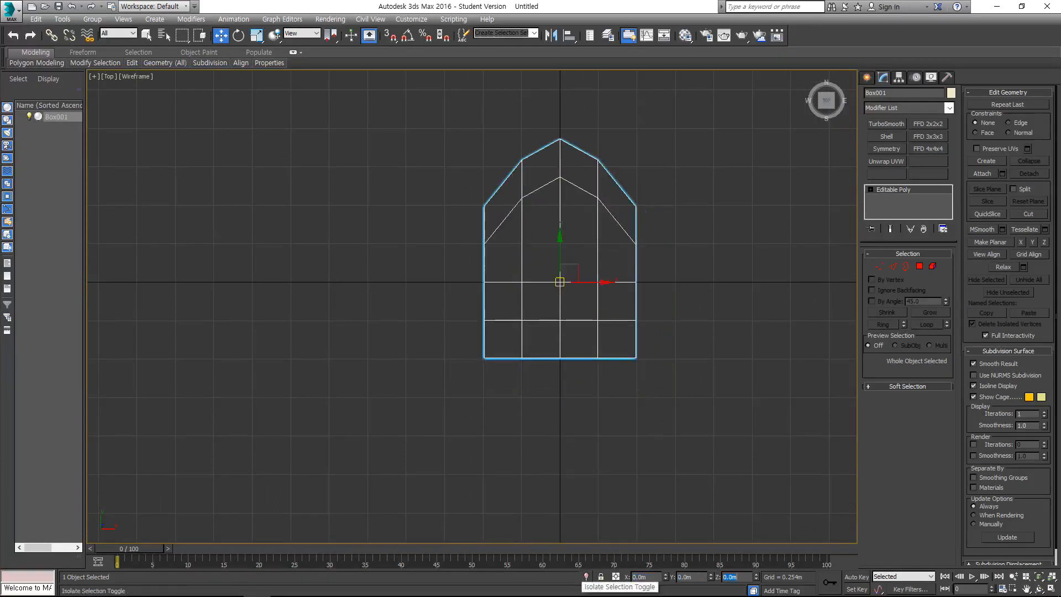
Scale the arch's vertices to narrow and round the tip, and move its outermost vertices up
middle_drag(580, 186, 605, 272)
key(1)
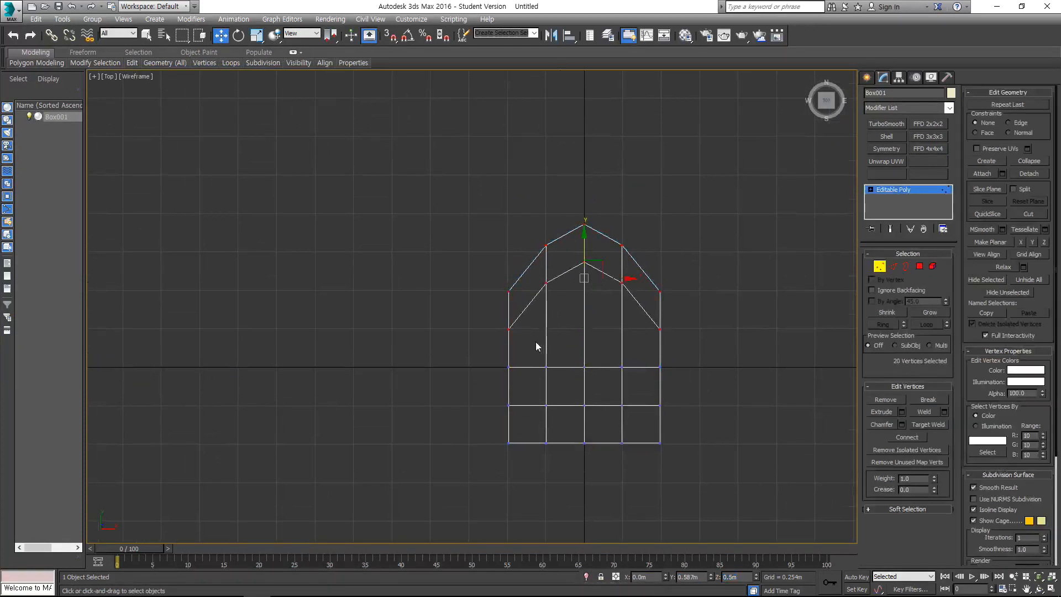
key(r)
drag(640, 284, 644, 237)
drag(607, 289, 584, 215)
key(w)
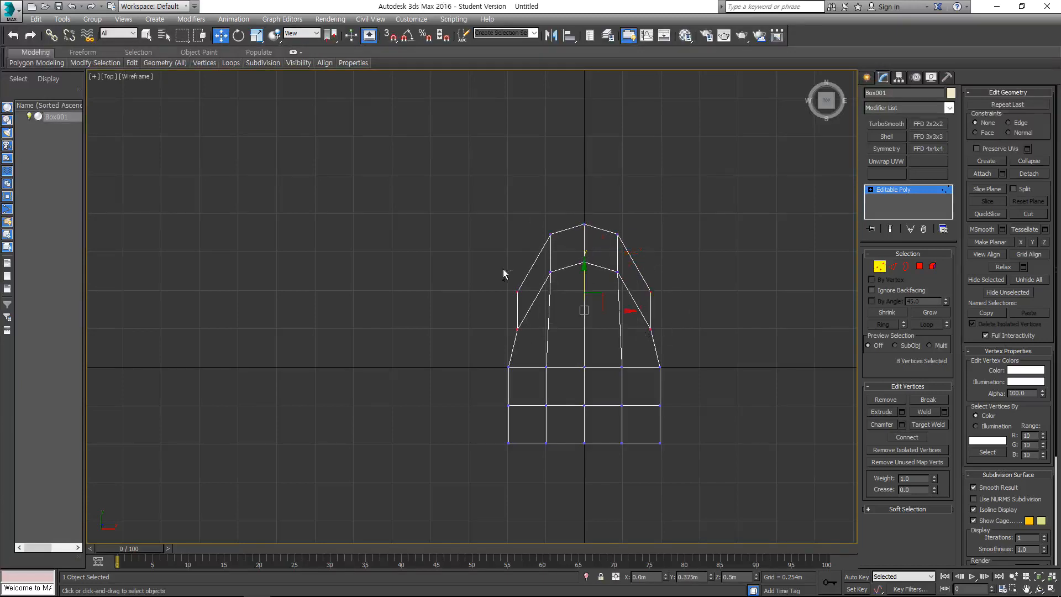
drag(581, 271, 581, 246)
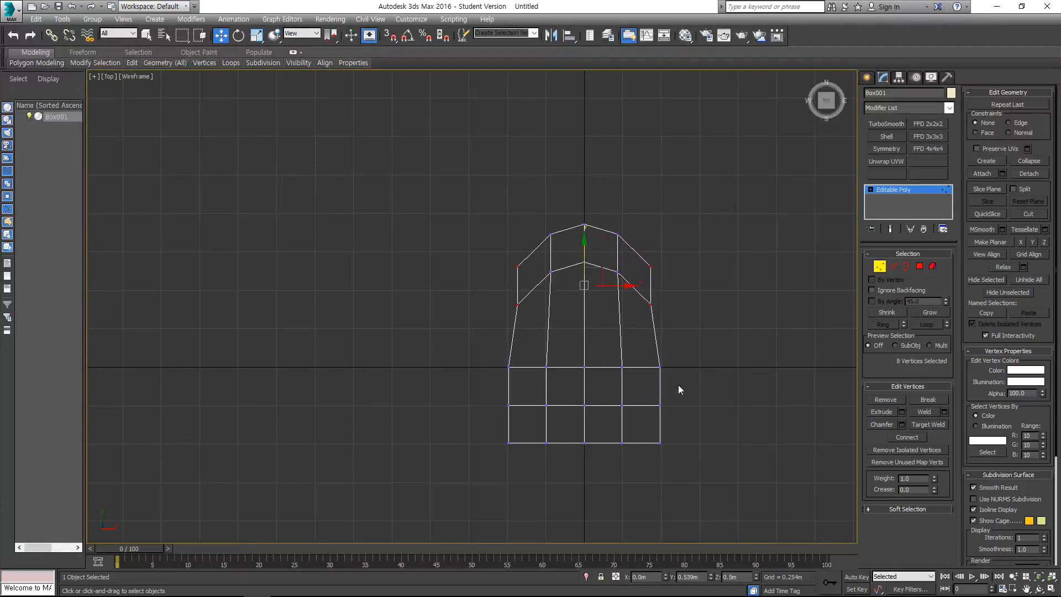
Move the third vertex row up toward the arch and scale it slightly wider
drag(587, 324, 586, 297)
key(r)
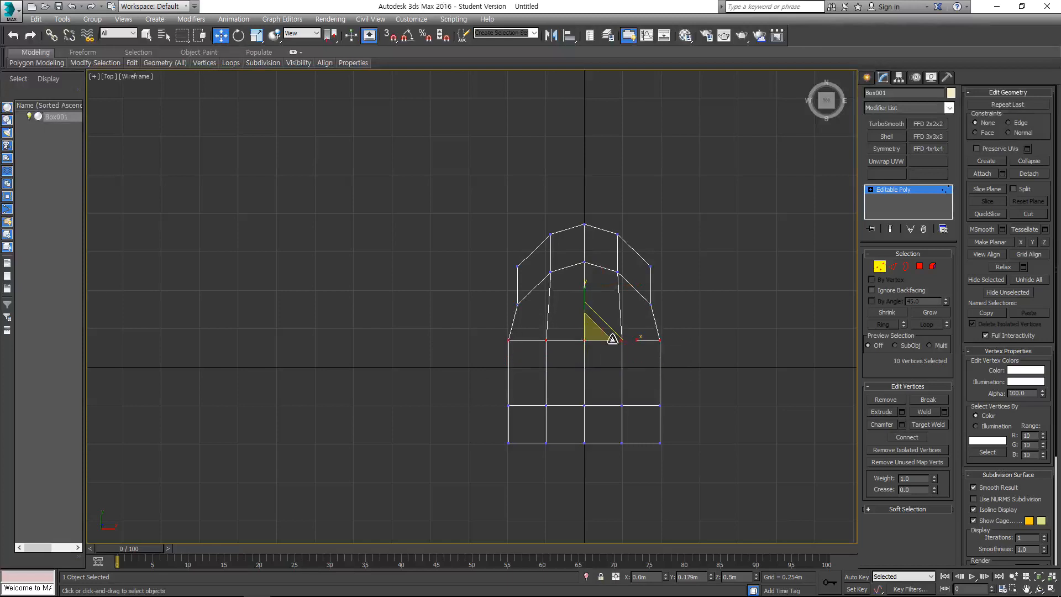
drag(630, 342, 635, 340)
Move the second vertex row down, widen it, and flatten the curve of its inner vertices
click(650, 303)
key(q)
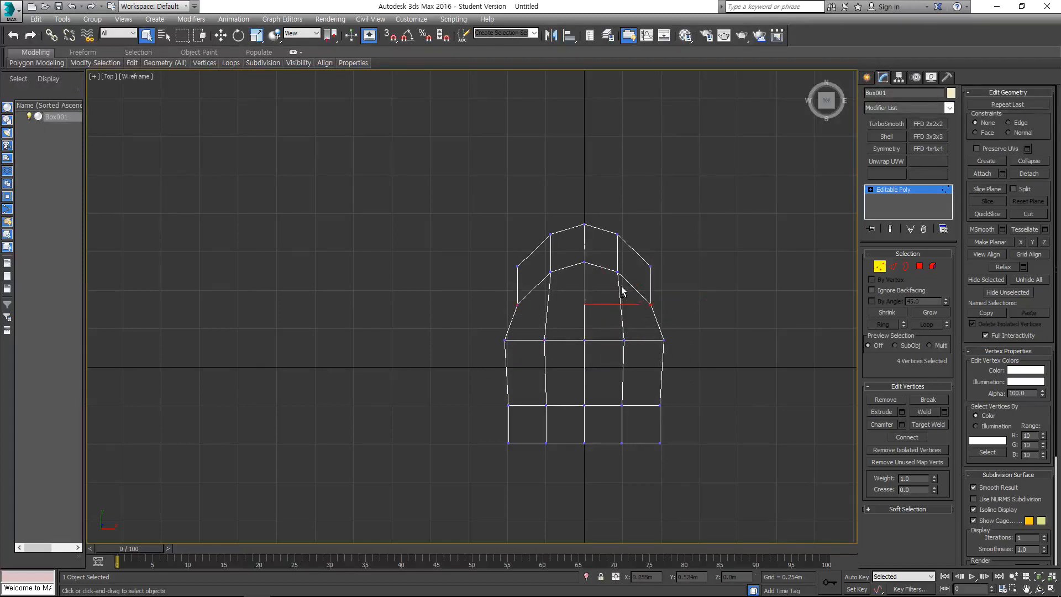
key(w)
drag(585, 241, 584, 248)
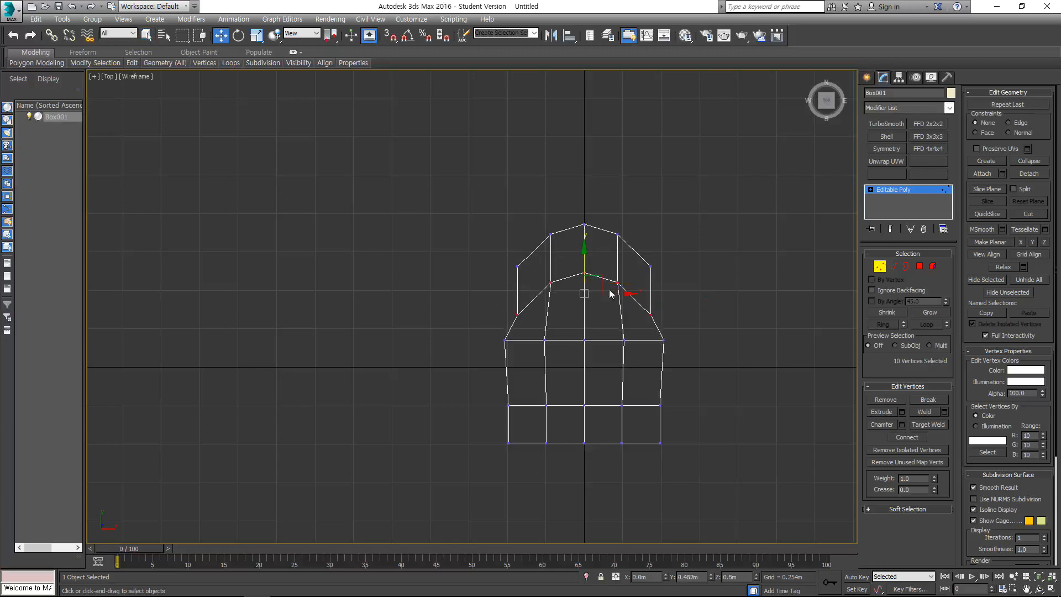
key(r)
drag(635, 294, 642, 293)
drag(643, 302, 586, 259)
key(w)
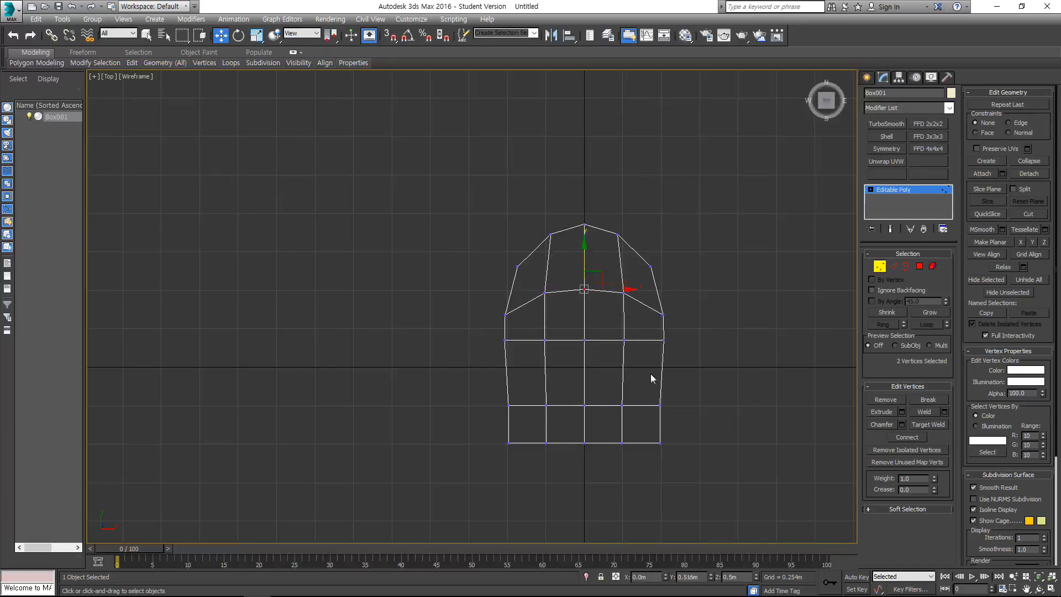
Scale the third vertex row wider and move it down to form the widest part of the head
drag(501, 329, 500, 329)
key(r)
drag(620, 341, 630, 343)
key(w)
drag(583, 299, 582, 312)
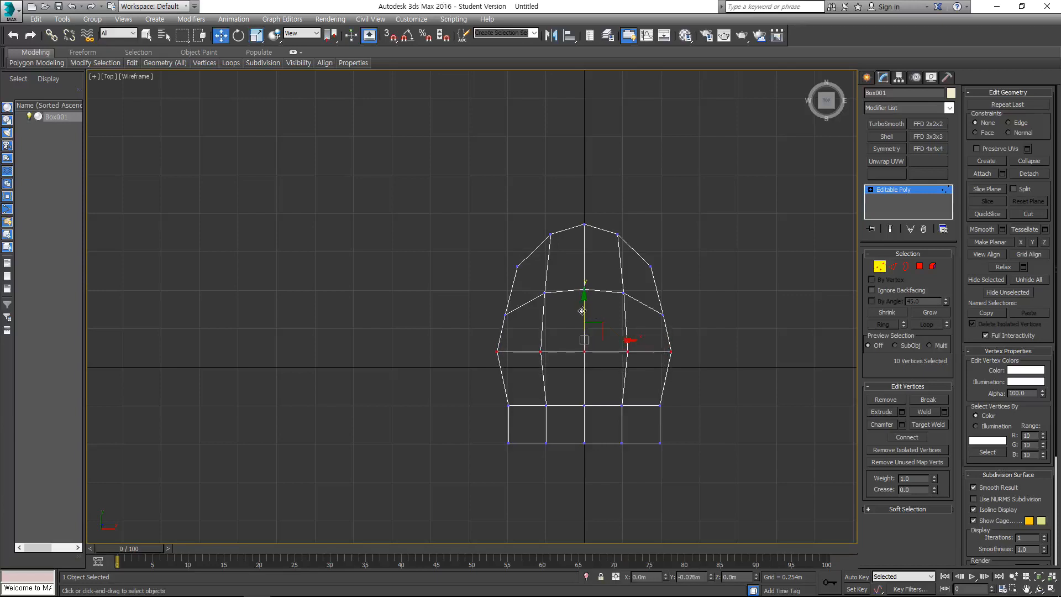
Connect the lengthwise edges between the last two vertex rows with a new edge loop
middle_drag(661, 410, 662, 362)
drag(705, 372, 472, 377)
key(2)
scroll(531, 320, down, 3)
key(ctrl+shift+e)
Move the bottom vertex row far down to stretch the last section into a long handle
key(1)
middle_drag(636, 370, 665, 320)
drag(524, 280, 524, 280)
scroll(531, 276, down, 3)
middle_drag(560, 271, 581, 248)
drag(578, 196, 555, 415)
middle_drag(585, 201, 584, 257)
Connect the handle's long edges with another edge loop and place it near the head
scroll(585, 258, up, 3)
key(2)
drag(661, 327, 498, 335)
key(ctrl+shift+e)
middle_drag(582, 394, 597, 334)
scroll(597, 334, down, 2)
drag(588, 279, 588, 268)
middle_drag(588, 268, 584, 319)
scroll(583, 320, up, 3)
key(1)
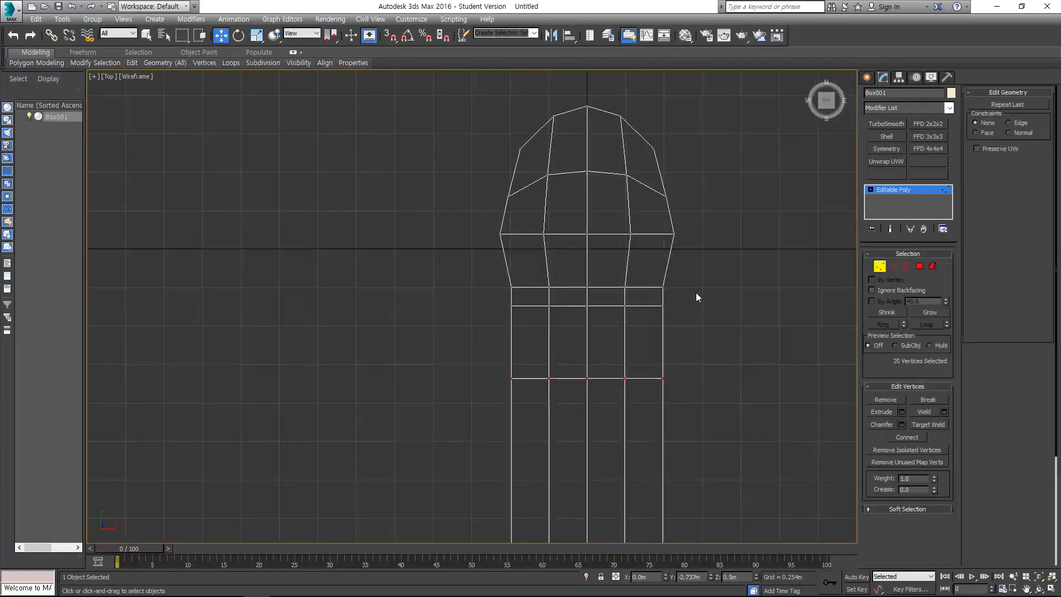
Scale the fourth vertex row wider to fill out the base of the head
drag(696, 293, 460, 285)
key(r)
drag(629, 285, 636, 285)
Scale the vertex row just below the head inward to form a narrow neck and move it down
drag(724, 341, 597, 319)
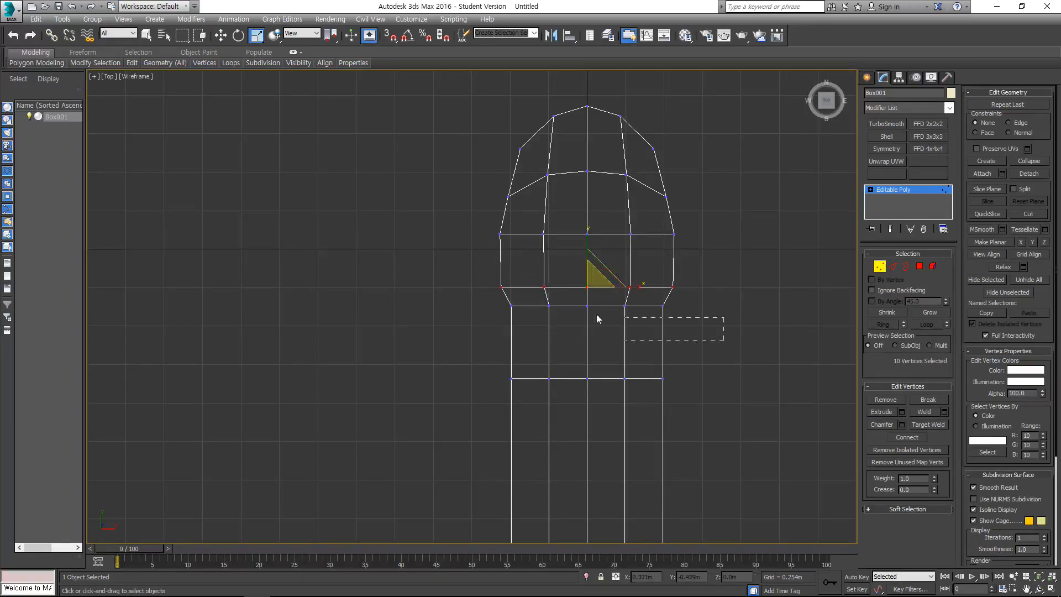
drag(486, 304, 485, 302)
key(w)
drag(587, 272, 588, 290)
key(r)
drag(634, 326, 507, 339)
middle_drag(552, 356, 576, 278)
scroll(576, 277, up, 1)
scroll(576, 278, down, 2)
key(w)
drag(602, 214, 602, 224)
scroll(543, 176, down, 3)
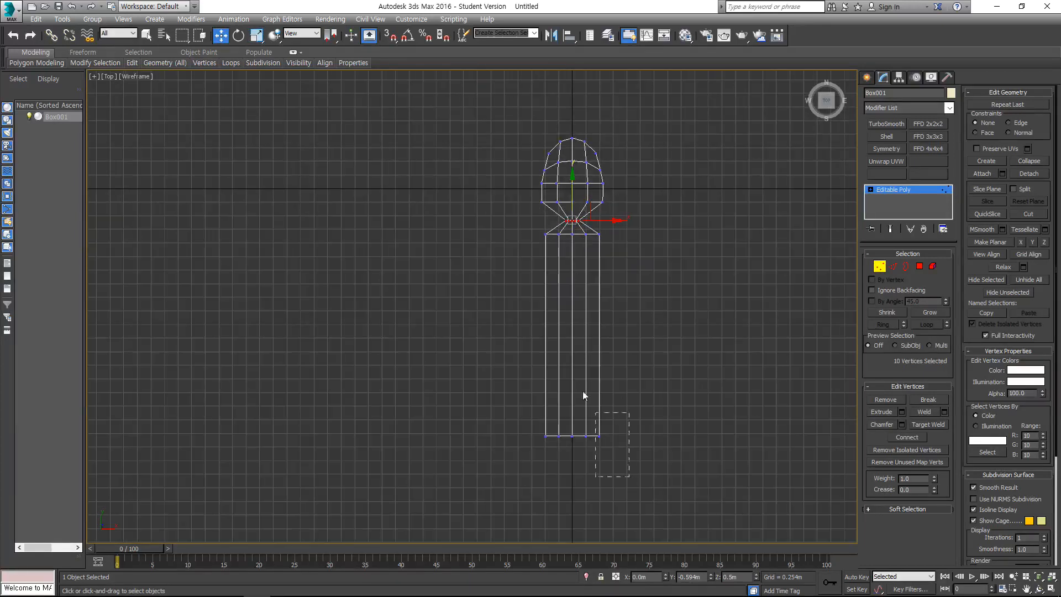
Scale the remaining handle vertex rows down to the neck's narrow width and return to the perspective view
drag(509, 233, 511, 231)
key(r)
drag(617, 332, 510, 332)
click(618, 277)
mouse_move(652, 335)
middle_down()
mouse_move(648, 369)
mouse_move(590, 316)
mouse_move(401, 253)
mouse_move(509, 318)
mouse_move(543, 224)
mouse_move(529, 204)
mouse_move(486, 235)
mouse_move(501, 224)
middle_up()
key(alt+w)
middle_click(682, 409)
key(alt+w)
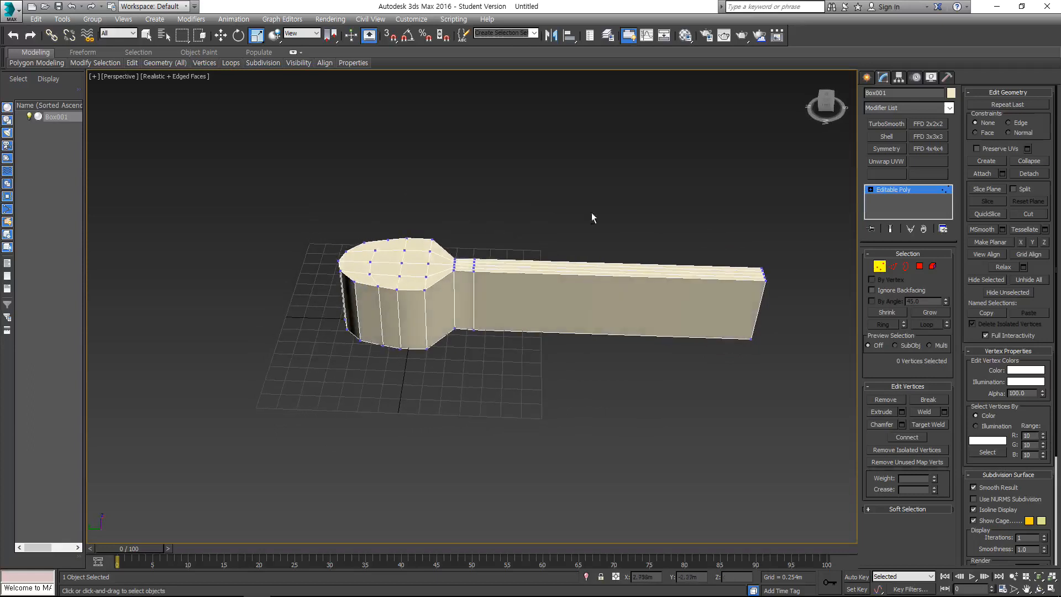
In the front view, move all top-side vertices down to flatten the model into a thin slab
key(f)
key(F3)
drag(633, 200, 336, 275)
key(w)
drag(472, 196, 462, 257)
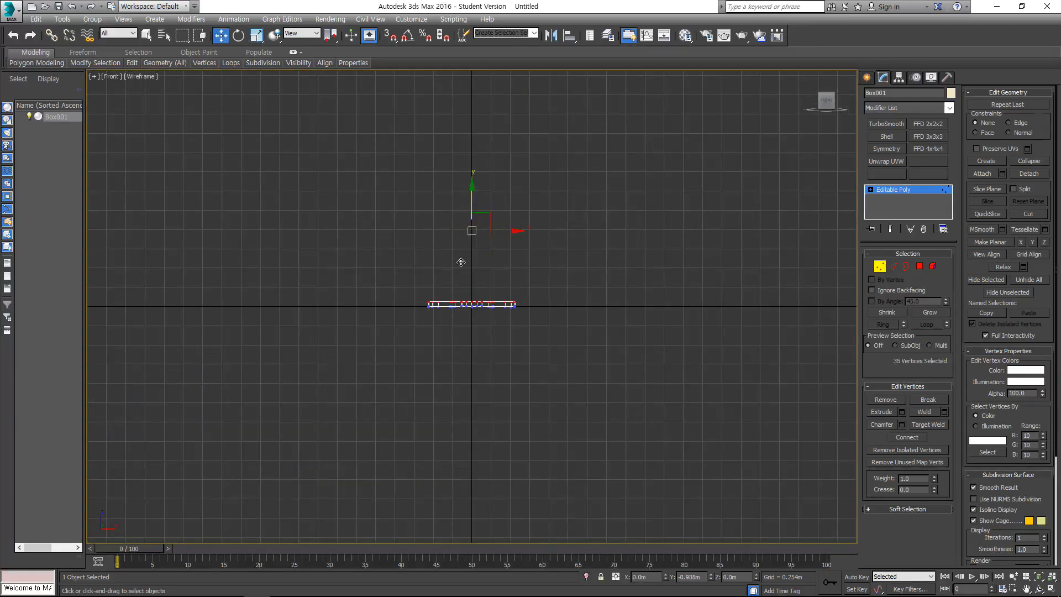
key(alt+w)
middle_click(704, 460)
key(alt+w)
alt+middle_drag(520, 346, 418, 314)
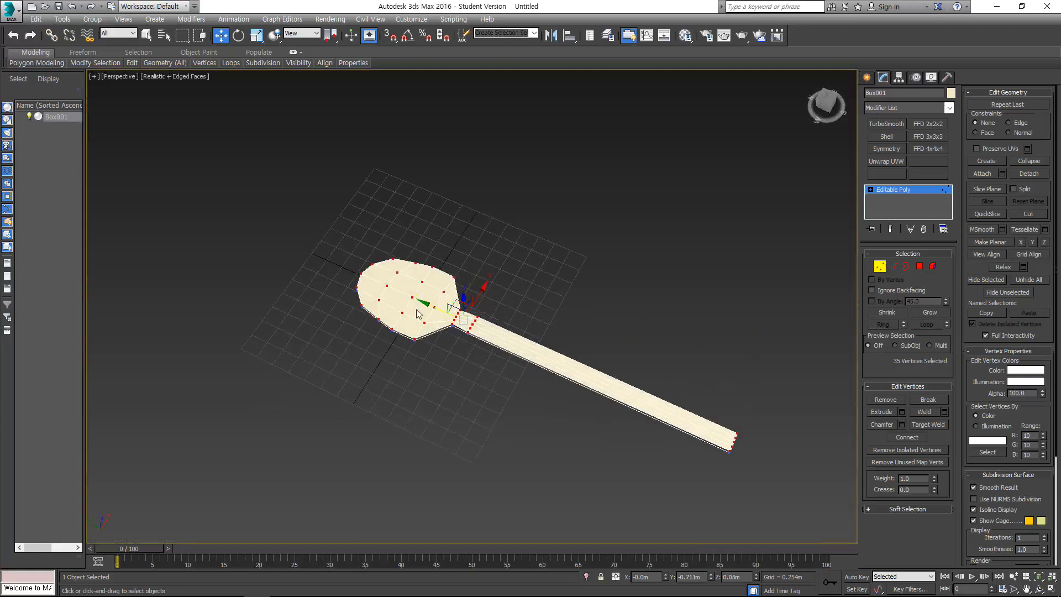
Select the head's interior vertices on both faces and move them down to hollow out the spoon bowl
scroll(528, 334, up, 3)
middle_drag(400, 277, 530, 303)
scroll(530, 303, up, 2)
key(F3)
drag(593, 266, 593, 267)
ctrl+drag(433, 211, 432, 209)
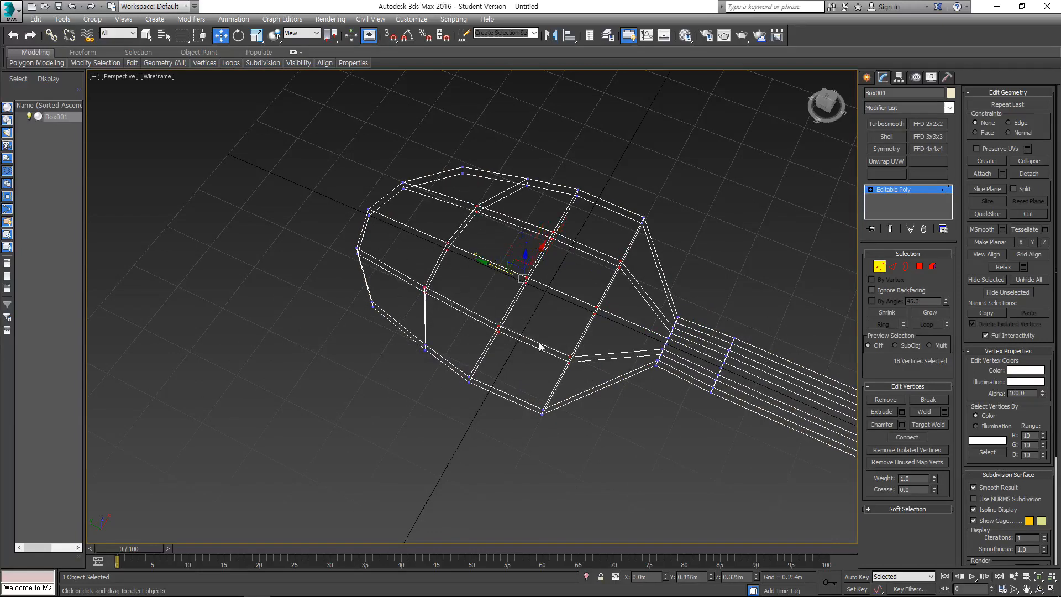
alt+middle_drag(540, 347, 597, 308)
key(F3)
alt+middle_drag(507, 260, 520, 269)
drag(523, 245, 521, 270)
Reduce the selection to the bowl's central vertices and move them further down to deepen the bowl
alt+middle_drag(521, 270, 599, 409)
alt+drag(606, 420, 572, 220)
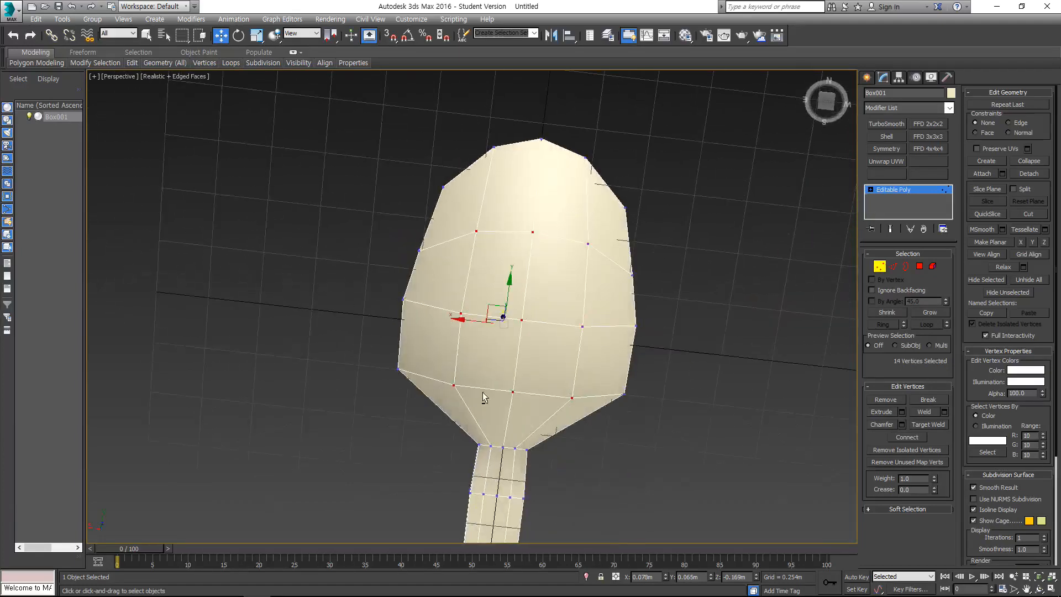
alt+drag(444, 246, 445, 246)
alt+middle_drag(486, 244, 534, 301)
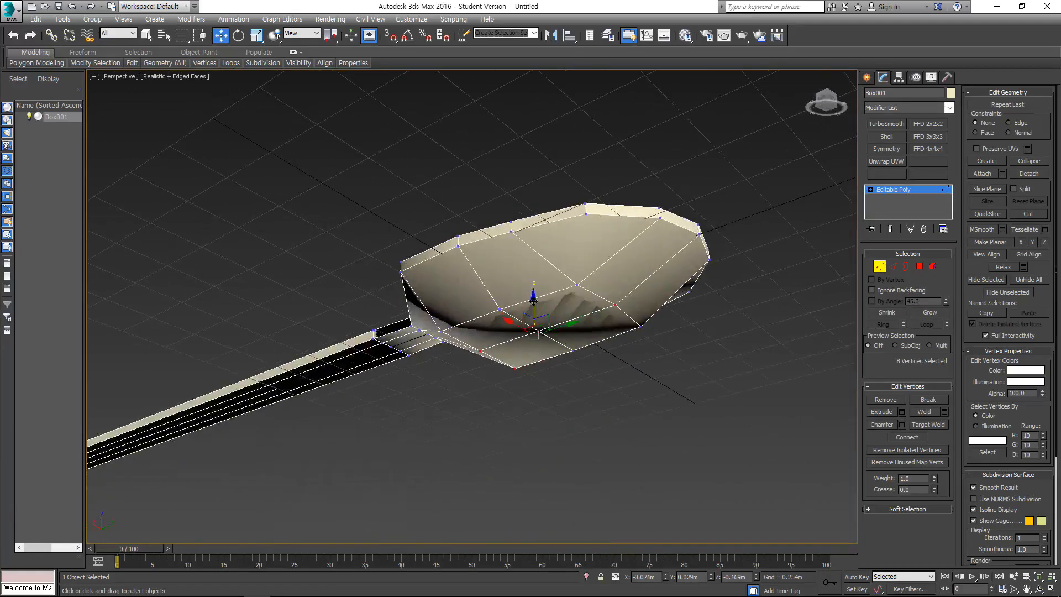
alt+middle_drag(507, 369, 543, 354)
drag(536, 294, 537, 305)
alt+middle_drag(536, 305, 452, 308)
alt+middle_drag(546, 339, 561, 283)
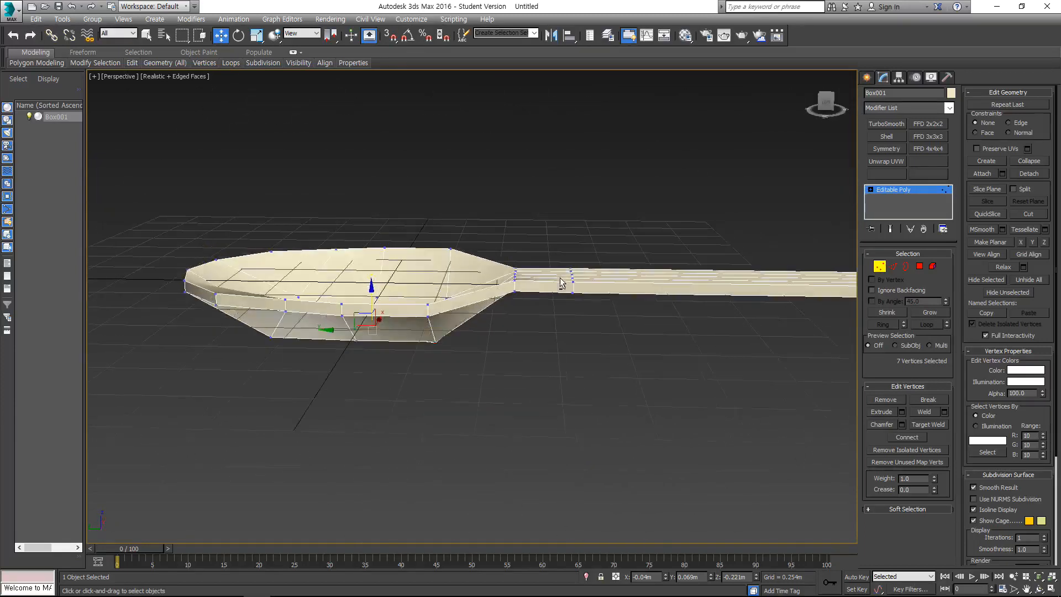
Raise the handle's vertices beyond the neck so the handle bends up from the bowl
drag(564, 256, 564, 255)
alt+middle_drag(564, 255, 582, 241)
key(alt+w)
key(alt+w)
middle_drag(706, 332, 535, 332)
middle_drag(660, 310, 586, 315)
scroll(586, 316, down, 3)
drag(558, 269, 558, 257)
alt+middle_drag(559, 256, 464, 318)
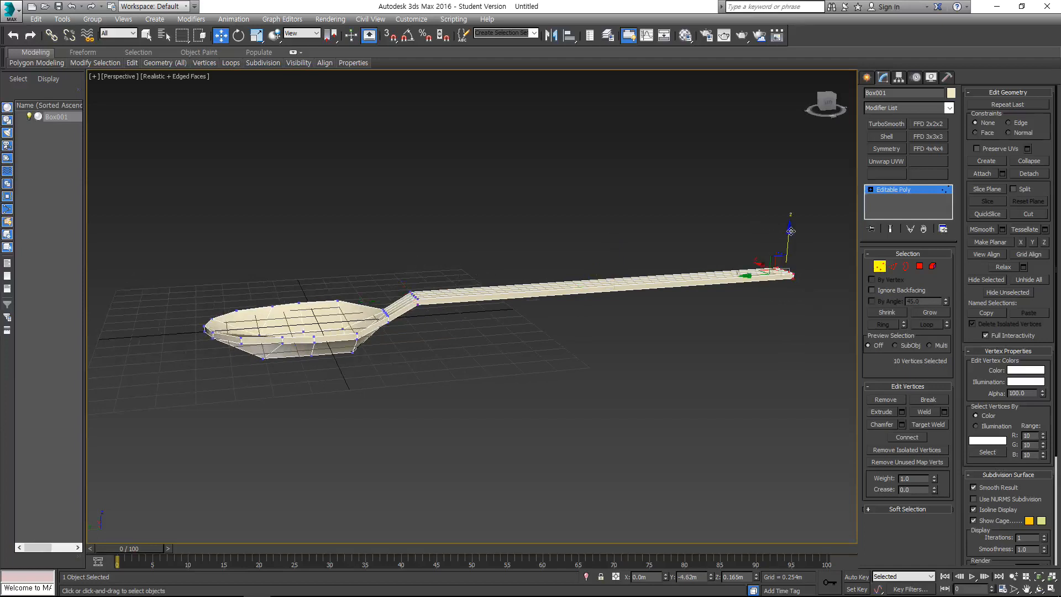
Raise the vertices at the handle's far end so the handle slopes upward away from the bowl
drag(791, 231, 794, 200)
alt+middle_drag(760, 216, 708, 285)
In the top view, add an edge loop across the middle of the handle by connecting its lengthwise edges
key(alt+w)
middle_click(346, 201)
key(alt+w)
middle_drag(578, 300, 572, 209)
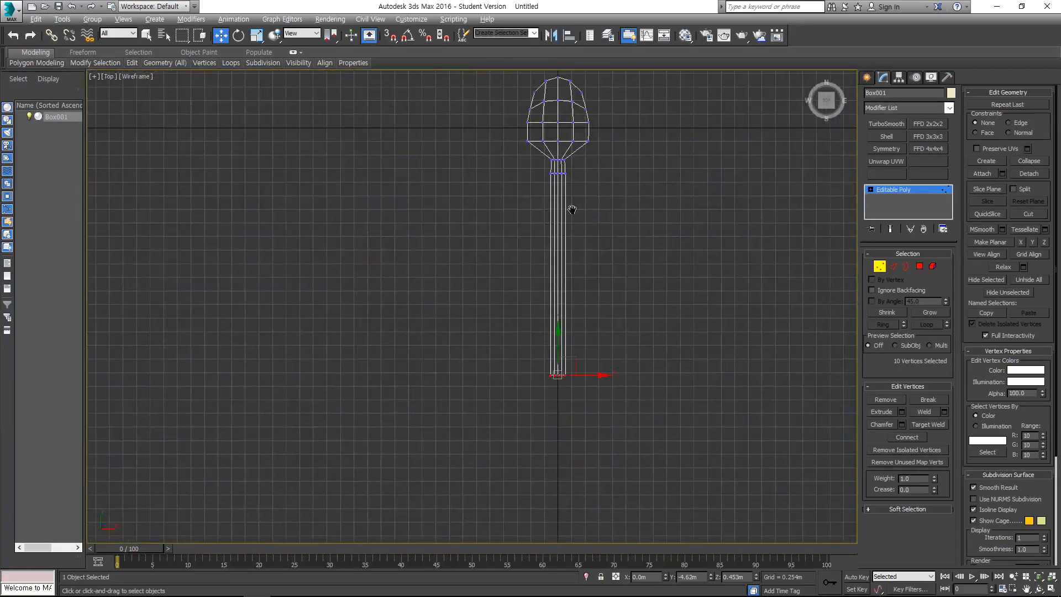
key(2)
scroll(553, 243, up, 3)
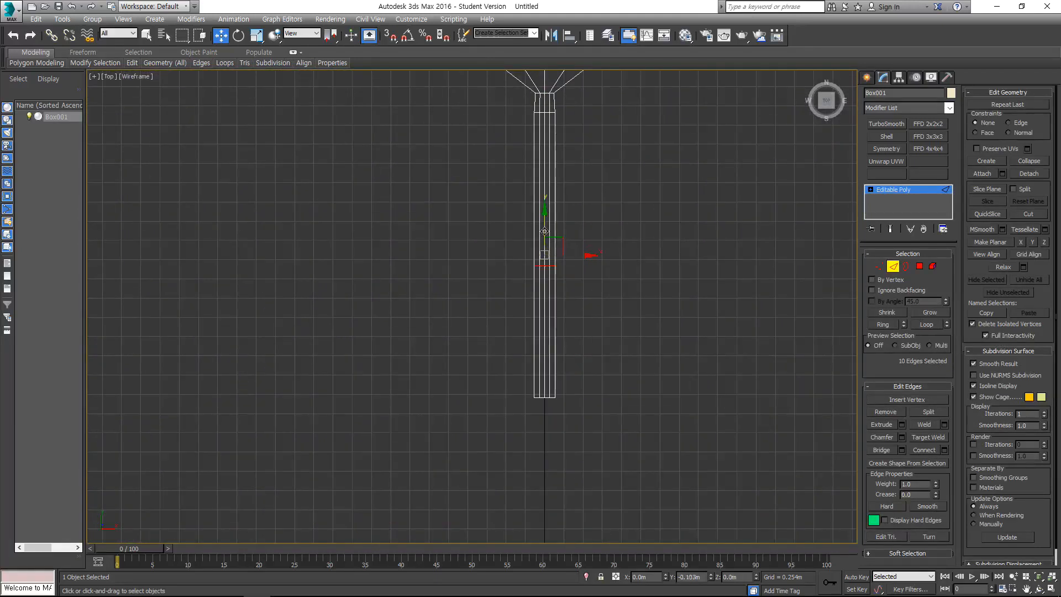
Scale the handle's end vertices wider to flare the tip, and reposition the vertices where the flare starts
key(1)
key(r)
drag(583, 404, 637, 385)
key(w)
drag(545, 287, 543, 254)
In the top view, move the inner vertices of the handle's end outward to round off the tip
key(q)
key(p)
alt+middle_drag(718, 363, 621, 298)
key(t)
scroll(562, 339, up, 3)
scroll(562, 339, up, 2)
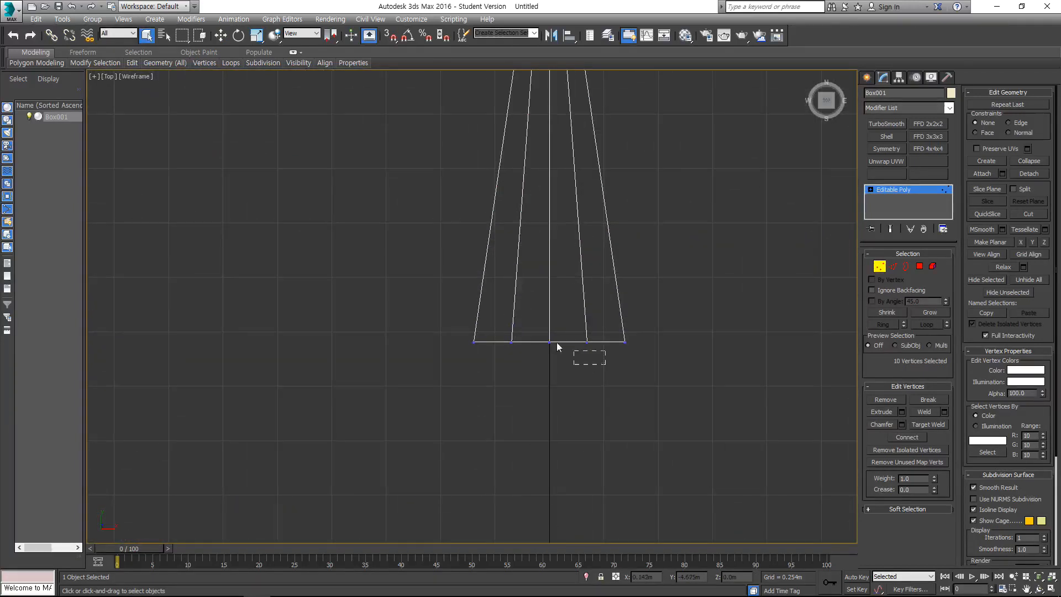
key(w)
drag(552, 343, 561, 371)
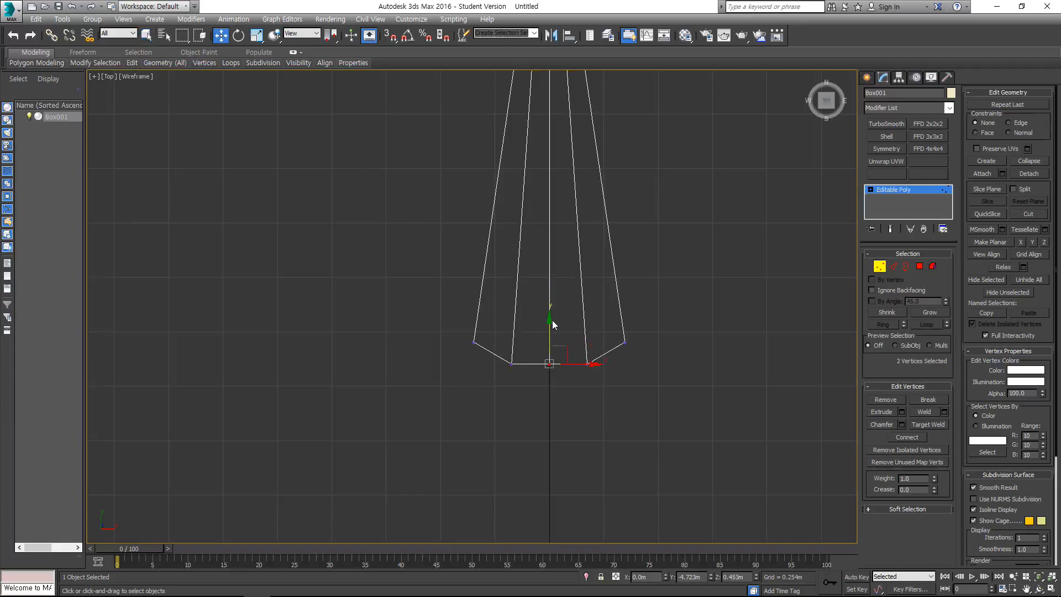
Leave vertex editing and examine the whole spoon in the perspective view
scroll(590, 266, down, 3)
key(alt+w)
middle_click(670, 371)
alt+middle_drag(670, 370, 608, 376)
key(alt+w)
click(909, 191)
alt+middle_drag(491, 316, 590, 308)
scroll(481, 339, down, 4)
middle_drag(481, 340, 508, 303)
key(q)
scroll(509, 303, up, 4)
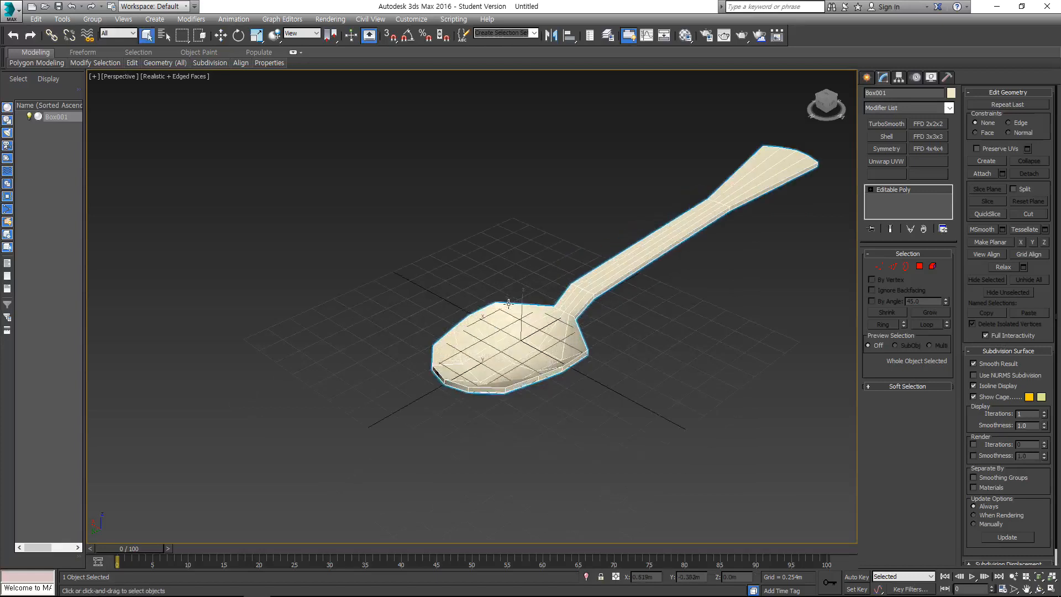
Delete the spoon and draw a new box about 3.98 m long, 1.71 m wide and 1.81 m high
key(Delete)
click(867, 77)
middle_drag(586, 253, 574, 237)
click(886, 148)
drag(569, 254, 472, 462)
click(487, 423)
click(484, 285)
middle_drag(484, 284, 525, 344)
scroll(521, 334, down, 3)
right_click(517, 334)
key(q)
click(882, 77)
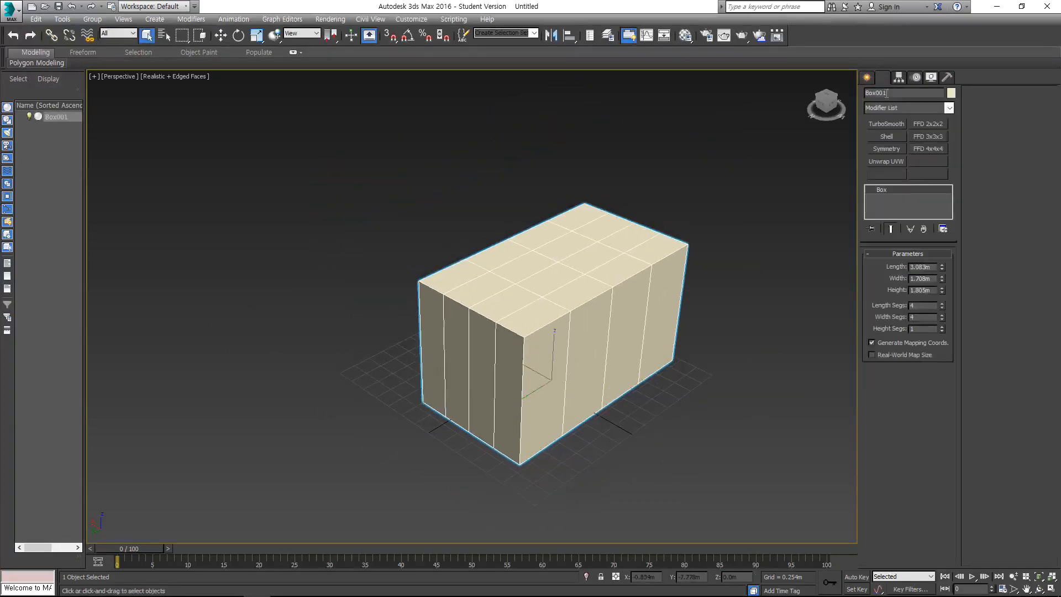
Set the box's length, width and height to 2 m and its height segments to 4
text(2)
key(Tab)
text(2)
key(Tab)
text(2)
key(Tab)
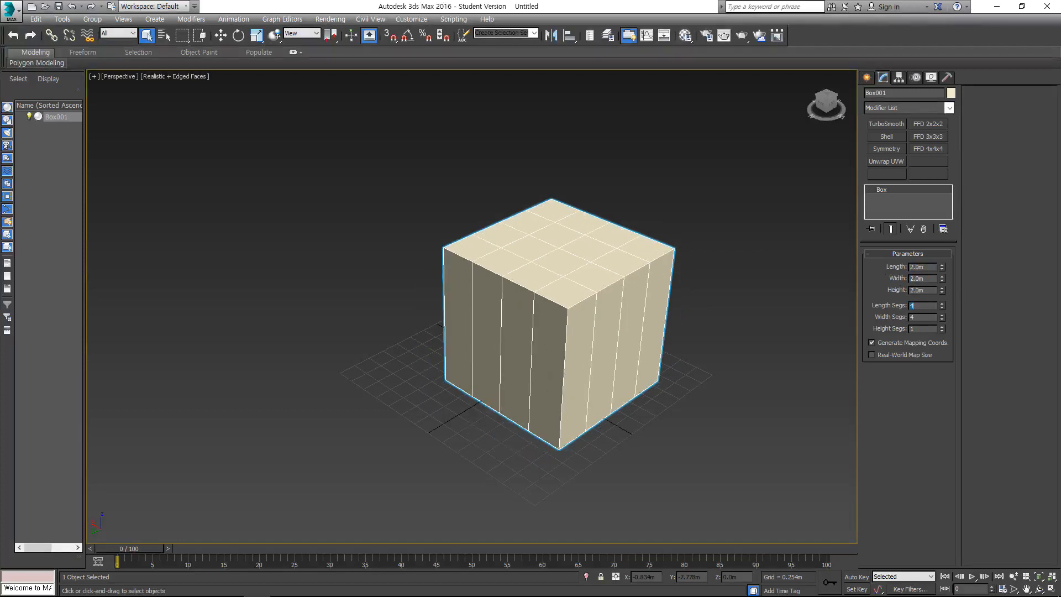
middle_drag(544, 273, 527, 288)
drag(660, 198, 598, 257)
Center the box on the world origin by setting its X and Y position to 0
key(w)
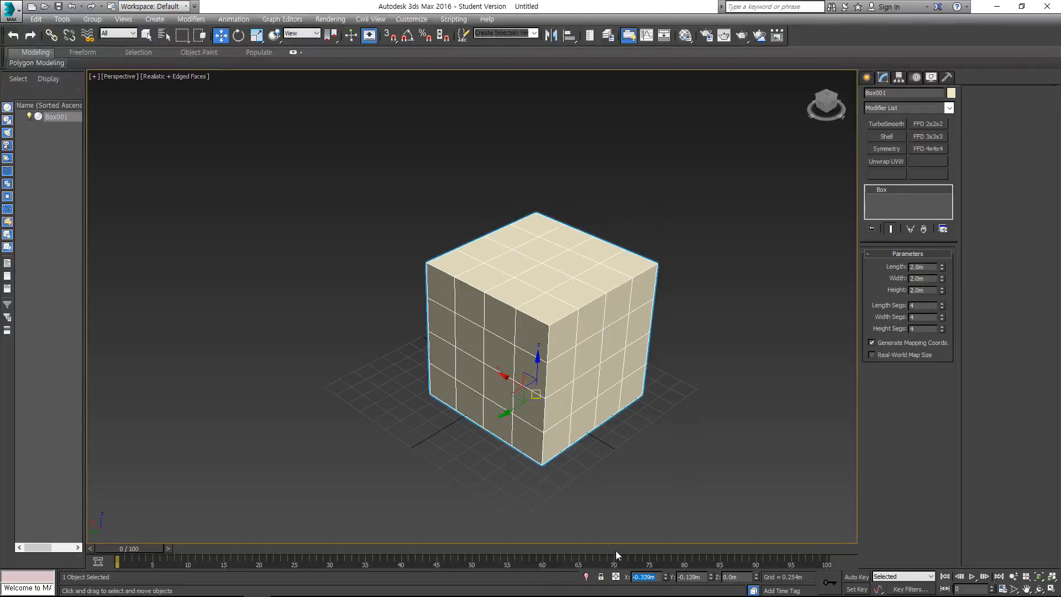
text(0)
key(Tab)
text(0)
key(Tab)
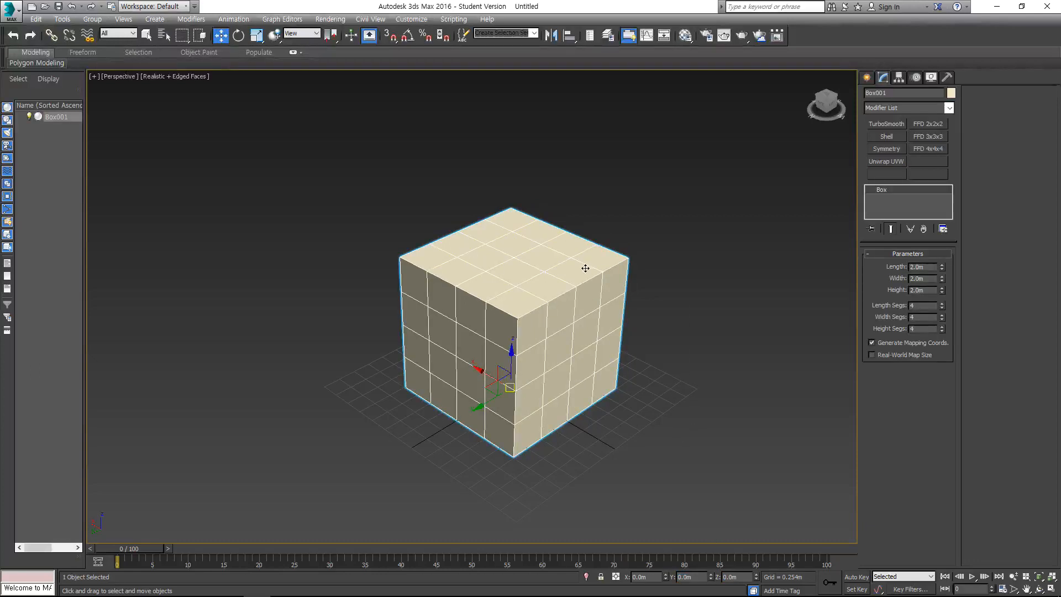
Convert the box to an Editable Poly
scroll(585, 268, up, 3)
key(q)
mouse_move(606, 251)
alt+middle_down()
mouse_move(671, 292)
mouse_move(744, 237)
mouse_move(639, 271)
mouse_move(616, 244)
alt+middle_up()
right_click(615, 243)
mouse_move(691, 353)
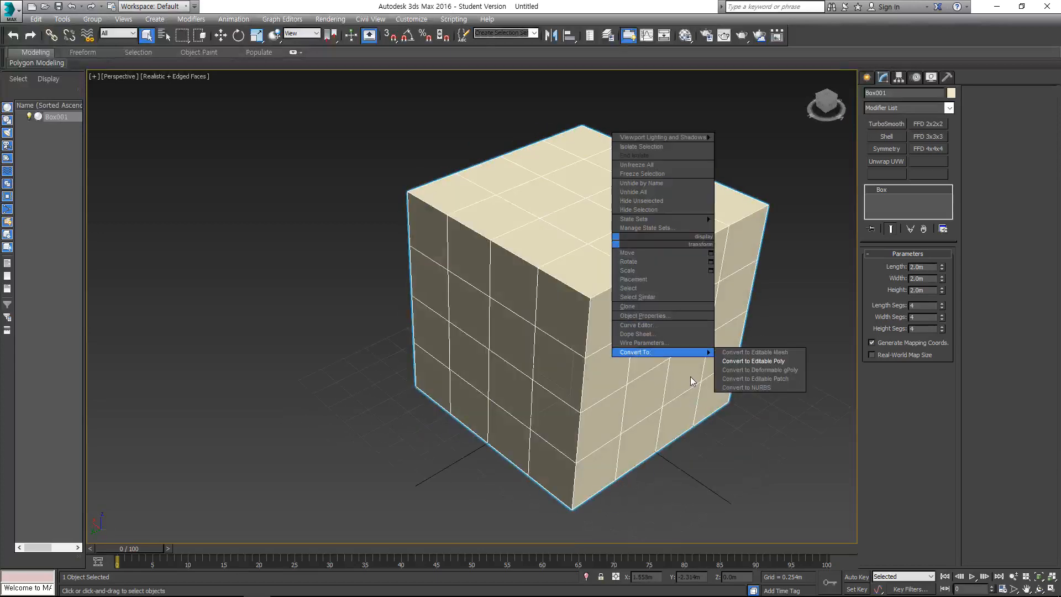
click(717, 363)
mouse_move(710, 349)
alt+middle_down()
mouse_move(644, 321)
mouse_move(698, 363)
alt+middle_up()
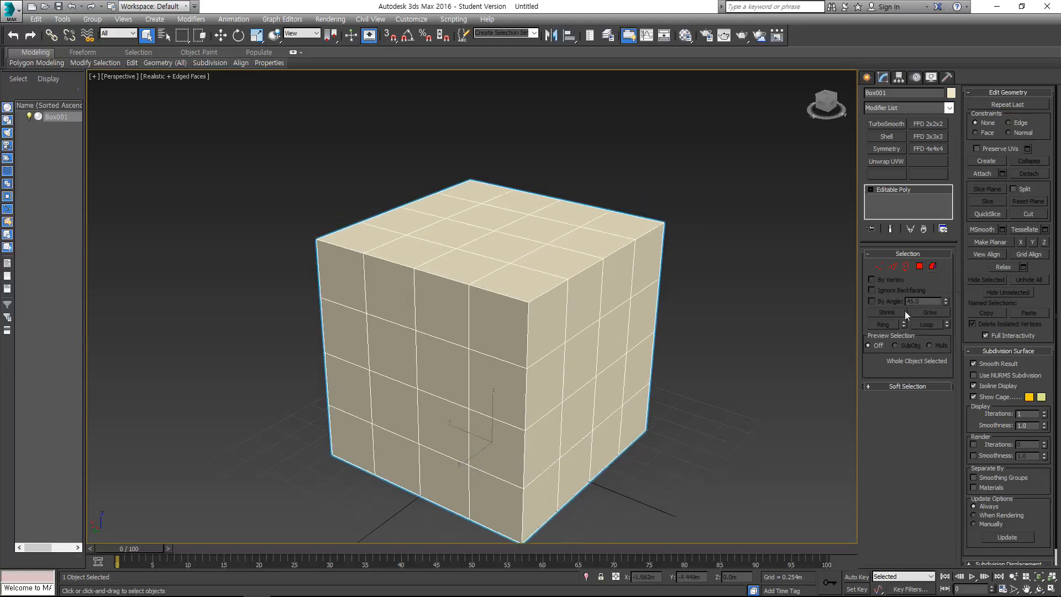
At Polygon level, select a region of faces around the cube's upper corner, and pick single polygons on its top and front
click(921, 267)
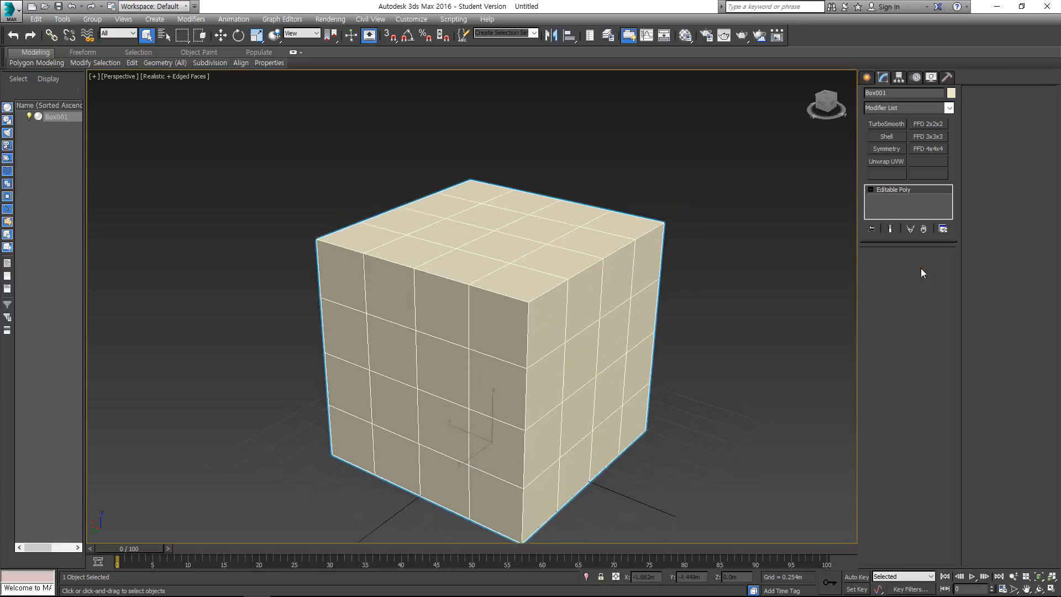
click(934, 268)
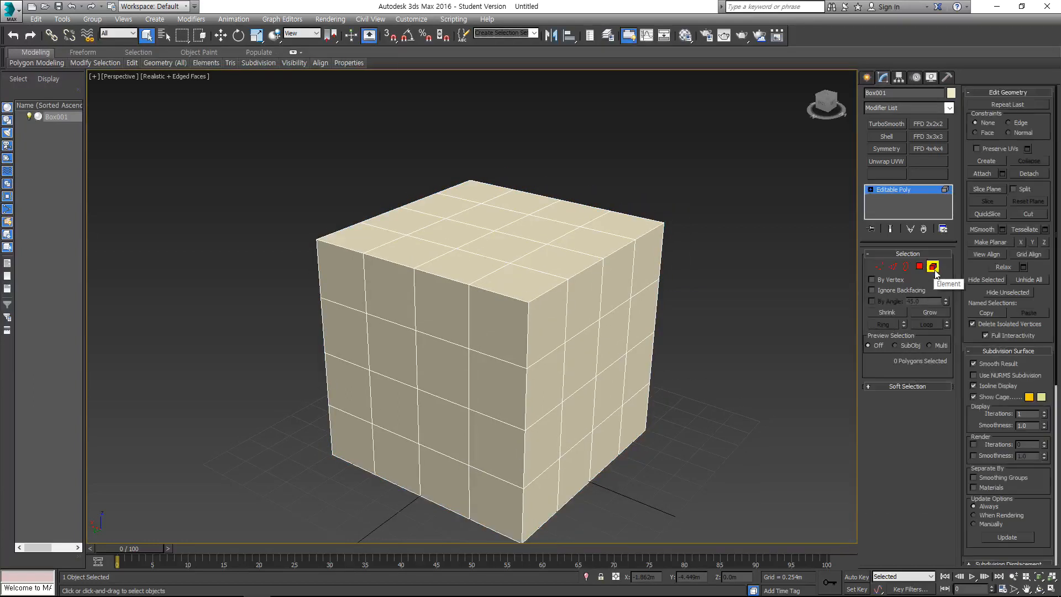
click(920, 268)
scroll(540, 338, down, 4)
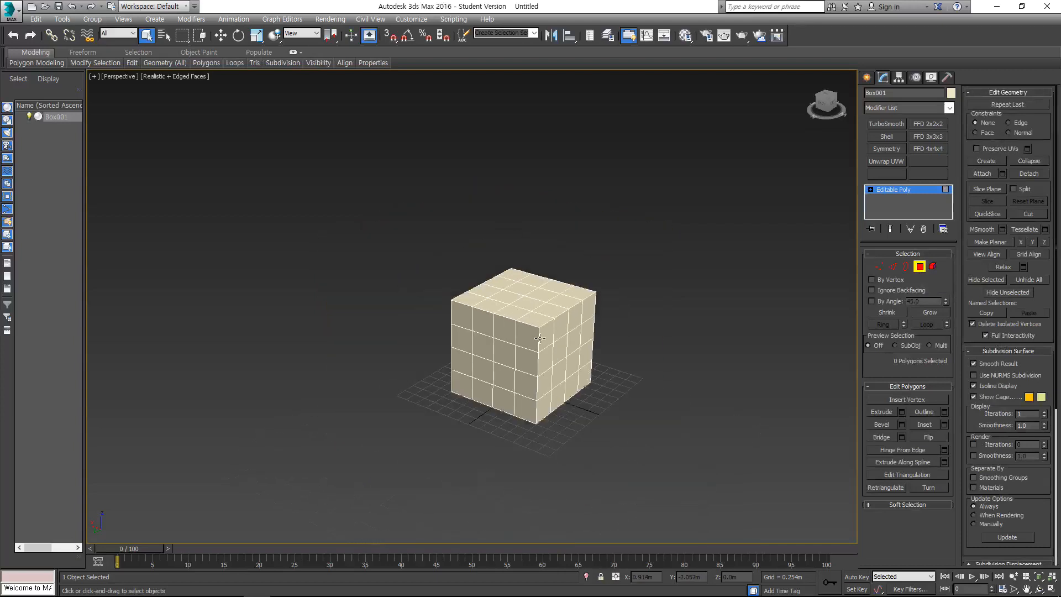
alt+middle_drag(540, 339, 547, 361)
drag(596, 304, 555, 331)
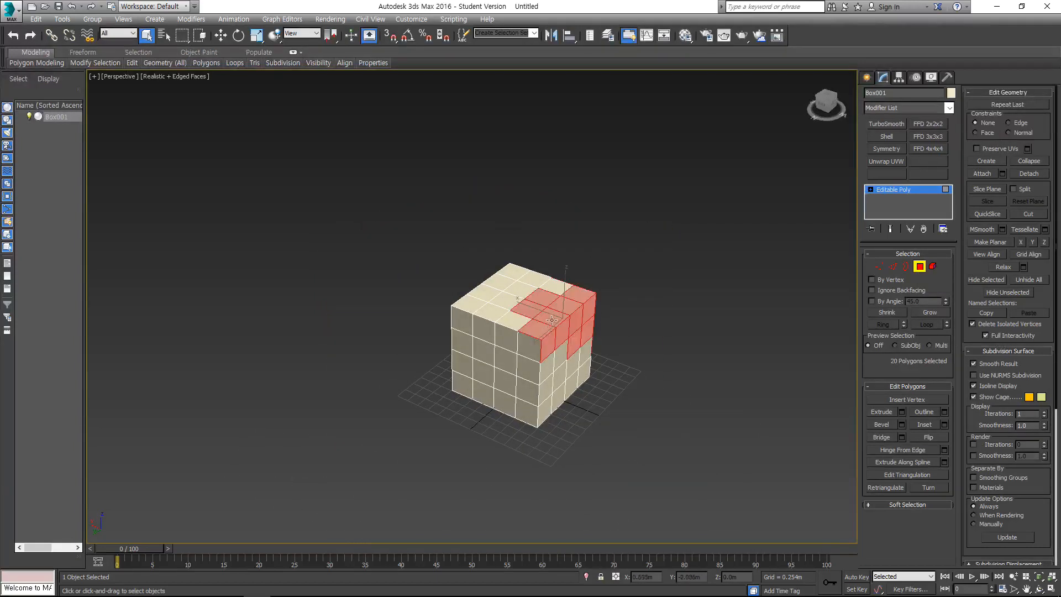
scroll(506, 303, up, 3)
click(603, 290)
click(558, 287)
click(540, 310)
click(506, 392)
click(540, 405)
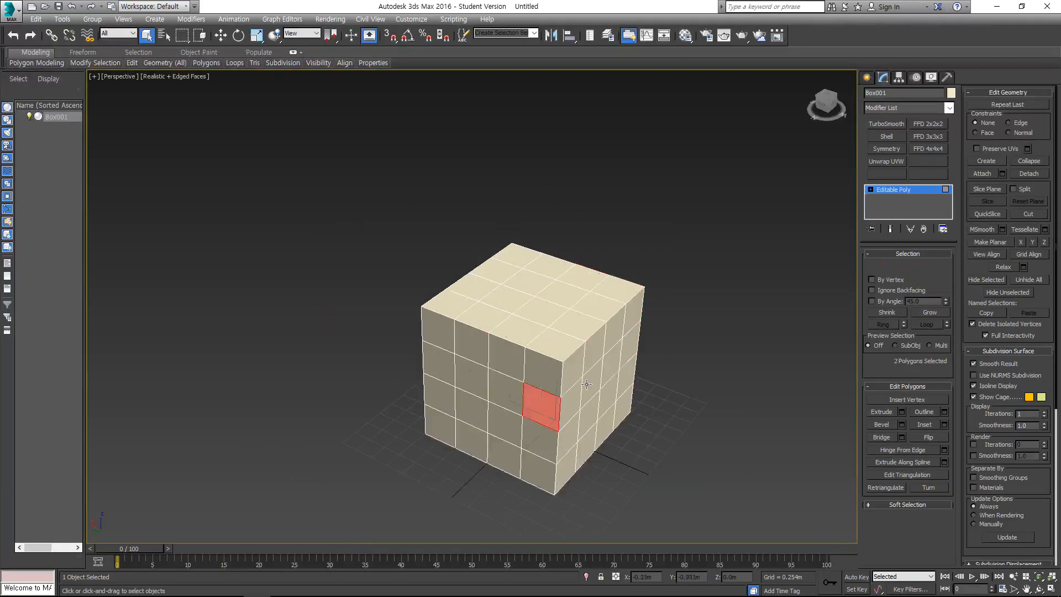
click(596, 306)
click(575, 316)
Add several more polygons on the cube's top and front faces to the current selection
ctrl+click(449, 305)
ctrl+click(481, 316)
ctrl+drag(532, 266, 558, 288)
ctrl+click(597, 306)
ctrl+drag(558, 348, 573, 371)
ctrl+drag(481, 359, 504, 387)
ctrl+drag(520, 332, 537, 308)
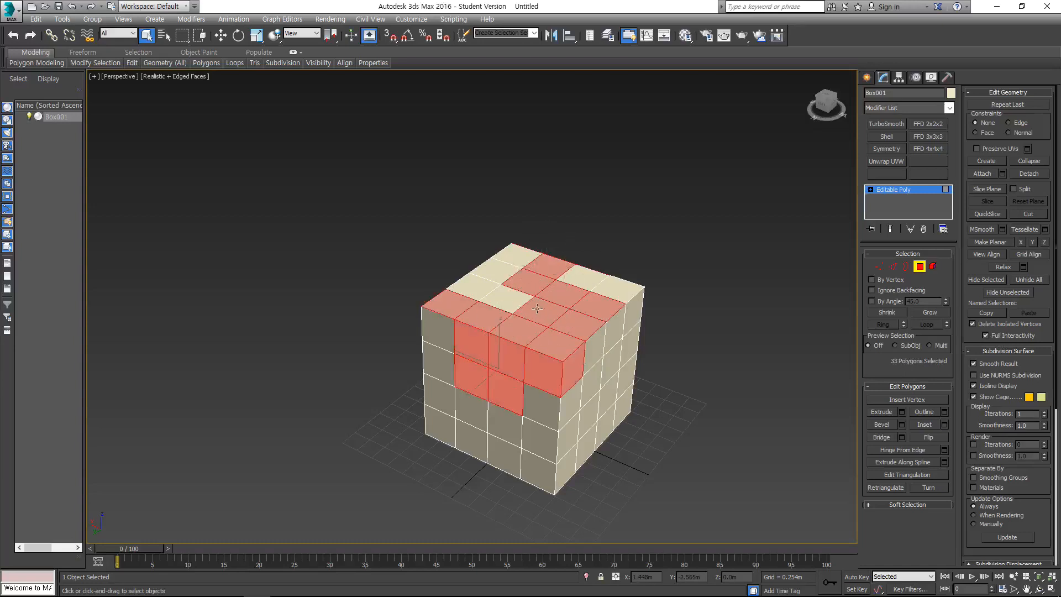
Subtract a region of polygons from the selection and clear whatever remains selected
alt+drag(593, 268, 431, 317)
key(F3)
key(F3)
click(700, 312)
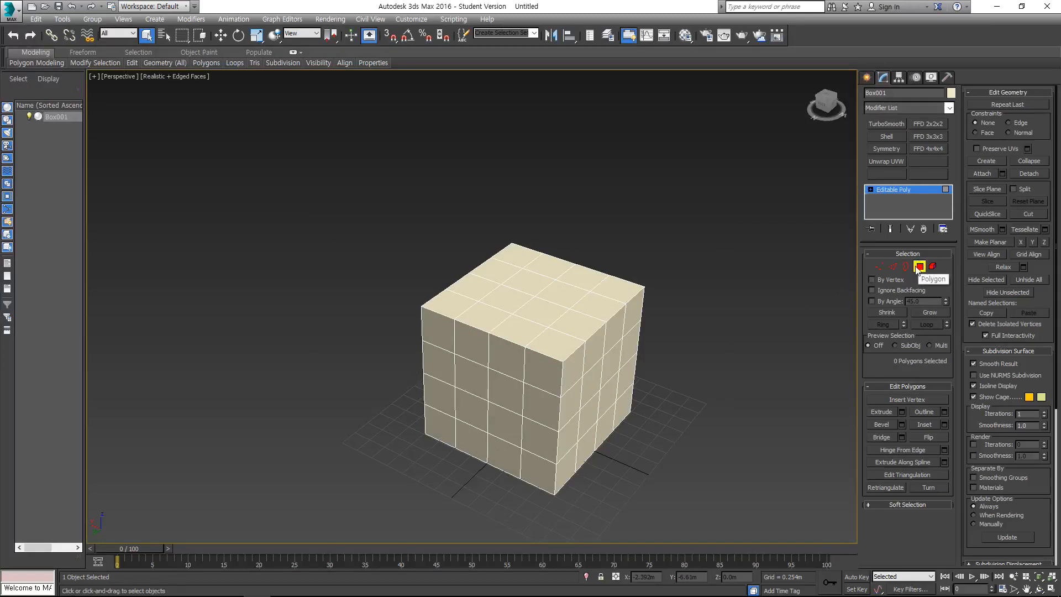
At Element level, select the whole cube with a region around it, and clear the selection
key(5)
drag(724, 283, 289, 406)
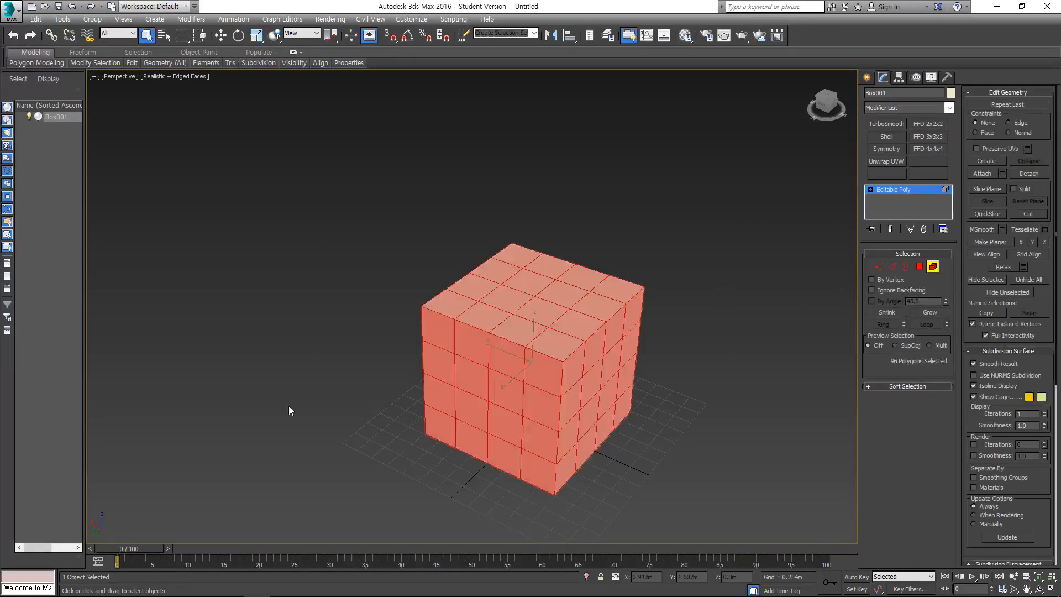
alt+middle_drag(573, 351, 608, 348)
click(646, 226)
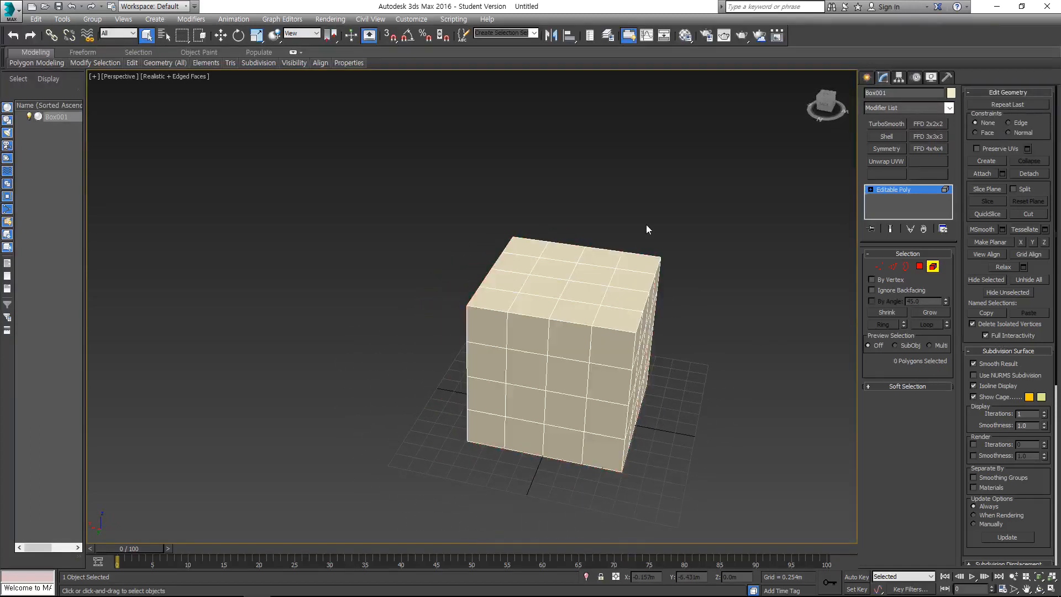
Select the entire cube element with Select All, clear it, and reselect it by region
key(ctrl+a)
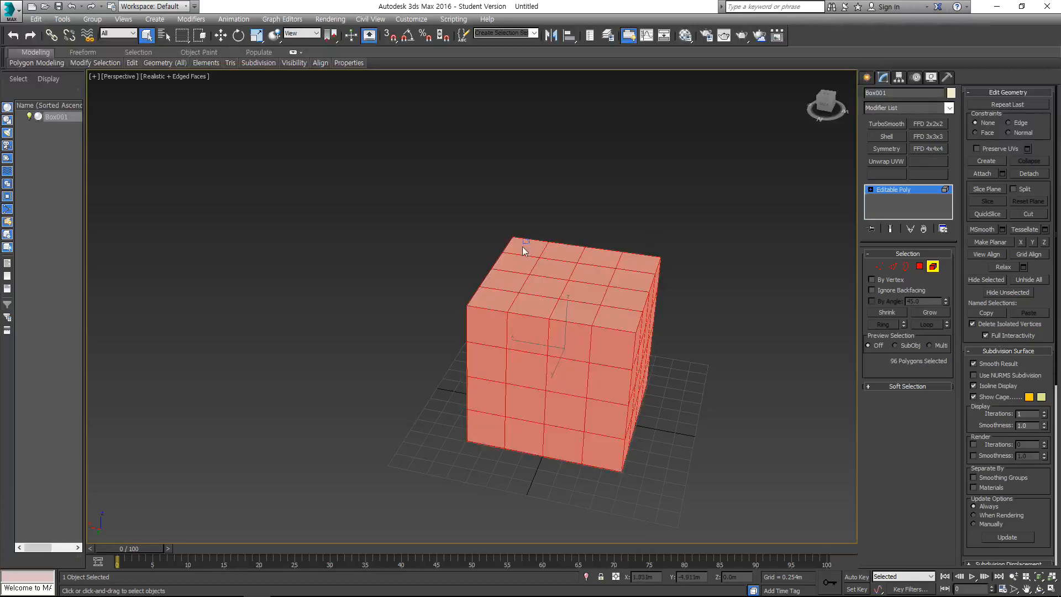
alt+middle_drag(497, 321, 616, 265)
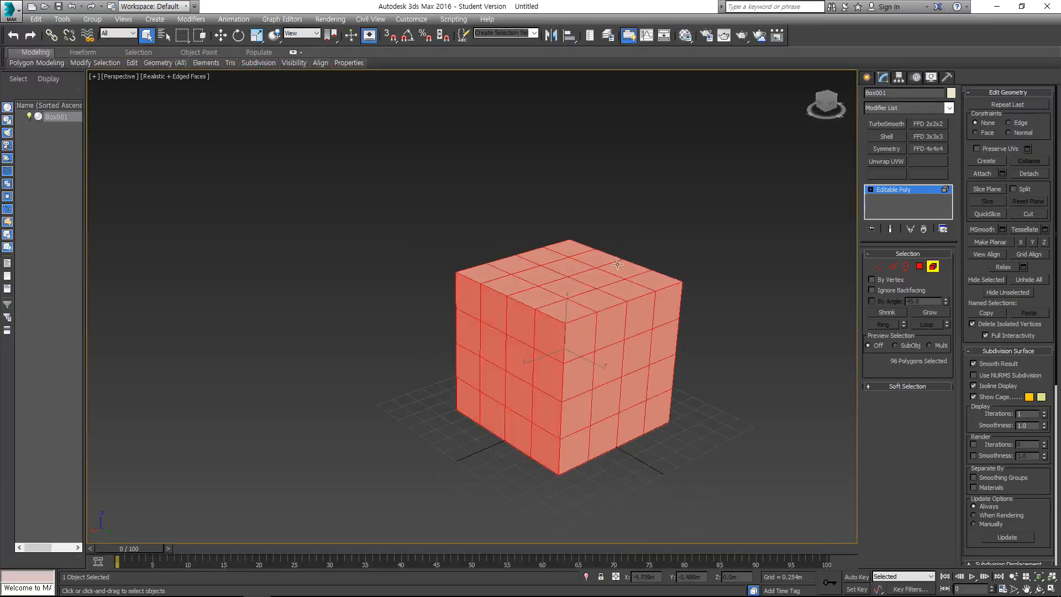
alt+middle_drag(710, 271, 791, 264)
click(730, 254)
drag(730, 255, 303, 373)
alt+middle_drag(686, 327, 559, 254)
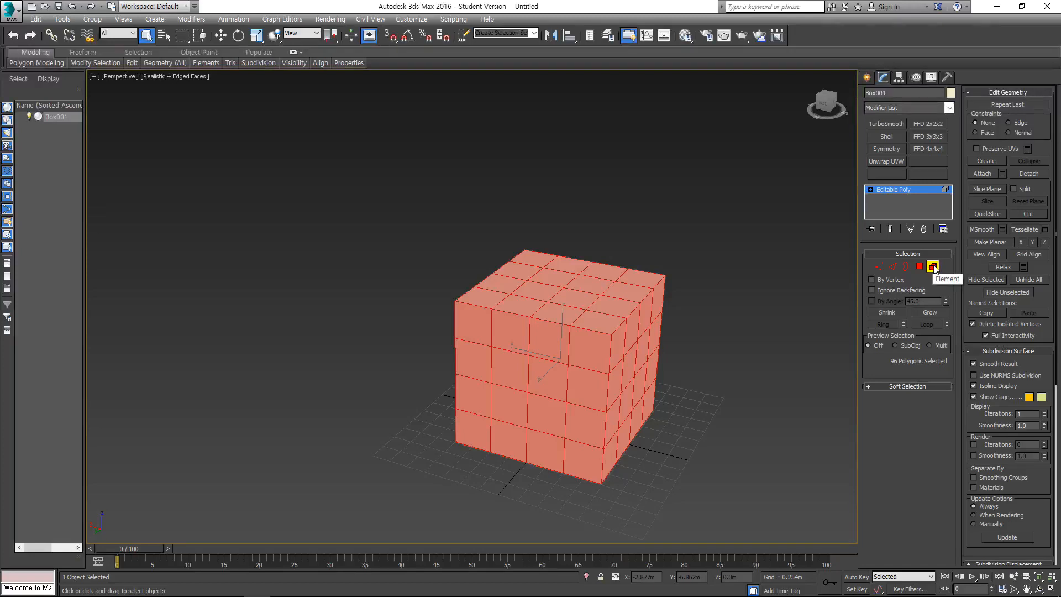
At Polygon level, select a single polygon on the cube's top face and return to object level
key(4)
click(620, 265)
click(600, 307)
alt+middle_drag(621, 303, 705, 269)
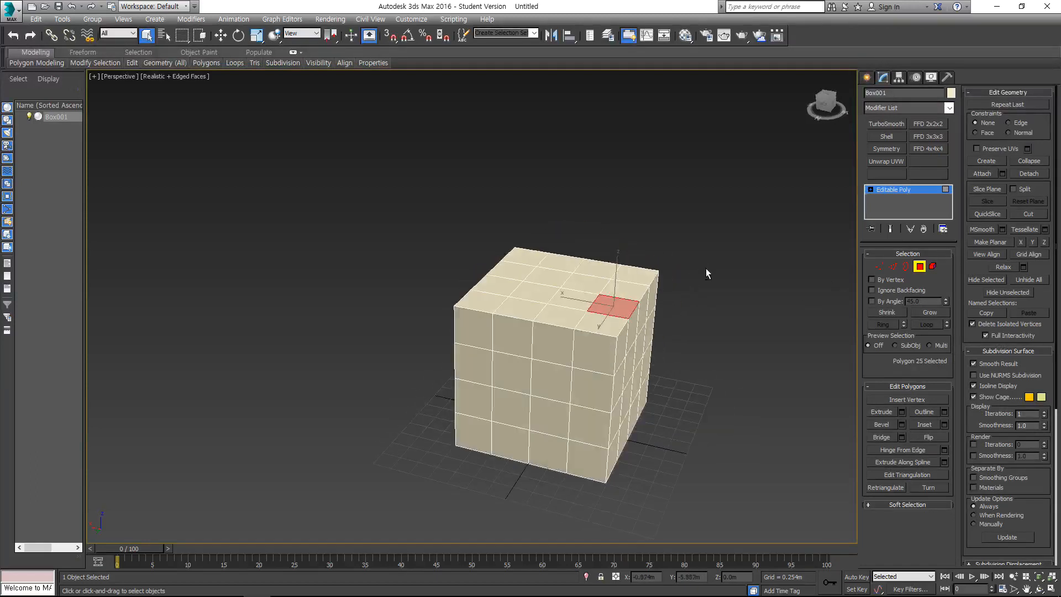
click(897, 190)
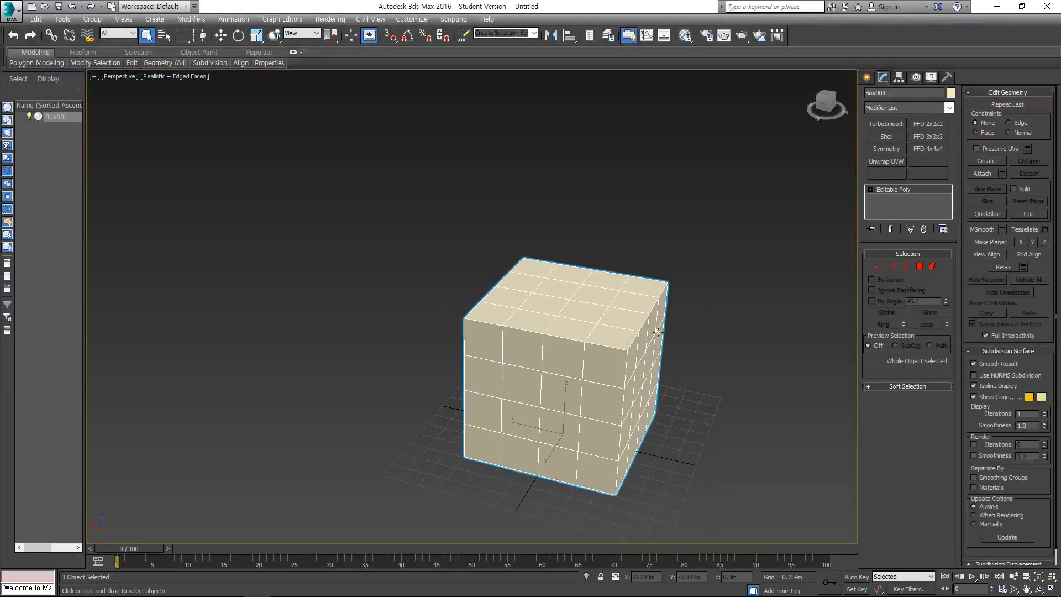
alt+middle_drag(715, 291, 611, 249)
key(w)
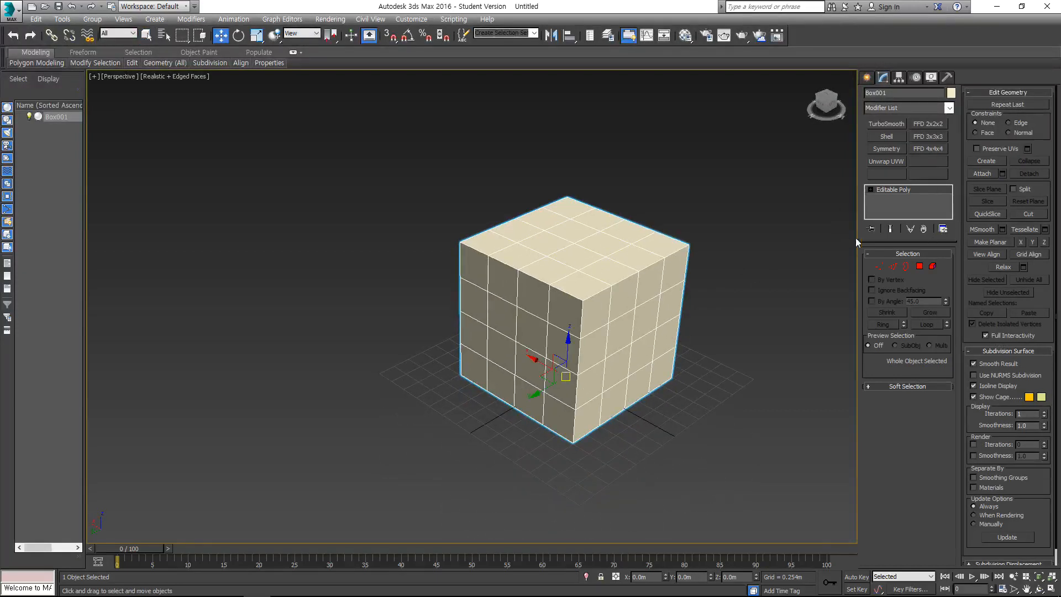
alt+middle_drag(706, 254, 613, 240)
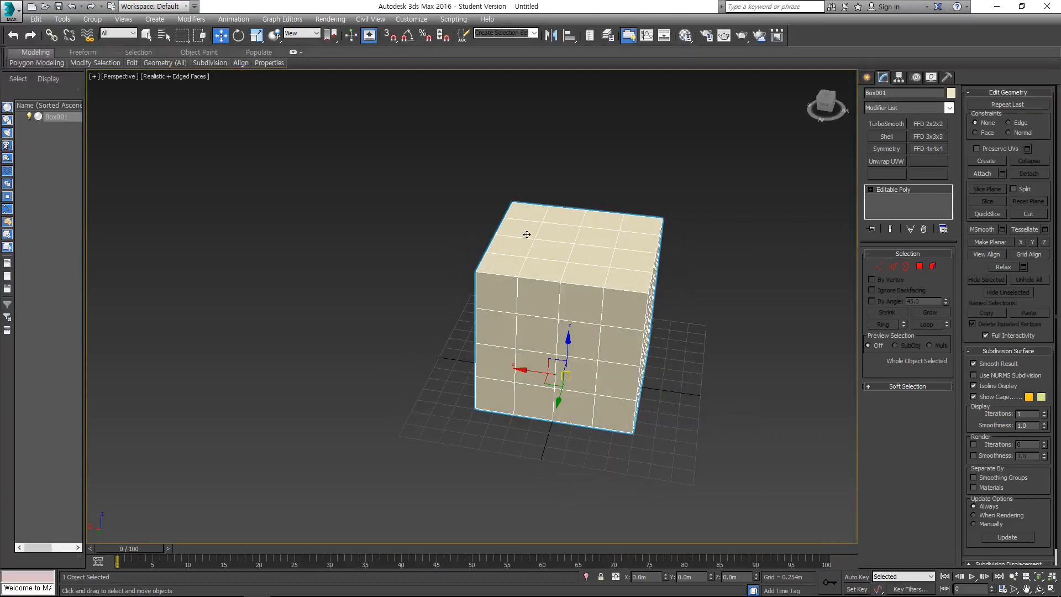
alt+middle_drag(702, 298, 594, 231)
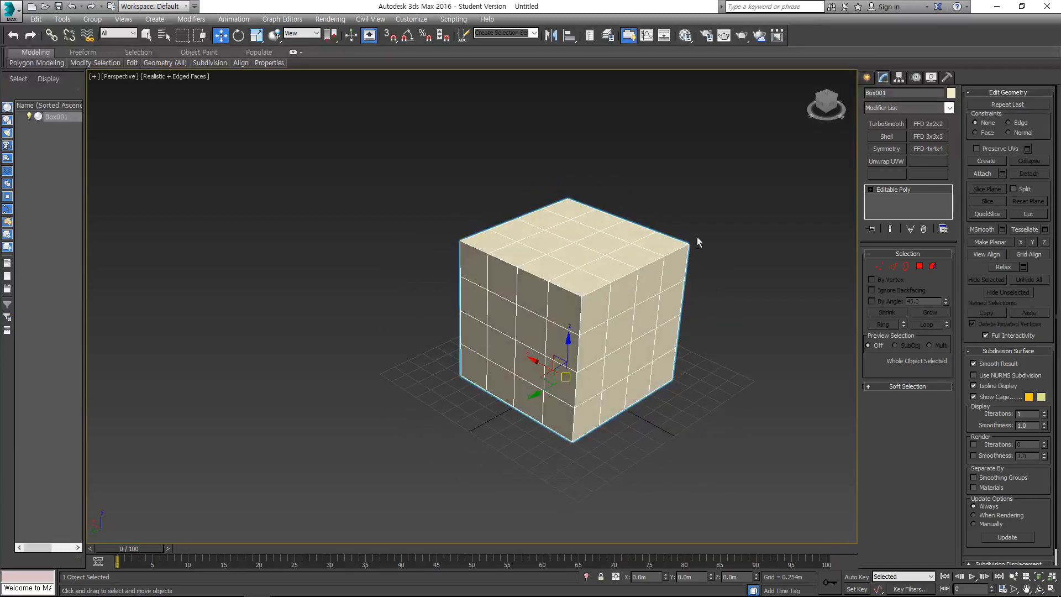
Step through the Vertex, Edge, Border, Polygon and Element levels of the cube, and clear the selected polygon
click(880, 270)
click(895, 268)
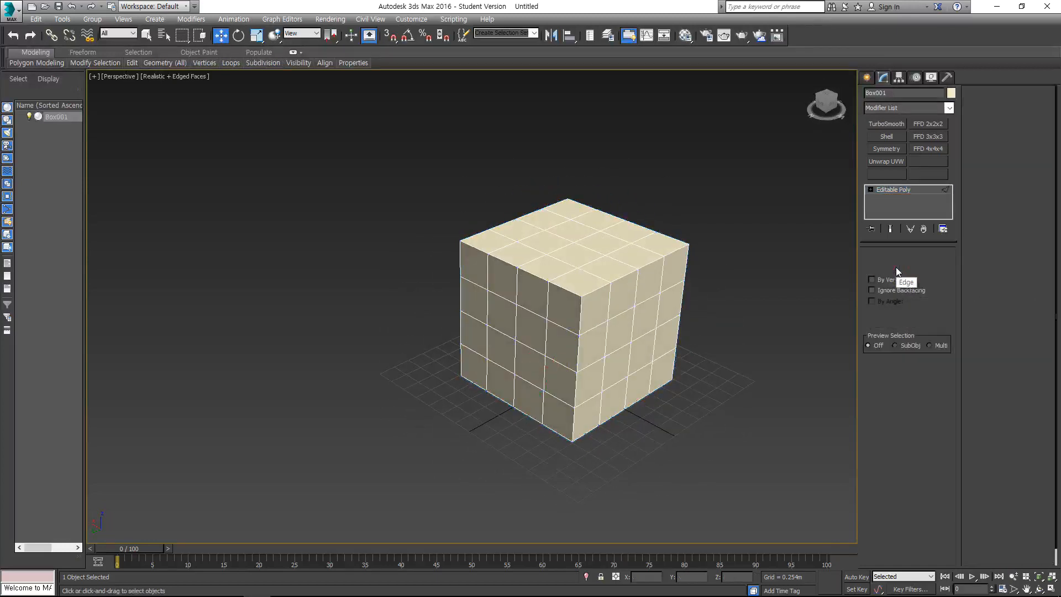
click(907, 267)
click(921, 269)
click(933, 267)
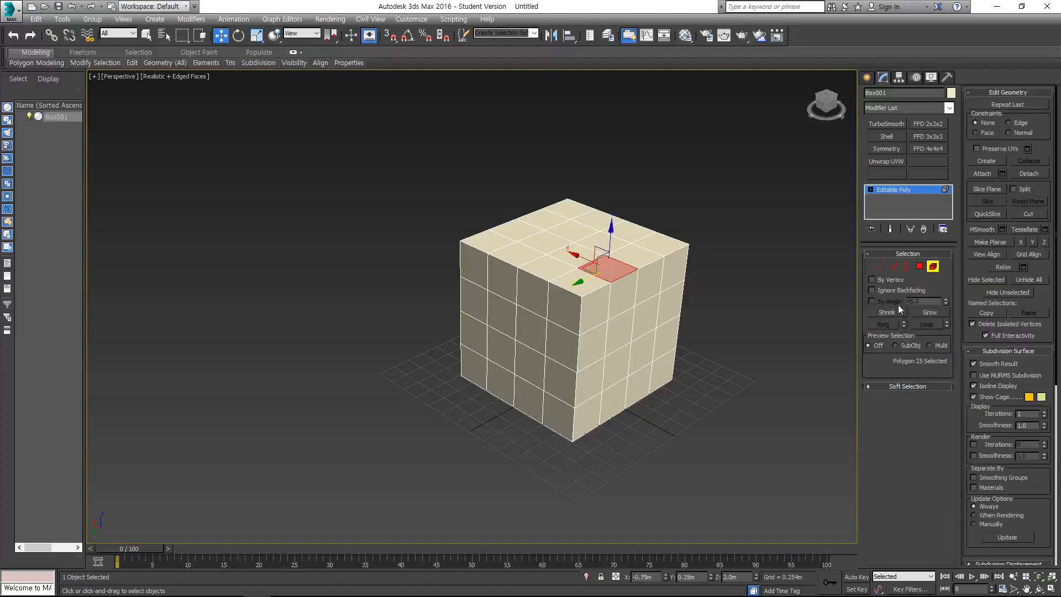
click(751, 341)
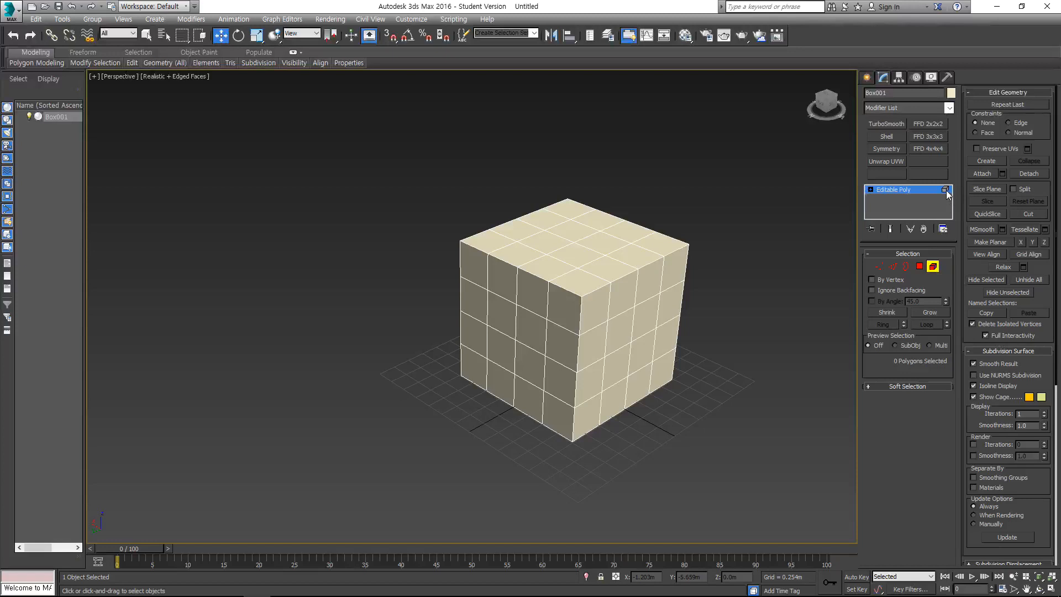
Switch the cube through the Polygon, Border, Edge and Vertex levels, ending at Edge level
key(4)
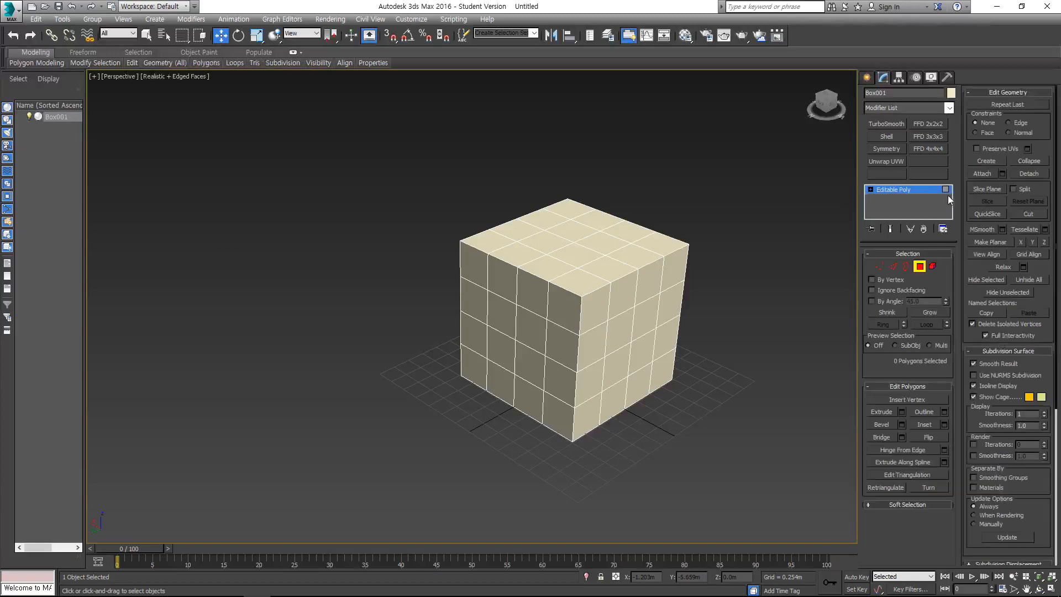
key(3)
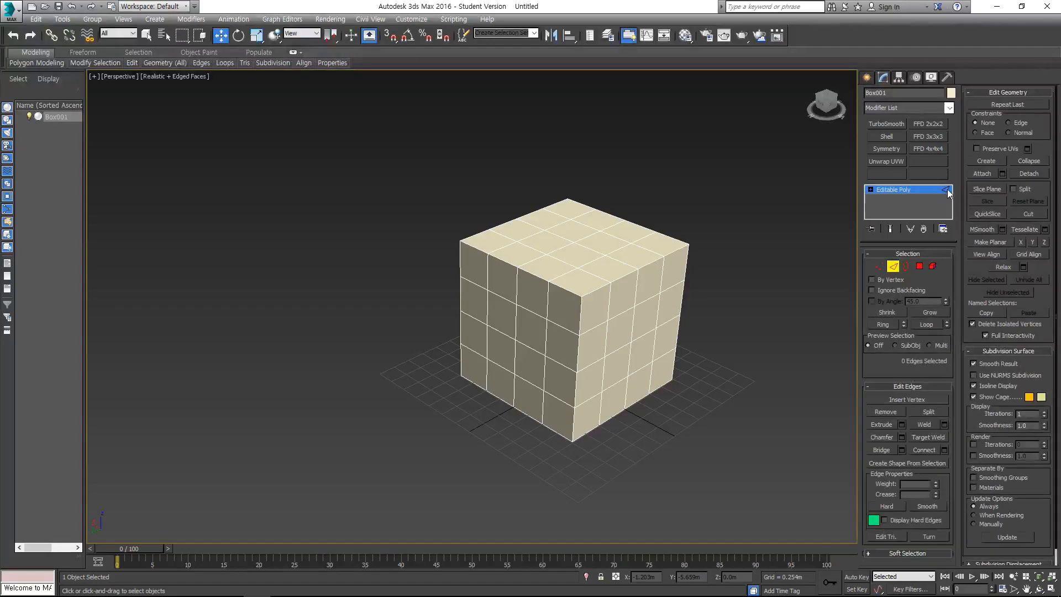
key(2)
key(1)
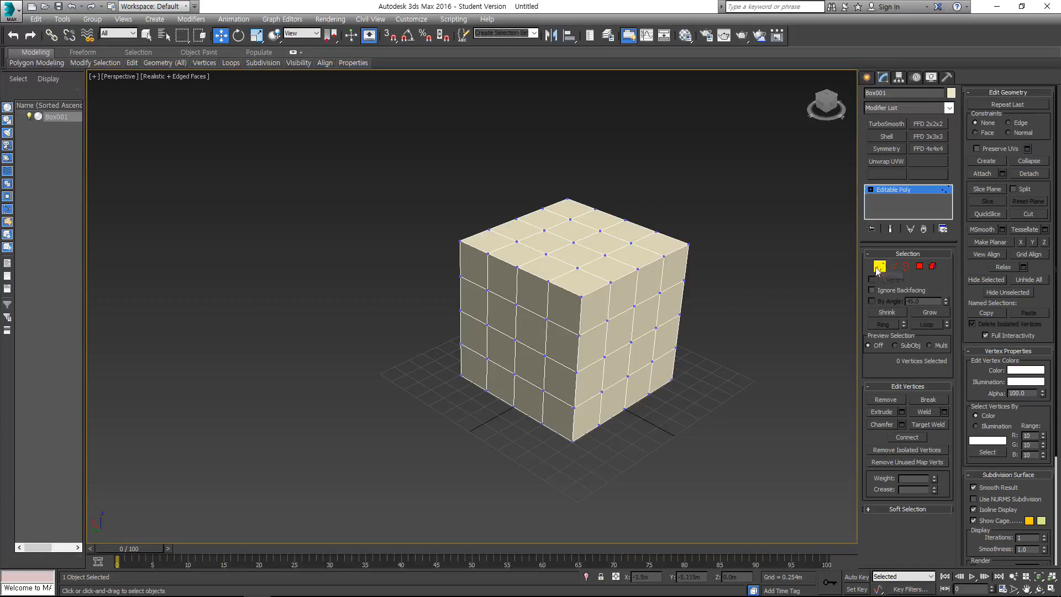
key(2)
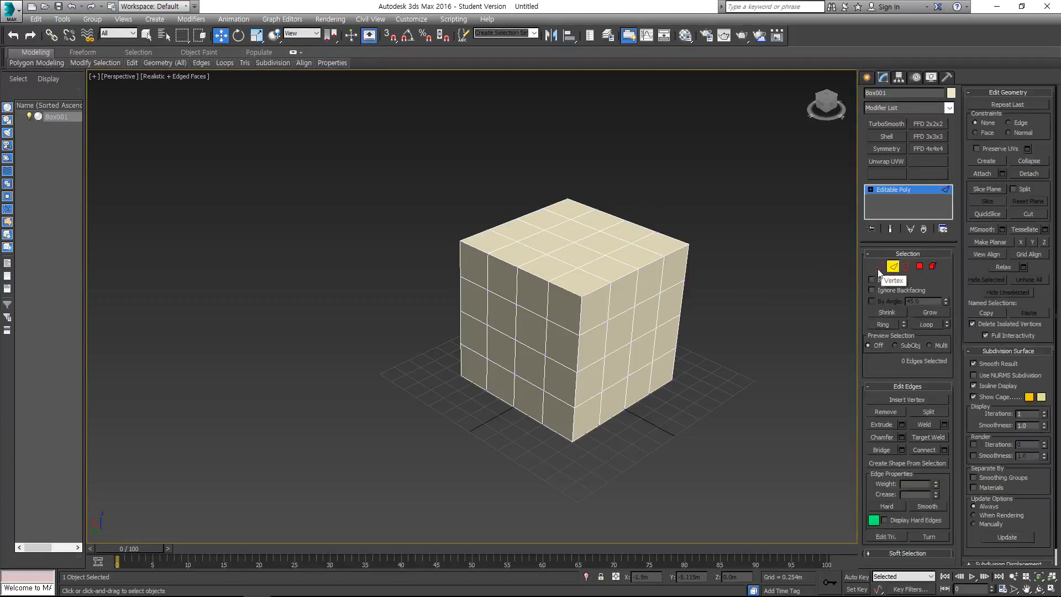
Region-select all of the cube's edges, clear the selection, and switch to Border level
drag(484, 188, 842, 463)
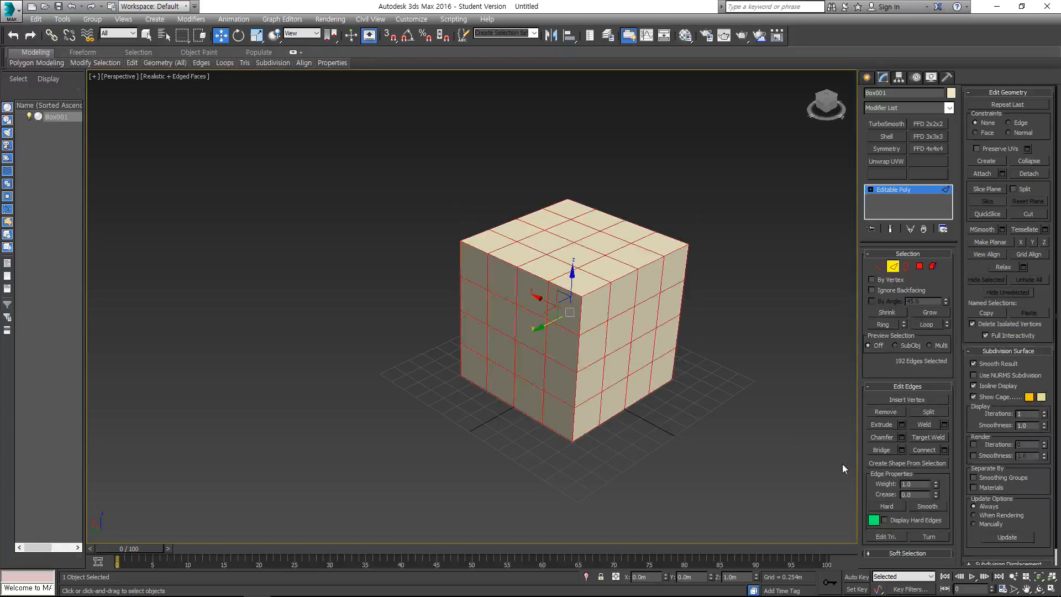
click(735, 423)
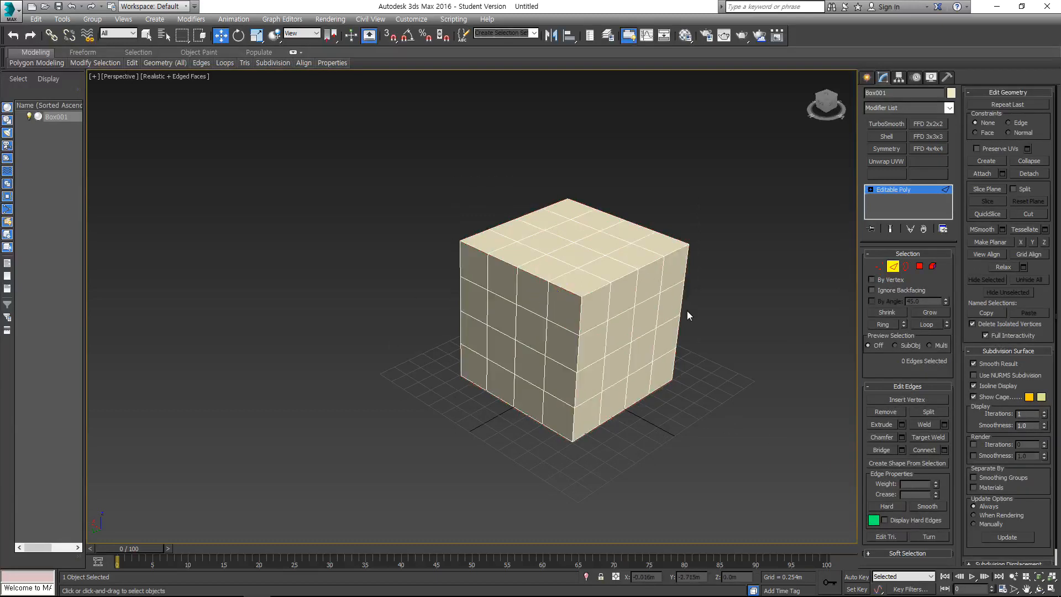
key(3)
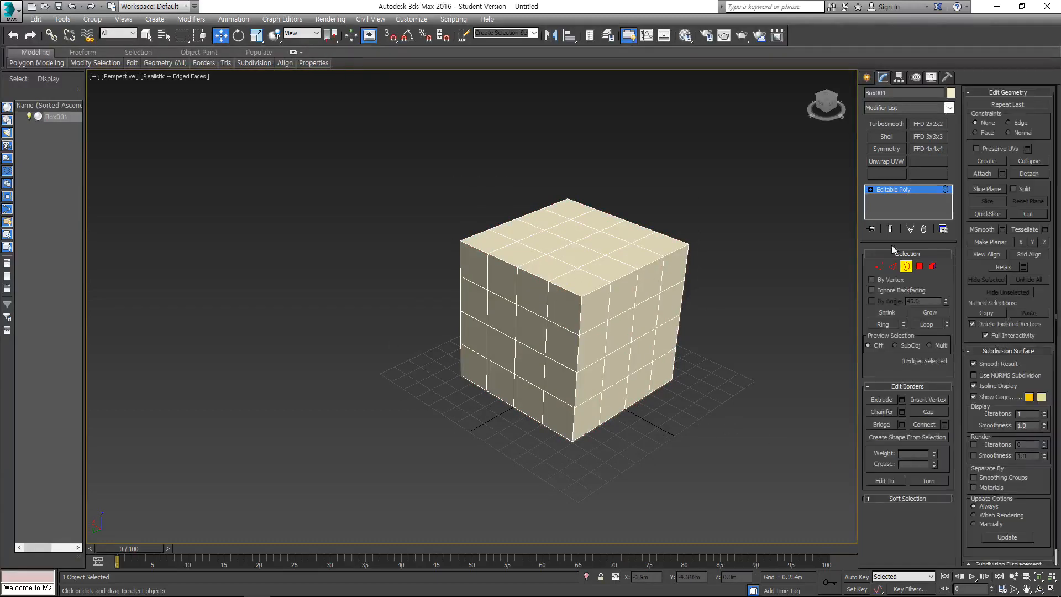
At Polygon level, region-select the cube's polygons and clear them, then select a single polygon and clear it
key(4)
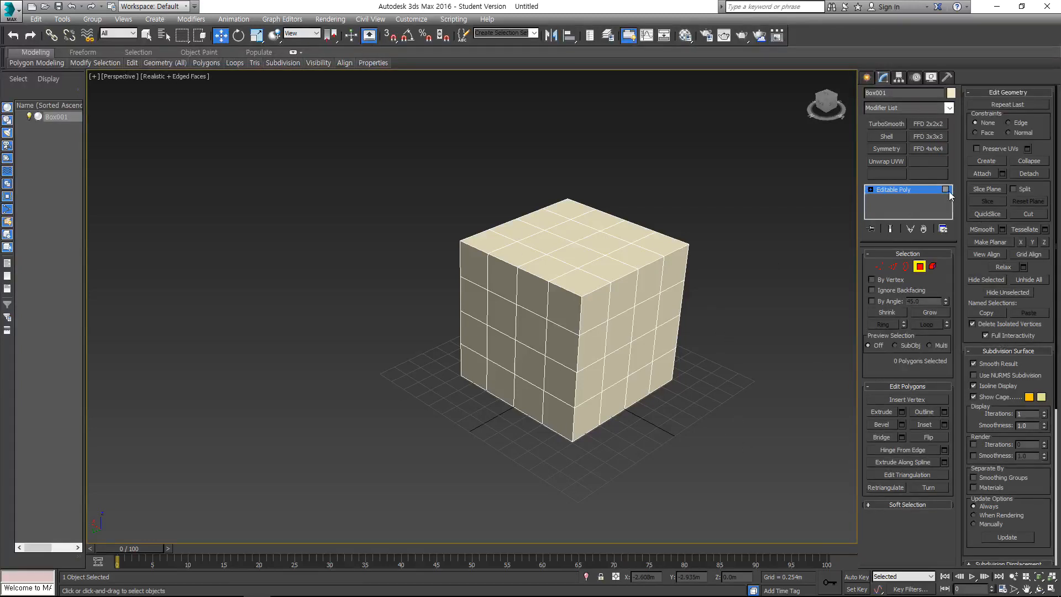
drag(692, 436, 483, 211)
click(705, 200)
click(548, 270)
click(771, 245)
At Element level, select the entire cube, clear the selection, and return to object level
key(5)
click(610, 311)
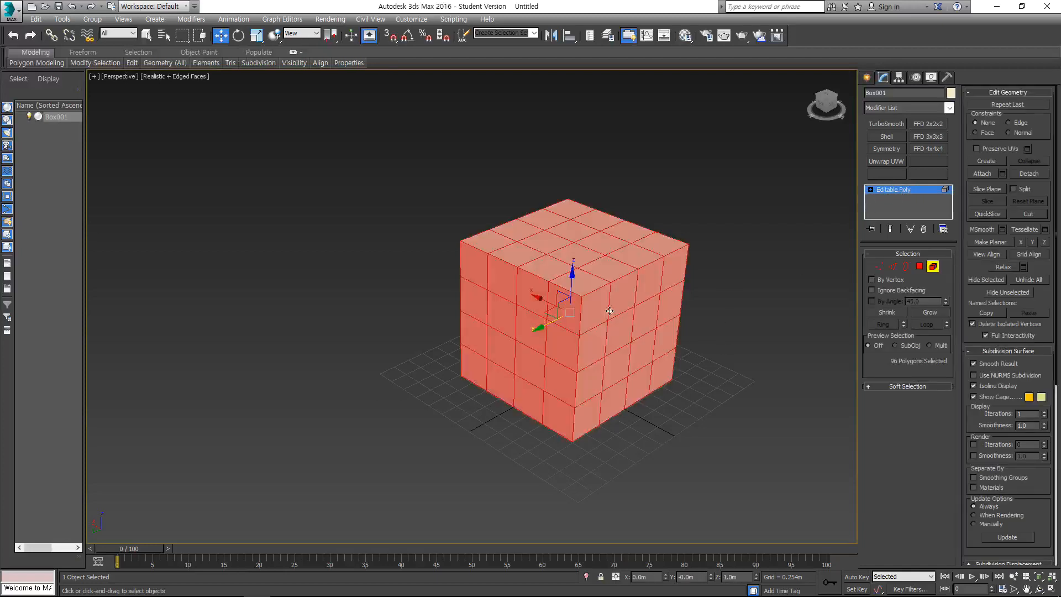
click(737, 285)
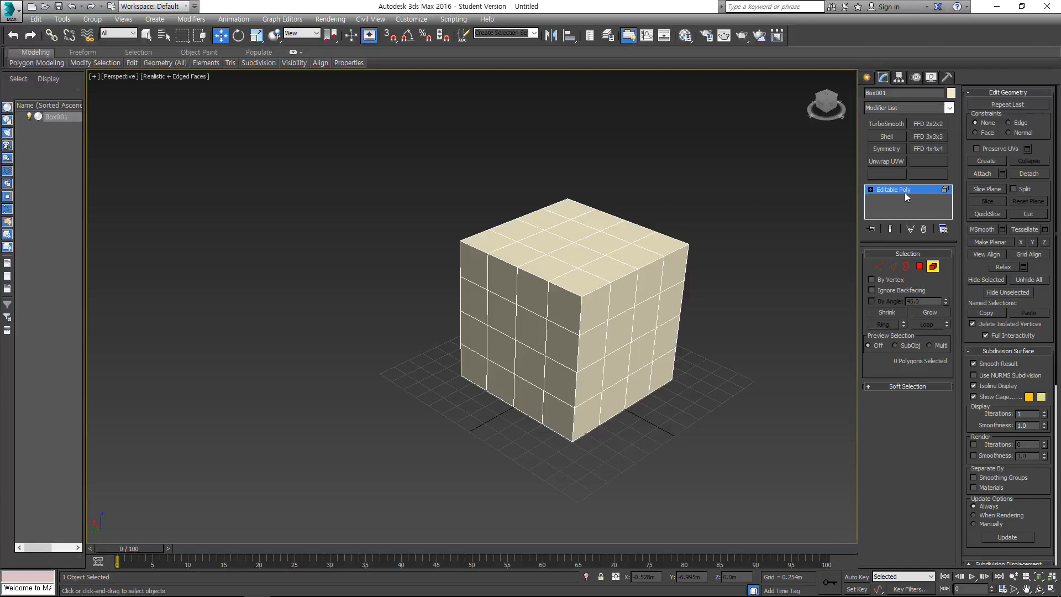
click(933, 267)
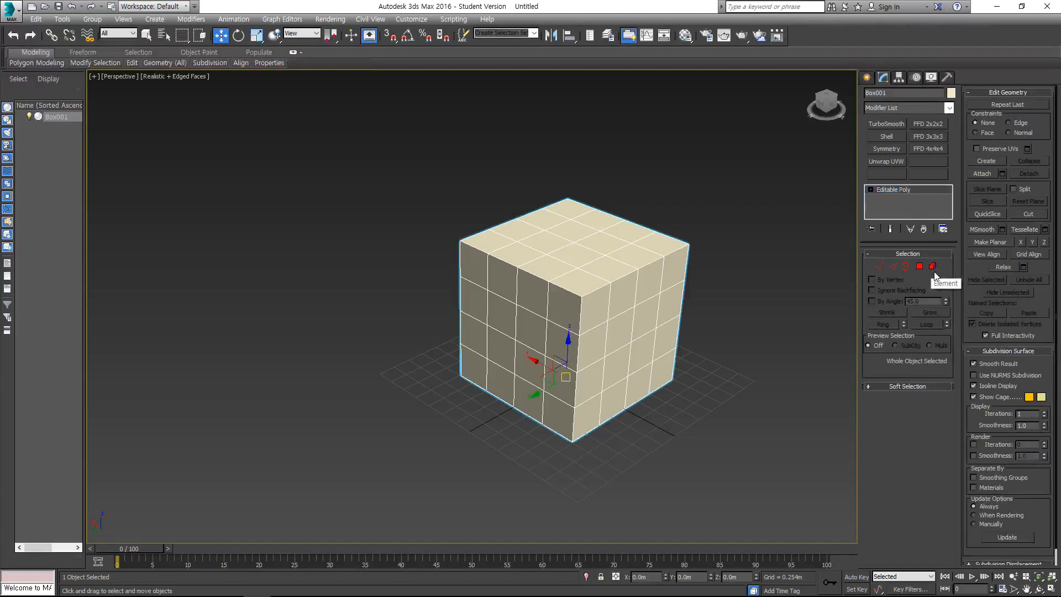
At object level, move the whole cube off the grid center to about X -0.668 m, Y 0.995 m, Z -0.111 m
alt+middle_drag(637, 239, 434, 336)
alt+middle_drag(533, 370, 596, 330)
drag(597, 371, 445, 288)
key(ctrl+z)
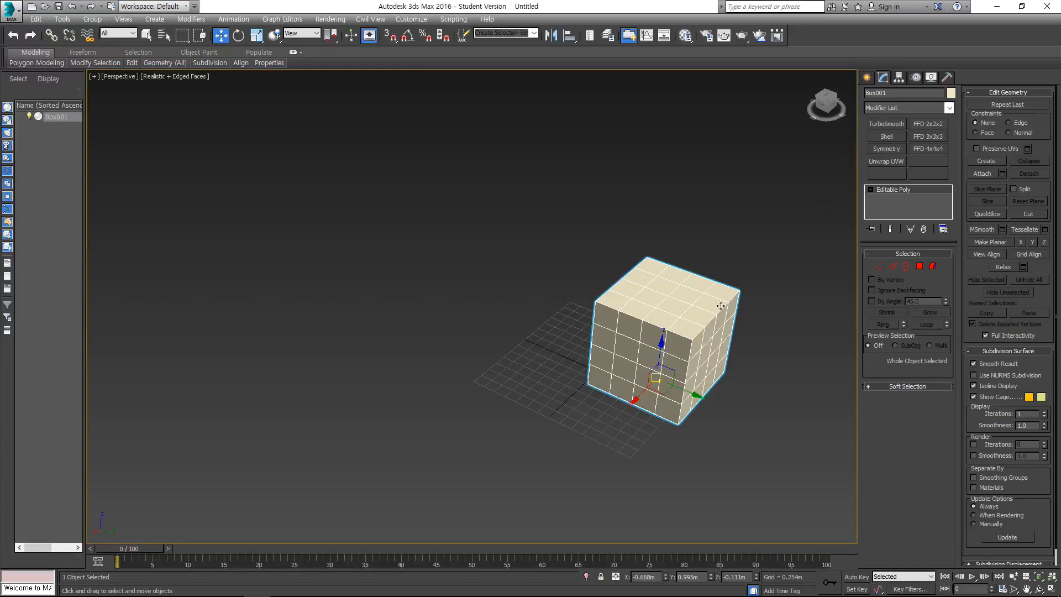
Move the whole cube back over the grid
alt+middle_drag(662, 363, 690, 338)
scroll(629, 360, up, 3)
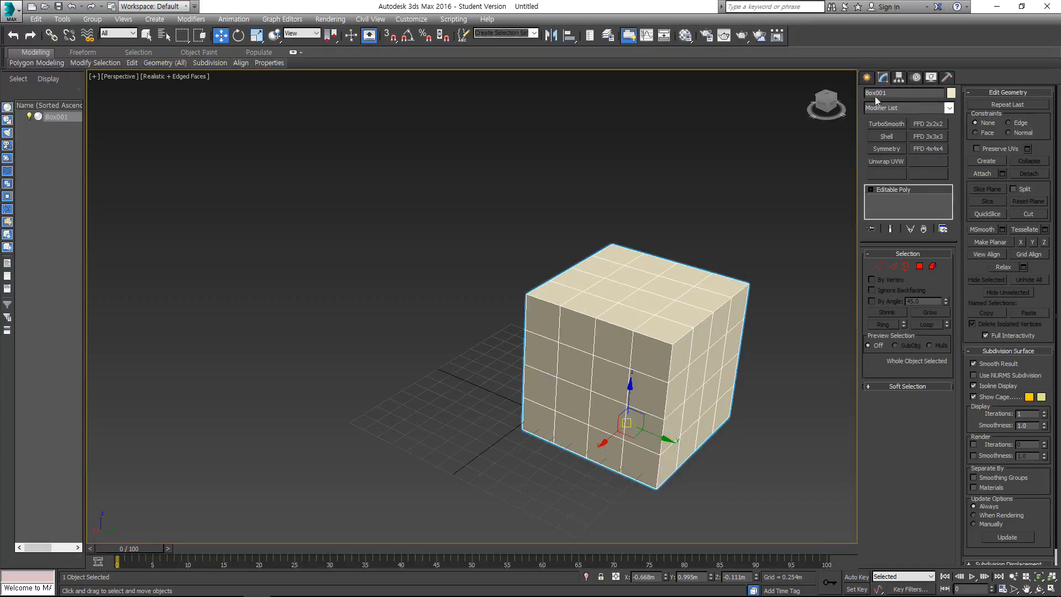
middle_drag(598, 368, 588, 334)
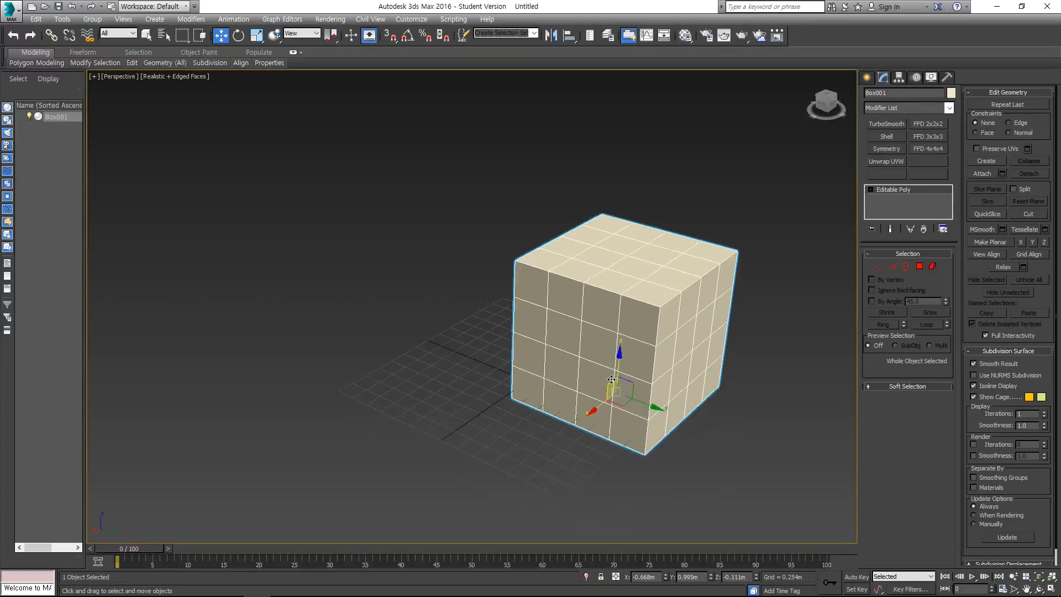
drag(617, 388, 563, 404)
Visit Vertex level, return to object level, and move the whole cube up onto the grid's center
click(879, 266)
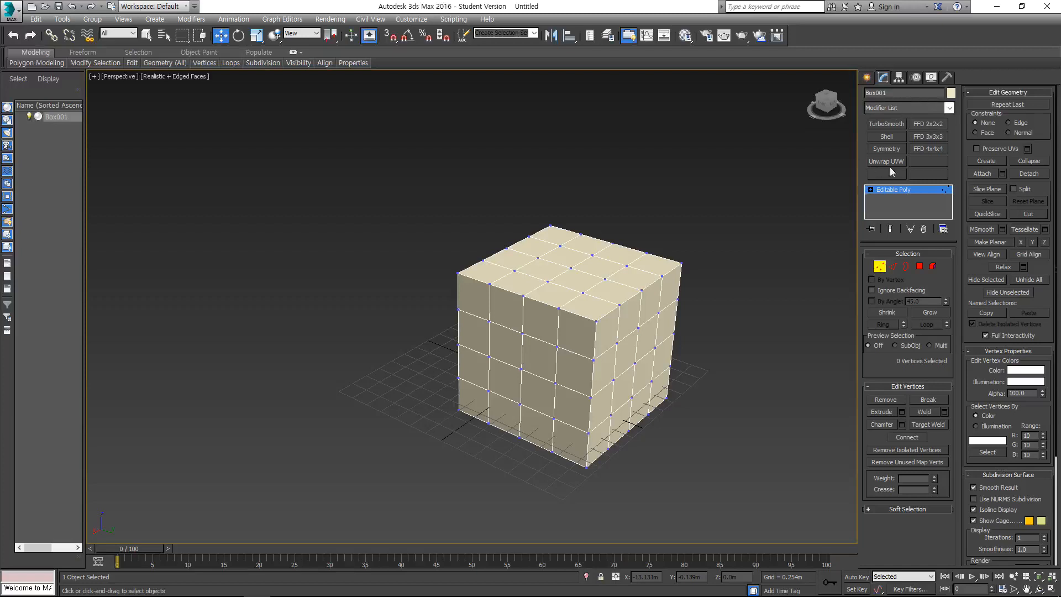
middle_drag(597, 280, 621, 262)
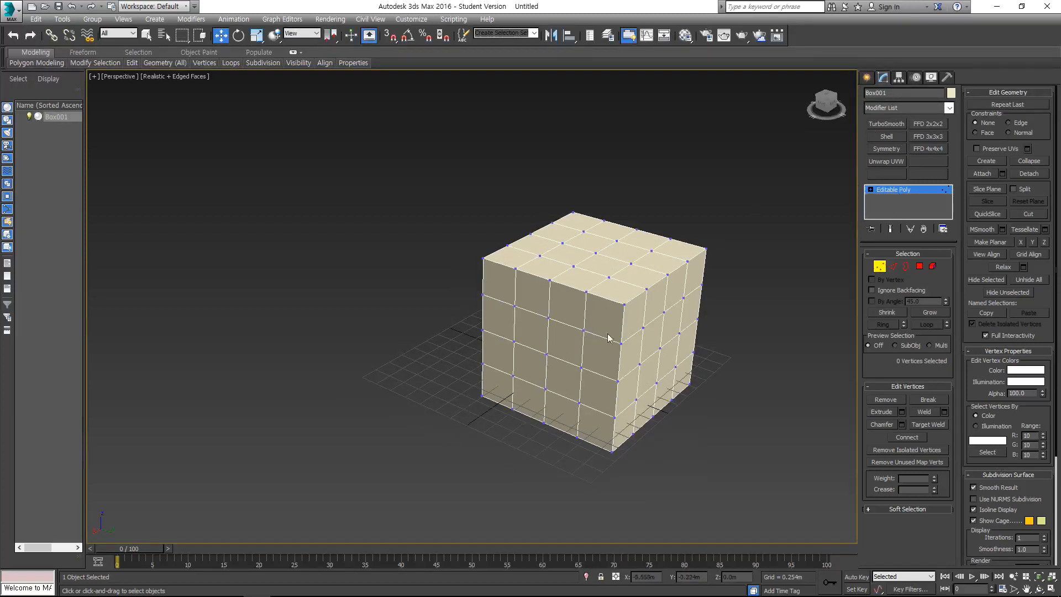
click(896, 191)
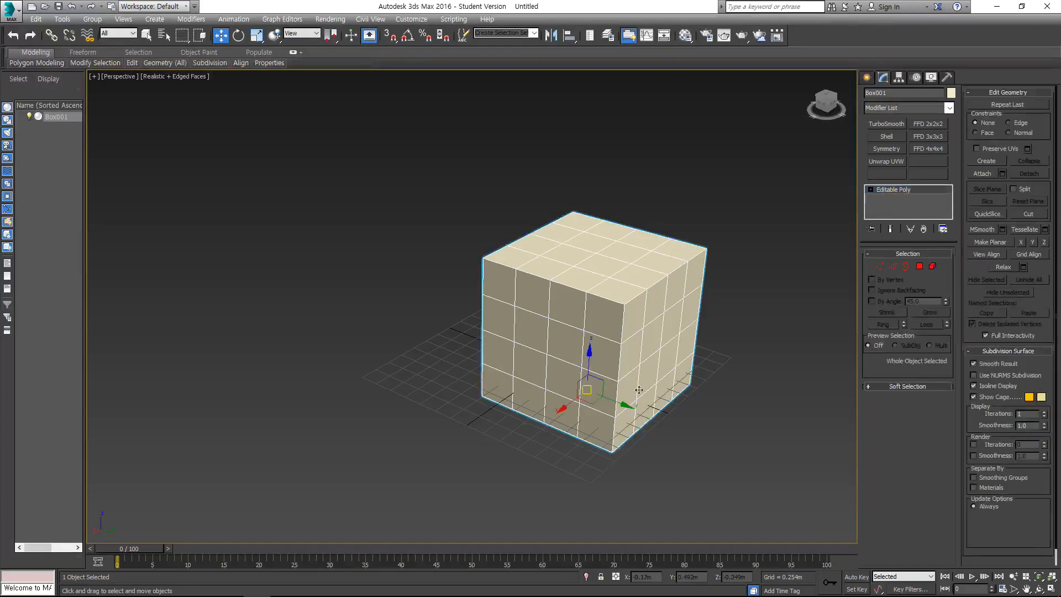
drag(600, 394, 543, 347)
Step through the cube's Polygon, Vertex, Border and Element sub-object levels
key(4)
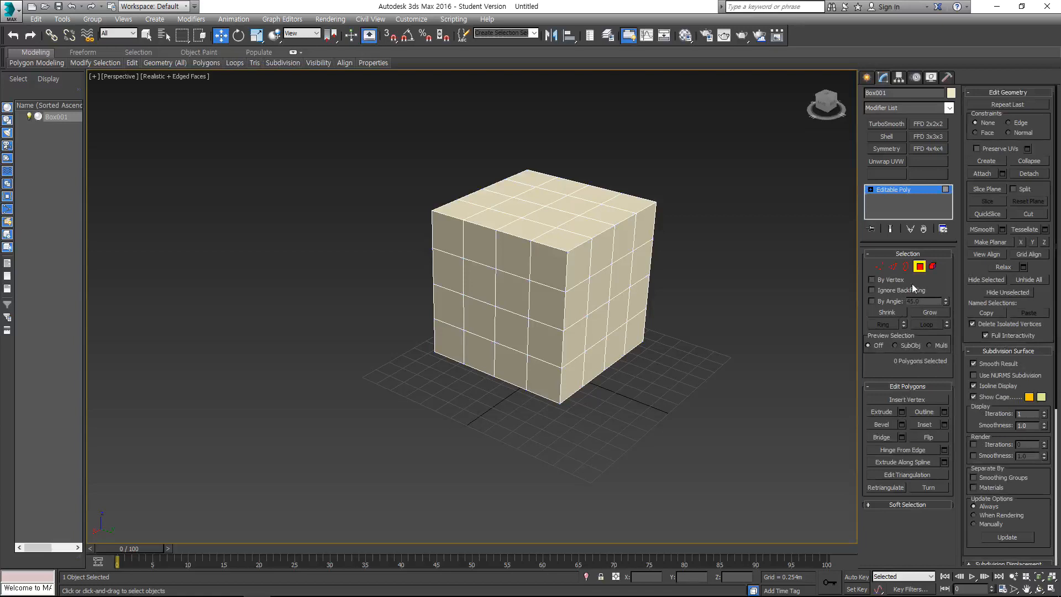
click(880, 269)
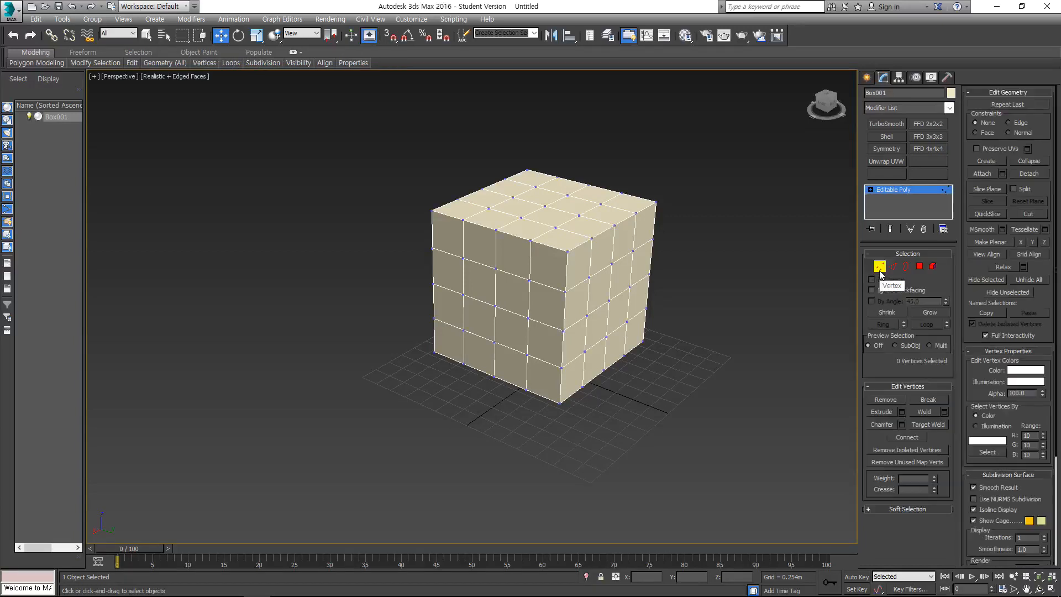
key(3)
key(5)
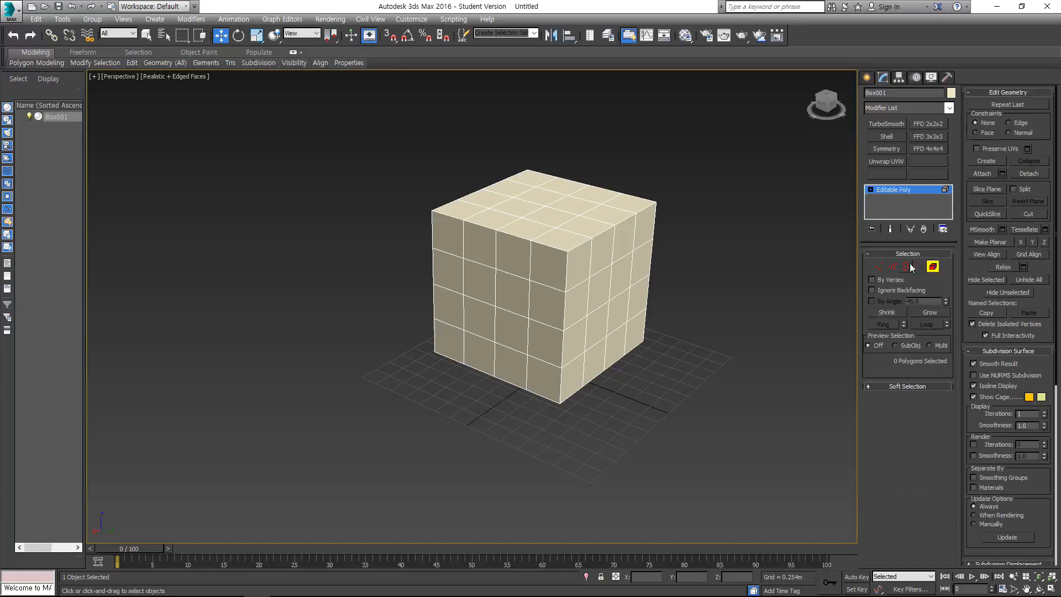
click(878, 268)
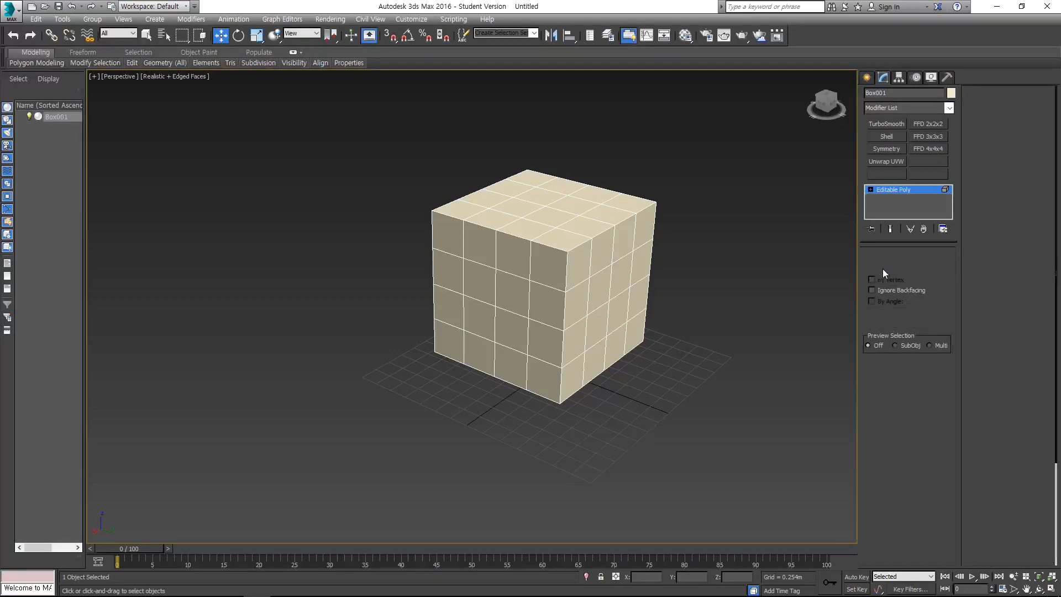
At object level, nudge the whole cube to about X 0.006 m, Y -0.11 m, Z 0.226 m, visiting Polygon level between moves
click(907, 190)
mouse_move(546, 347)
mouse_down()
mouse_move(491, 327)
mouse_move(476, 285)
mouse_move(558, 278)
mouse_move(592, 426)
mouse_move(495, 289)
mouse_move(629, 375)
mouse_move(495, 248)
mouse_move(543, 330)
mouse_move(579, 299)
mouse_move(705, 365)
mouse_move(550, 359)
mouse_up()
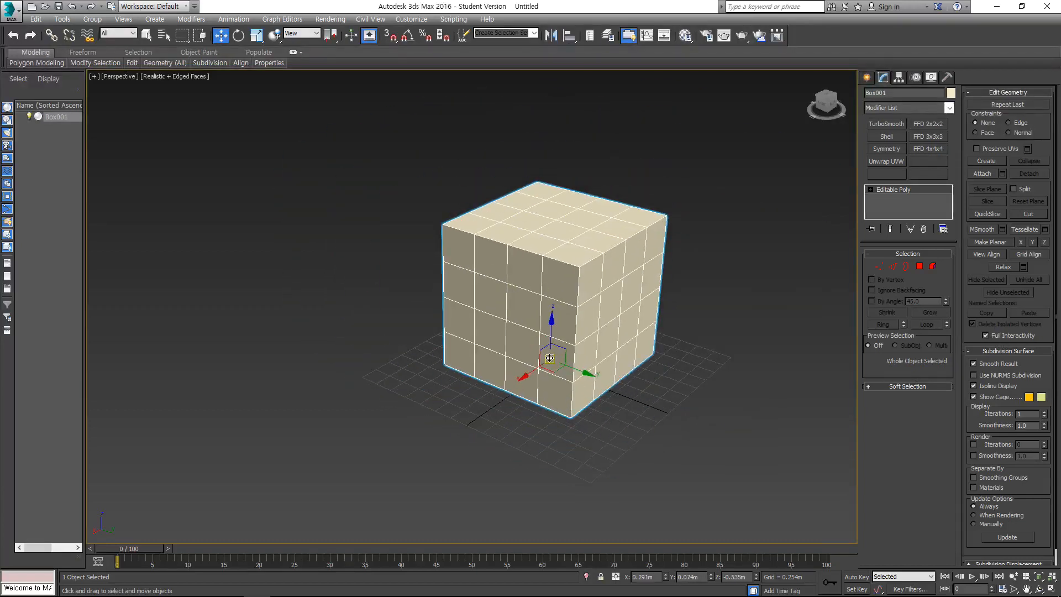
click(905, 267)
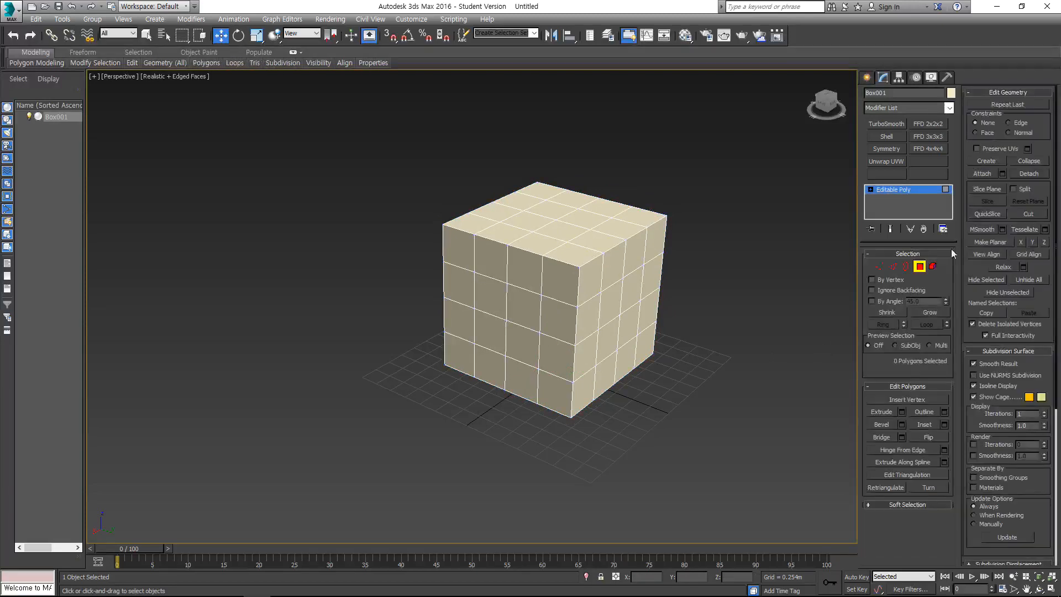
click(928, 203)
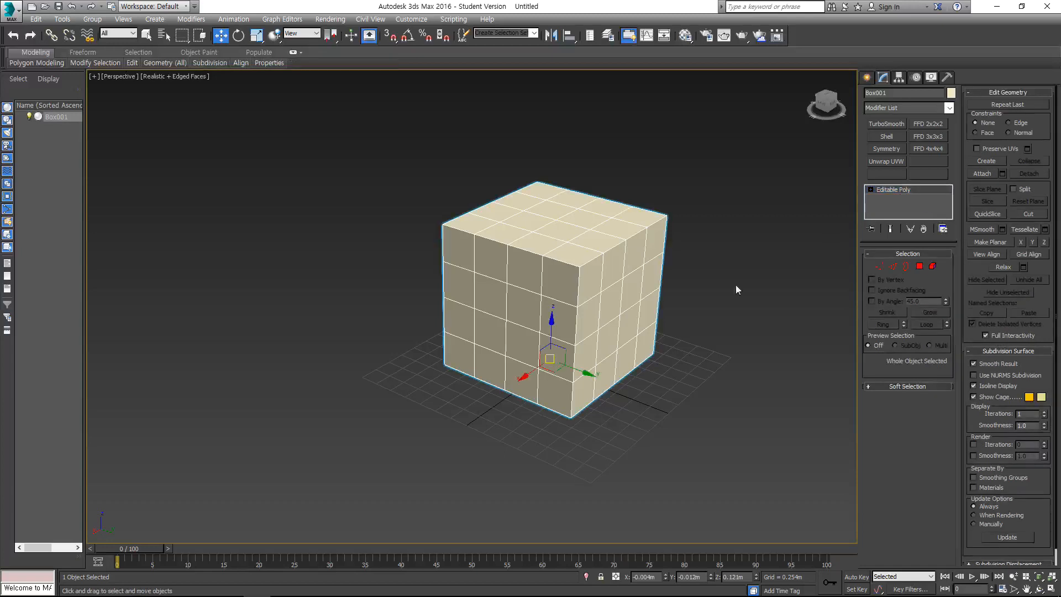
mouse_move(547, 360)
mouse_down()
mouse_move(459, 303)
mouse_move(607, 287)
mouse_move(509, 357)
mouse_move(496, 300)
mouse_move(587, 335)
mouse_move(544, 350)
mouse_up()
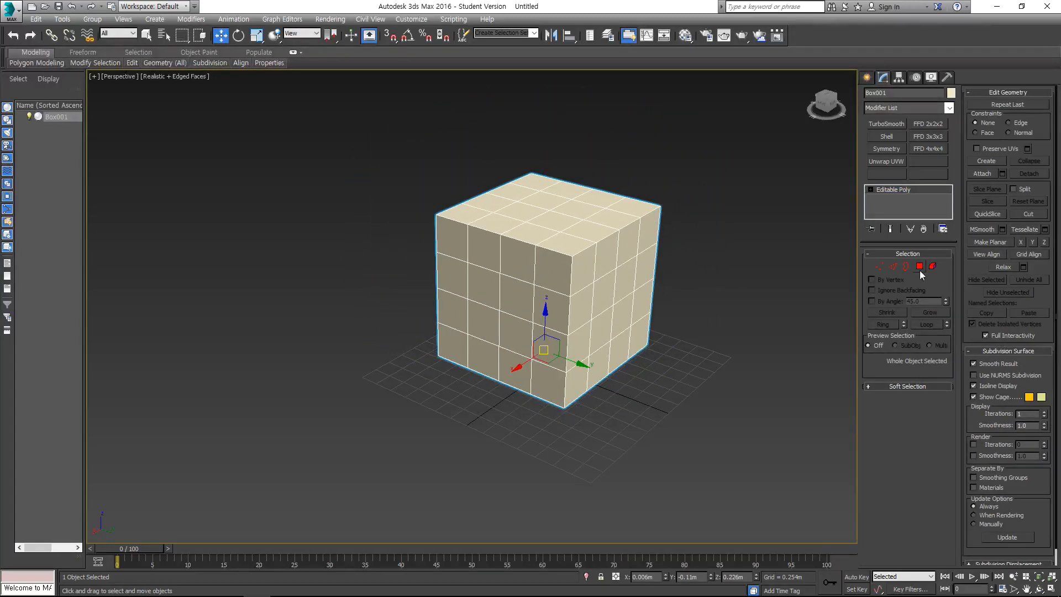
Move the whole cube well away from the grid, to about X 2.738 m, Y -1.487 m, Z 0.888 m
middle_drag(568, 294, 593, 332)
mouse_move(556, 374)
mouse_down()
mouse_move(490, 308)
mouse_move(575, 378)
mouse_move(565, 378)
mouse_up()
alt+middle_drag(646, 276, 584, 292)
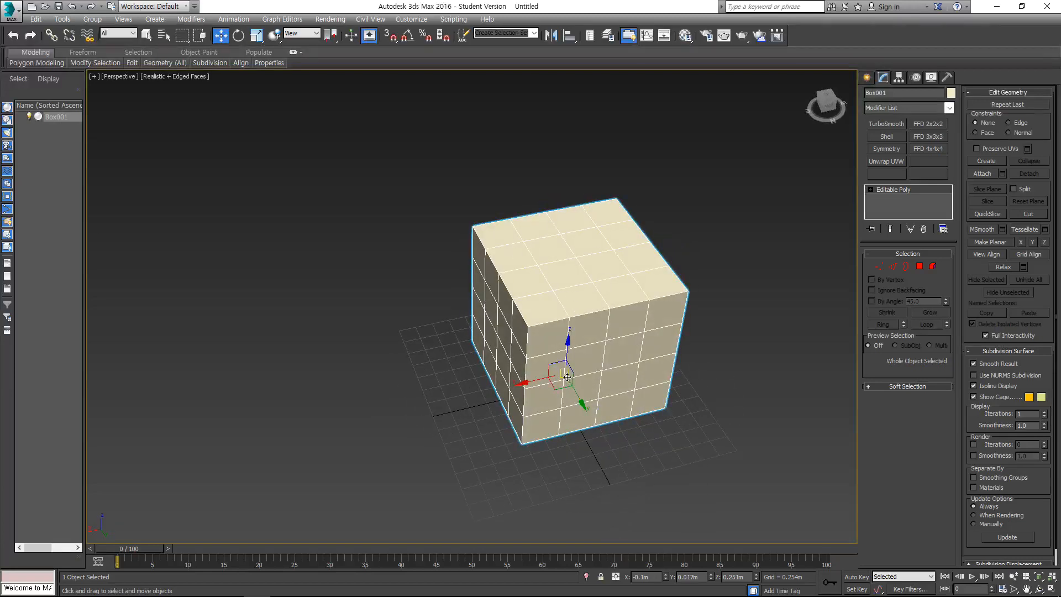
drag(567, 374, 335, 312)
middle_drag(386, 280, 437, 346)
scroll(437, 345, down, 2)
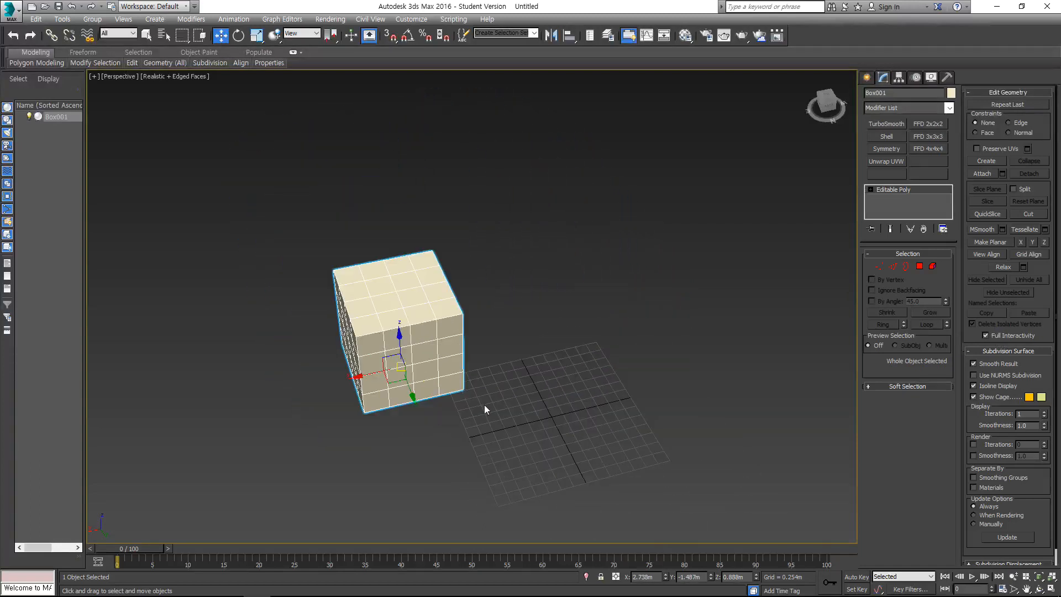
Try to move the cube's vertices toward the grid at Vertex level, and undo the change
key(1)
alt+middle_drag(437, 340, 386, 251)
drag(387, 251, 640, 292)
alt+middle_drag(709, 335, 618, 401)
key(ctrl+z)
Region-select all of the cube's vertices, then return to object level
drag(619, 396, 191, 101)
alt+middle_drag(414, 232, 481, 270)
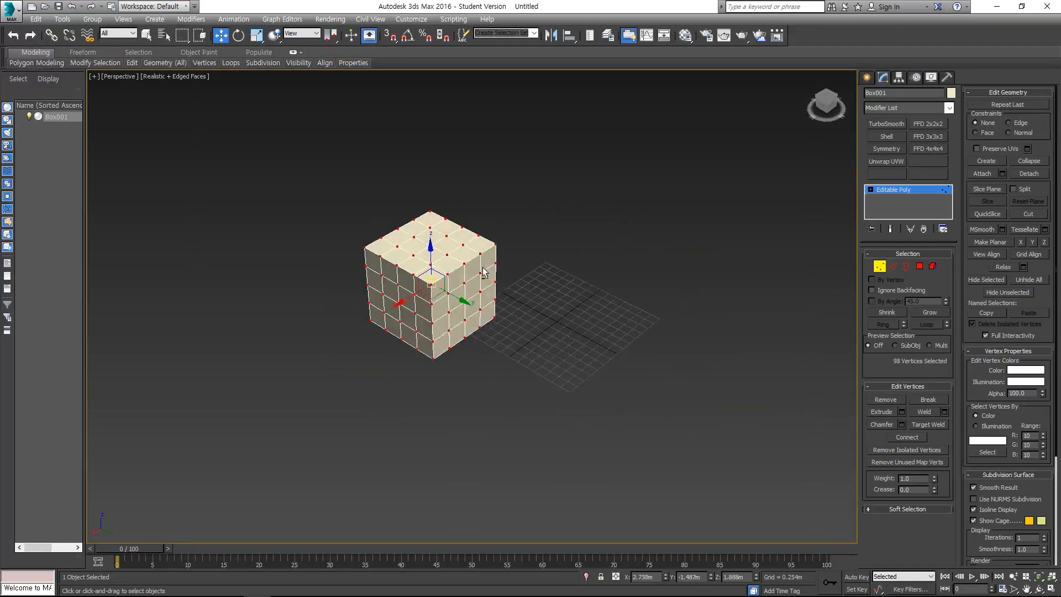
click(908, 190)
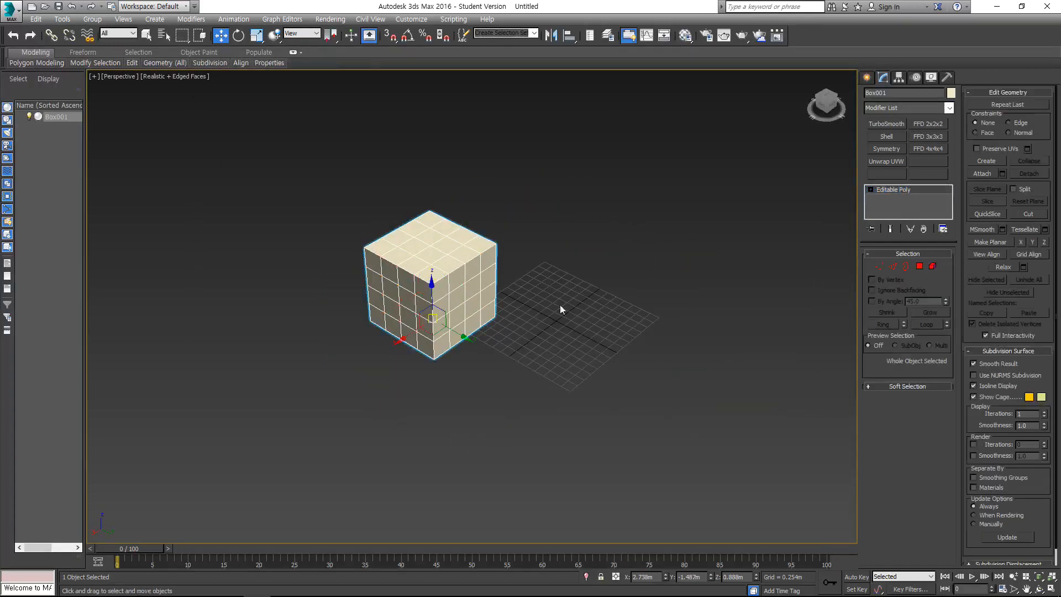
At Polygon level, select all of the cube's polygons and move them onto the grid, away from the object's pivot
middle_drag(556, 312, 560, 344)
key(4)
key(ctrl+a)
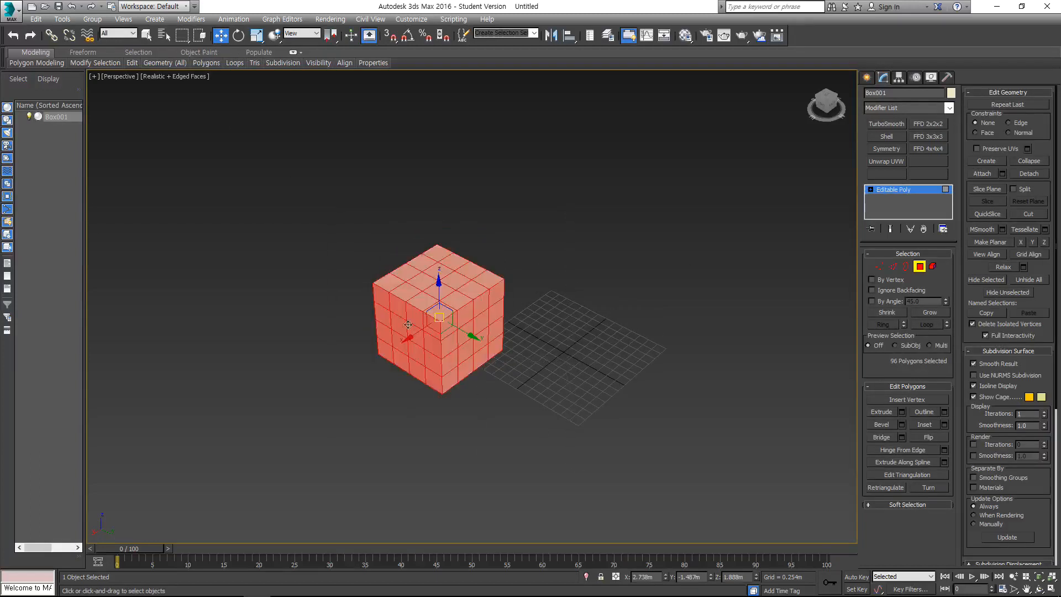
drag(440, 320, 573, 319)
alt+middle_drag(573, 320, 748, 262)
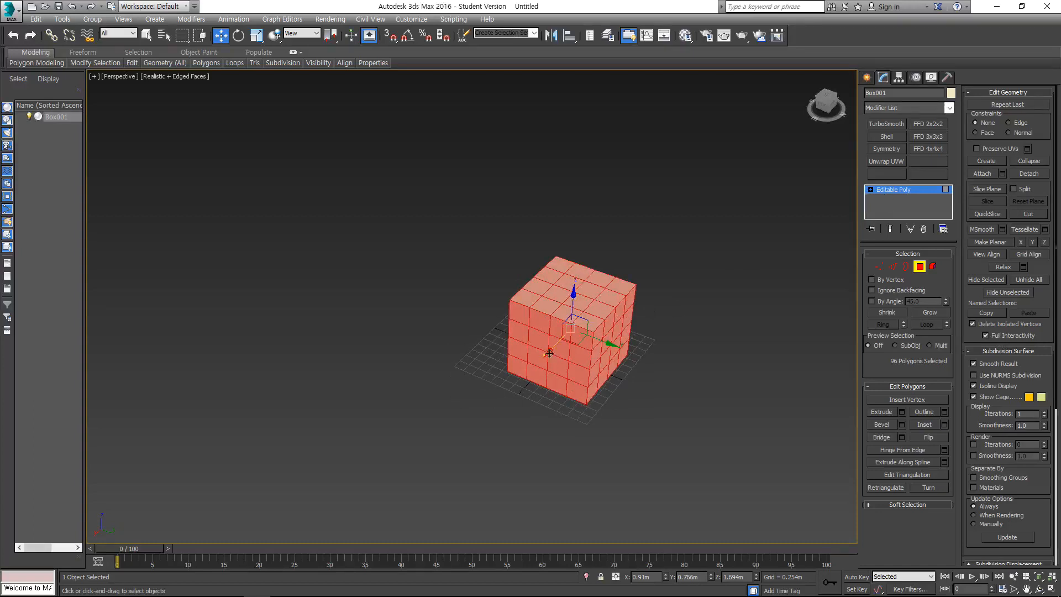
Return to object level and move the cube with its offset pivot to about X 3.097 m, Y -2.361 m, Z 1.436 m
click(889, 191)
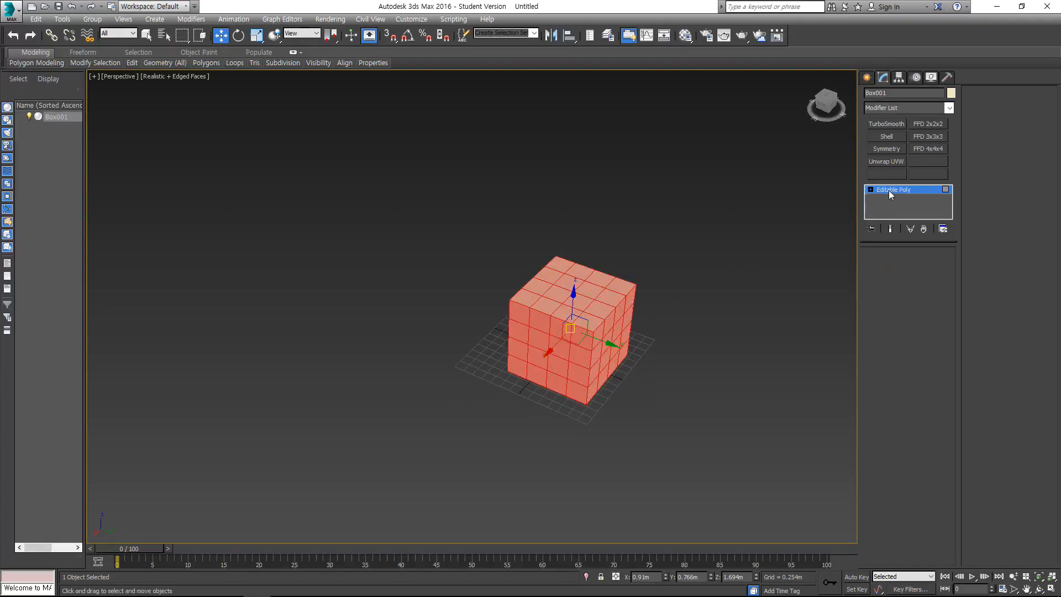
drag(440, 364, 423, 344)
alt+middle_drag(423, 345, 568, 306)
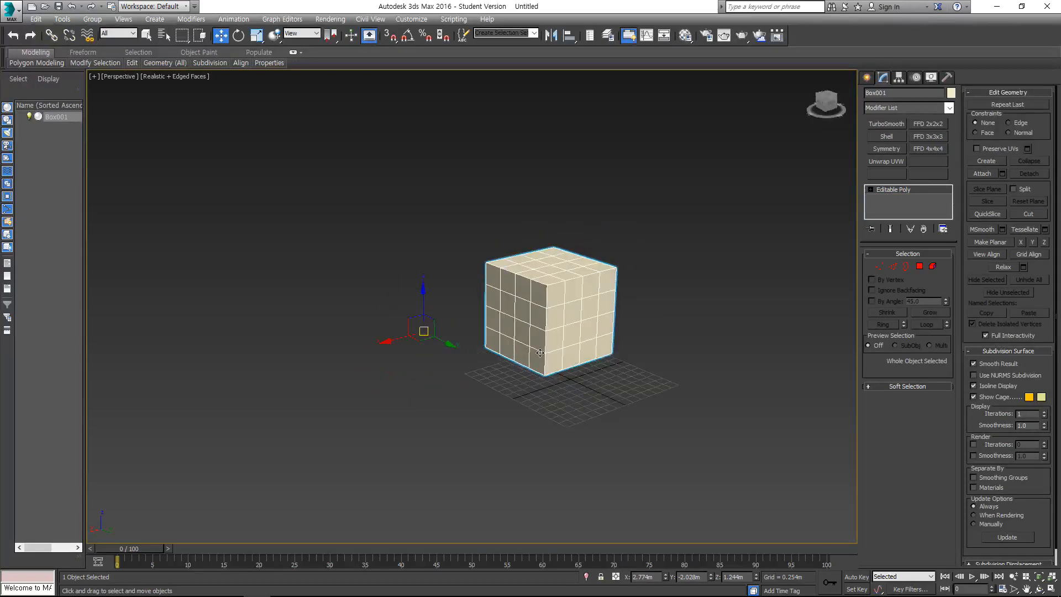
drag(424, 330, 403, 323)
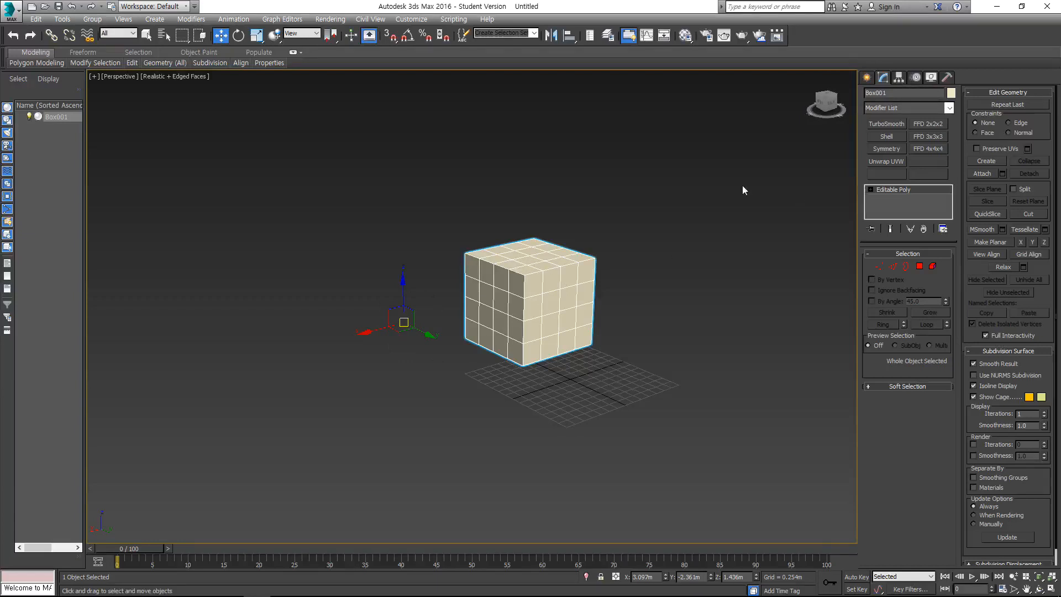
Visit Edge level, return to object level, and move the offset-pivot cube to about X 2.71 m, Y -1.839 m, Z 0.931 m
click(873, 266)
click(895, 266)
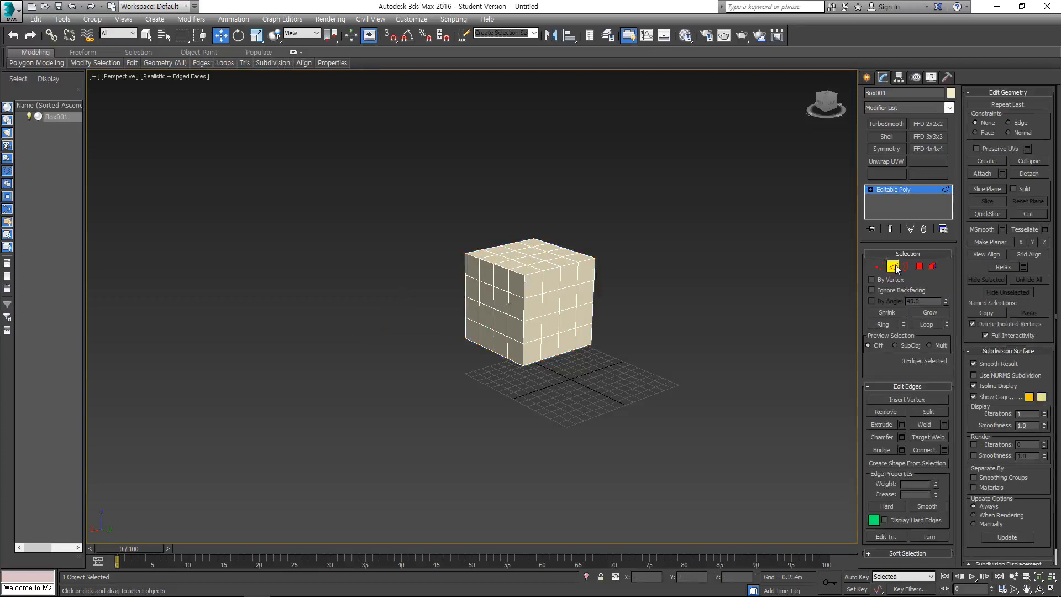
click(901, 191)
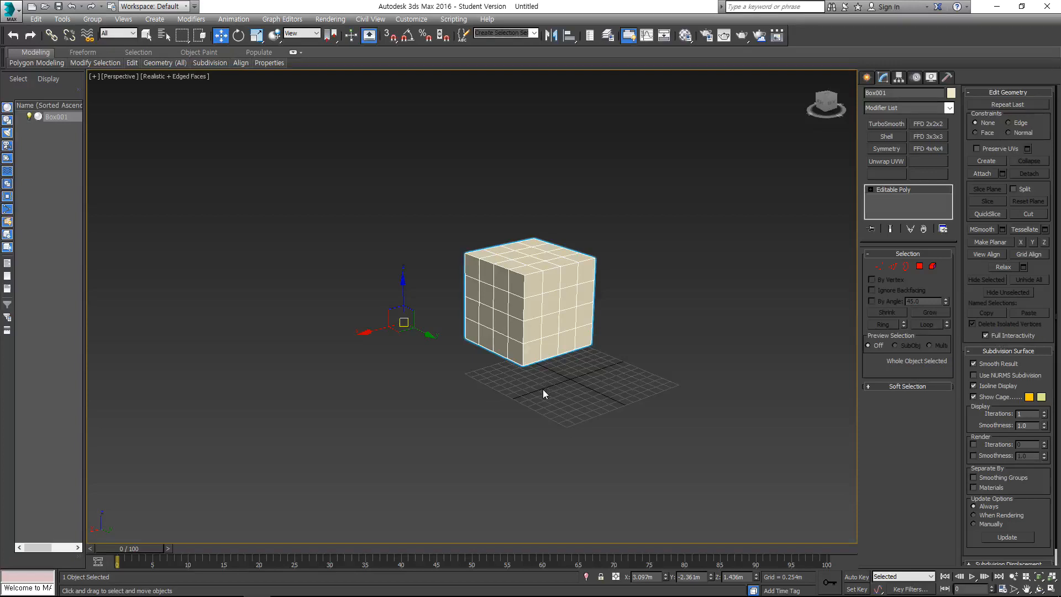
drag(406, 324, 433, 348)
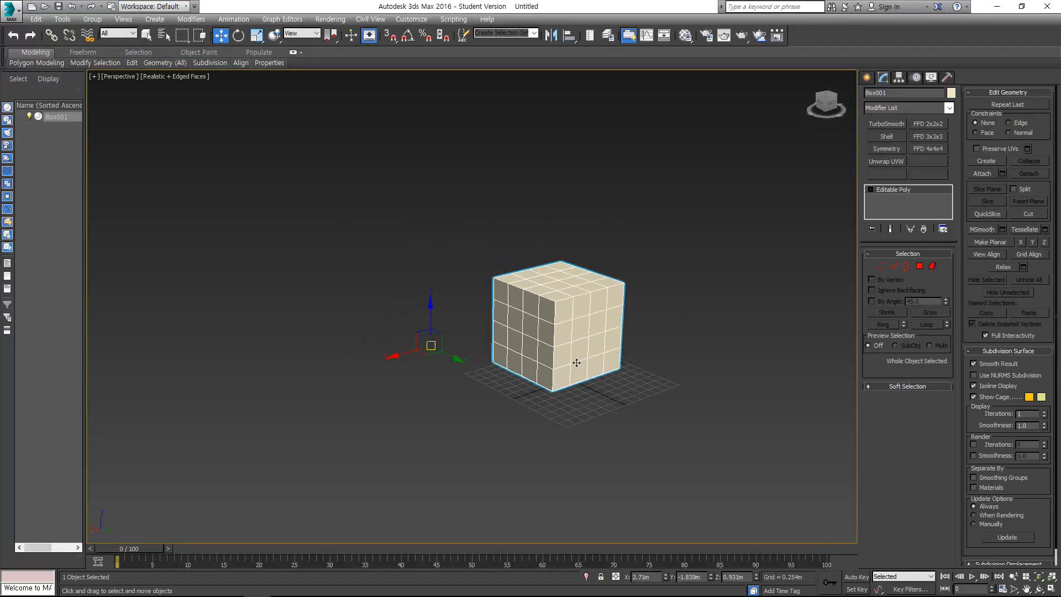
Undo the recent object moves and the polygon move that separated the cube from its pivot
key(ctrl+z)
key(ctrl+z)
key(ctrl+z)
key(ctrl+z)
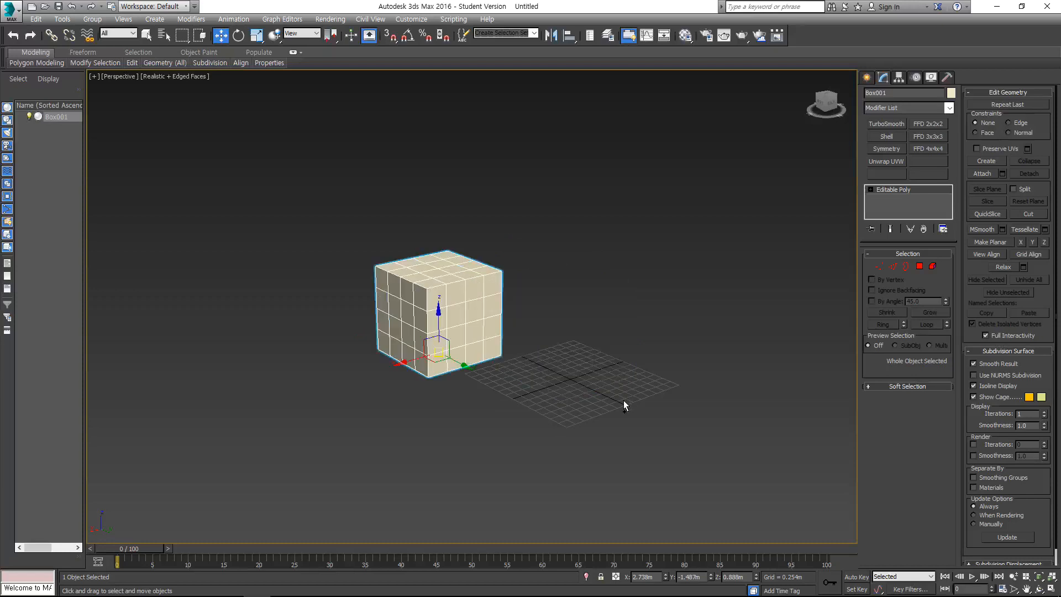
middle_drag(635, 409, 664, 428)
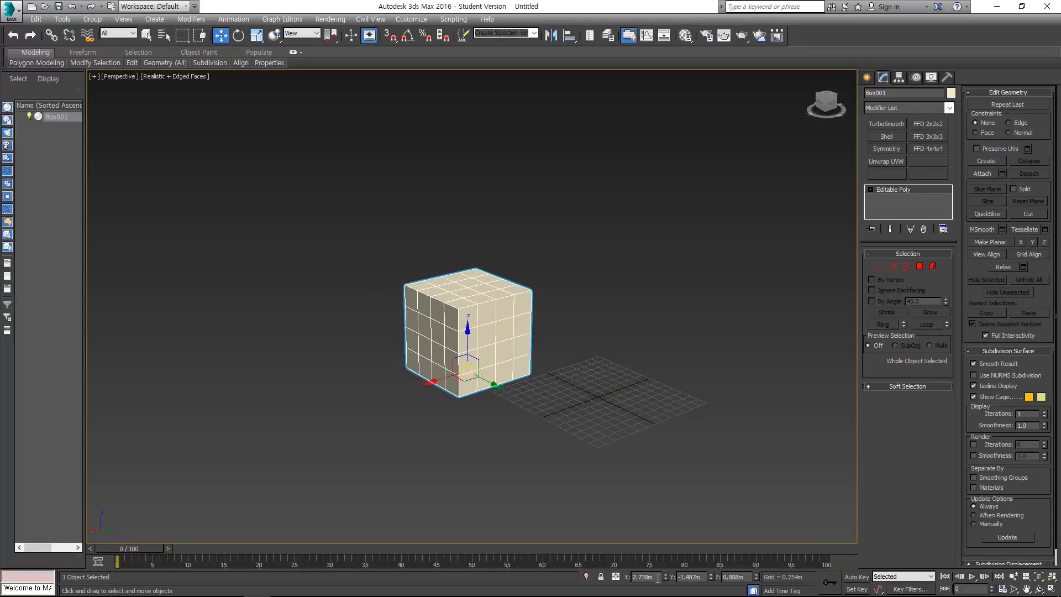
Place the cube at the world origin by setting its X, Y and Z position to 0
text(0)
key(Tab)
text(0)
key(Tab)
text(0)
key(Return)
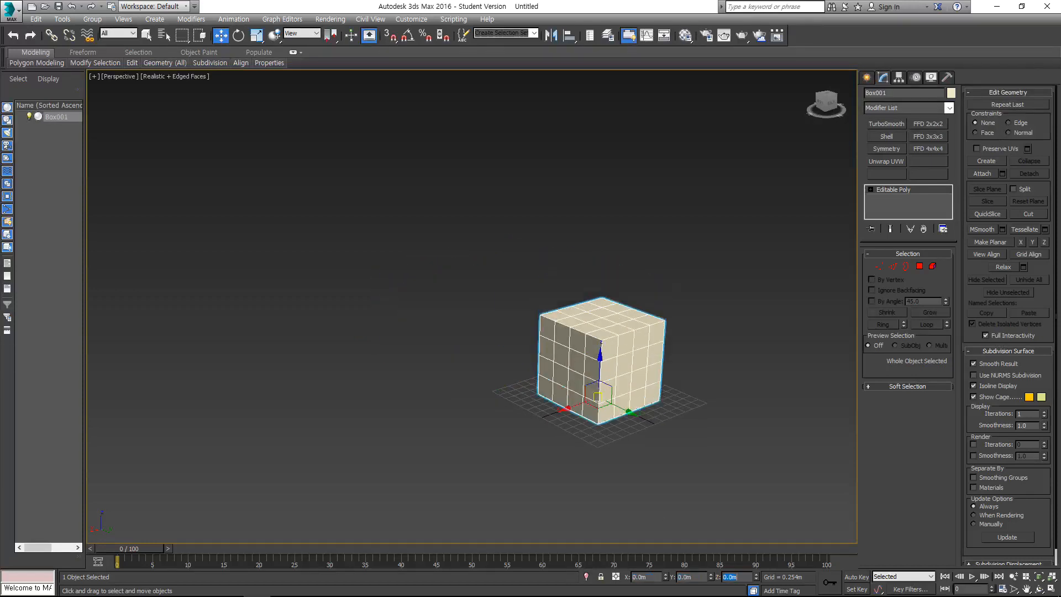
Enter Polygon level and select the four centre polygons of the cube's top face
alt+middle_drag(683, 387, 676, 420)
scroll(638, 375, up, 2)
key(q)
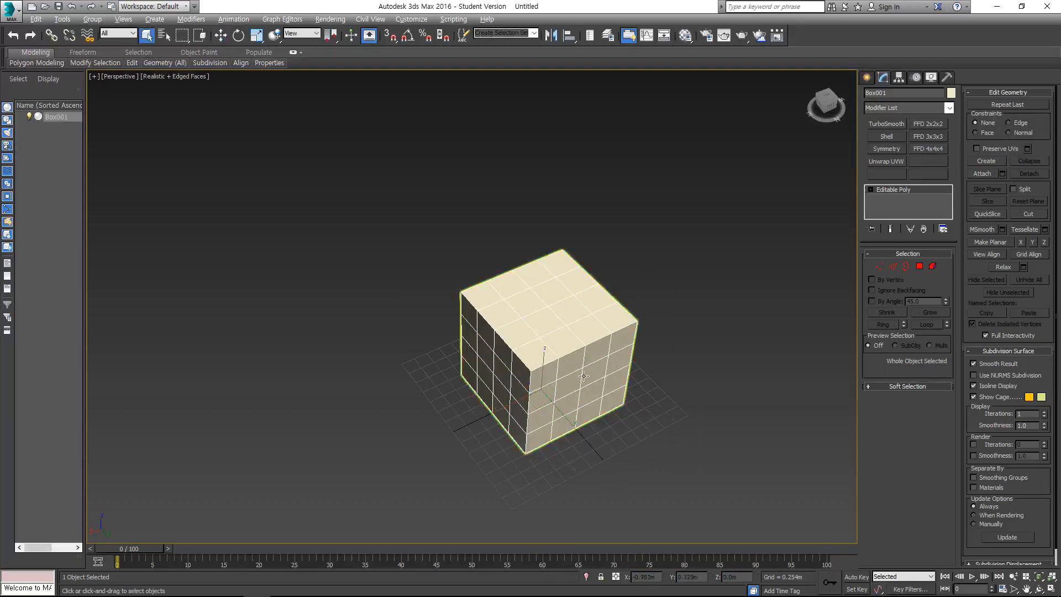
alt+middle_drag(582, 376, 605, 371)
middle_drag(605, 371, 643, 364)
scroll(644, 364, up, 2)
click(920, 267)
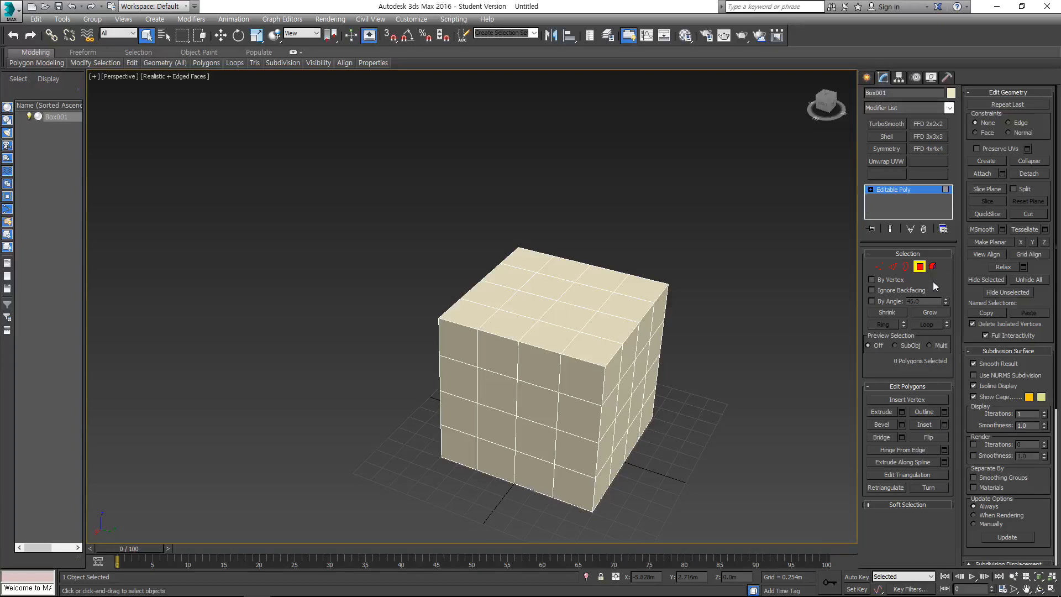
click(533, 307)
middle_drag(558, 289, 619, 317)
ctrl+click(579, 280)
ctrl+click(607, 287)
ctrl+click(592, 303)
scroll(619, 317, up, 2)
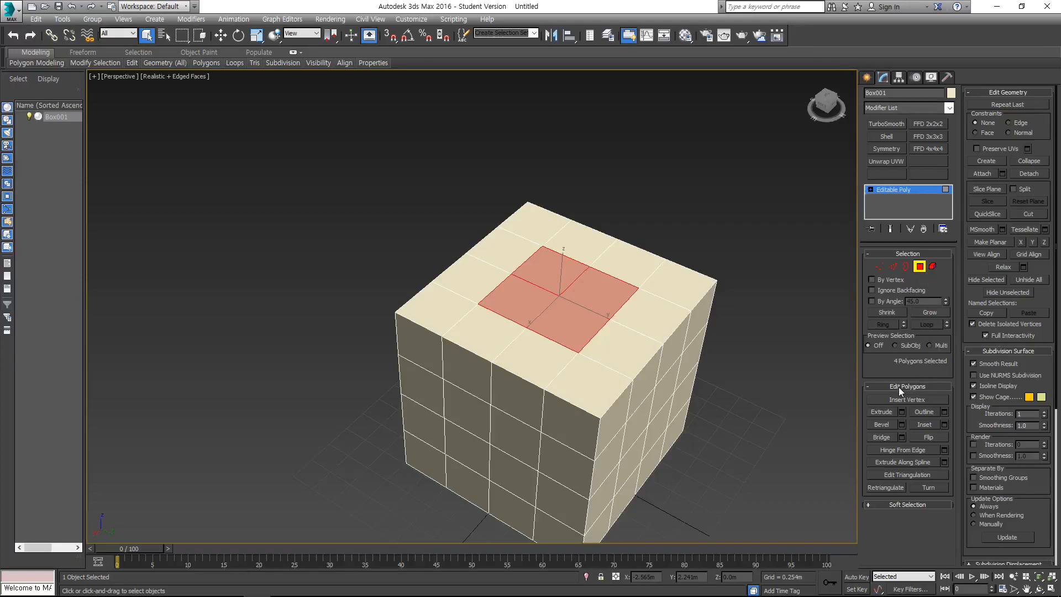
Compare the editing commands offered at Vertex, Border, Edge and Polygon levels, clearing the polygon selection
key(1)
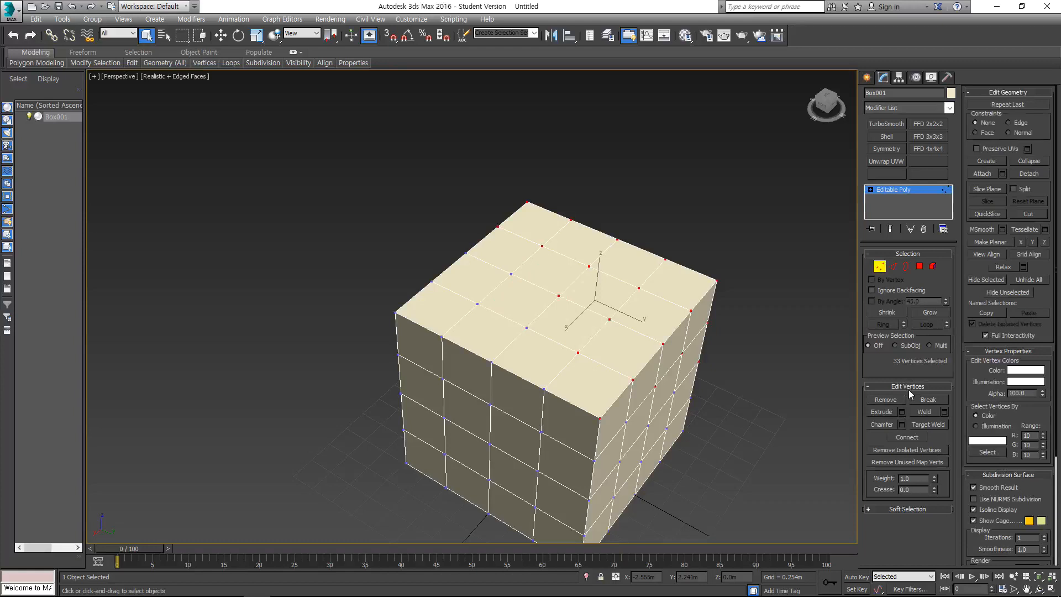
key(3)
key(2)
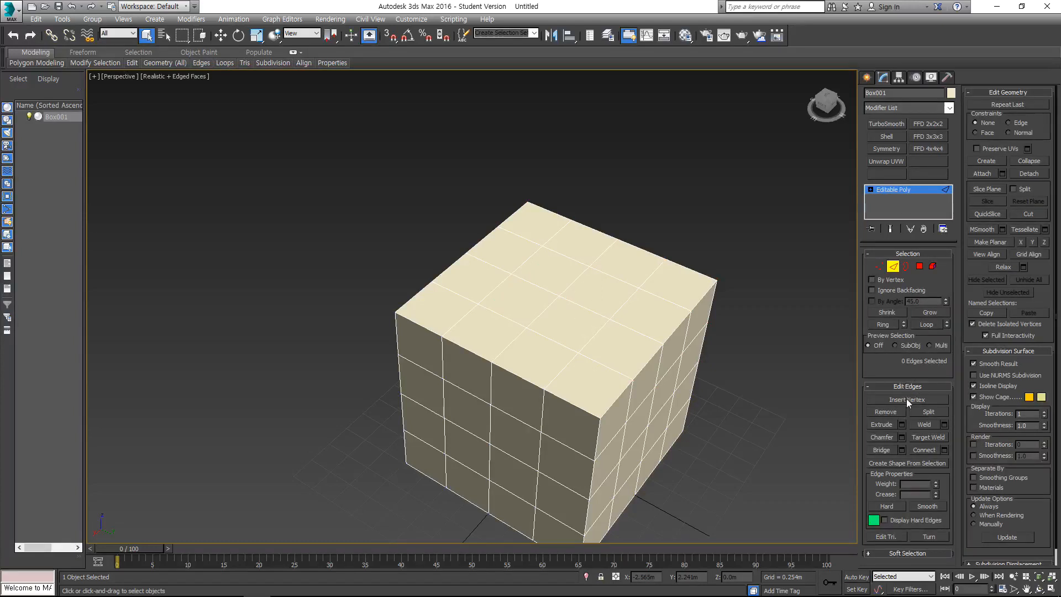
key(4)
alt+middle_drag(691, 327, 670, 312)
click(754, 340)
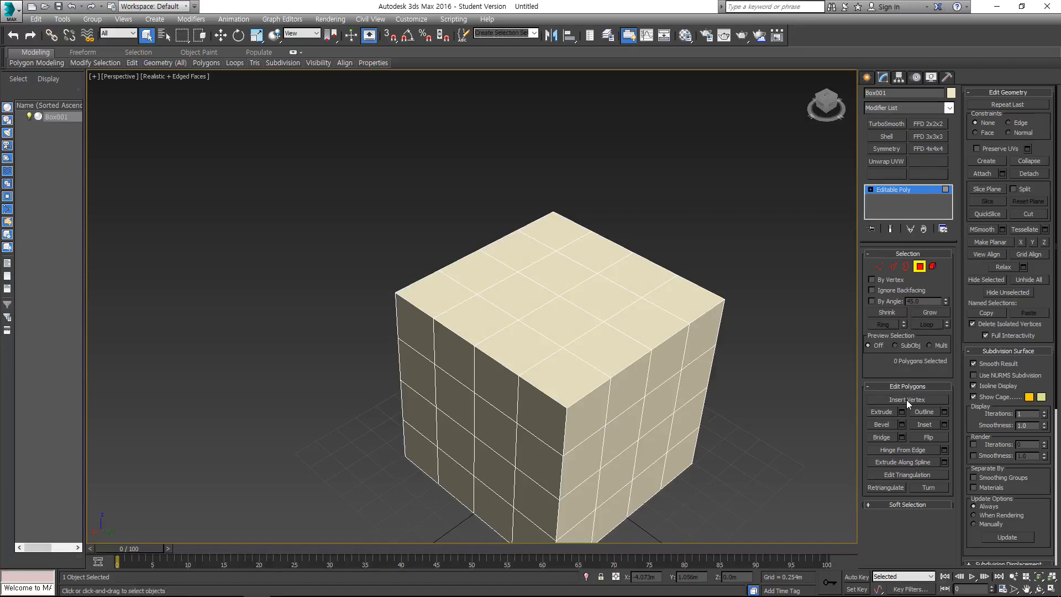
key(2)
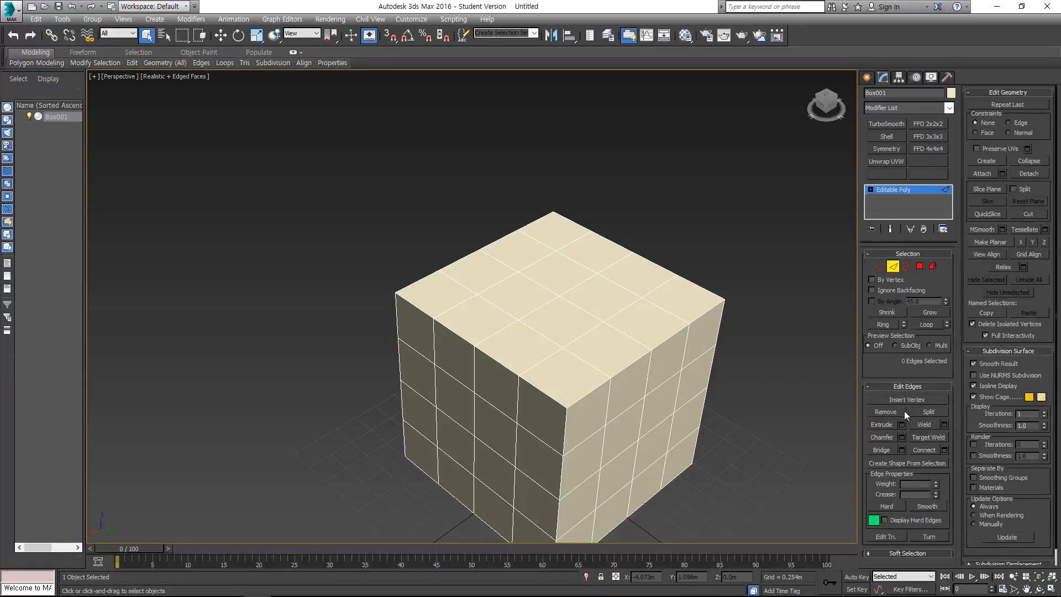
key(4)
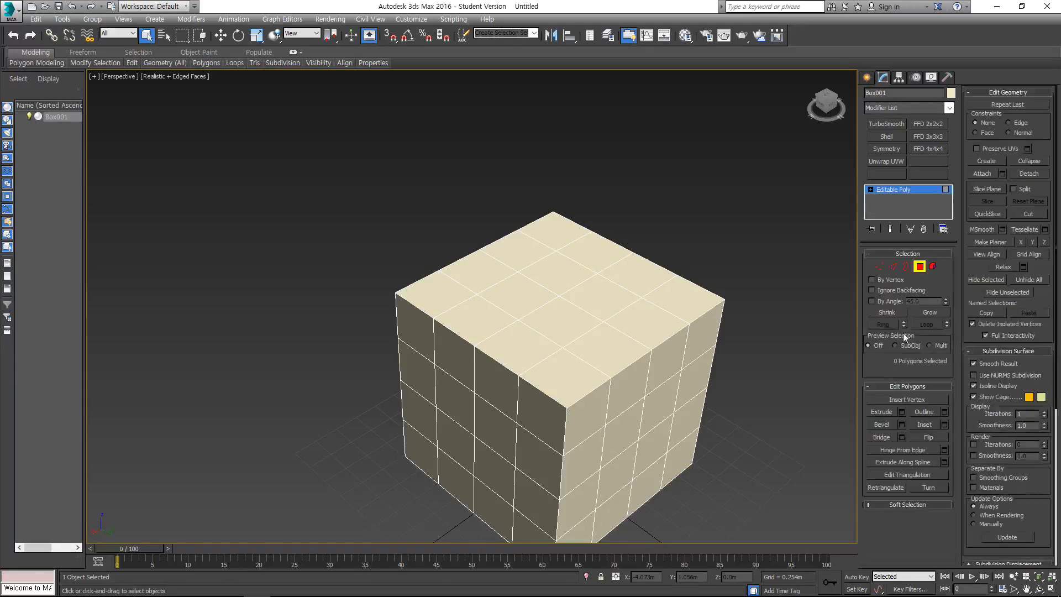
Insert extra vertices inside polygons across the cube's top face with Insert Vertex
click(907, 398)
click(602, 291)
click(633, 276)
click(564, 275)
click(607, 251)
click(644, 323)
click(675, 301)
click(608, 352)
click(560, 327)
click(531, 293)
click(496, 293)
click(493, 324)
click(541, 352)
click(570, 384)
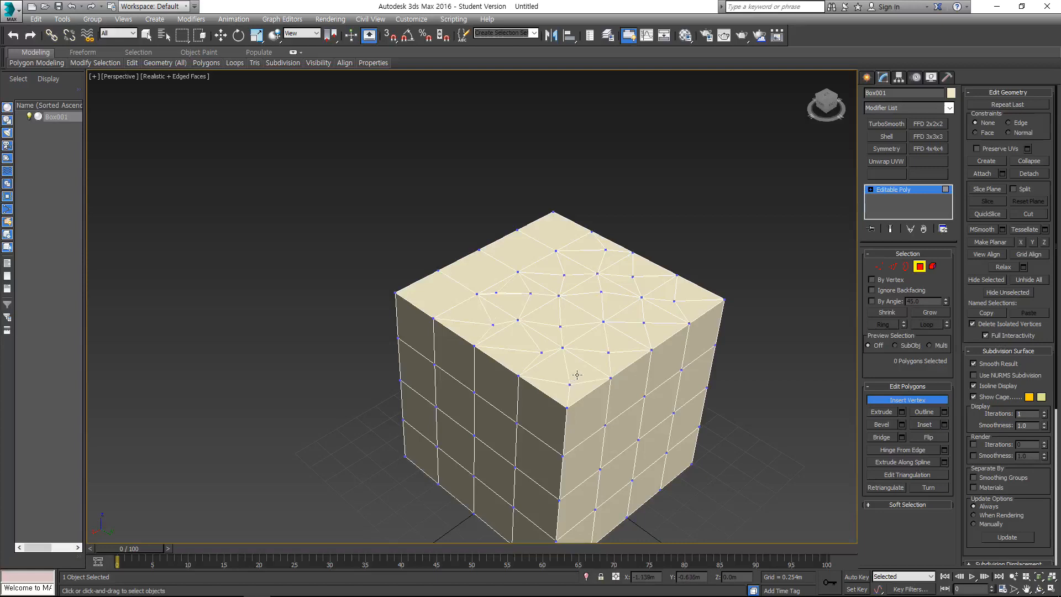
Undo all the inserted vertices on the top face and leave Insert Vertex
key(ctrl+z)
key(ctrl+z)
key(ctrl+z)
key(ctrl+z)
key(ctrl+z)
key(ctrl+z)
key(ctrl+z)
key(ctrl+z)
key(ctrl+z)
key(ctrl+z)
key(ctrl+z)
key(ctrl+z)
right_click(742, 322)
key(q)
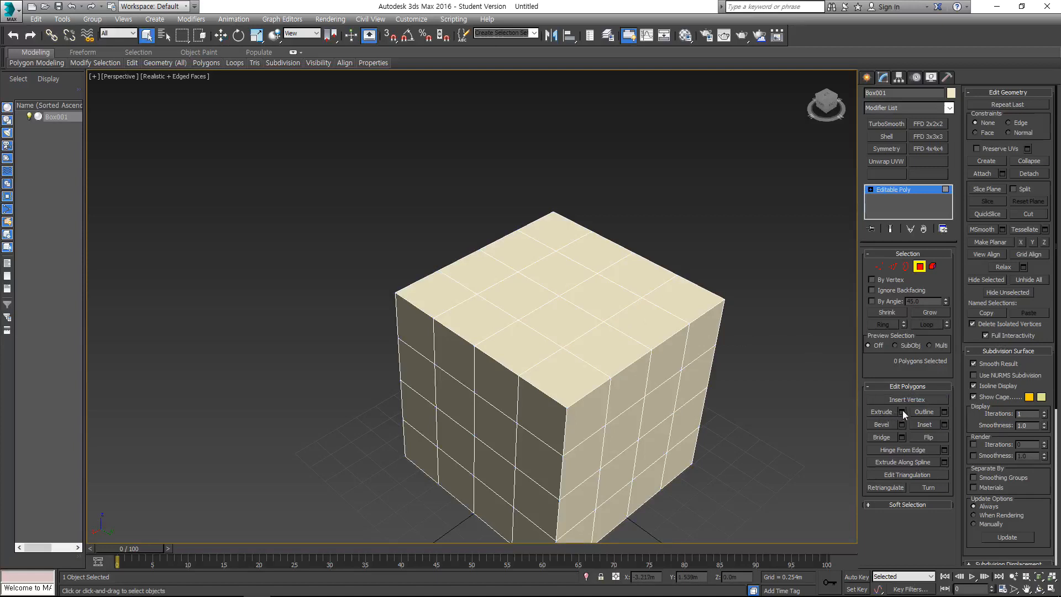
Select the four polygons at the centre of the cube's top face
click(558, 274)
ctrl+click(518, 297)
ctrl+click(559, 320)
ctrl+click(598, 296)
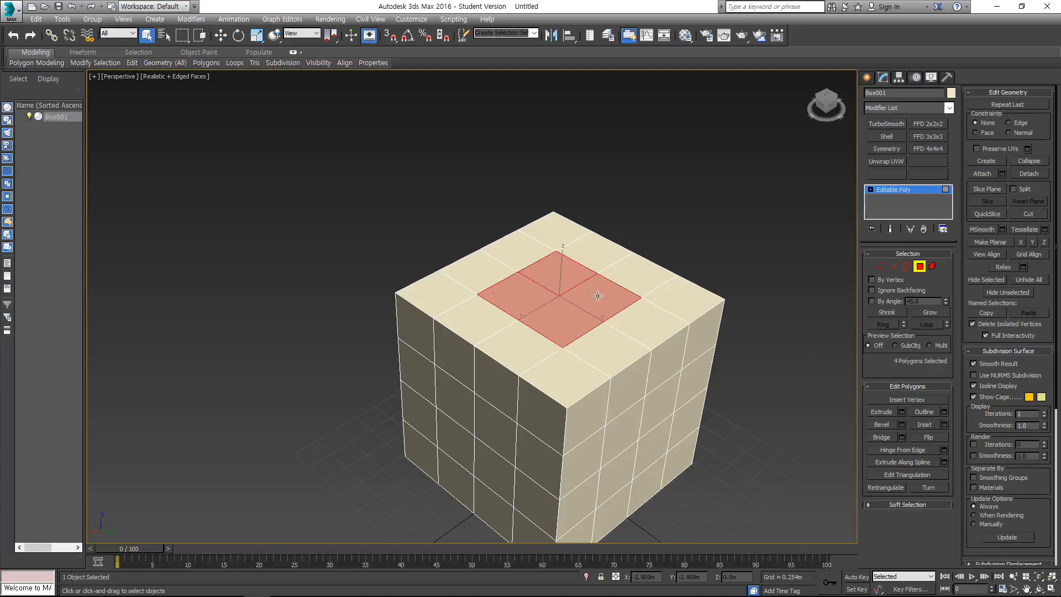
Preview a 0.254 m extrusion of the four selected polygons with the Extrude settings and cancel it
click(902, 412)
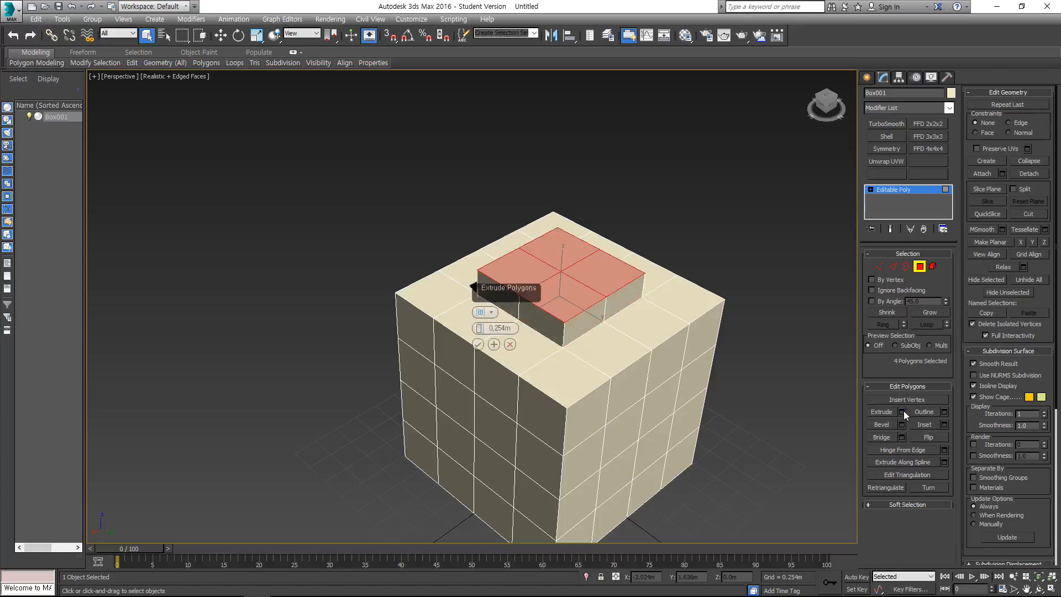
middle_drag(630, 286, 660, 300)
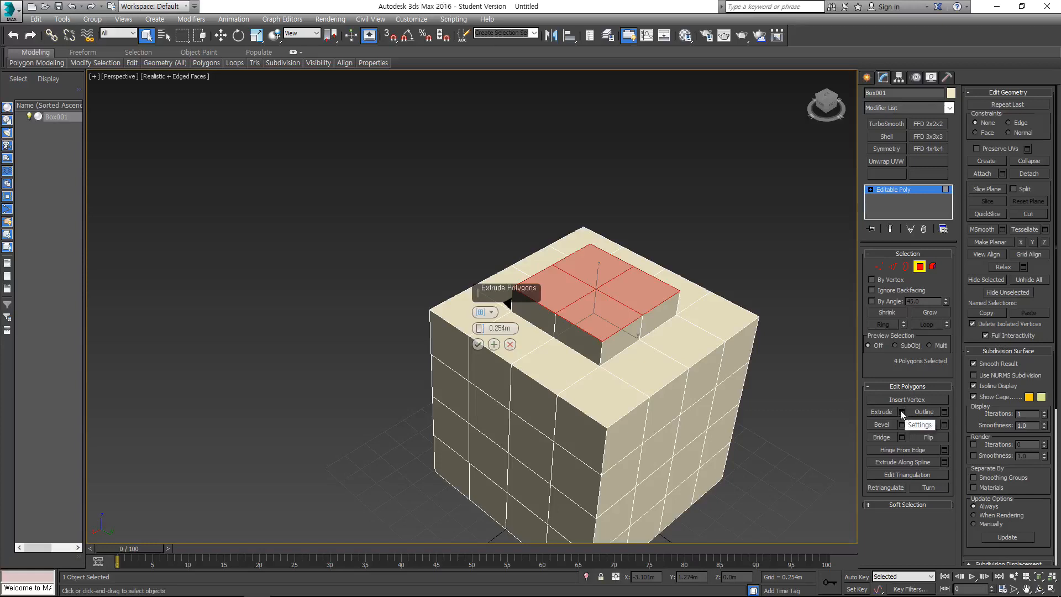
scroll(636, 331, up, 5)
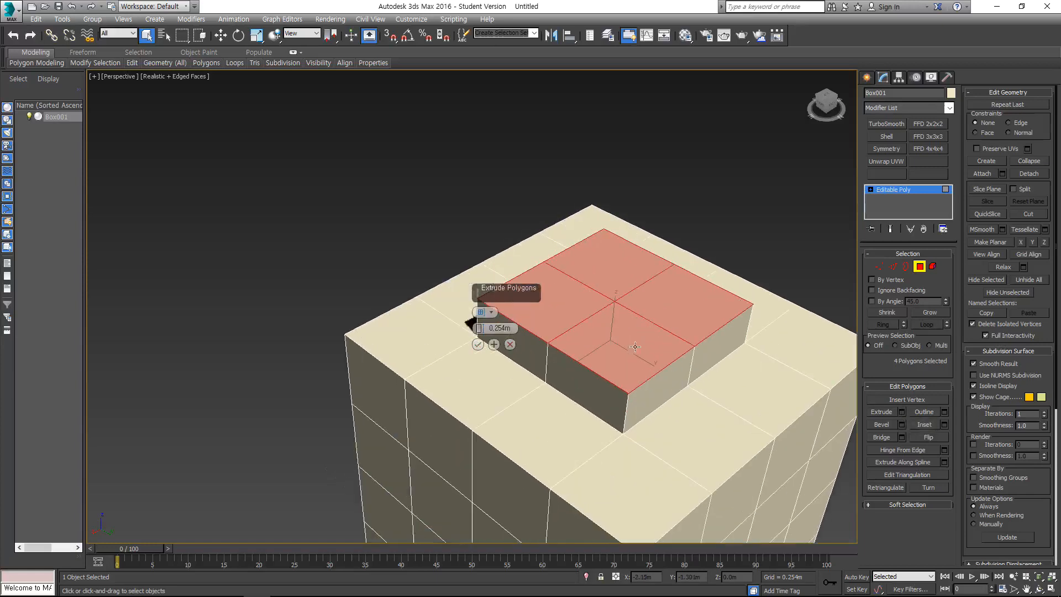
middle_drag(642, 323, 654, 352)
click(509, 344)
Extrude the four selected polygons upward freehand, inspect the shape, and undo the extrusion
click(878, 410)
mouse_move(647, 332)
mouse_down()
mouse_move(666, 237)
mouse_move(656, 412)
mouse_move(663, 289)
mouse_move(657, 318)
mouse_up()
click(887, 415)
alt+middle_drag(809, 387, 779, 382)
key(ctrl+z)
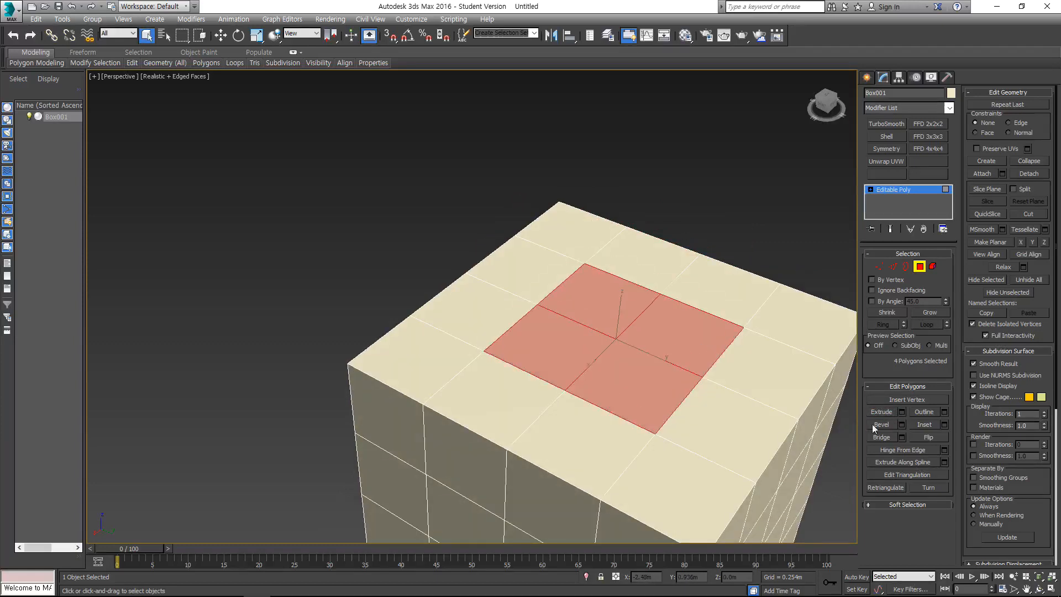
Preview extruding the four selected polygons with a height of 0.5 m and discard the result
click(901, 412)
mouse_move(480, 328)
mouse_down()
mouse_move(494, 255)
mouse_move(481, 332)
mouse_up()
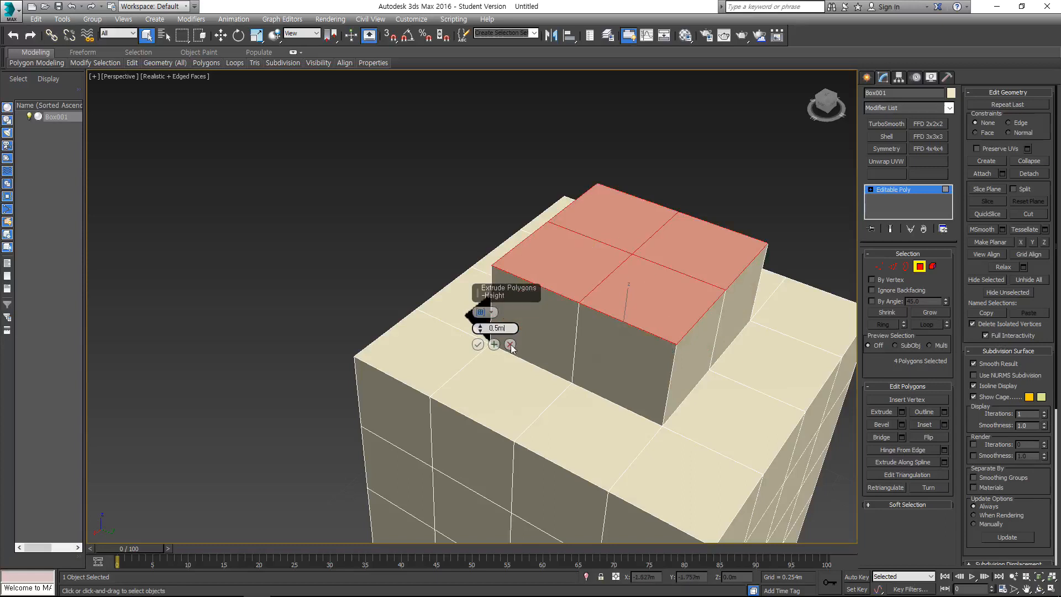
alt+middle_drag(663, 354, 776, 413)
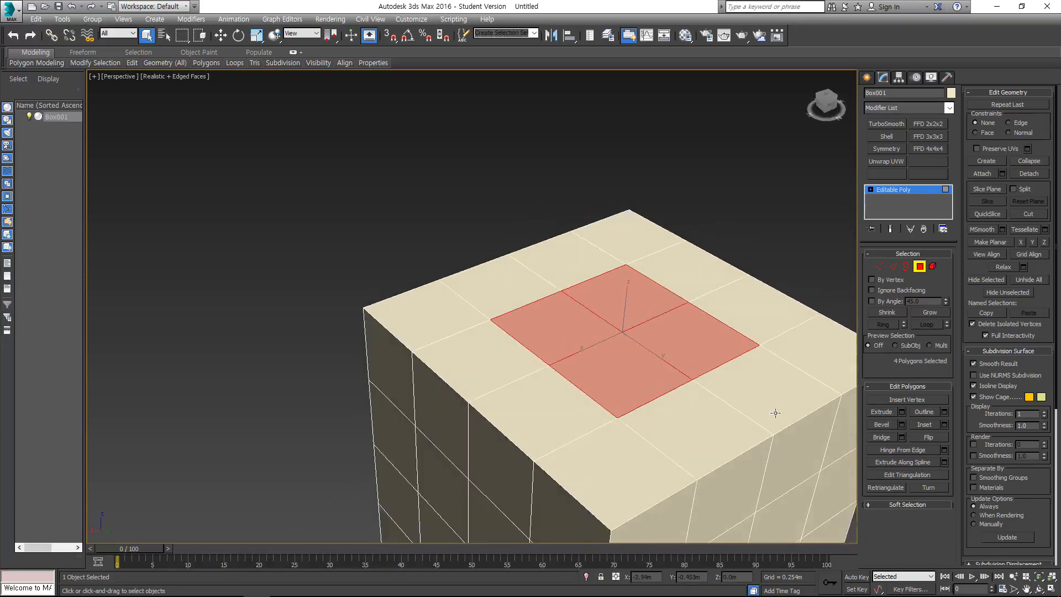
Extrude the four centre polygons using the Group type with a height of 0.446 m
click(902, 415)
scroll(486, 297, down, 2)
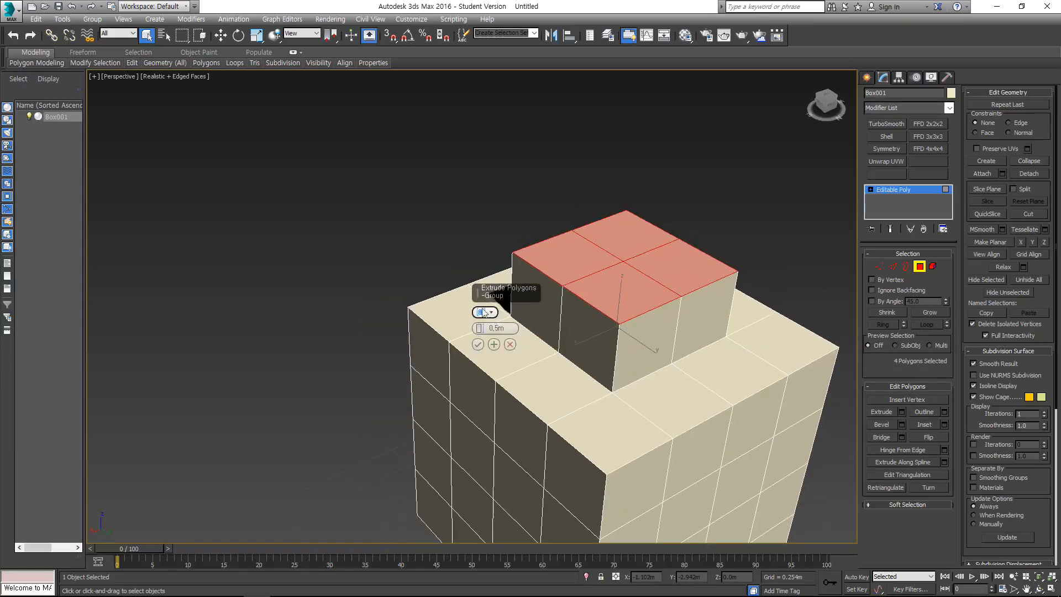
drag(478, 328, 520, 299)
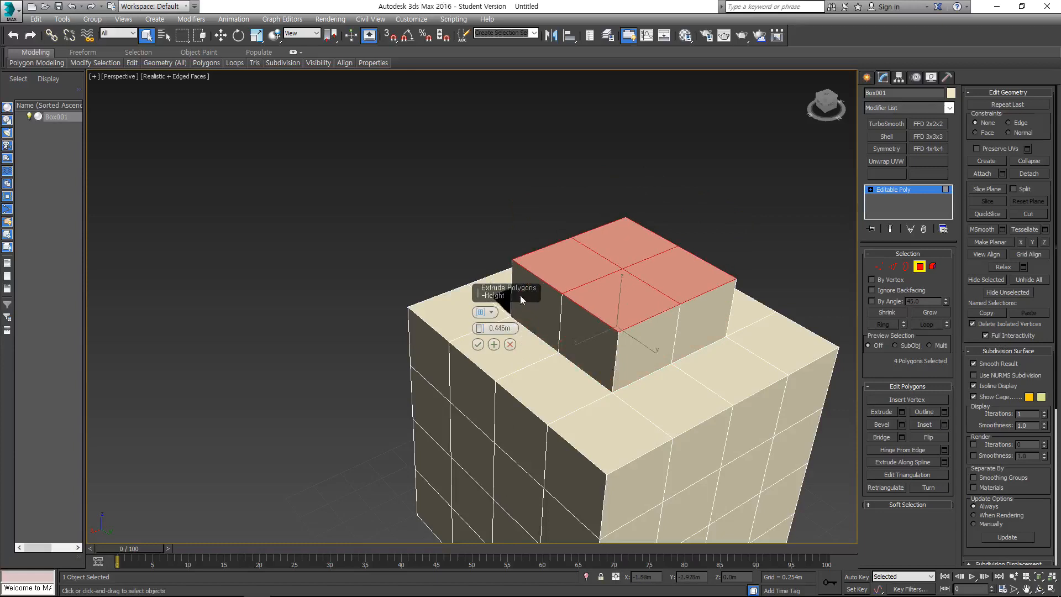
click(492, 313)
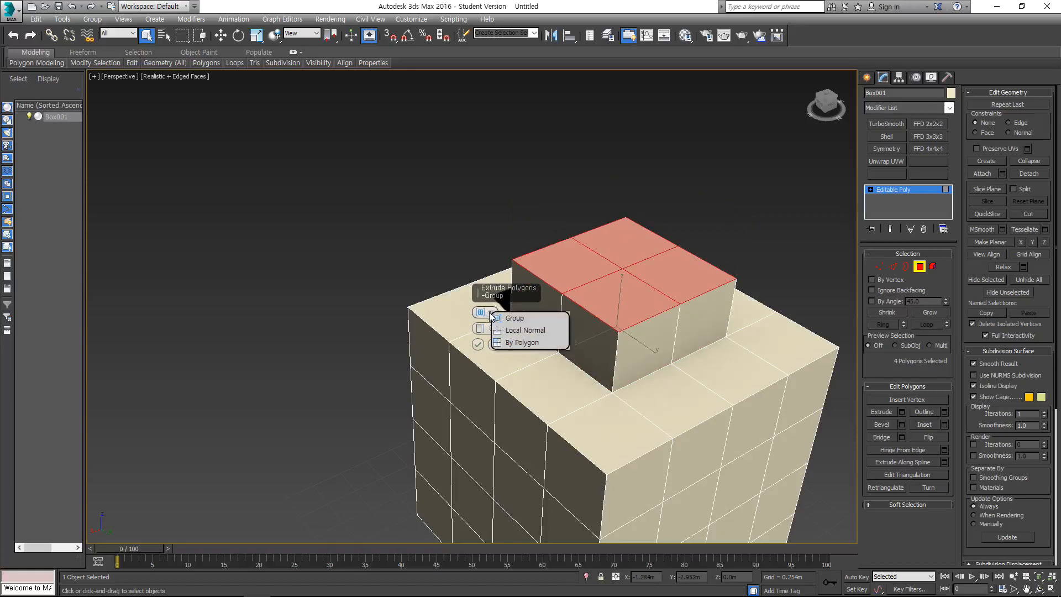
click(528, 346)
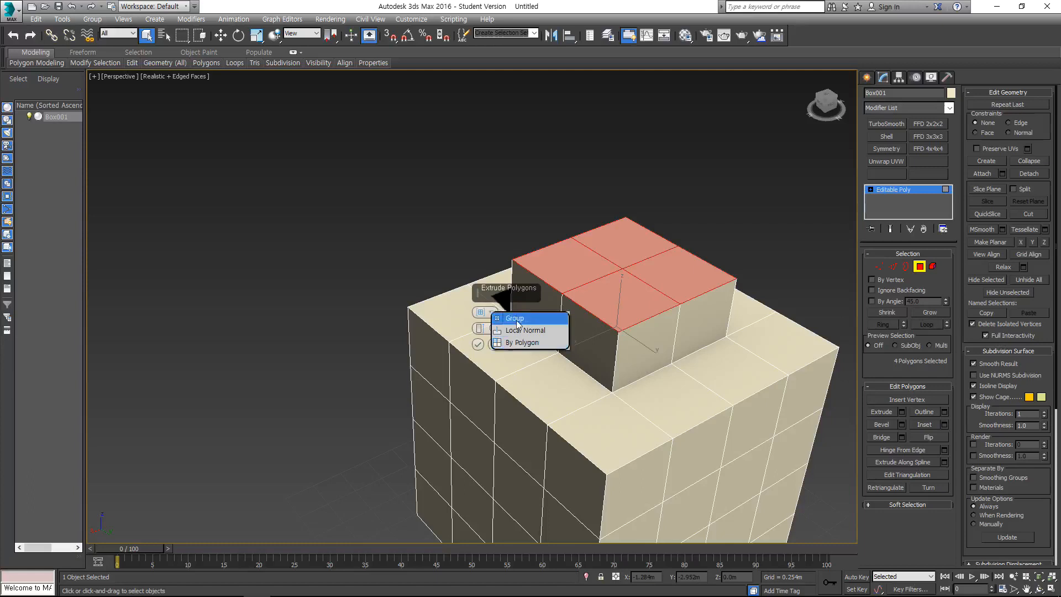
alt+middle_drag(630, 297, 627, 304)
click(479, 346)
Select a single polygon on top of the extruded block and move it to test whether its neighbours stay attached
click(664, 289)
click(715, 266)
click(663, 291)
drag(660, 289, 628, 286)
alt+middle_drag(628, 286, 710, 272)
Undo the single-polygon move and the Group extrusion, back to the flat top face with four polygons selected
key(ctrl+z)
key(ctrl+z)
key(ctrl+z)
key(ctrl+z)
key(ctrl+z)
key(ctrl+z)
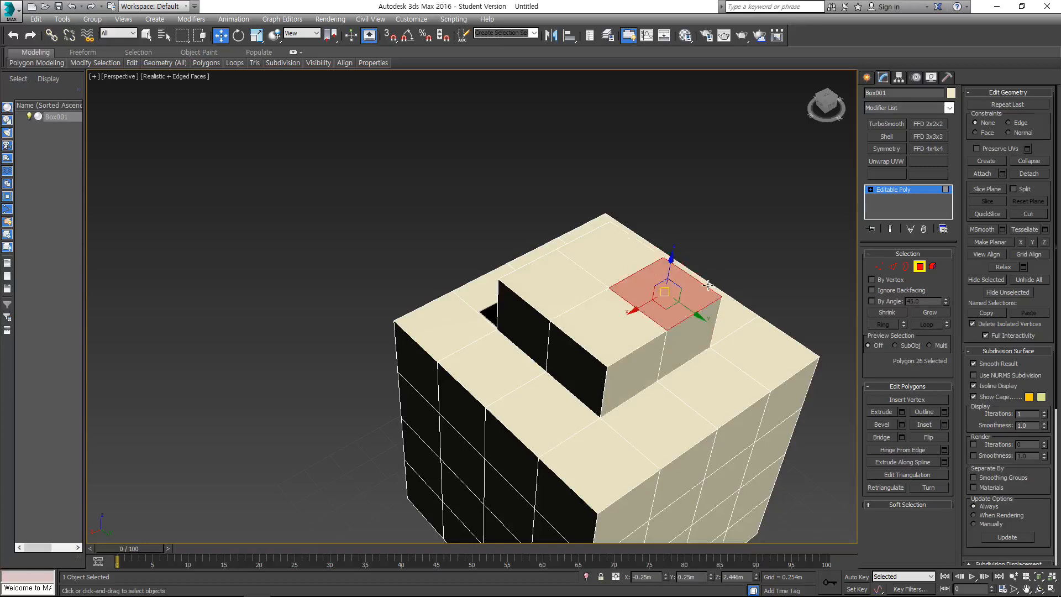
key(ctrl+z)
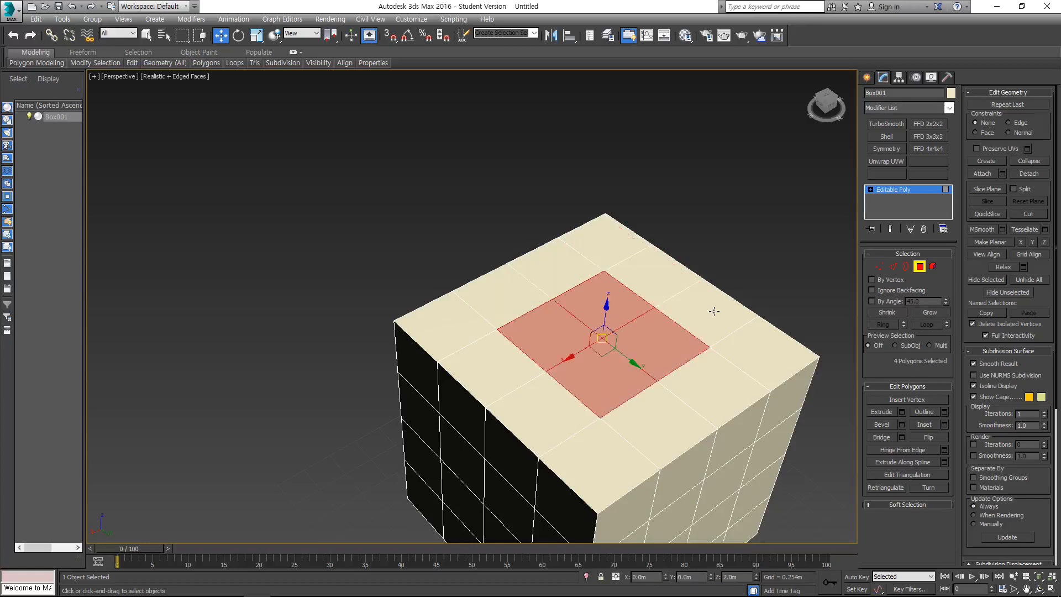
Extrude the four selected polygons using the By Polygon type with a height of 0.446 m
click(902, 413)
click(479, 314)
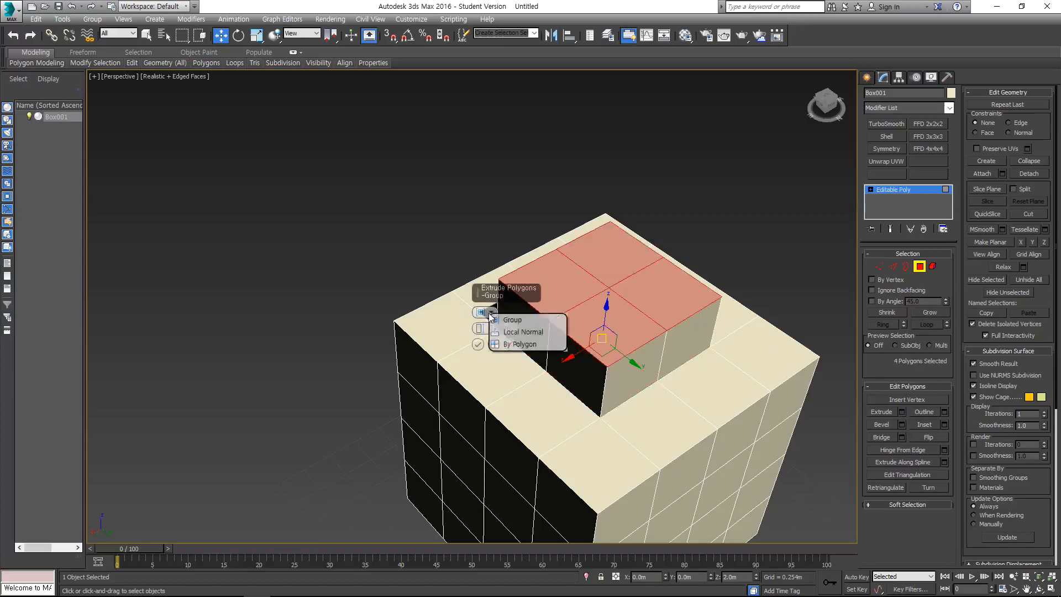
click(512, 343)
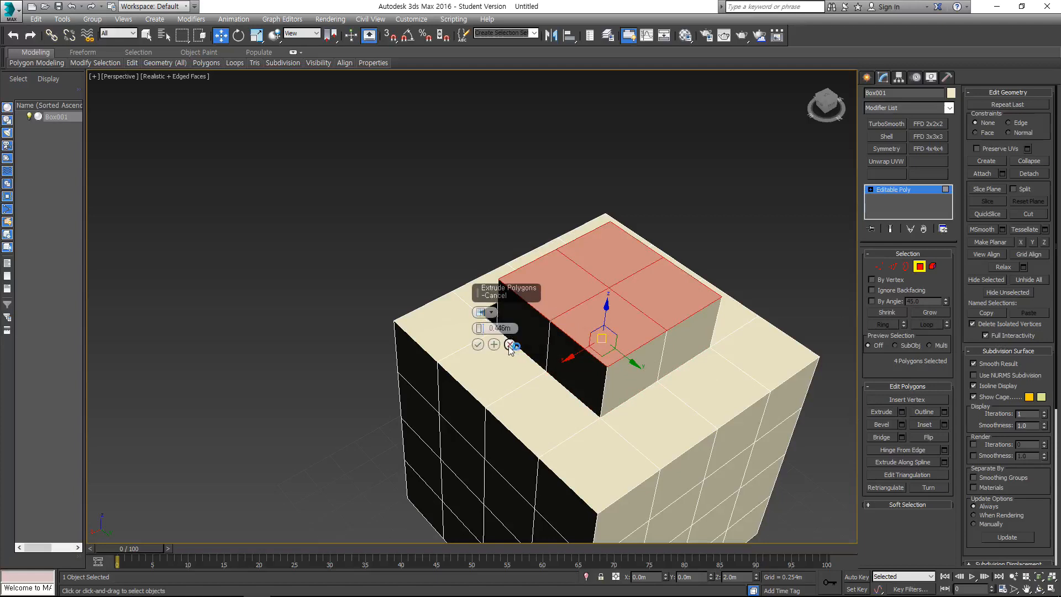
click(478, 344)
Move the top polygon of each of the four extruded columns individually, spreading the columns apart
click(628, 256)
drag(613, 254, 631, 187)
alt+middle_drag(631, 187, 520, 207)
click(516, 223)
drag(516, 228, 522, 154)
alt+middle_drag(558, 182, 470, 249)
click(420, 246)
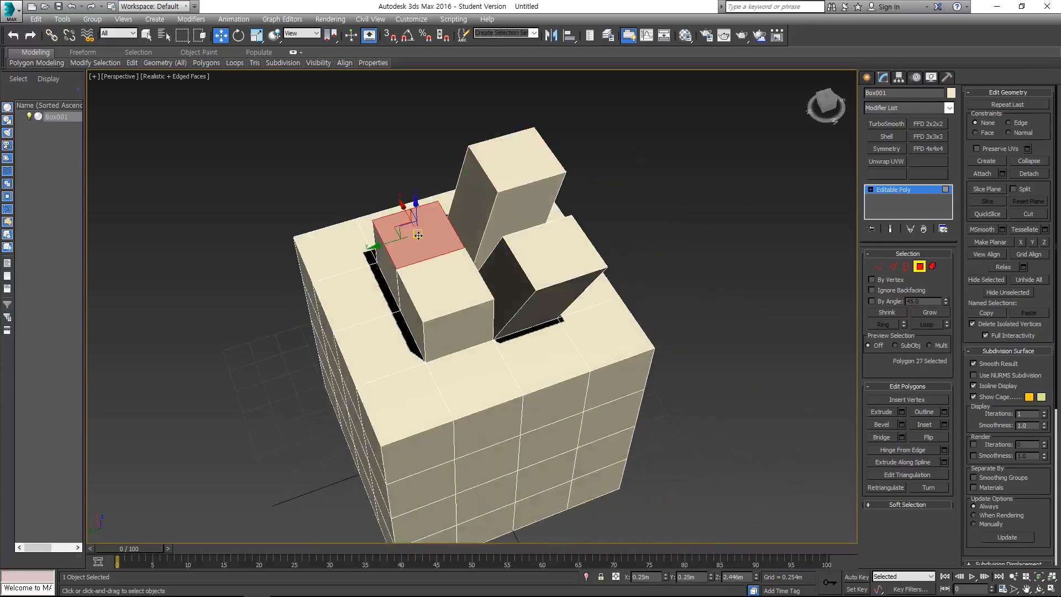
drag(419, 235, 343, 170)
click(443, 282)
alt+middle_drag(443, 282, 581, 248)
drag(448, 284, 499, 283)
alt+middle_drag(499, 283, 584, 250)
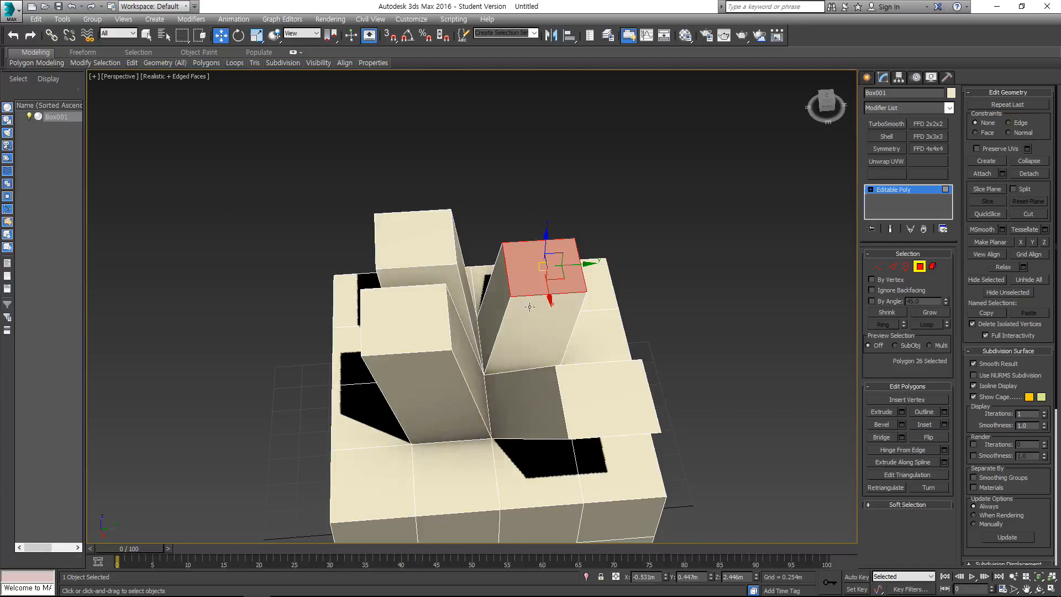
Select the top polygons of all four separated columns together and inspect them from another angle
alt+middle_drag(576, 345, 495, 333)
click(422, 206)
click(515, 208)
ctrl+click(557, 307)
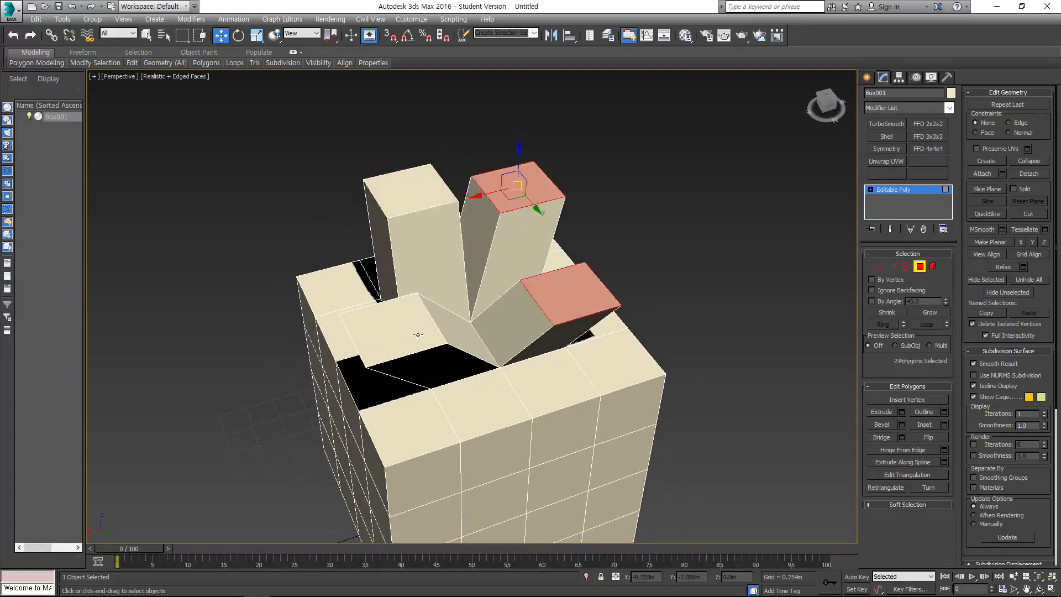
ctrl+click(393, 329)
ctrl+click(400, 203)
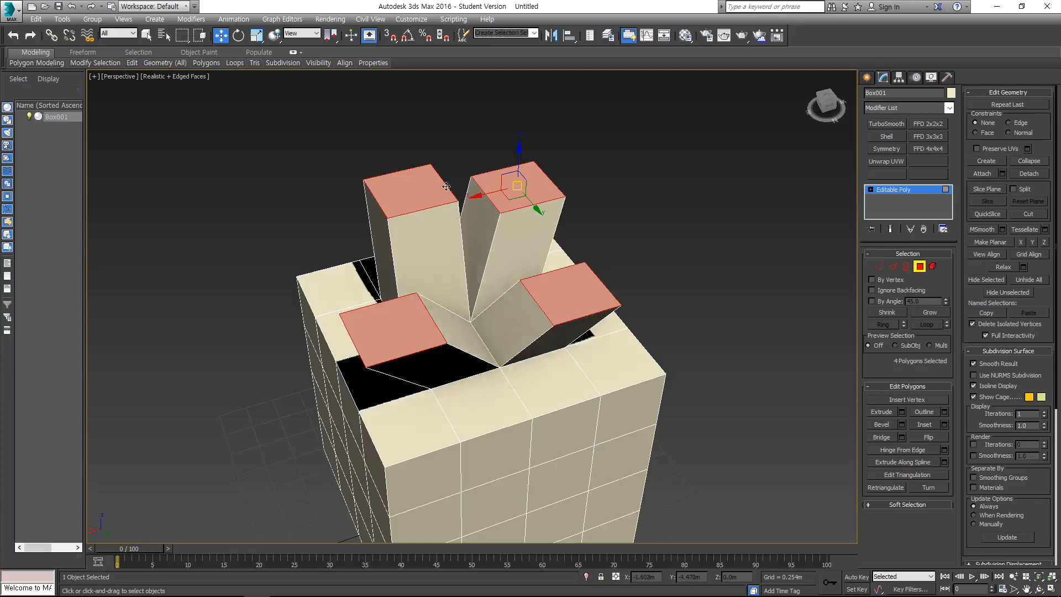
alt+middle_drag(453, 270, 534, 299)
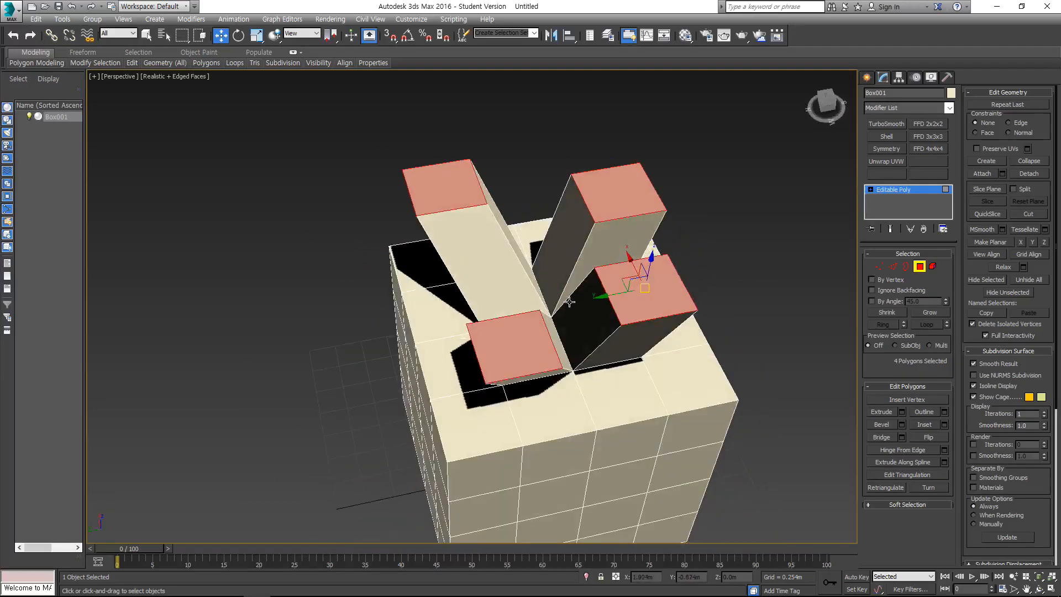
Undo the column selections, the column moves and the By Polygon extrusion
key(ctrl+z)
key(ctrl+z)
key(ctrl+z)
key(ctrl+z)
key(ctrl+z)
key(ctrl+z)
key(ctrl+z)
key(ctrl+z)
key(ctrl+z)
key(ctrl+z)
key(ctrl+z)
key(ctrl+z)
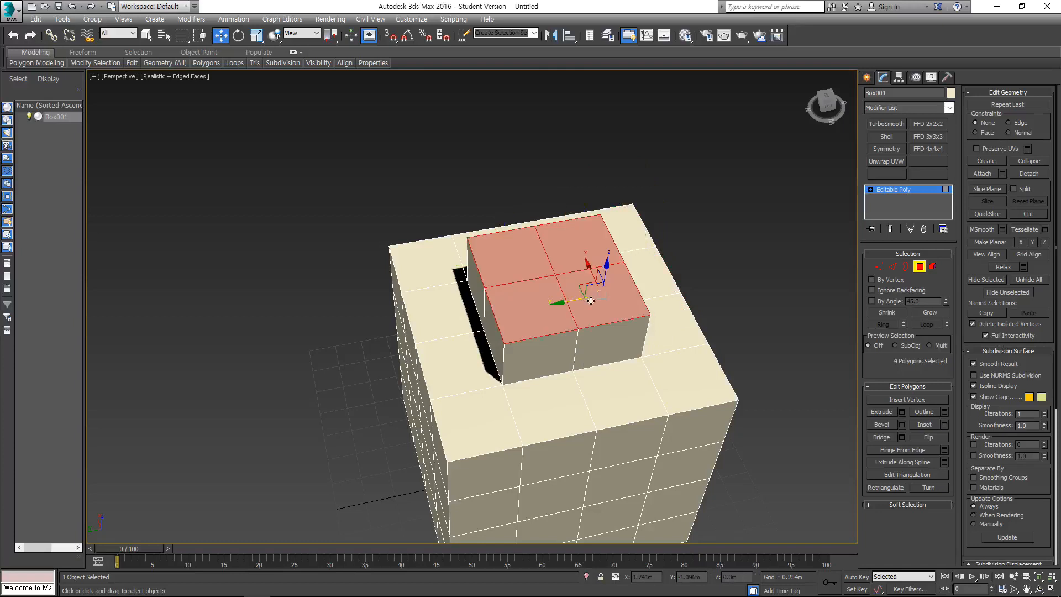
key(ctrl+z)
Select a single polygon on the cube's top face and extrude it 0.5 m using the Group type
click(755, 318)
click(552, 301)
key(shift+z)
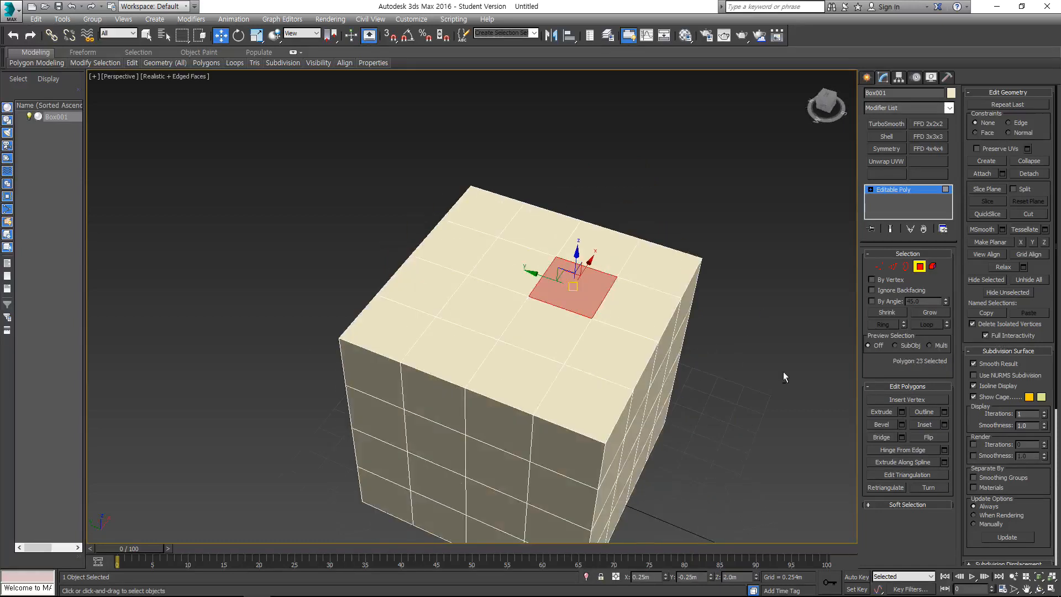
click(901, 412)
click(489, 313)
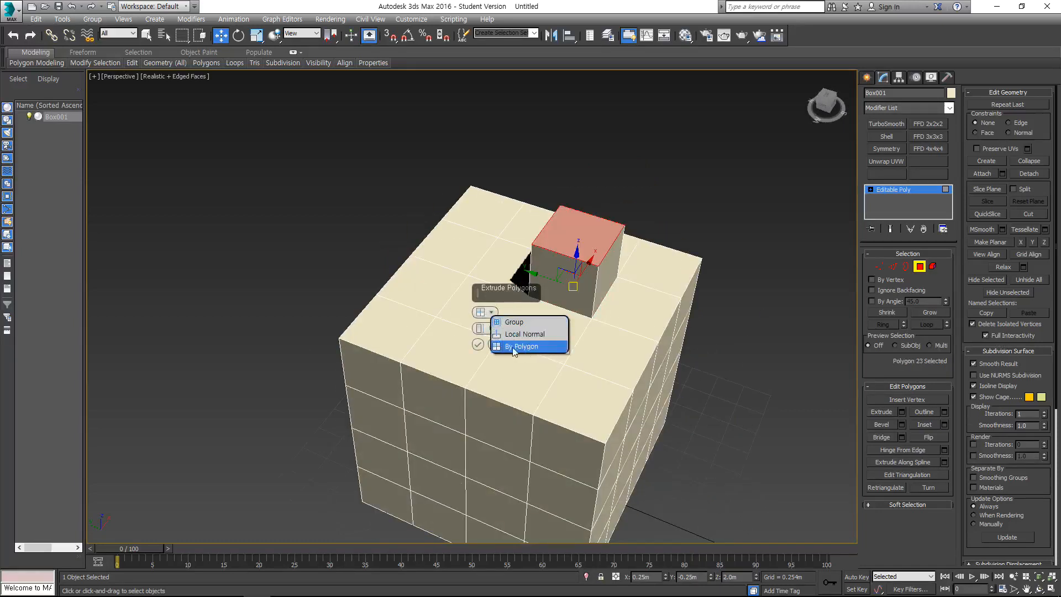
click(515, 348)
click(490, 313)
click(509, 321)
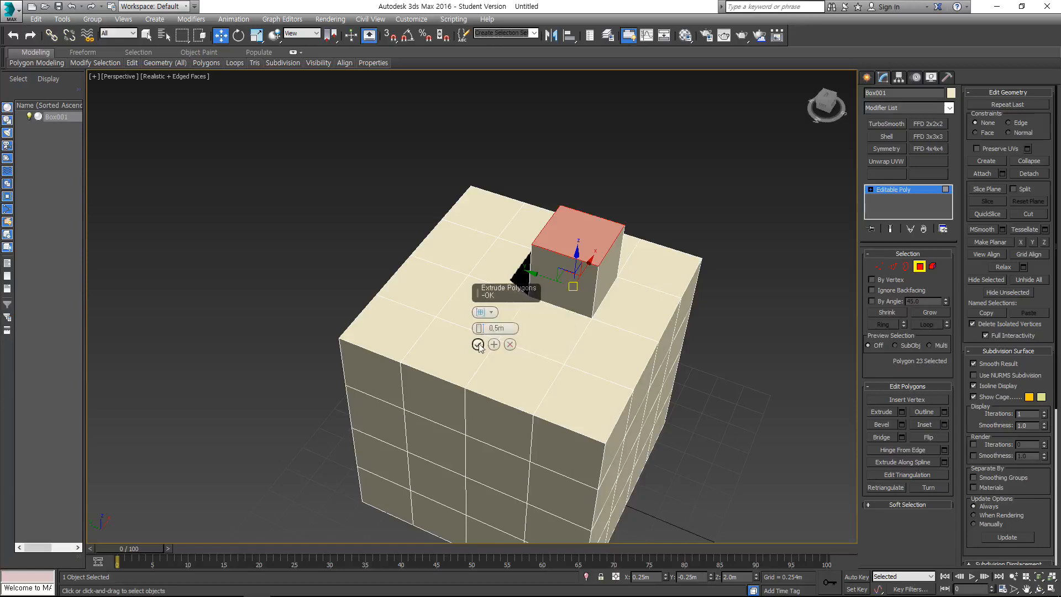
click(478, 344)
Try moving the extruded polygon, and undo the move and the extrusion
mouse_move(579, 239)
mouse_down()
mouse_move(652, 245)
mouse_move(559, 270)
mouse_move(597, 240)
mouse_up()
right_click(597, 240)
key(ctrl+z)
key(ctrl+z)
middle_drag(587, 296, 569, 316)
scroll(570, 317, down, 1)
Set the polygon extrusion type to Local Normal and apply it with no polygons selected
click(902, 413)
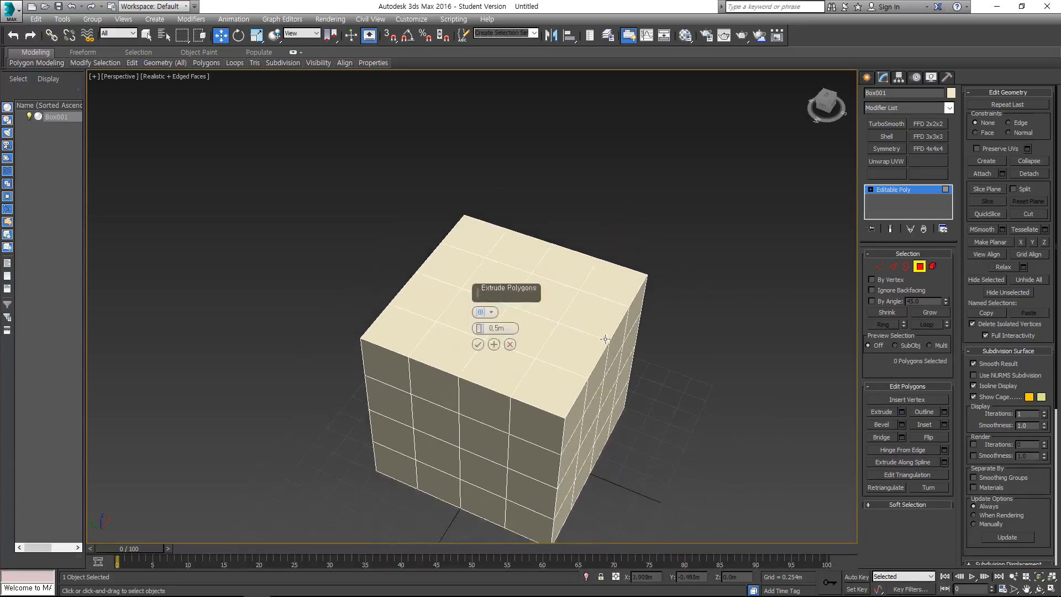
click(490, 312)
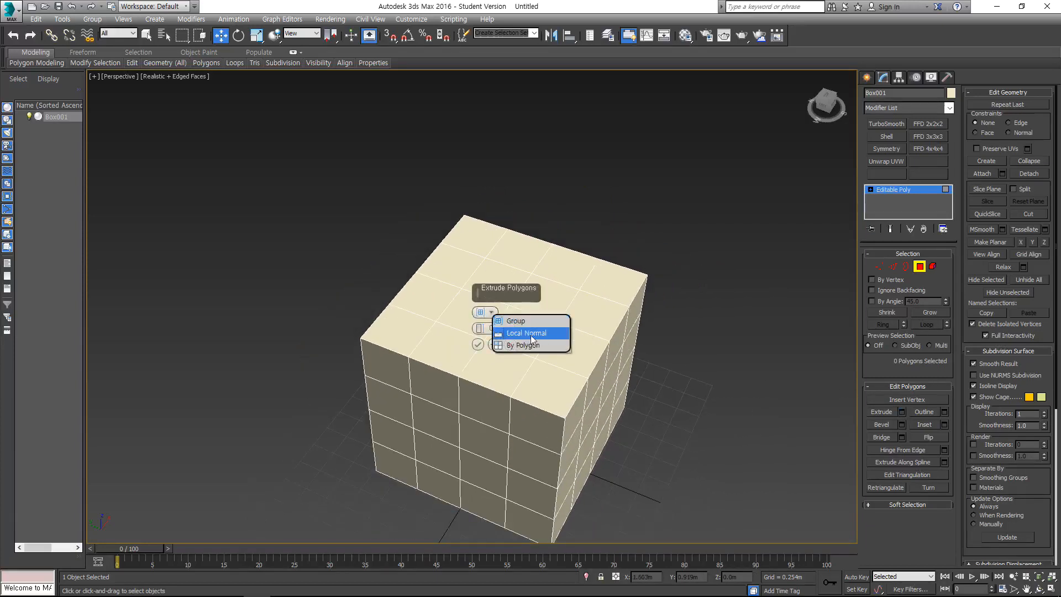
click(501, 333)
click(478, 345)
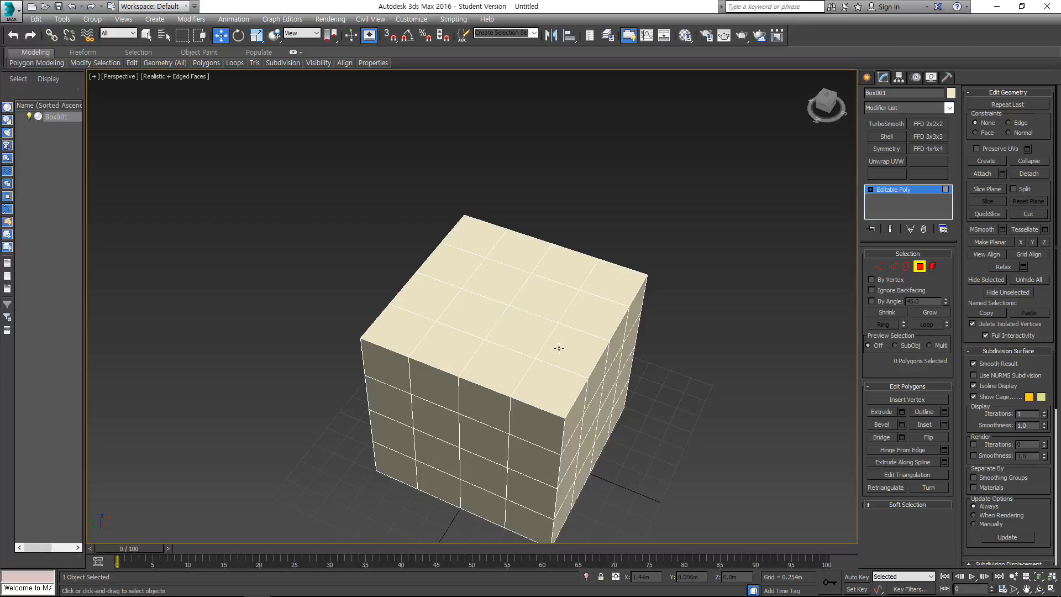
Select the four polygons in the top row of one side face and view the cube from several angles
alt+middle_drag(554, 351, 514, 324)
key(4)
key(4)
drag(758, 188, 307, 428)
alt+middle_drag(456, 393, 619, 379)
click(615, 344)
ctrl+click(520, 354)
ctrl+click(456, 347)
ctrl+click(562, 343)
key(q)
alt+middle_drag(459, 398, 605, 324)
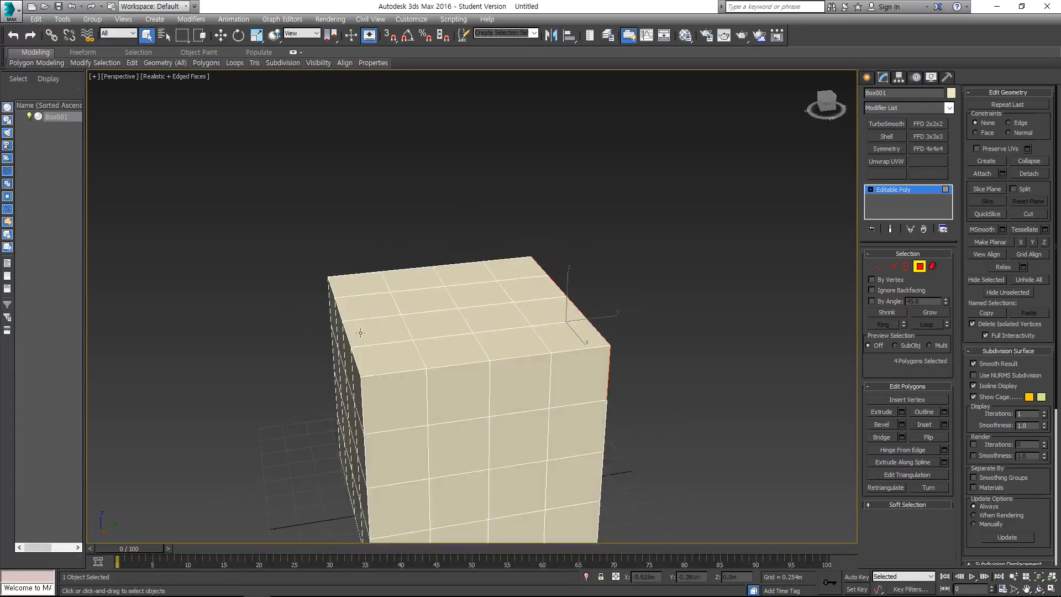
alt+middle_drag(487, 332, 455, 320)
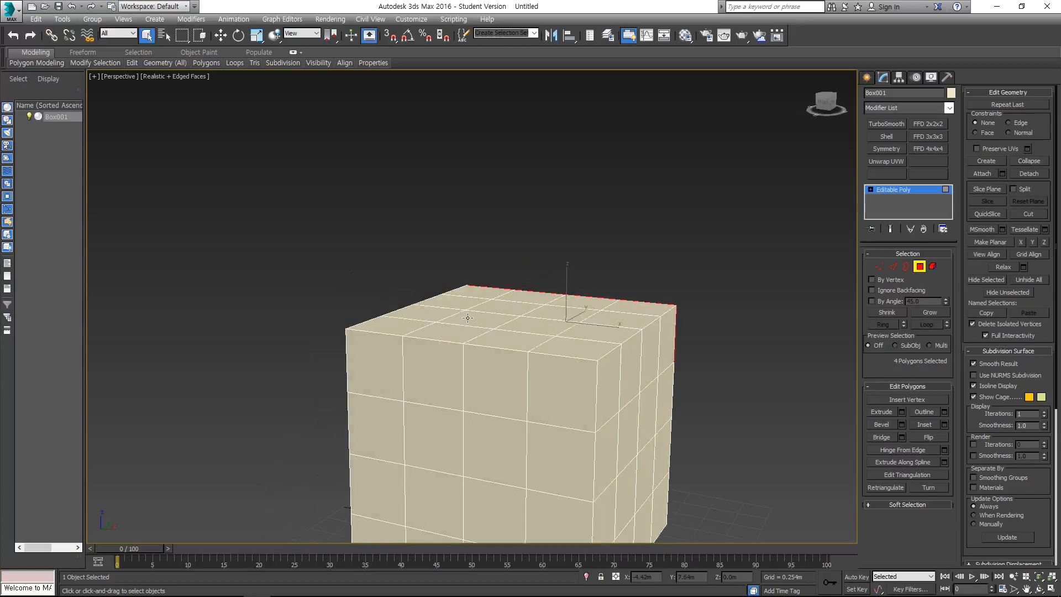
Move one polygon of the cube's top face upward, and undo the move
click(468, 318)
key(w)
drag(480, 301, 484, 267)
key(ctrl+z)
Try moving single polygons of the cube's side faces along their own facing directions, and undo the move
click(396, 416)
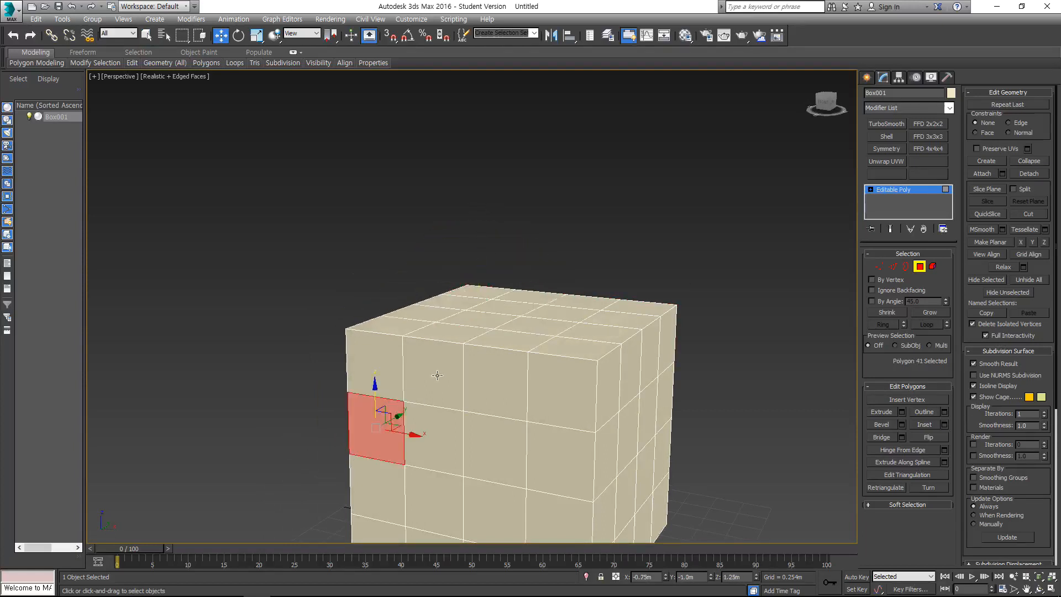
click(438, 375)
alt+middle_drag(438, 375, 416, 377)
drag(474, 367, 474, 371)
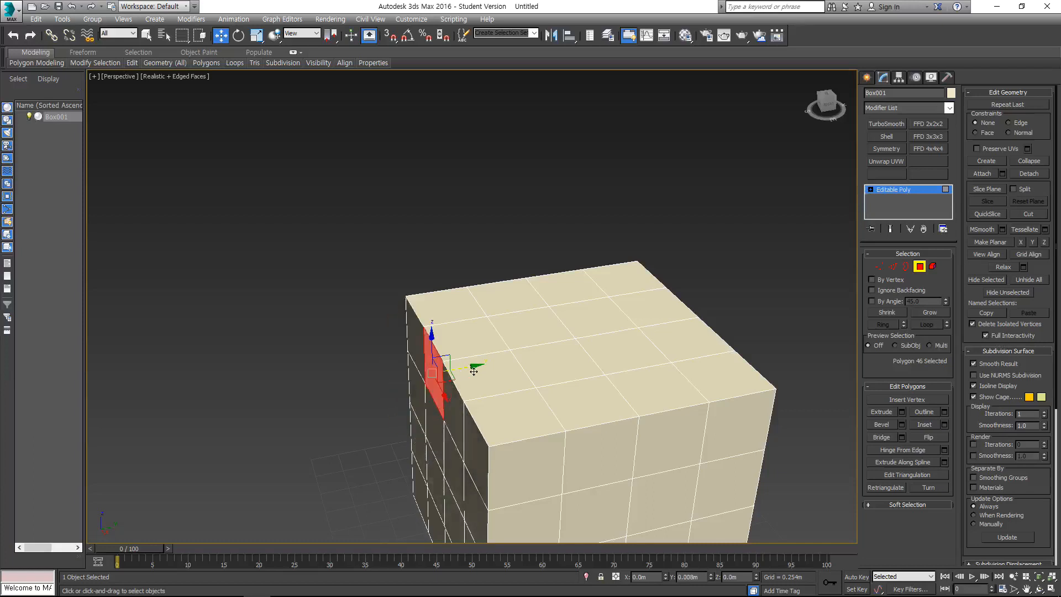
click(524, 466)
alt+middle_drag(524, 465, 566, 426)
mouse_move(570, 432)
mouse_down()
mouse_move(543, 439)
mouse_move(565, 443)
mouse_up()
key(ctrl+z)
key(q)
alt+middle_drag(524, 412, 586, 332)
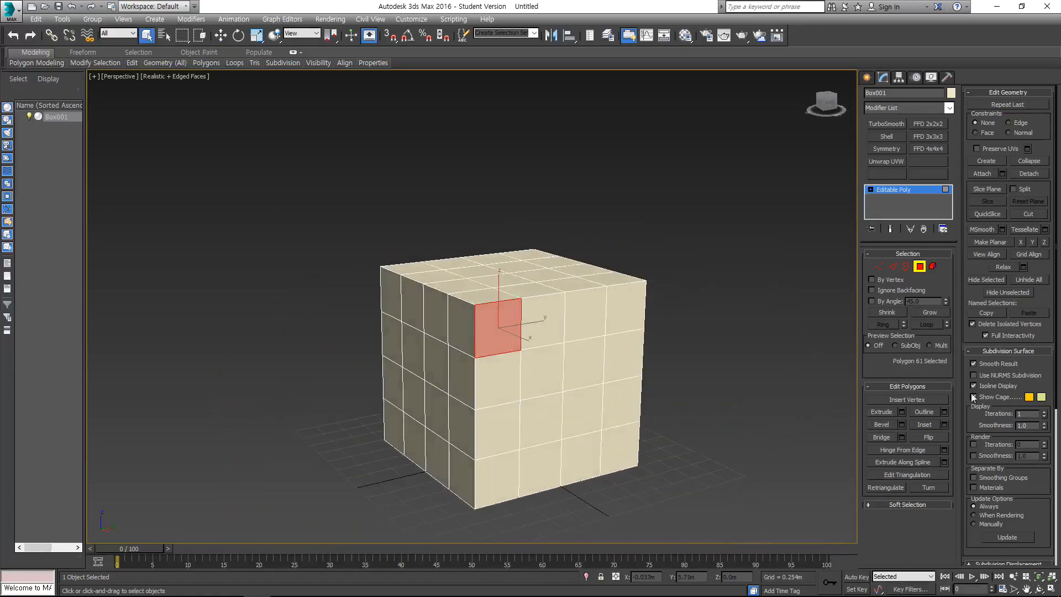
Preview a 0.5 m Local Normal extrusion of the side face's upper corner polygon, and cancel it
click(902, 412)
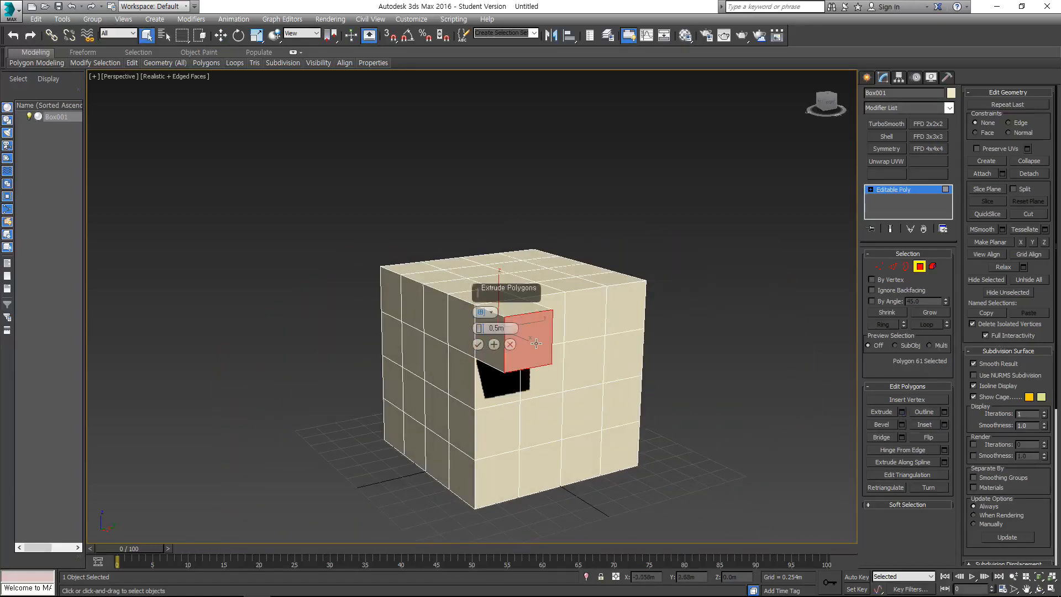
click(493, 313)
click(515, 329)
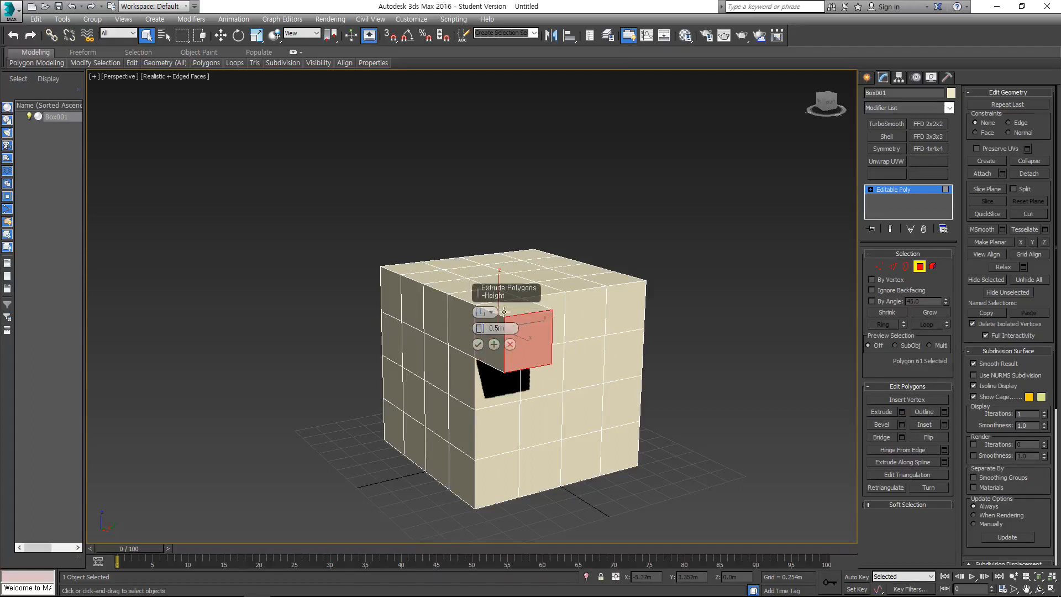
click(510, 345)
alt+middle_drag(509, 346, 567, 300)
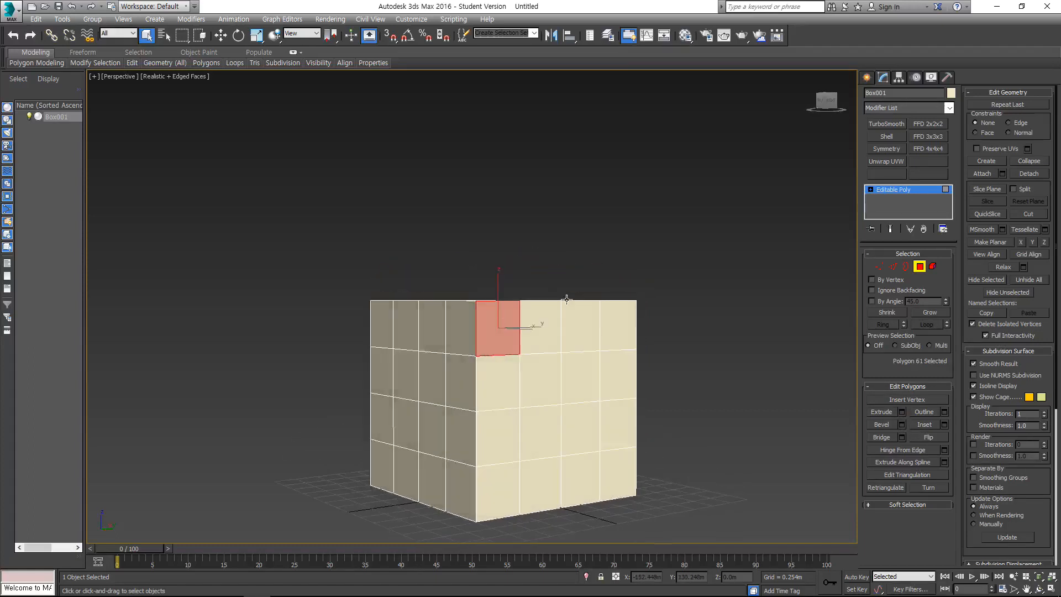
Select the second row of polygons all around the cube, preview its extrusion with Local Normal and Group, and cancel
click(668, 370)
key(F3)
drag(375, 379, 371, 380)
key(F3)
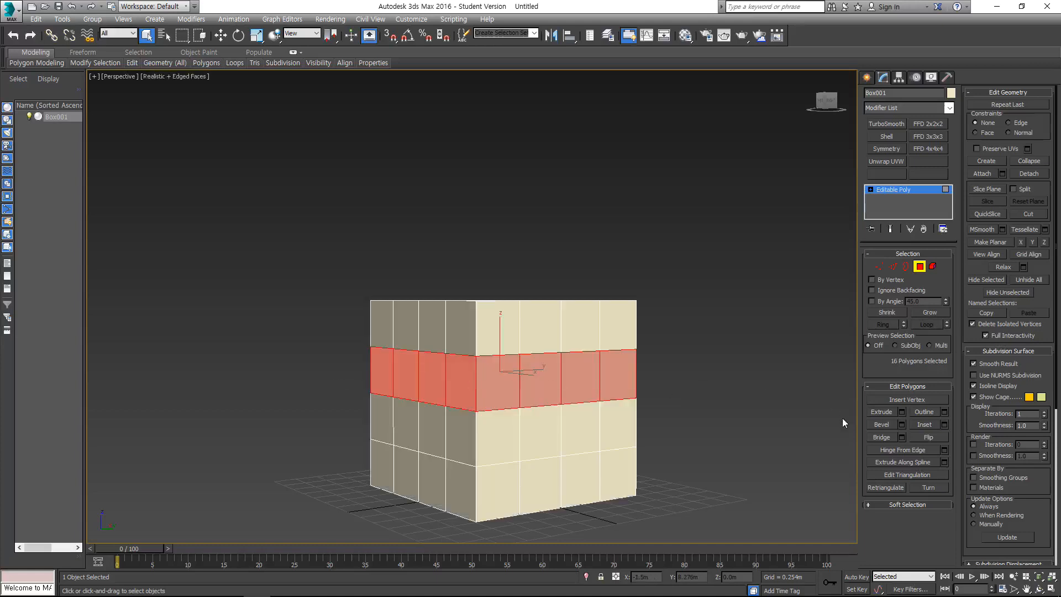
click(901, 412)
mouse_move(498, 353)
alt+middle_down()
mouse_move(497, 404)
mouse_move(495, 351)
alt+middle_up()
click(492, 313)
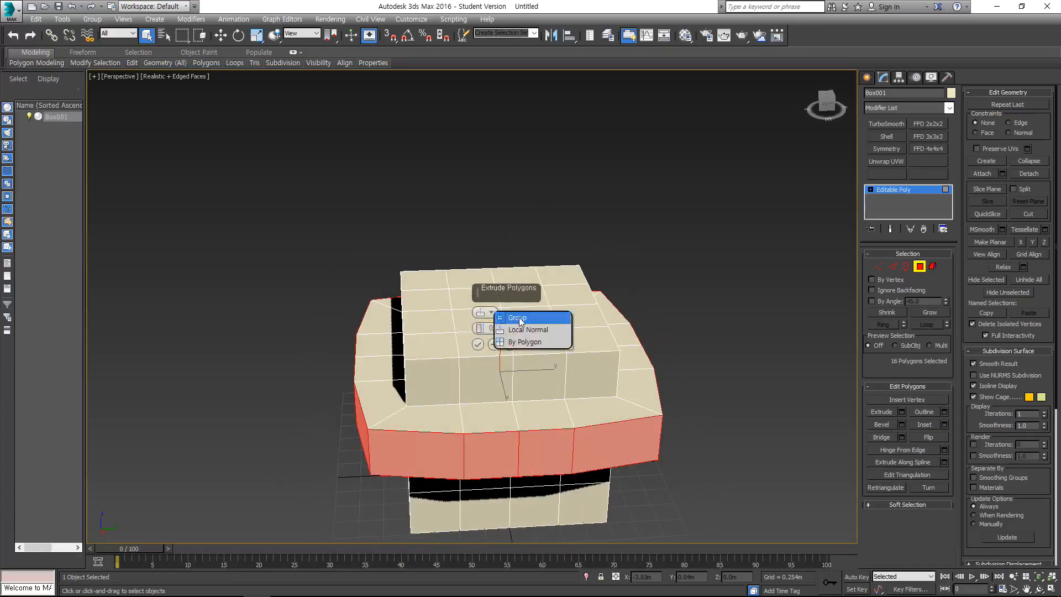
click(519, 319)
click(510, 344)
Clear the polygon selection, leave the cube's sub-object level and make room beside the cube
click(715, 353)
middle_drag(700, 351, 833, 271)
click(907, 189)
middle_drag(755, 241, 677, 239)
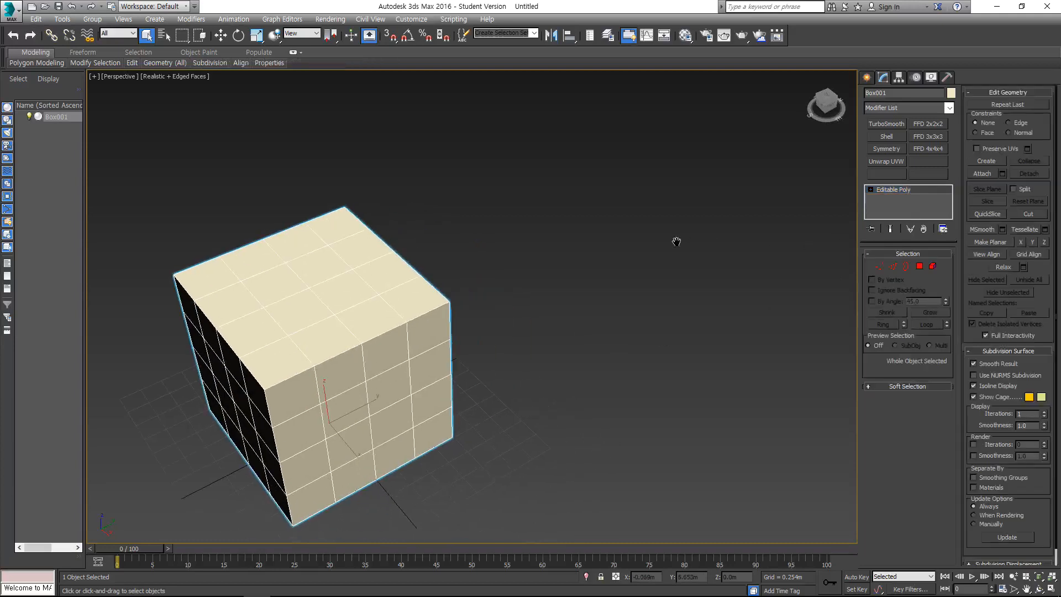
middle_drag(498, 298, 517, 287)
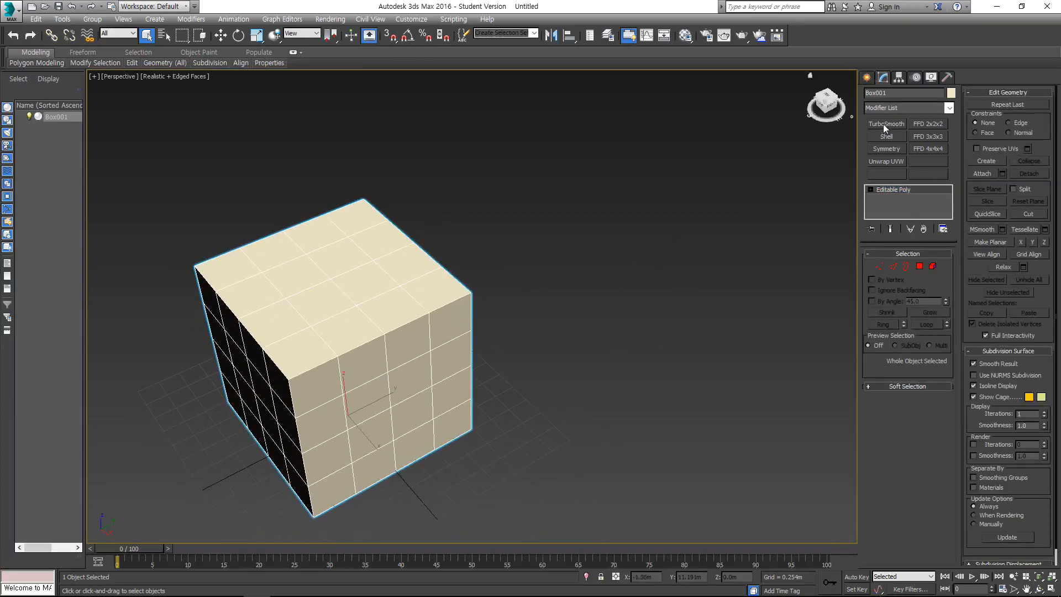
Create a cylinder beside the cube with a radius of about 1.212 m and roughly the cube's height
click(867, 77)
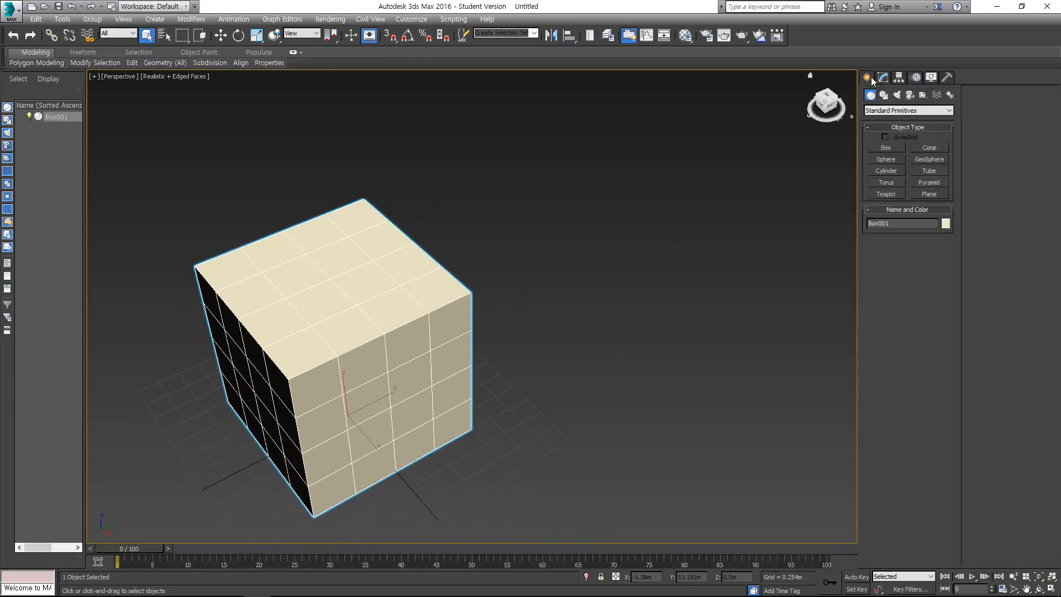
click(888, 170)
drag(598, 340, 595, 412)
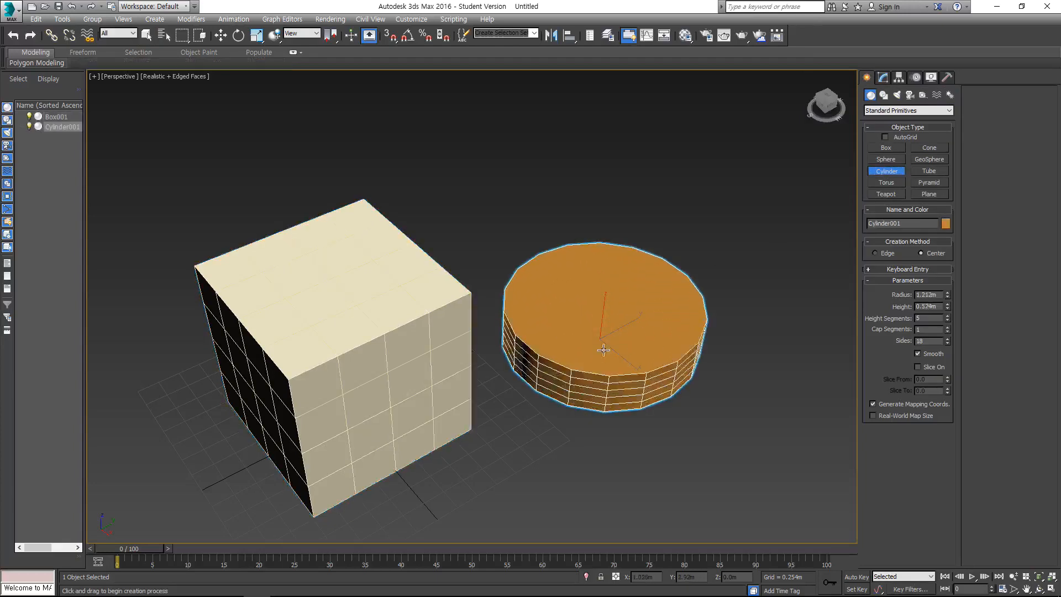
click(642, 216)
right_click(642, 216)
middle_drag(641, 252, 606, 267)
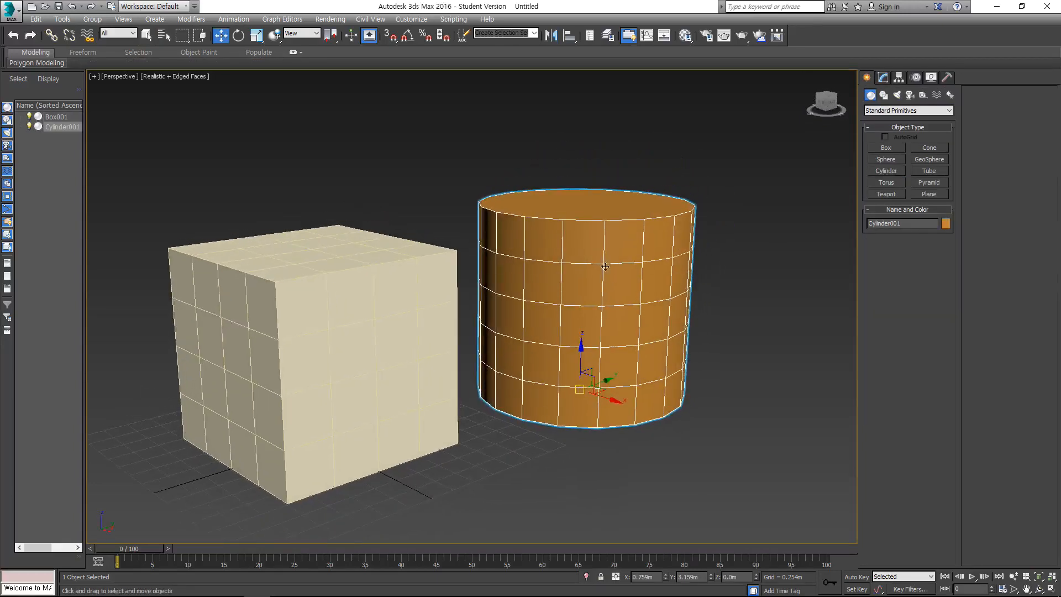
Convert the cylinder to an Editable Poly and enter its Polygon level
right_click(606, 267)
mouse_move(663, 372)
click(724, 391)
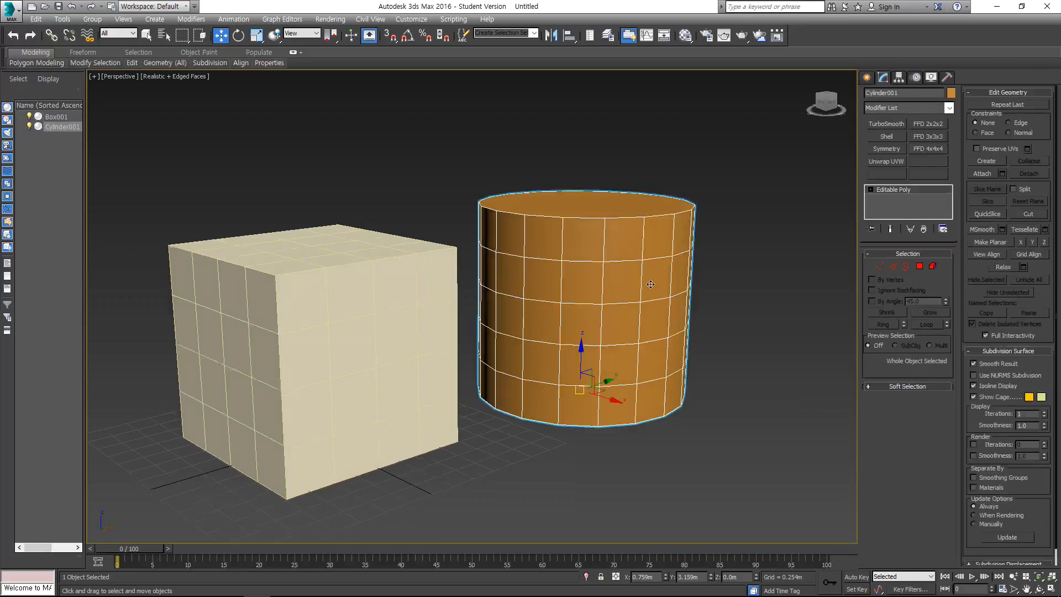
key(4)
Select the second row of polygons from the top all around the cylinder, using the wireframe display
key(F3)
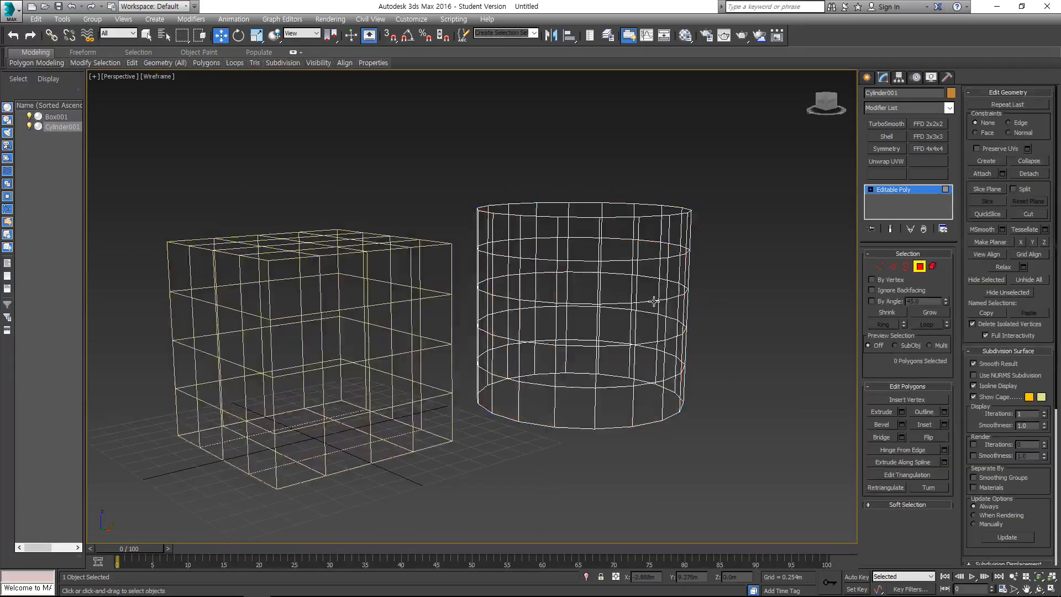
alt+middle_drag(714, 275, 714, 263)
drag(723, 263, 448, 274)
alt+middle_drag(552, 261, 641, 287)
scroll(641, 287, up, 3)
key(F3)
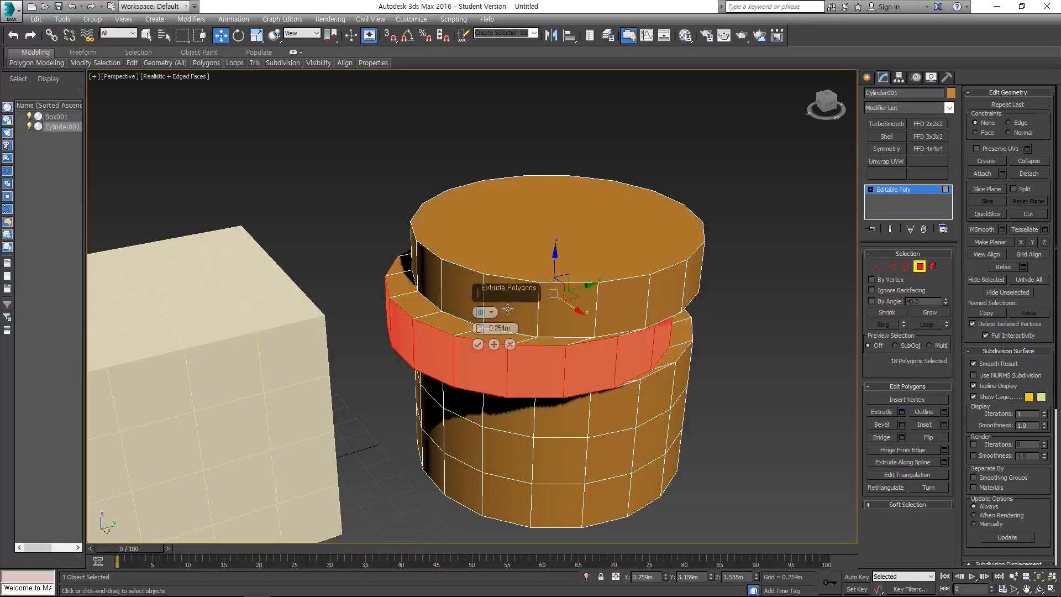
Compare the Group extrusion type on the selected ring, and extrude it 0.254 m with Local Normal
click(492, 313)
click(515, 320)
alt+middle_drag(515, 320, 484, 317)
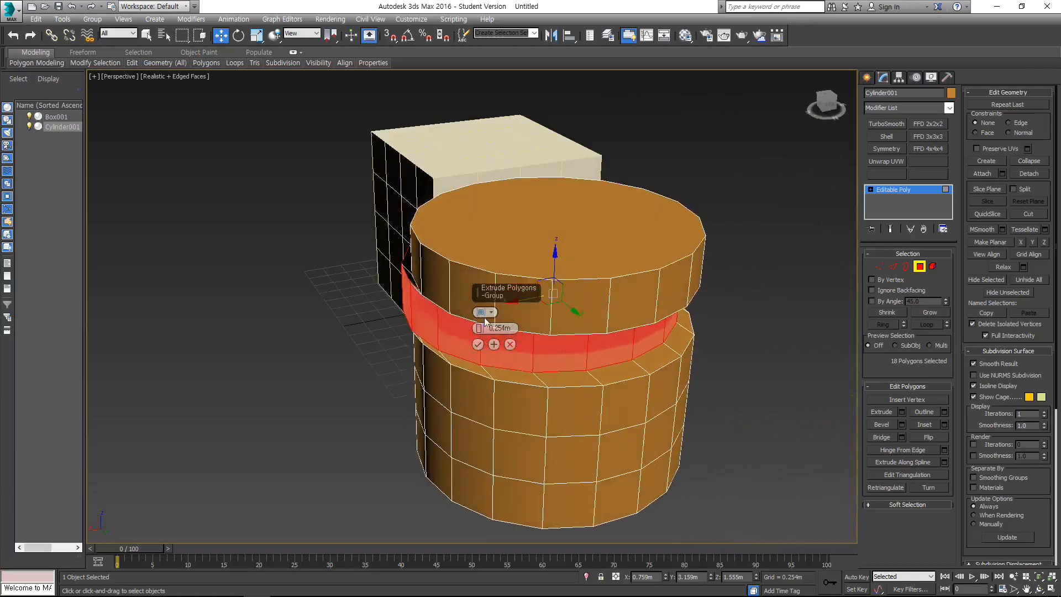
click(490, 313)
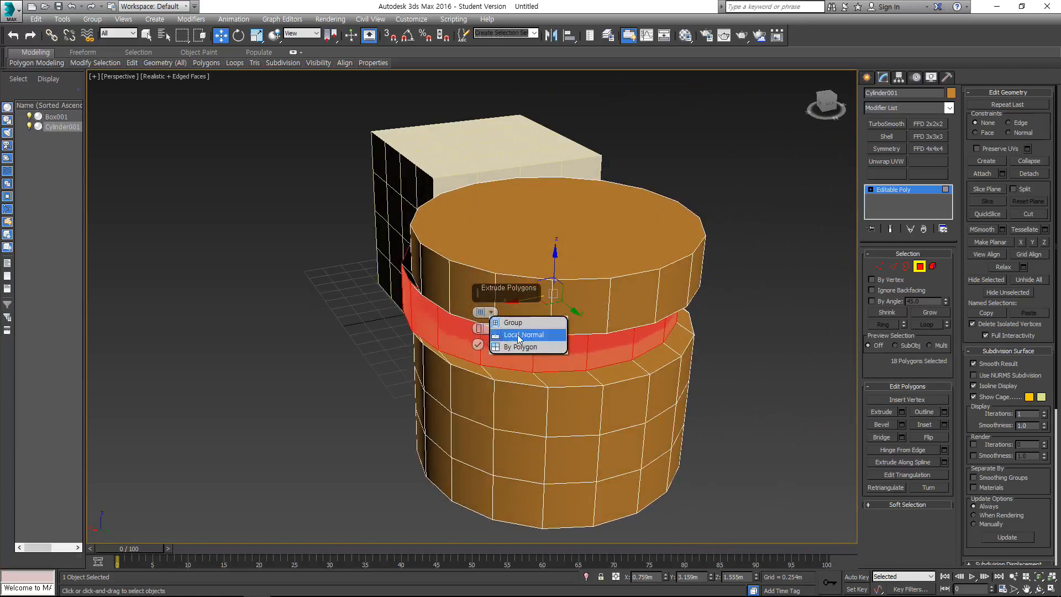
click(518, 334)
click(478, 345)
Select three adjacent outer polygons of the extruded ring and examine the directions they face
alt+middle_drag(487, 343, 656, 277)
click(591, 326)
ctrl+click(509, 324)
ctrl+click(455, 314)
alt+middle_drag(660, 314, 458, 349)
alt+middle_drag(569, 315, 621, 360)
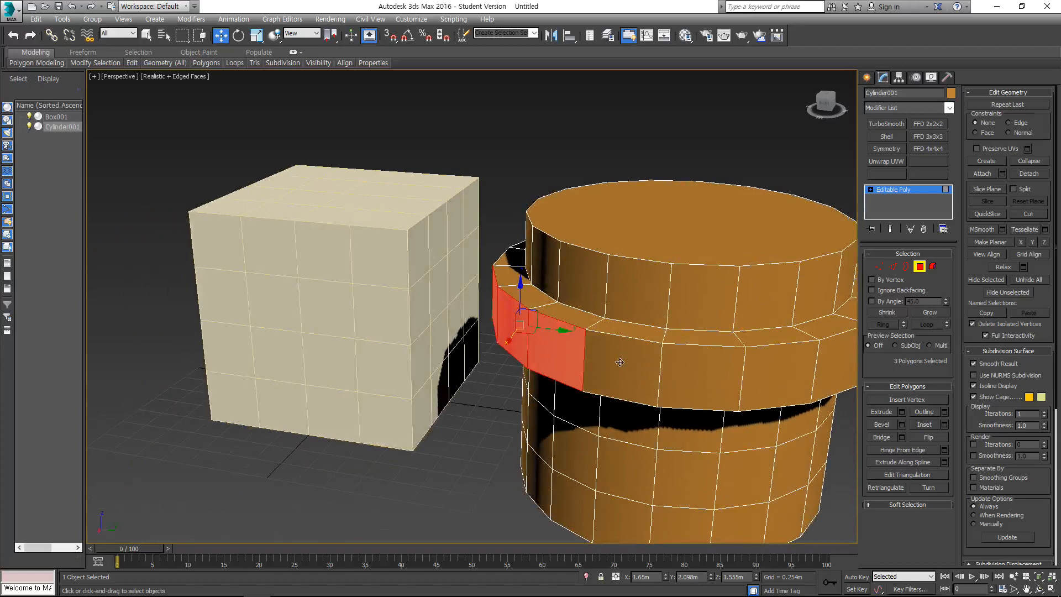
Select outer polygons around the cylinder's extruded ring one by one to examine each polygon's own direction
click(706, 383)
alt+middle_drag(706, 384, 643, 337)
click(741, 338)
click(701, 335)
click(771, 314)
click(761, 304)
alt+middle_drag(762, 304, 713, 359)
click(636, 377)
click(491, 371)
click(429, 404)
click(571, 400)
click(487, 401)
click(421, 397)
middle_drag(576, 351, 696, 264)
click(581, 298)
middle_drag(592, 287, 686, 263)
click(705, 249)
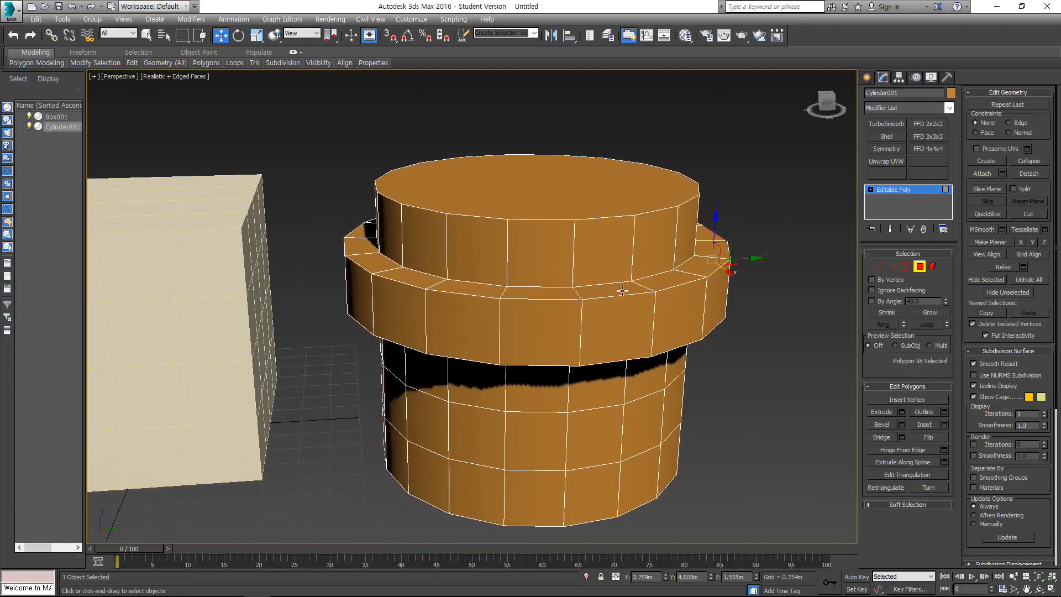
Select a single outer polygon of the ring, preview its Local Normal extrusion and the available types, and cancel
alt+middle_drag(536, 280, 658, 294)
scroll(543, 305, down, 3)
click(644, 322)
click(719, 345)
key(q)
click(766, 345)
alt+middle_drag(766, 346, 673, 349)
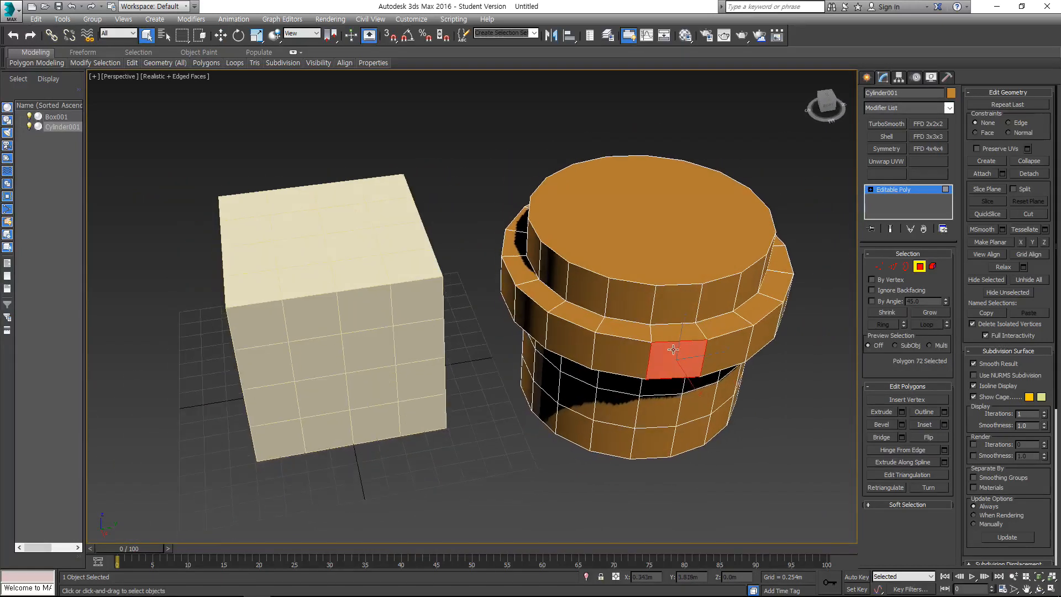
click(903, 412)
click(492, 313)
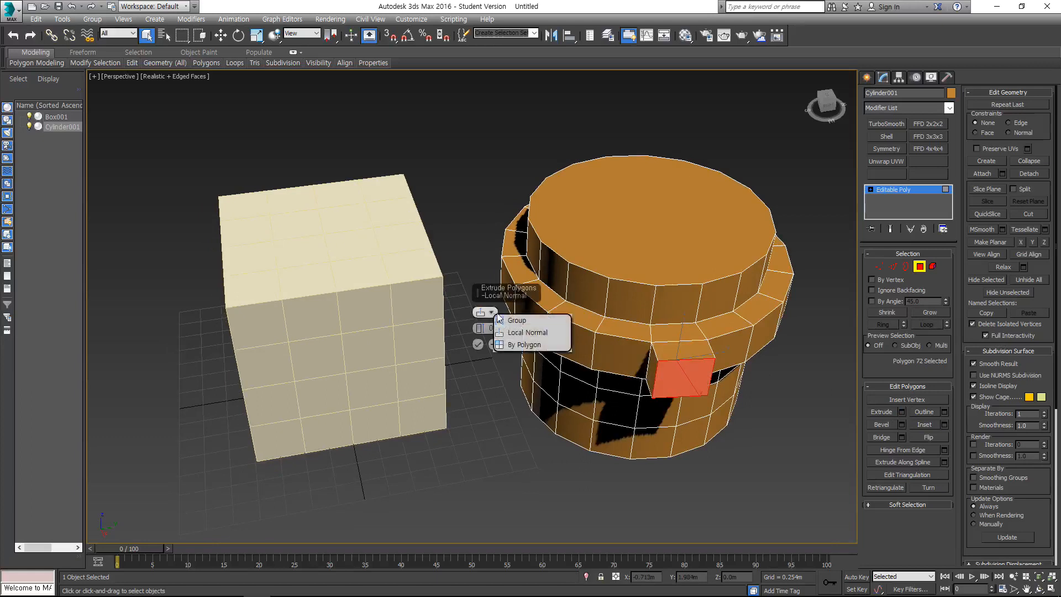
click(489, 380)
click(507, 345)
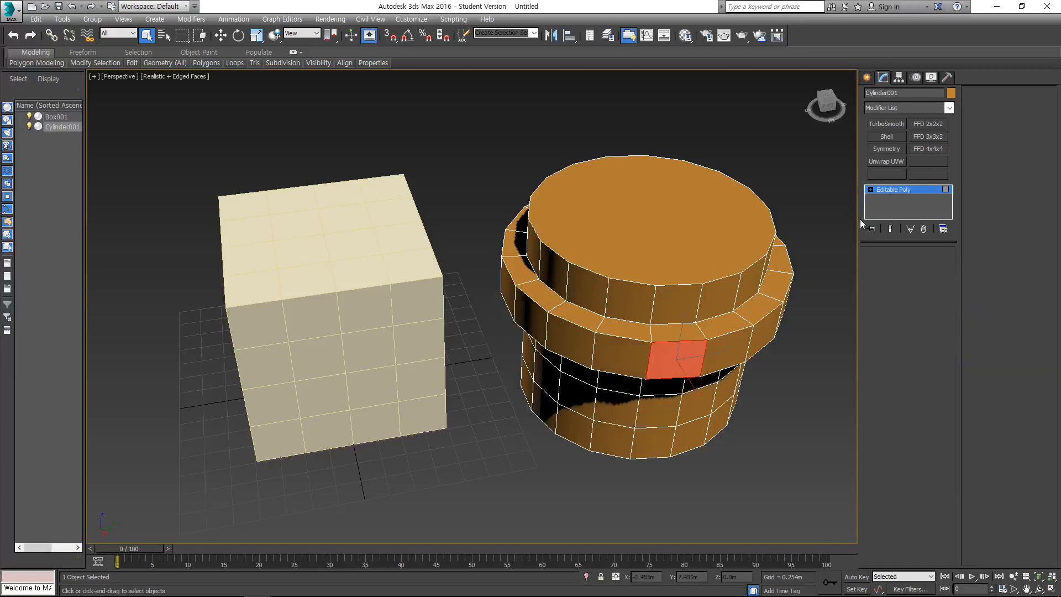
Select the cube, enter its Polygon level and select the four central polygons of its top face
middle_drag(326, 257, 587, 306)
click(448, 256)
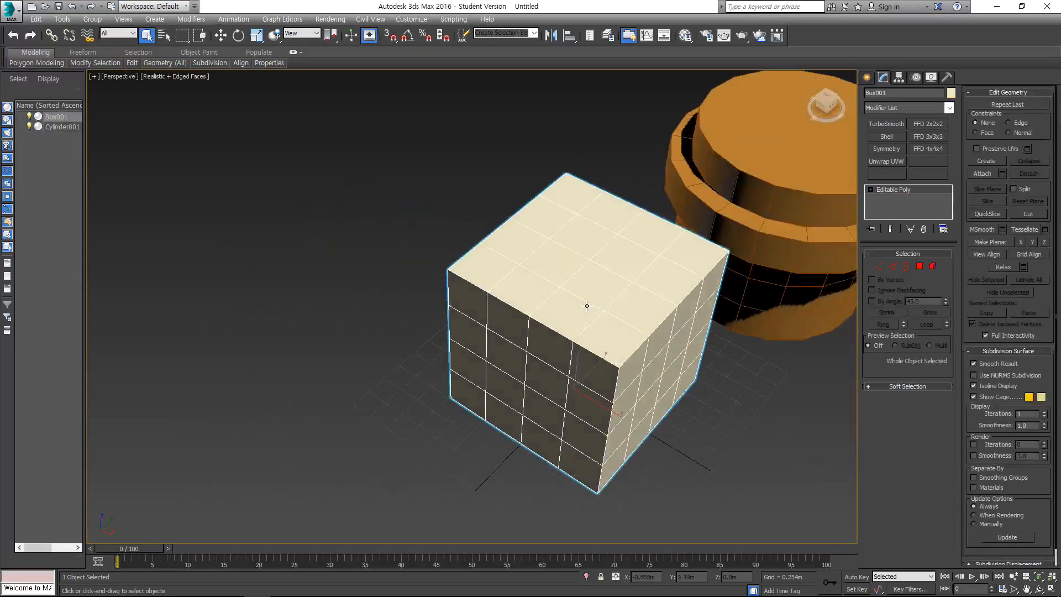
scroll(556, 318, up, 2)
key(4)
scroll(559, 302, up, 2)
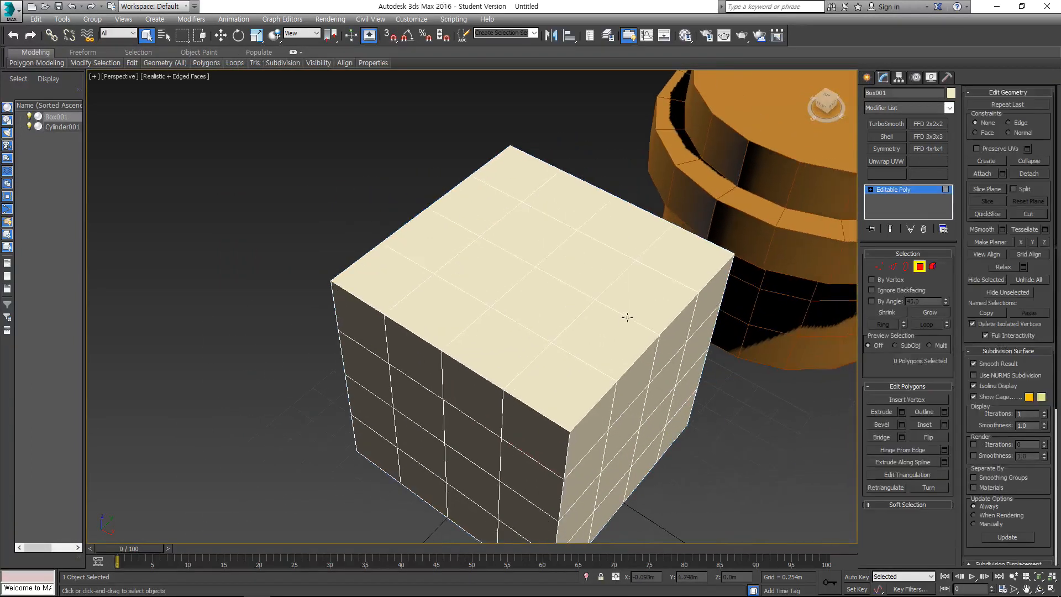
click(511, 262)
ctrl+click(533, 237)
ctrl+click(580, 264)
ctrl+click(540, 296)
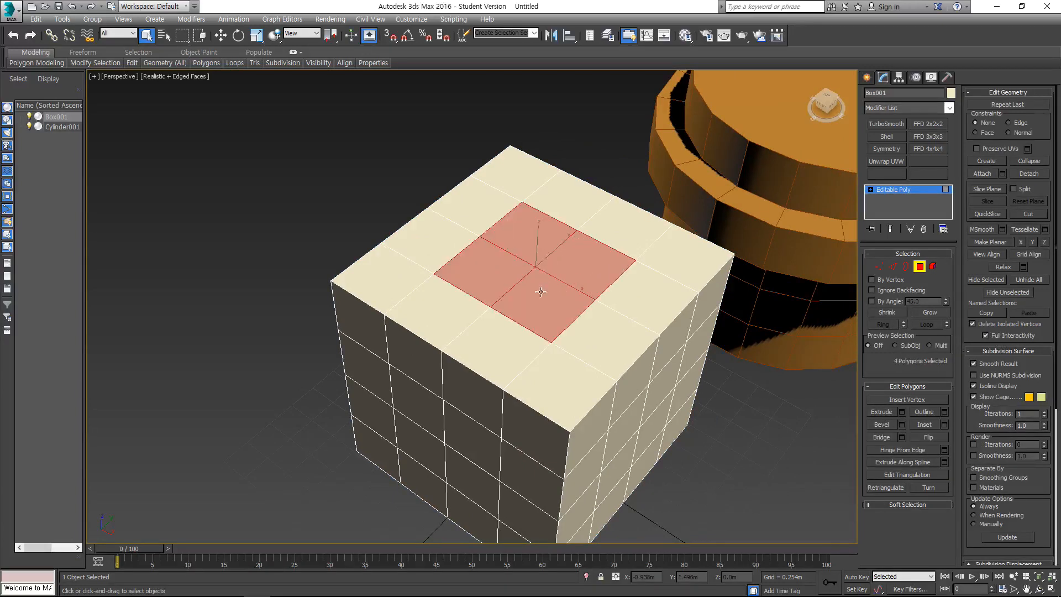
middle_drag(588, 273, 617, 304)
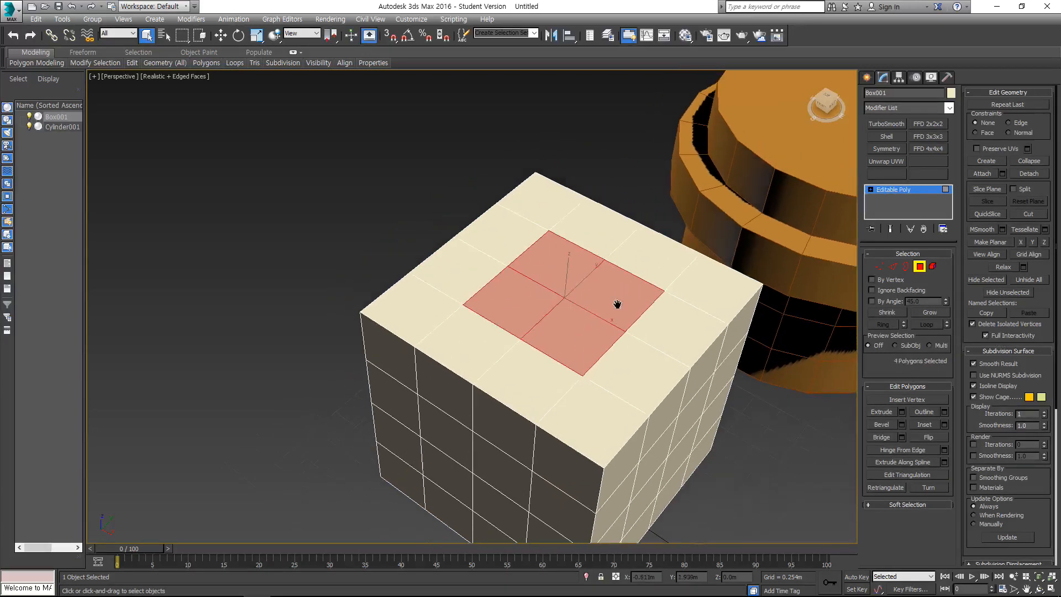
Bevel the four central polygons of the cube's top face upward with a negative outline to form a tapered block, and clear the selection
click(902, 425)
alt+middle_drag(593, 267, 525, 314)
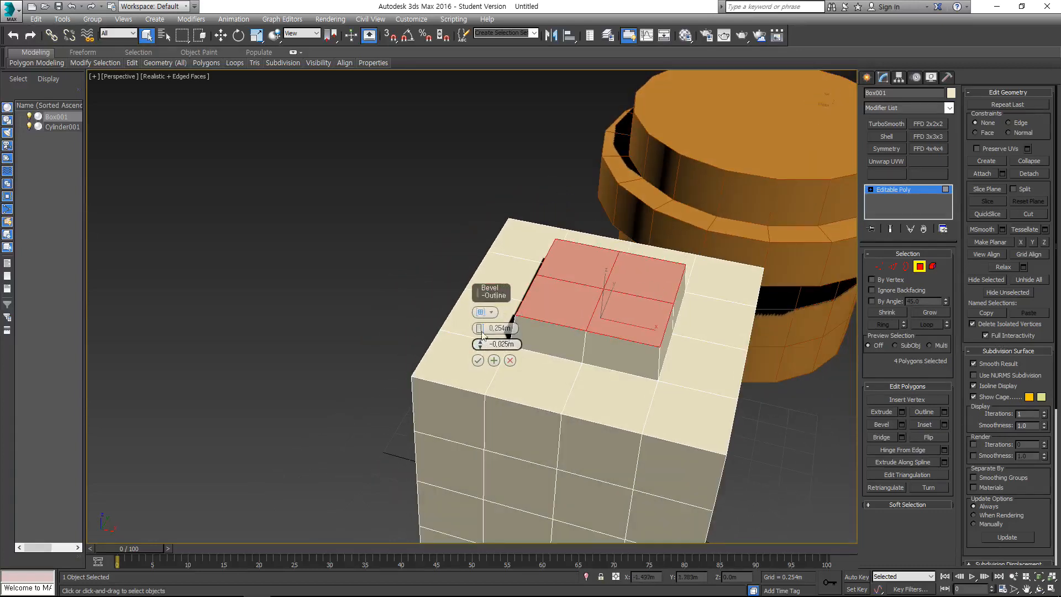
drag(481, 330, 491, 227)
mouse_move(480, 345)
mouse_down()
mouse_move(482, 318)
mouse_move(483, 382)
mouse_move(509, 238)
mouse_move(500, 387)
mouse_move(498, 331)
mouse_move(497, 347)
mouse_up()
click(490, 313)
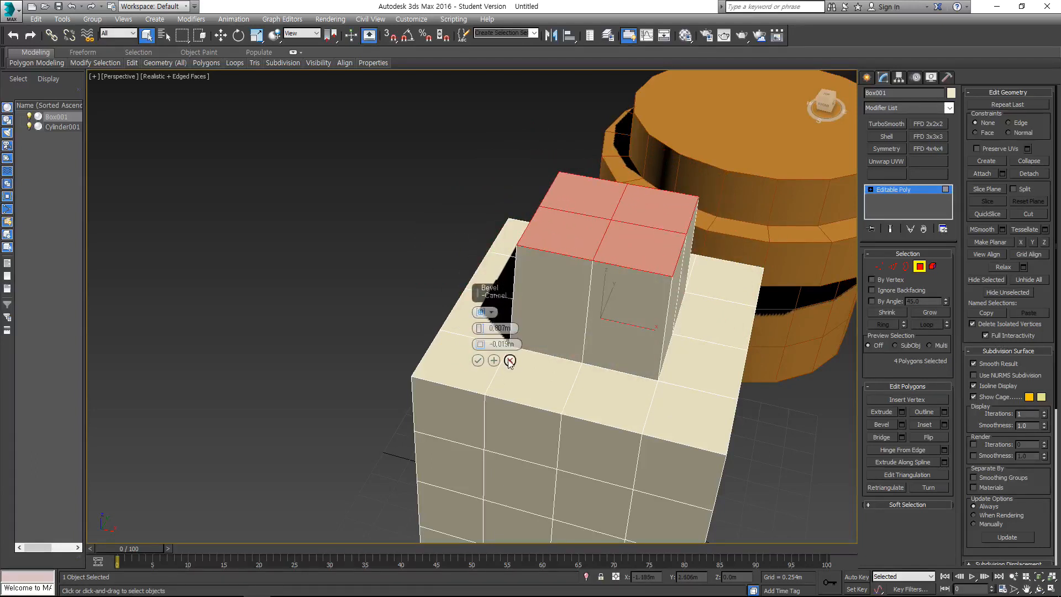
alt+middle_drag(574, 270, 489, 291)
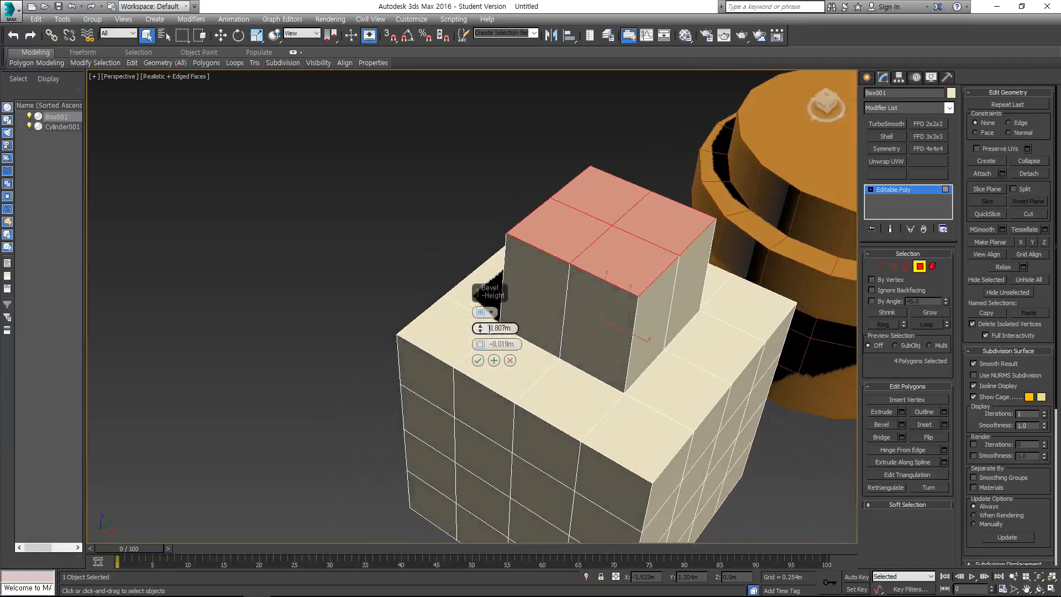
drag(480, 332, 492, 377)
click(478, 359)
alt+middle_drag(599, 310, 544, 305)
click(638, 260)
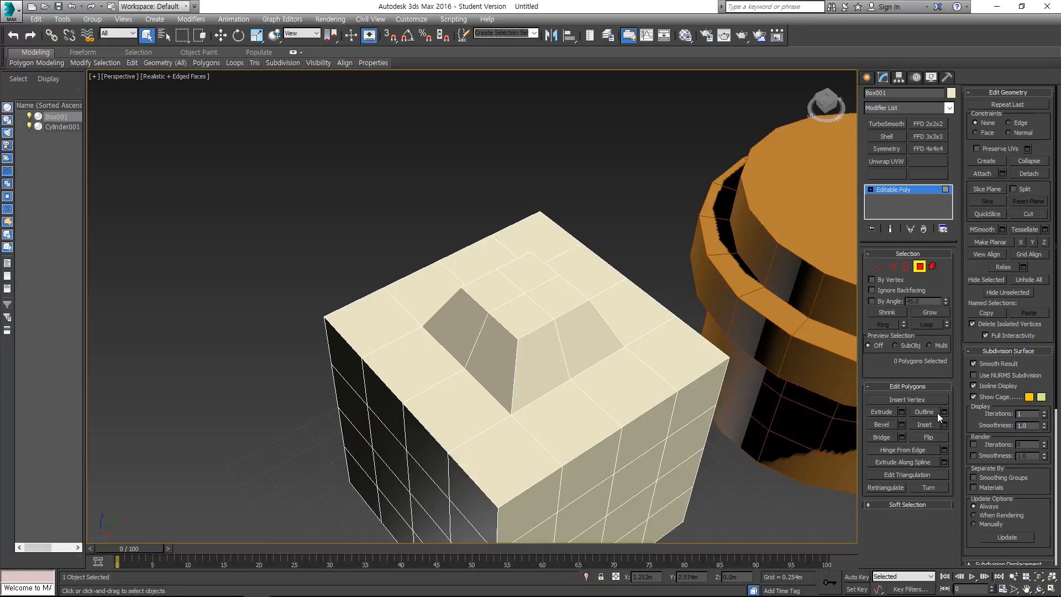
Reselect the four top polygons of the tapered block and apply Outline with an amount of -0.001 m
middle_drag(566, 293, 610, 278)
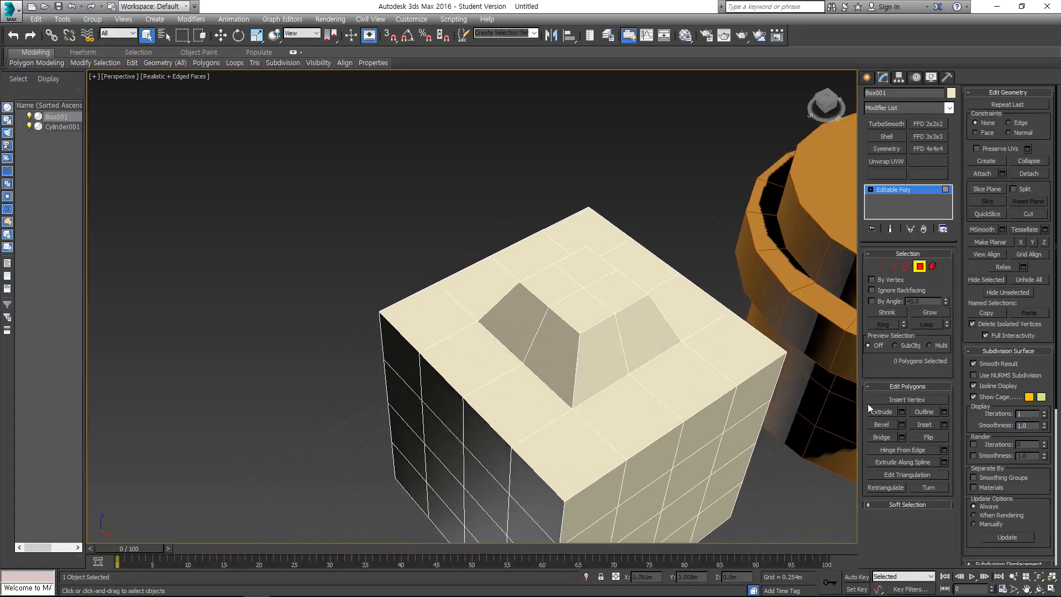
click(592, 270)
ctrl+click(617, 292)
ctrl+click(558, 284)
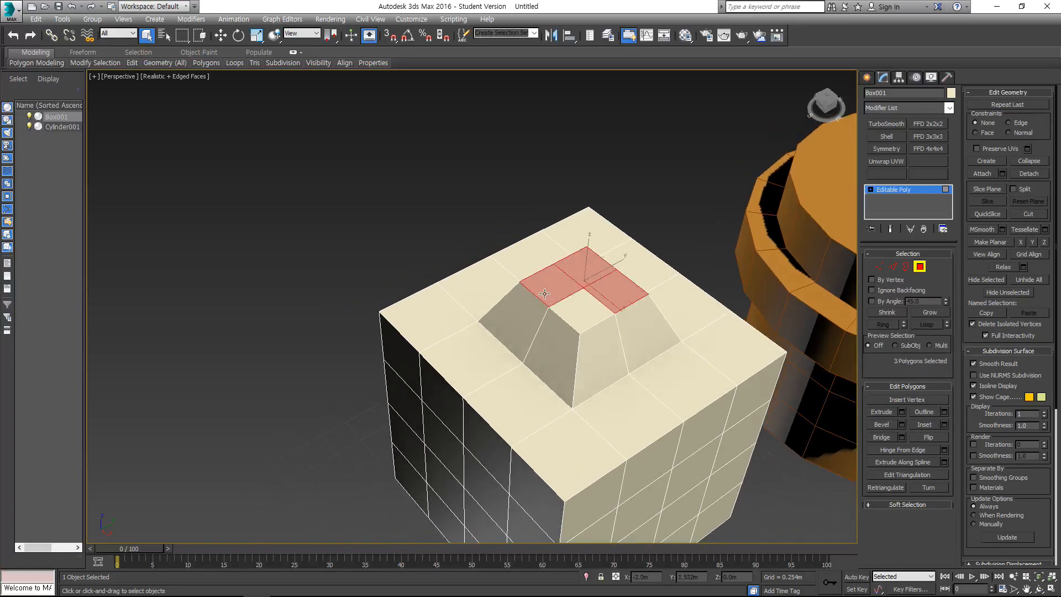
ctrl+click(561, 313)
alt+middle_drag(560, 314, 626, 305)
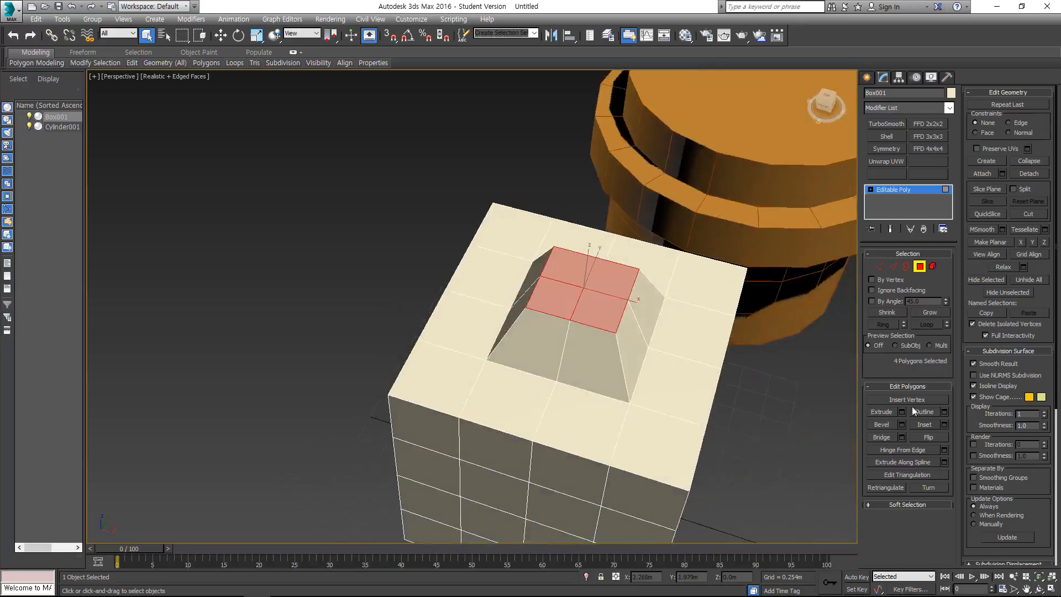
click(945, 412)
mouse_move(485, 315)
mouse_down()
mouse_move(490, 294)
mouse_move(505, 333)
mouse_move(507, 289)
mouse_move(502, 309)
mouse_up()
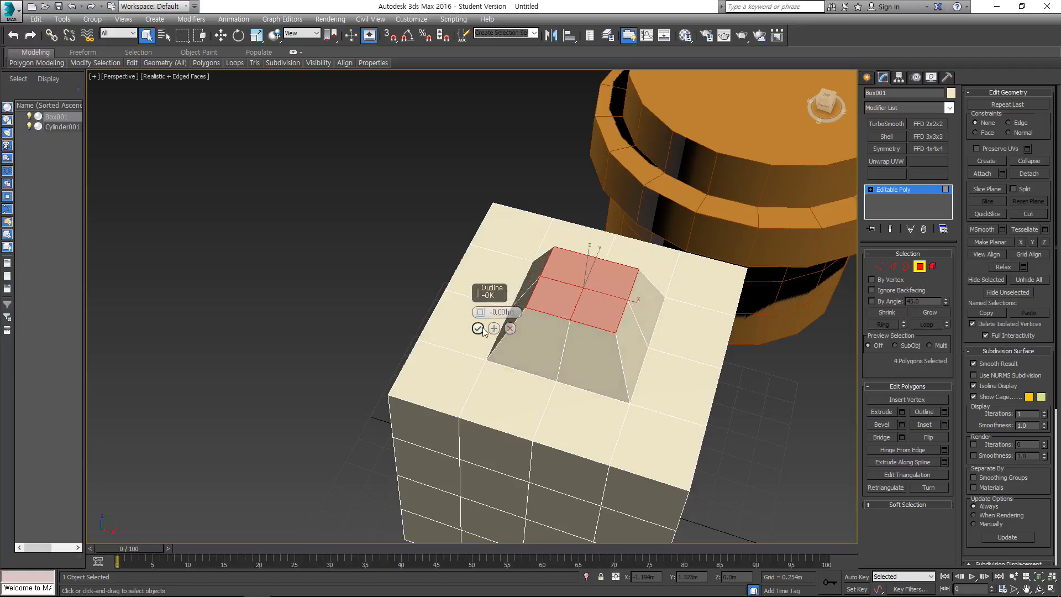
Try resizing the tapered block's four top polygons with uniform Scale to compare it with Outline
key(r)
drag(589, 293, 596, 250)
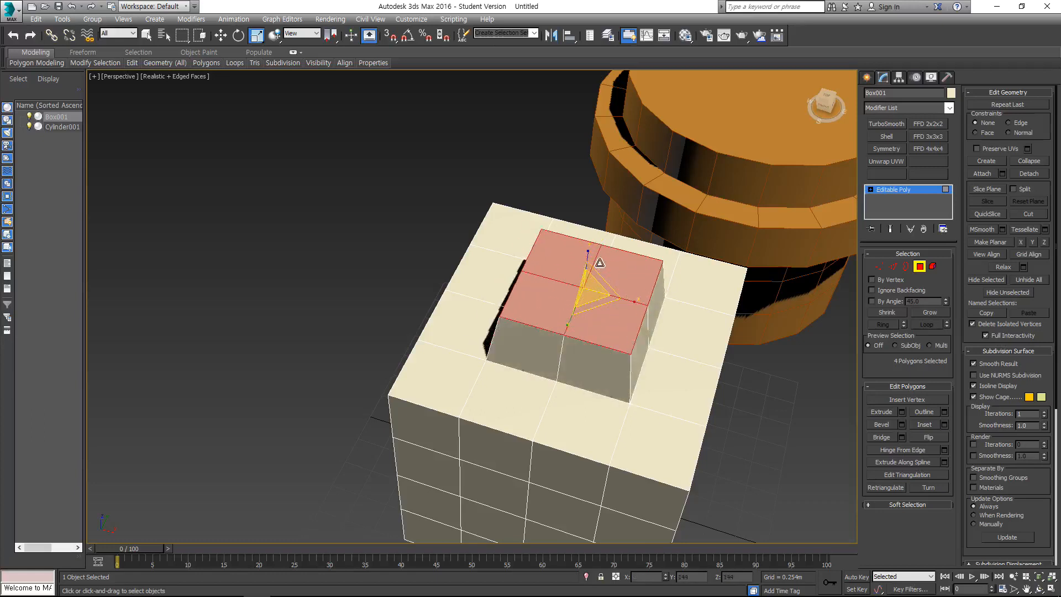
alt+middle_drag(598, 288, 580, 284)
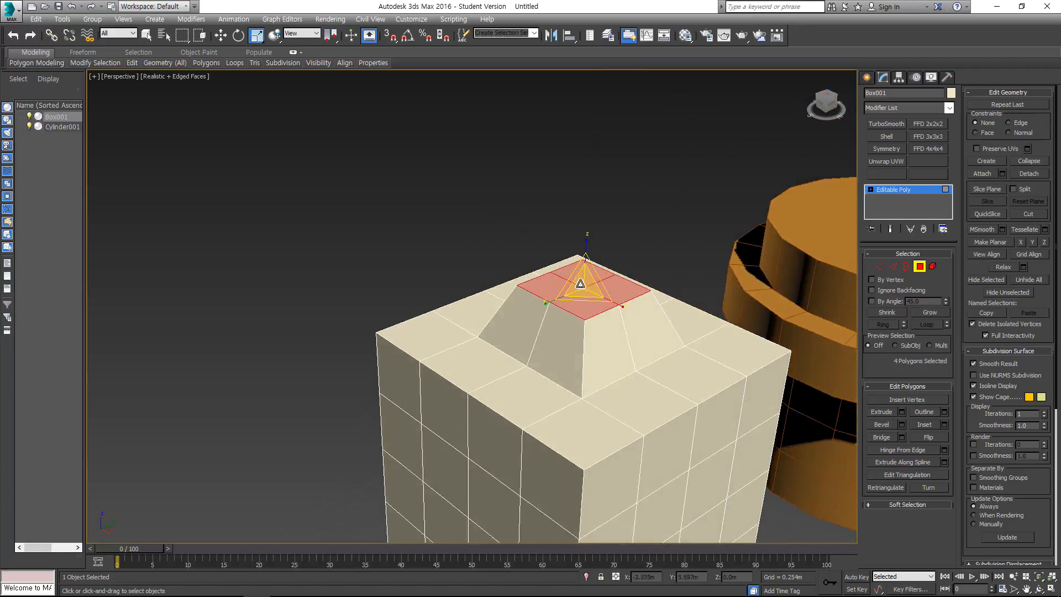
mouse_move(585, 288)
mouse_down()
mouse_move(583, 301)
mouse_move(590, 260)
mouse_move(585, 301)
mouse_move(586, 286)
mouse_up()
alt+middle_drag(586, 287, 611, 326)
key(q)
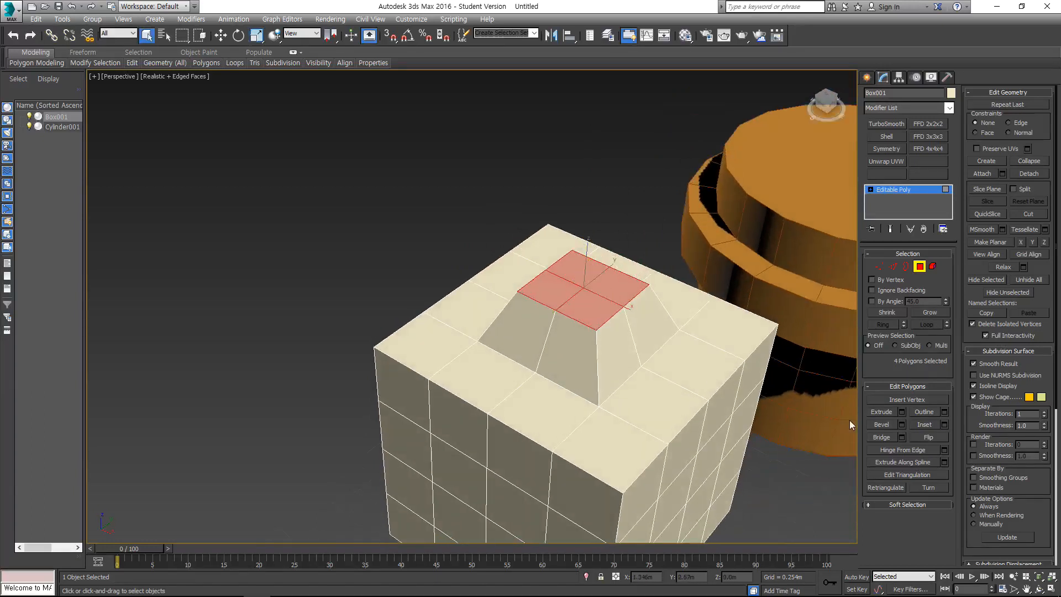
Inset the four top polygons of the tapered block as a group, leaving a clear border around them
alt+middle_drag(608, 260, 576, 210)
scroll(630, 291, up, 4)
click(944, 424)
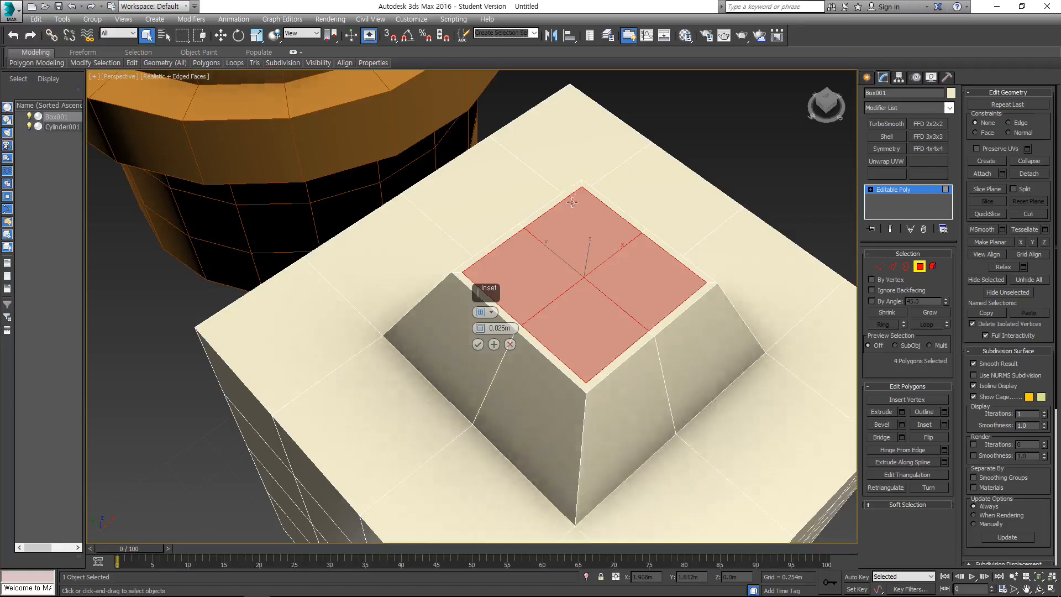
drag(481, 328, 487, 304)
alt+middle_drag(497, 249, 508, 324)
click(478, 344)
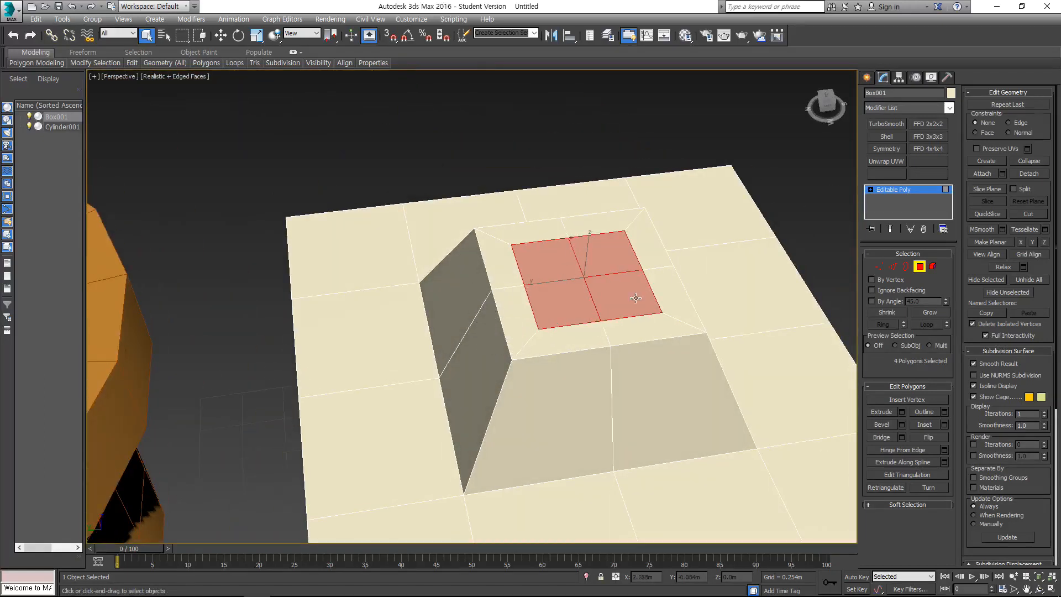
Extrude the four inset polygons upward by 0.5 m as a group
click(901, 412)
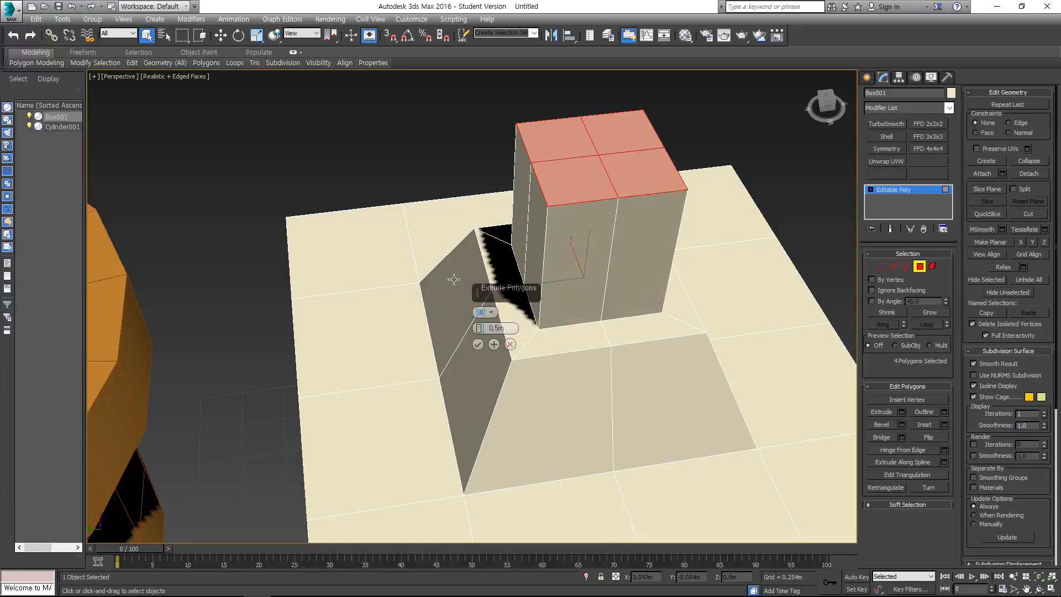
click(478, 344)
alt+middle_drag(487, 340, 508, 318)
alt+middle_drag(732, 325, 517, 339)
middle_drag(517, 387, 539, 312)
scroll(539, 312, down, 3)
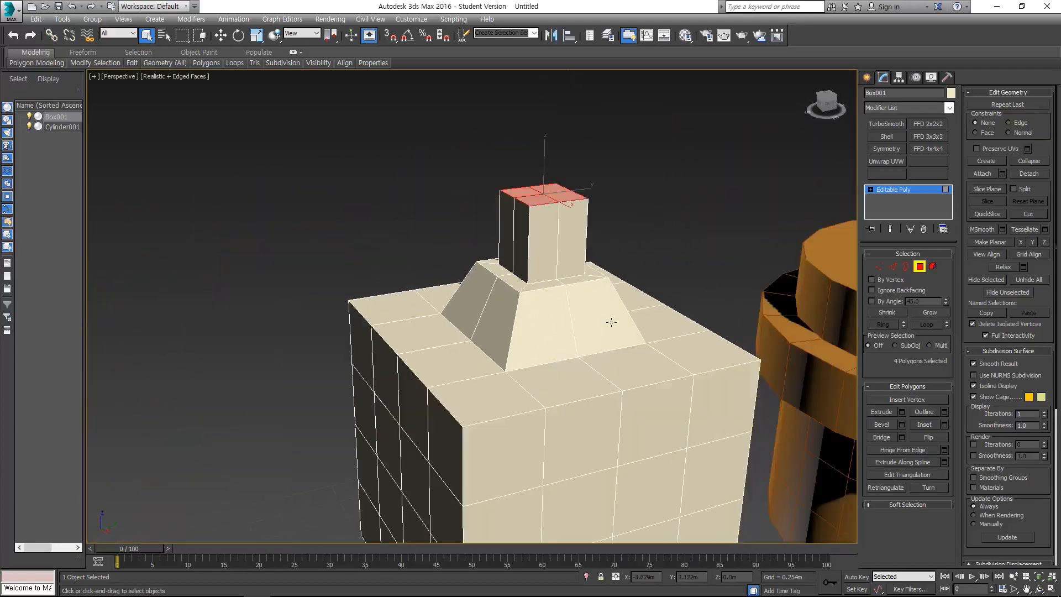
alt+middle_drag(611, 326, 594, 346)
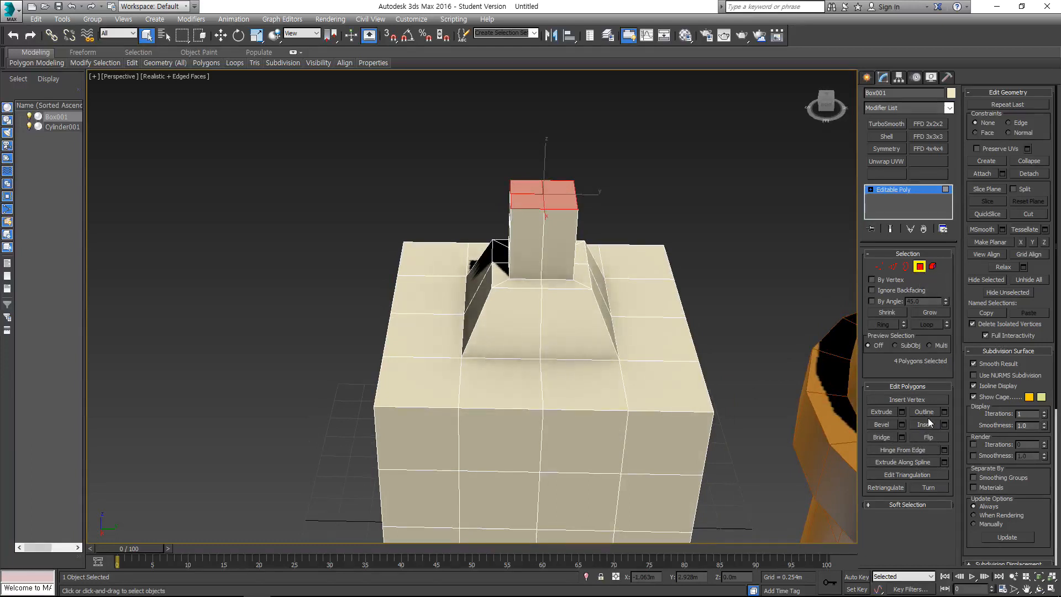
Select a polygon on the cube's side and switch between wireframe and shaded display to examine the cube's hollow interior
middle_drag(614, 356, 608, 279)
mouse_move(545, 350)
alt+middle_down()
mouse_move(583, 384)
mouse_move(583, 331)
mouse_move(580, 345)
mouse_move(664, 351)
alt+middle_up()
click(587, 312)
scroll(600, 301, down, 3)
scroll(580, 345, down, 2)
middle_drag(599, 356, 641, 332)
scroll(640, 332, up, 3)
key(F3)
alt+middle_drag(680, 434, 614, 304)
scroll(614, 304, up, 5)
alt+middle_drag(631, 342, 503, 326)
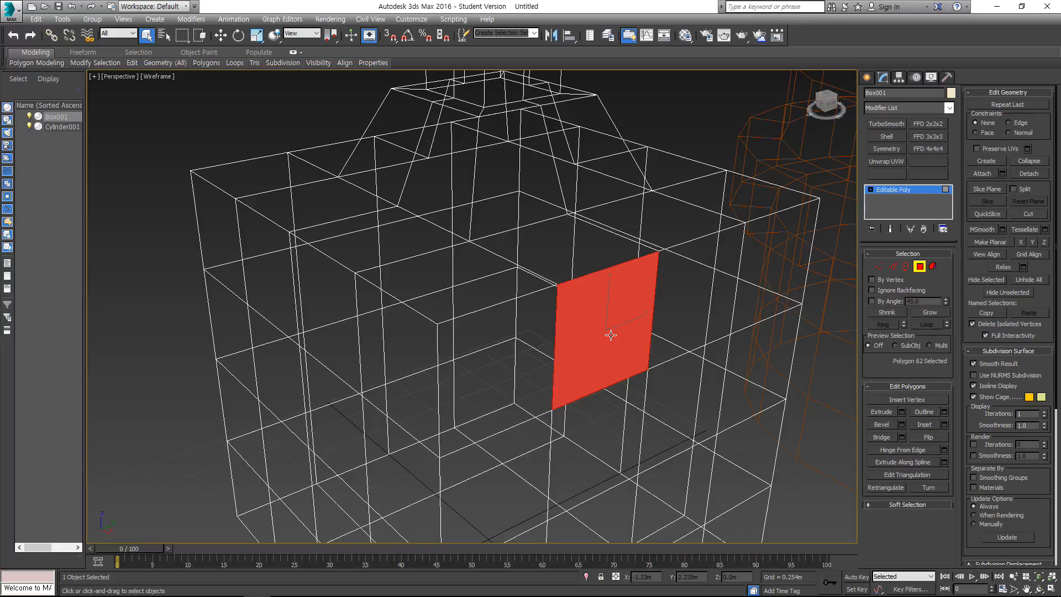
key(F3)
alt+middle_drag(627, 346, 712, 345)
key(F3)
alt+middle_drag(610, 306, 585, 322)
key(F3)
Delete a second-row polygon of the cube's side face to open a hole, and select the polygon above it
click(586, 351)
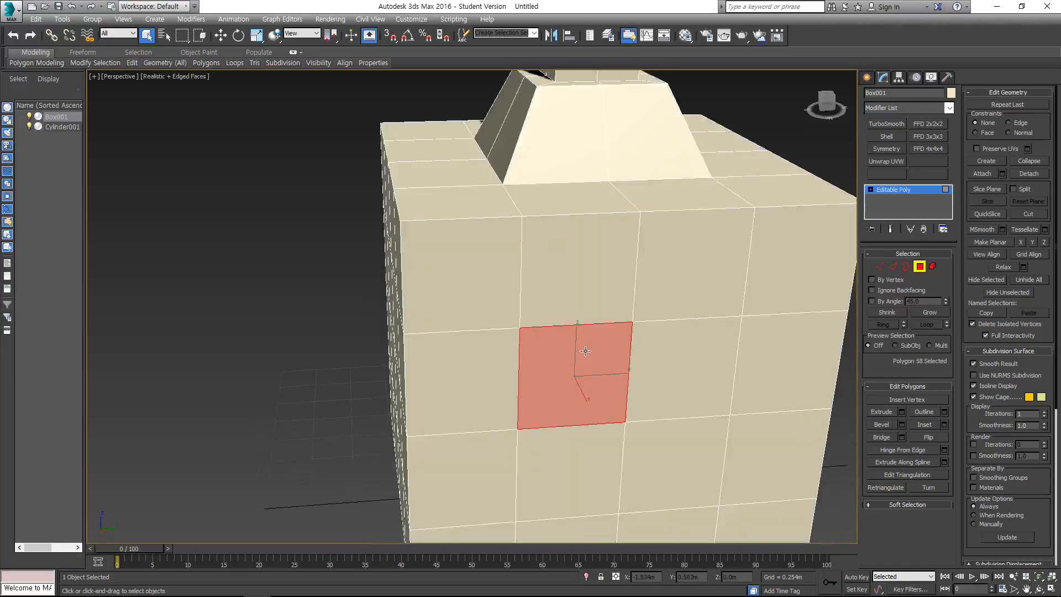
key(Delete)
click(606, 297)
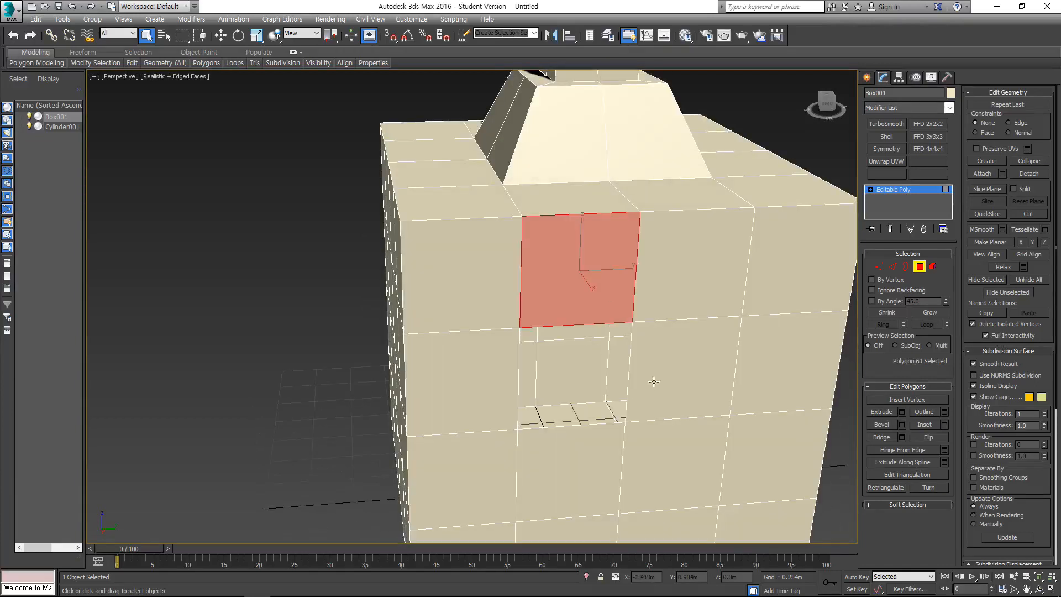
Flip the side polygon adjacent to the opening and check it in wireframe and shaded display
click(682, 378)
alt+middle_drag(682, 378, 720, 355)
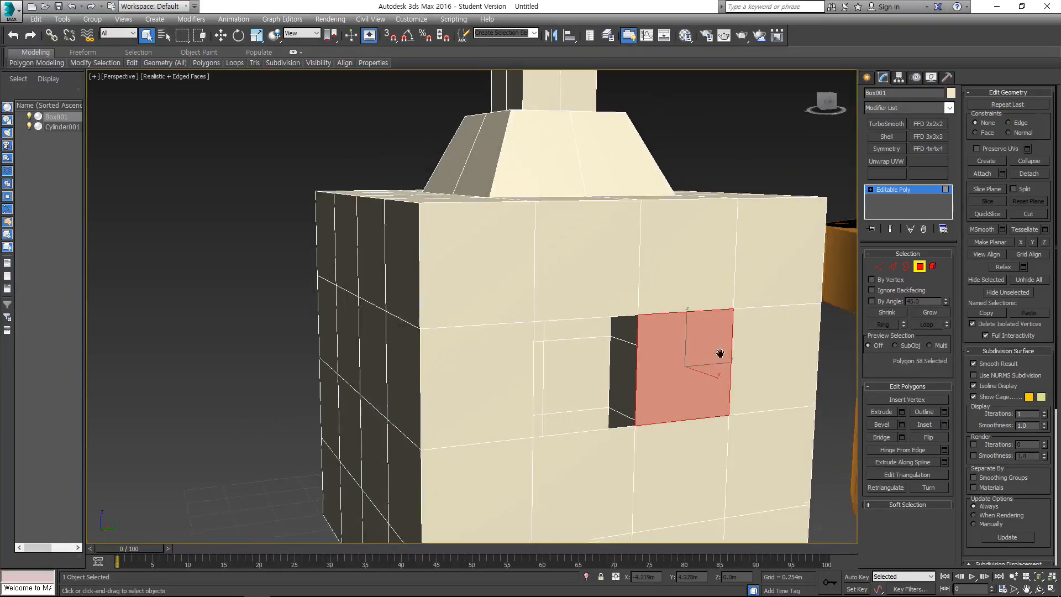
click(920, 437)
alt+middle_drag(752, 373, 677, 348)
key(F3)
key(F3)
alt+middle_drag(605, 358, 526, 315)
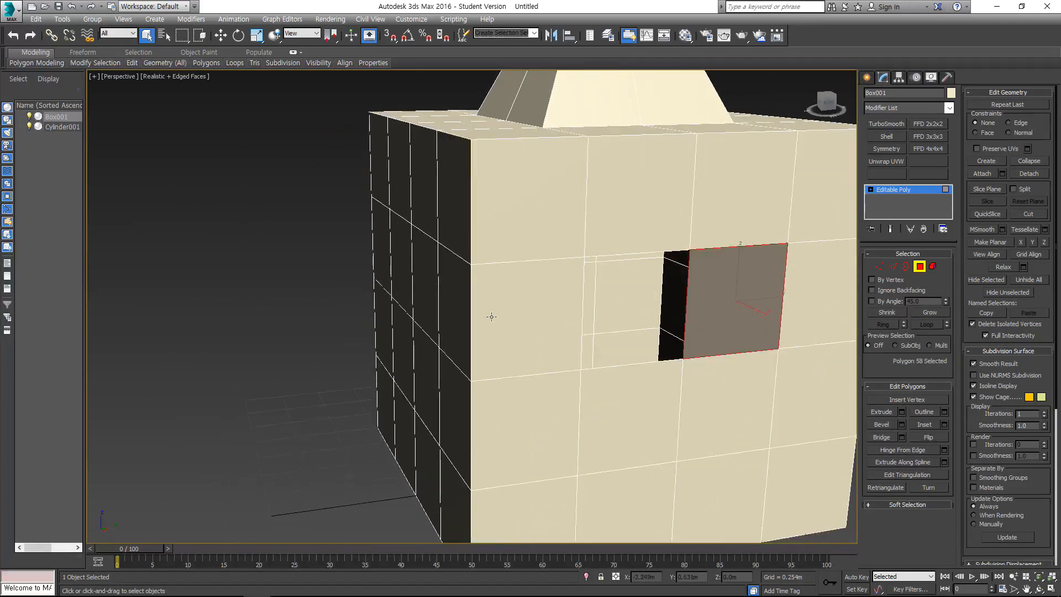
Select the polygons on either side of the opening in turn to compare their facing directions
click(516, 314)
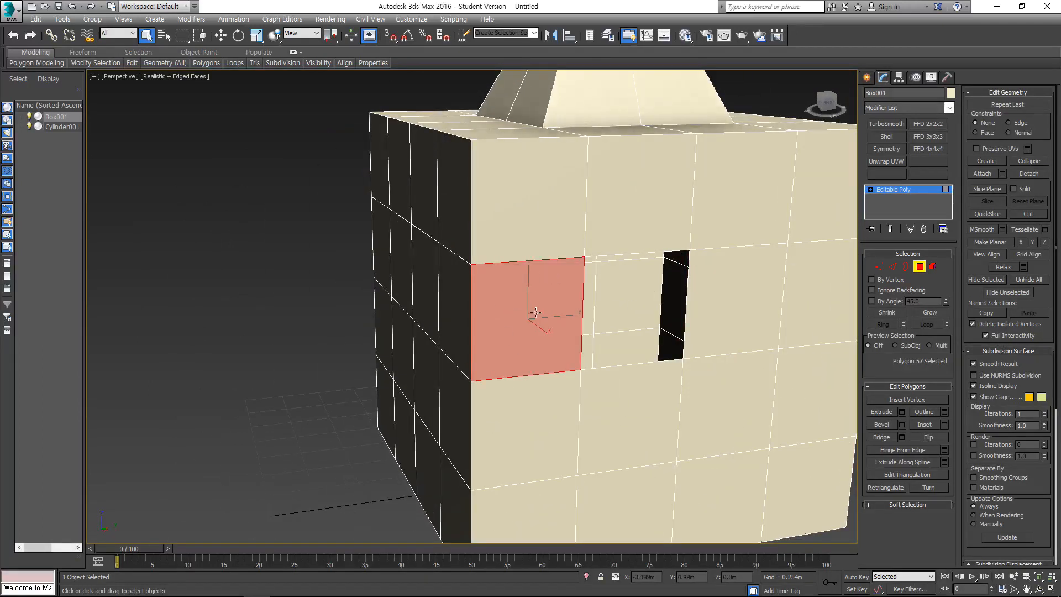
alt+middle_drag(578, 307, 653, 301)
click(658, 284)
scroll(655, 266, down, 2)
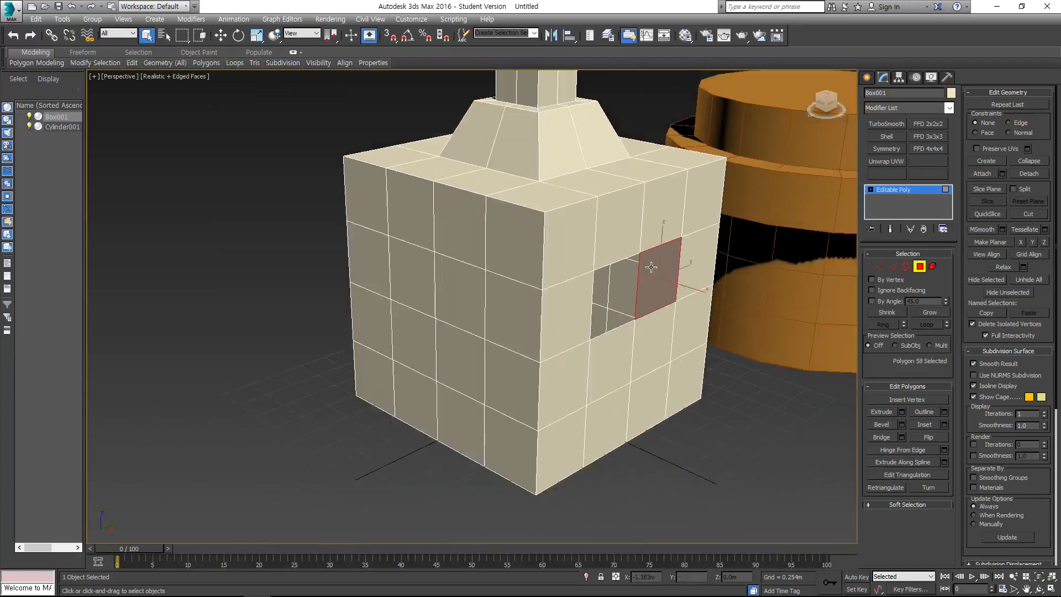
scroll(635, 279, up, 2)
Bridge the two vertical border edges of the opening in the cube's side while the adjacent polygon is flipped
key(2)
click(644, 272)
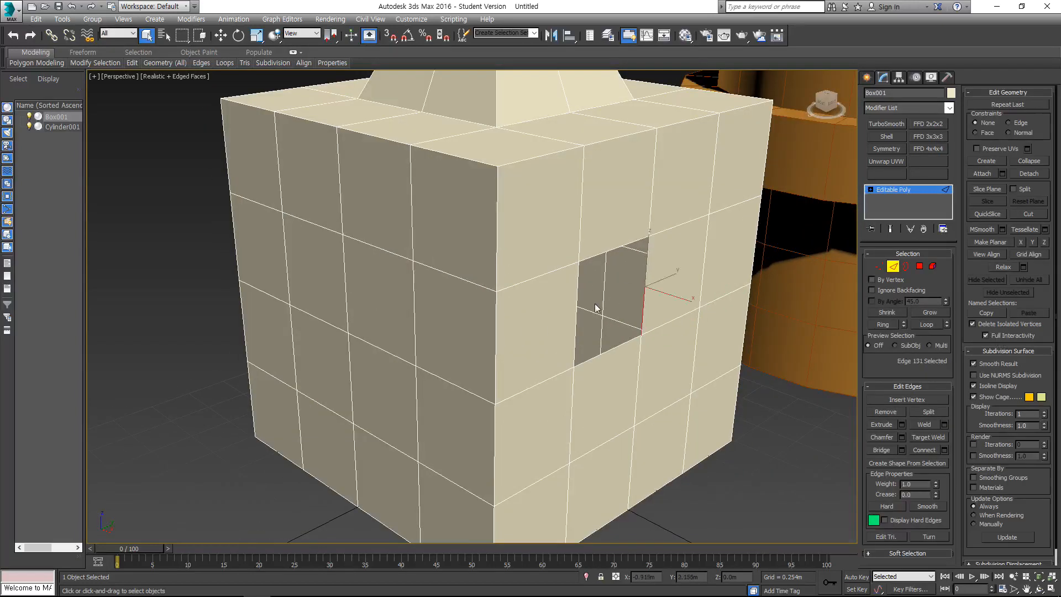
ctrl+click(576, 305)
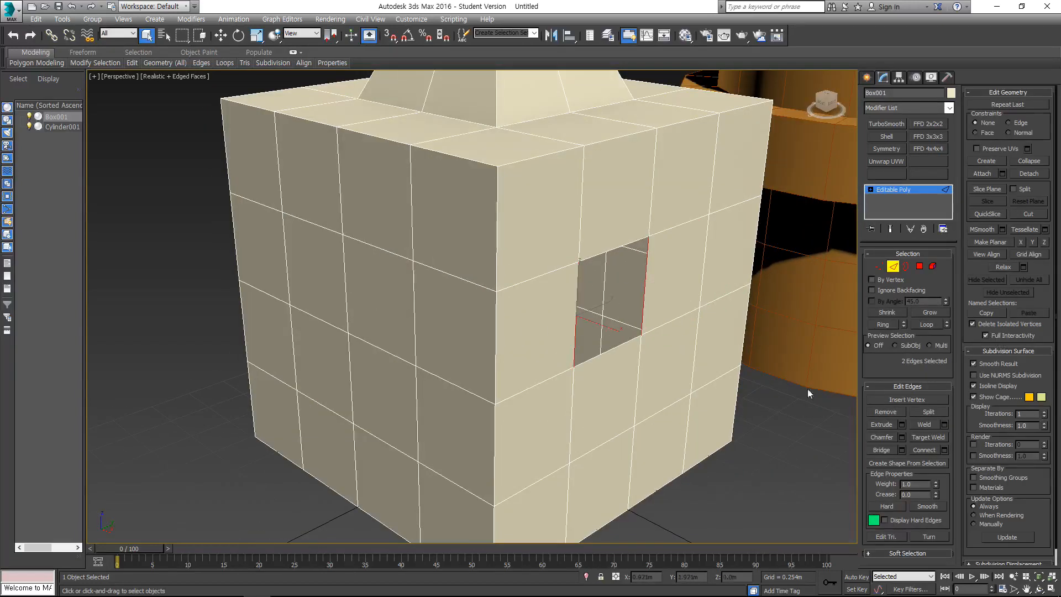
click(875, 450)
alt+middle_drag(675, 320, 593, 304)
Select the twisted bridge polygon in the opening, compare it with the flipped neighbour, and delete it
key(5)
click(623, 289)
scroll(624, 286, up, 3)
key(4)
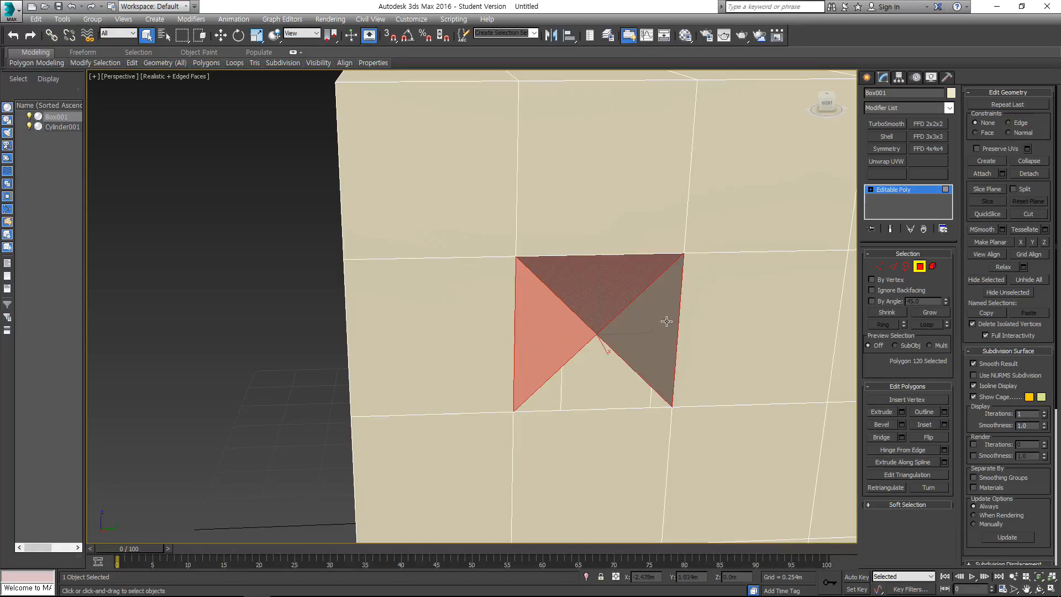
click(736, 318)
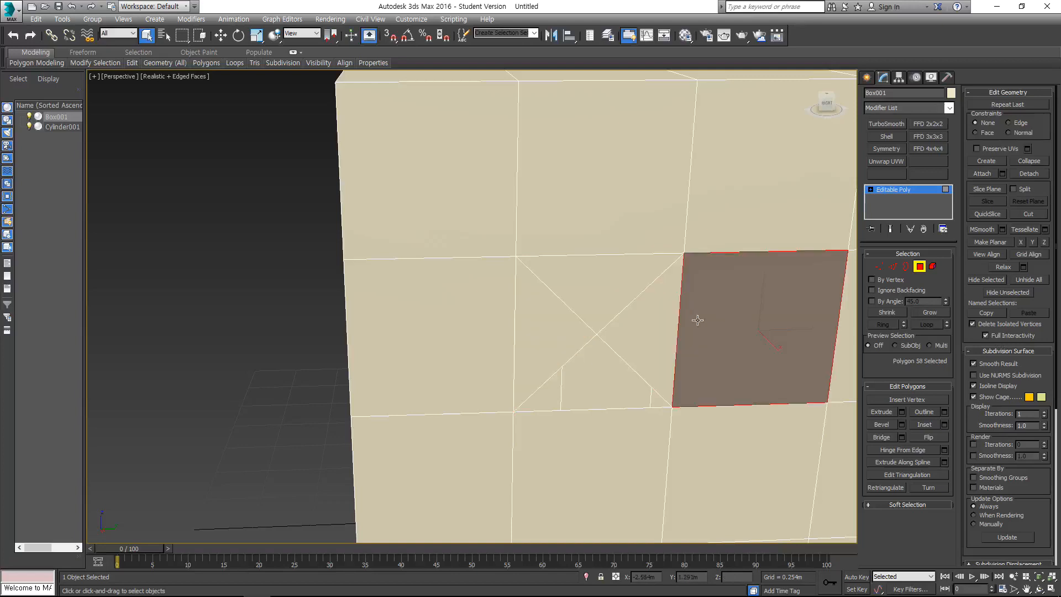
click(670, 324)
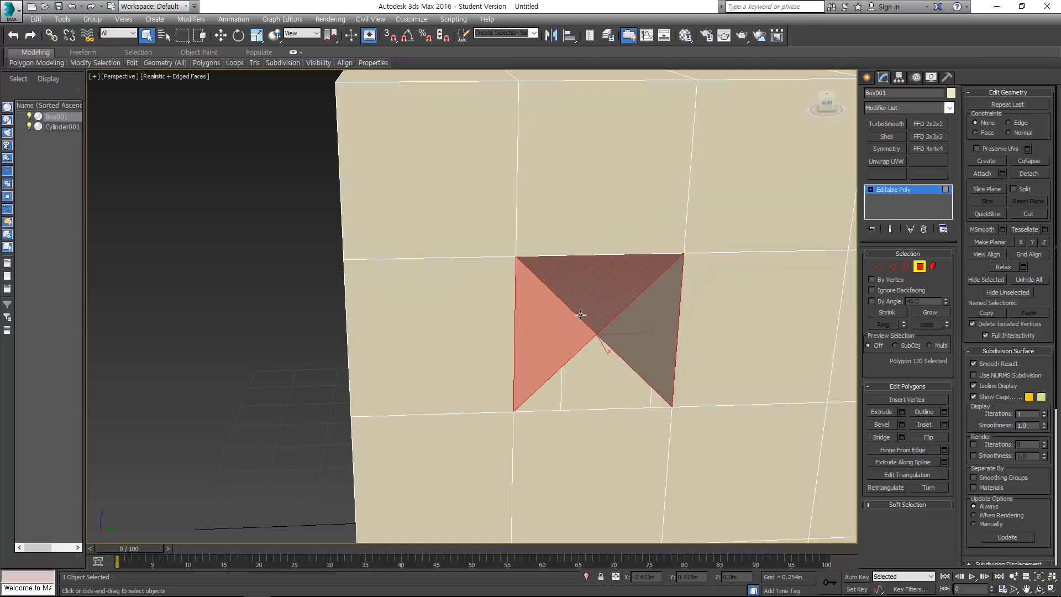
key(Delete)
Select the polygons around the opening one by one to examine which way each faces
click(709, 319)
click(507, 277)
click(481, 218)
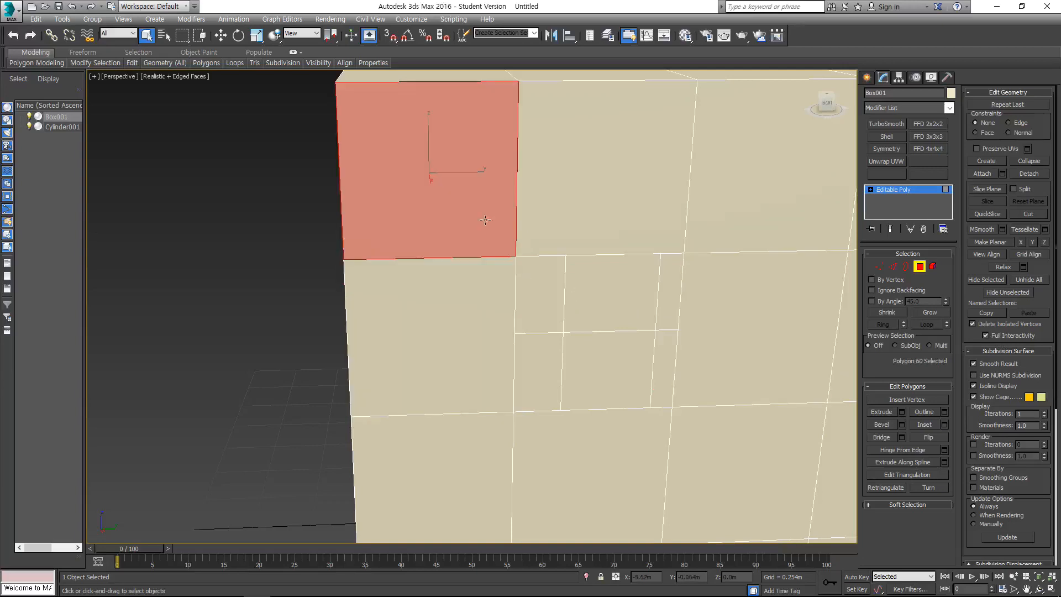
click(620, 218)
click(705, 217)
middle_drag(684, 303, 614, 289)
scroll(614, 289, down, 5)
click(647, 303)
click(651, 379)
click(485, 350)
click(506, 238)
click(655, 227)
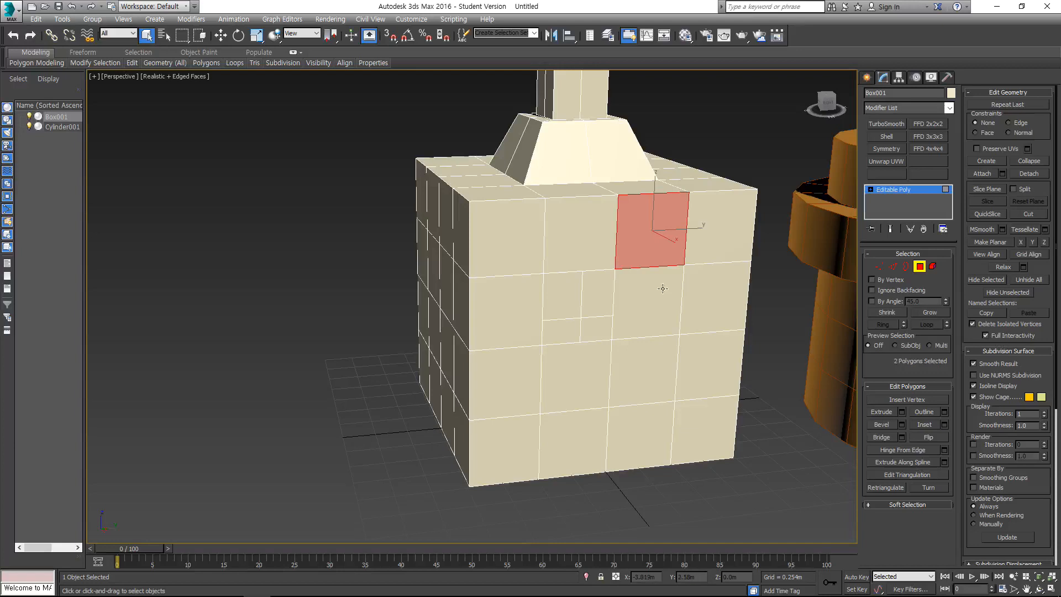
Select the reversed polygon beside the opening and flip its normal back outward
click(652, 298)
alt+middle_drag(645, 293, 655, 294)
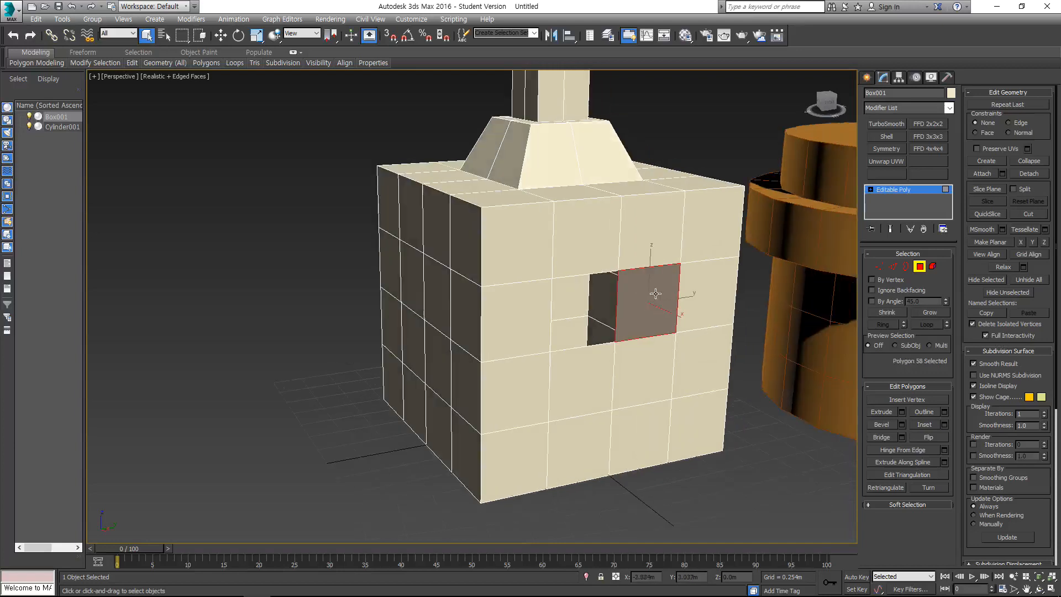
click(930, 437)
Close the opening in the cube's side by bridging its two vertical border edges
alt+middle_drag(740, 346, 692, 320)
key(2)
click(613, 305)
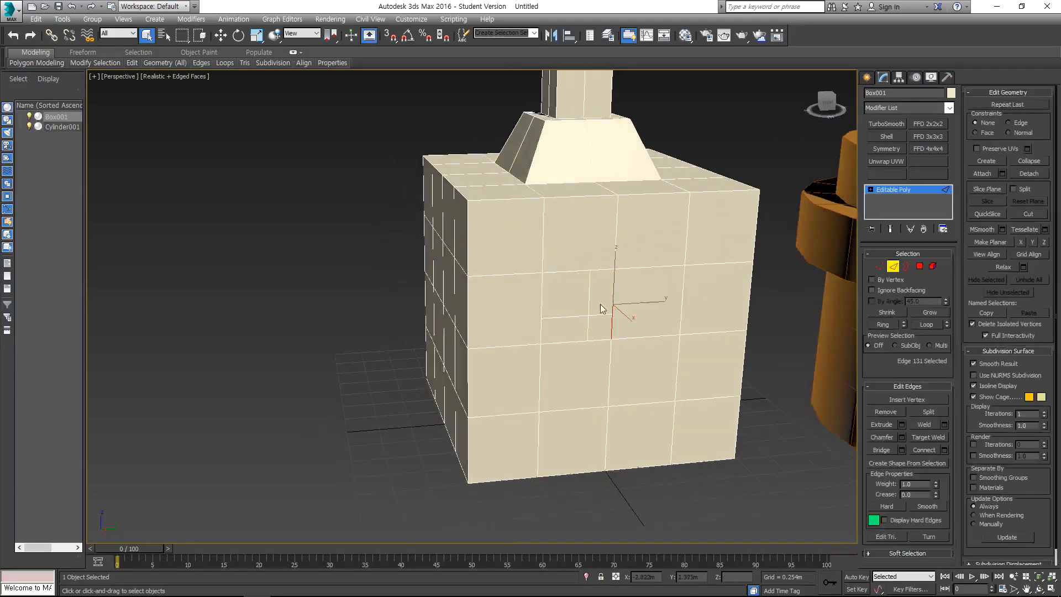
ctrl+click(543, 313)
click(883, 436)
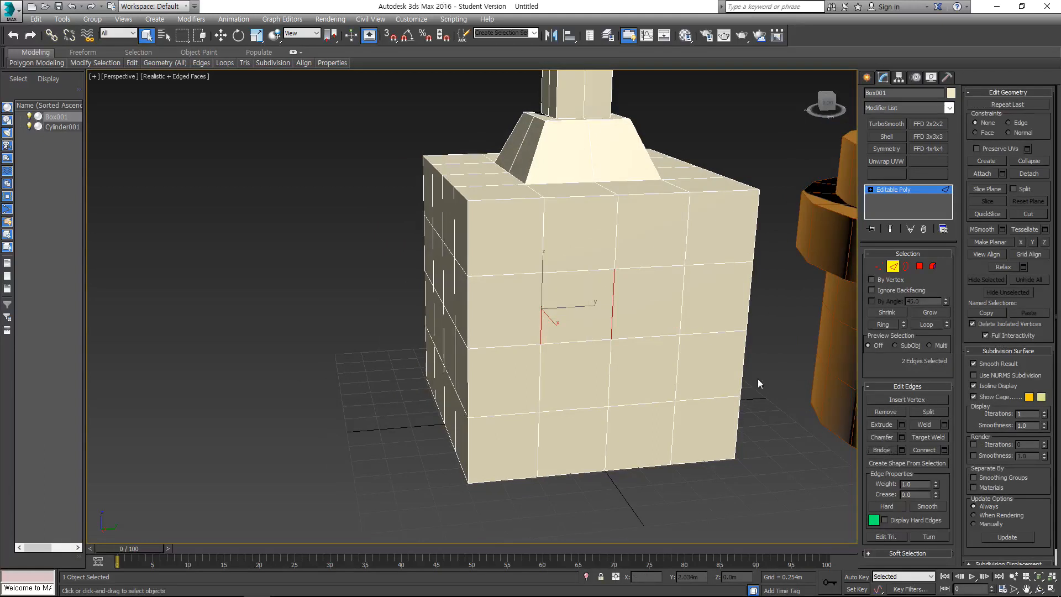
alt+middle_drag(672, 320, 699, 327)
Select the polygon that fills the opening and flip its normal back and forth, ending with it facing outward
key(4)
click(580, 291)
middle_drag(580, 291, 587, 345)
scroll(586, 346, up, 3)
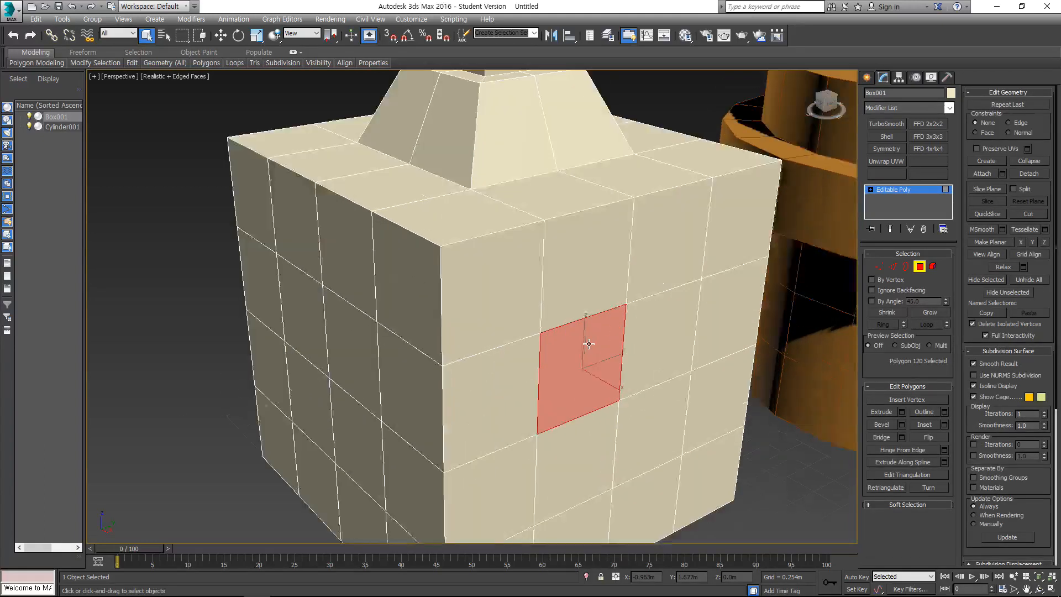
click(932, 438)
click(930, 437)
click(931, 437)
click(932, 438)
scroll(626, 302, down, 2)
alt+middle_drag(635, 326, 668, 337)
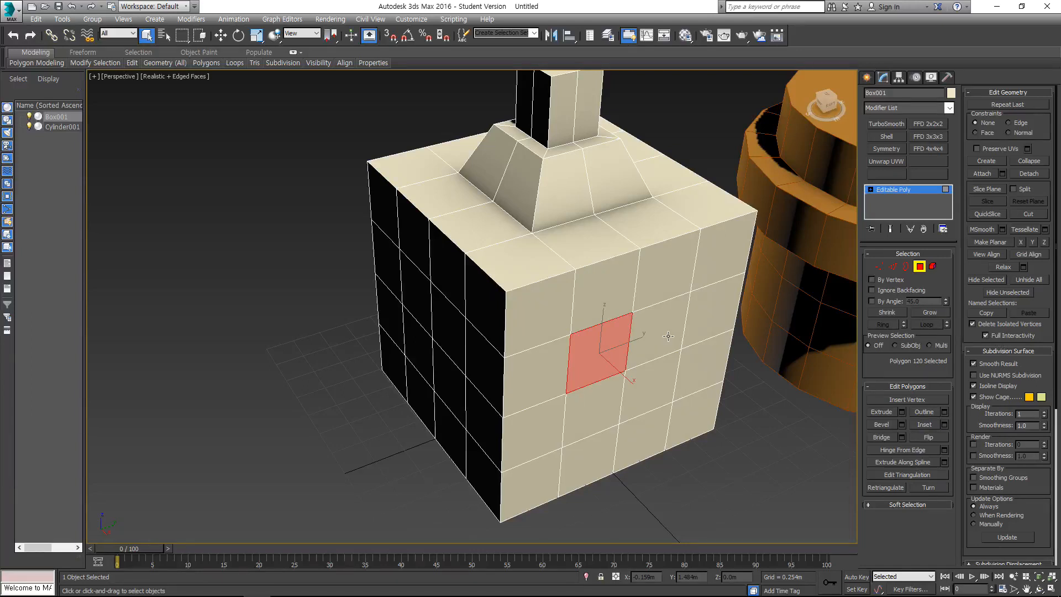
Add the matching polygon on the opposite side of the cube to the selection, checking it in wireframe and shaded display
alt+middle_drag(550, 362, 583, 279)
key(F3)
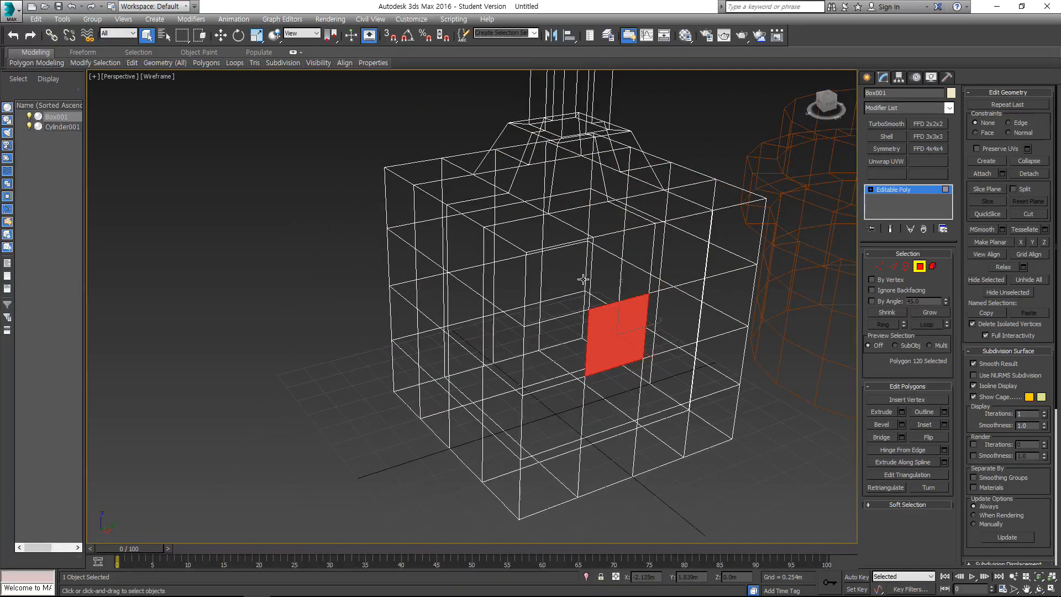
key(F3)
key(F3)
mouse_move(583, 279)
alt+middle_down()
mouse_move(571, 278)
mouse_move(555, 305)
mouse_move(524, 298)
mouse_move(649, 333)
mouse_move(763, 322)
alt+middle_up()
scroll(570, 278, down, 3)
key(F3)
key(F3)
ctrl+click(503, 407)
alt+middle_drag(565, 391, 615, 318)
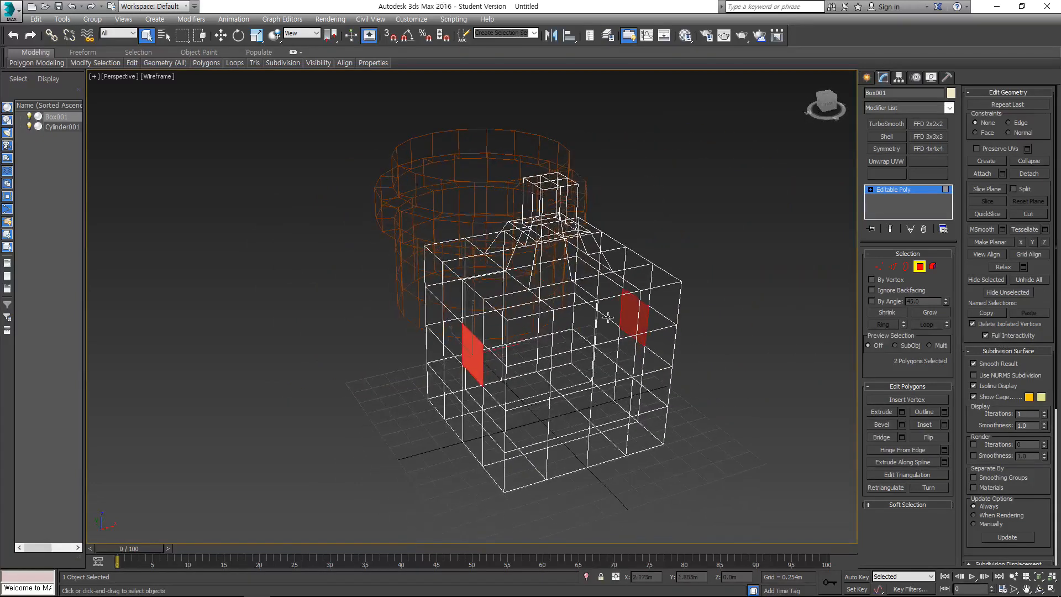
scroll(615, 318, up, 3)
key(F3)
click(901, 425)
alt+middle_drag(687, 348, 666, 352)
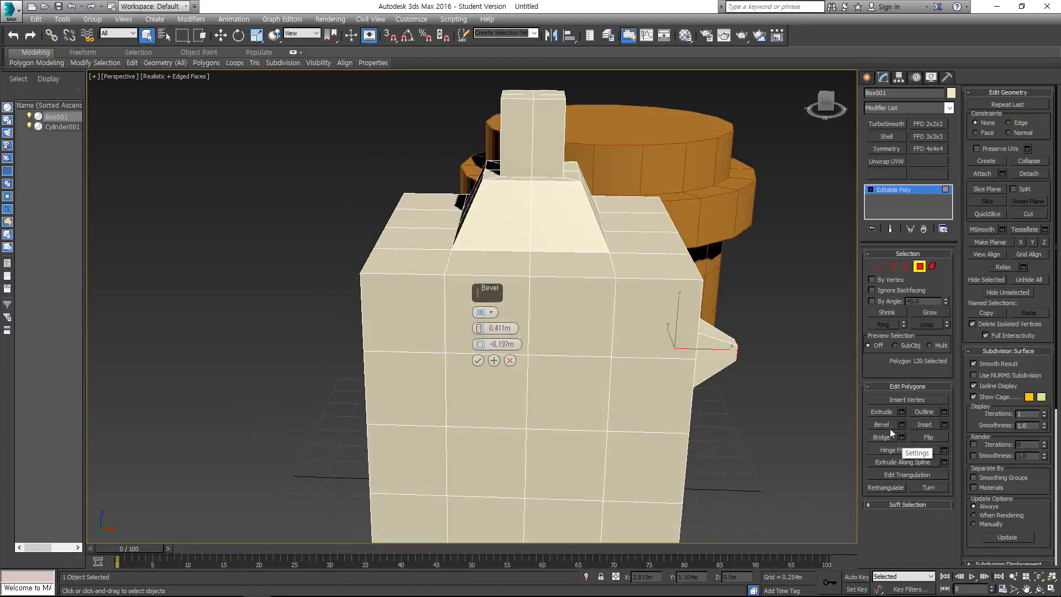
alt+middle_drag(854, 428, 829, 426)
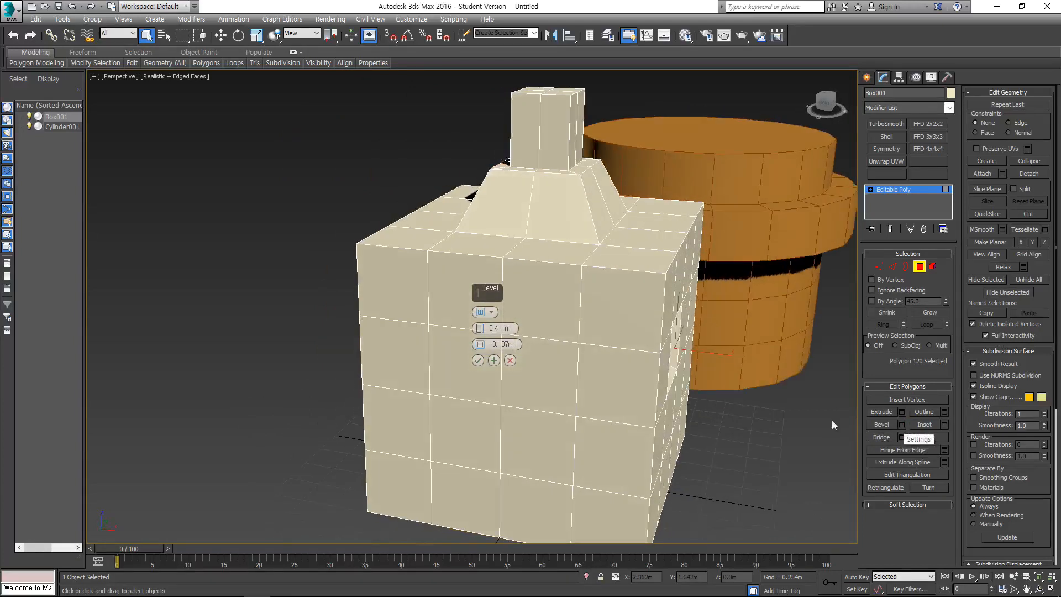
click(510, 361)
Flip the selected side polygon's normal and add the polygon on the opposite side of the cube to the selection
key(F3)
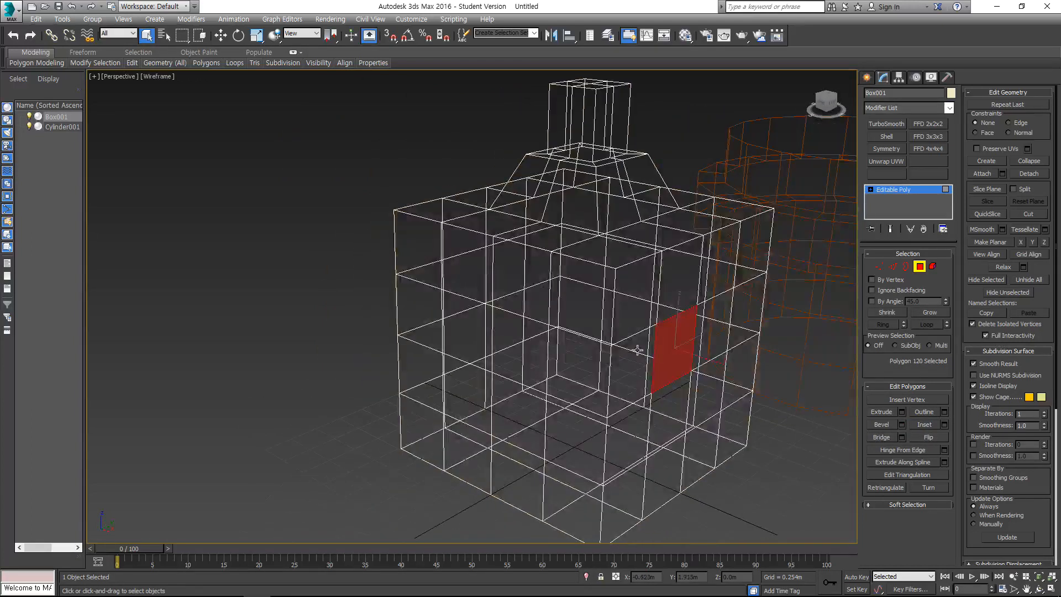
alt+middle_drag(773, 382, 750, 381)
click(930, 437)
alt+middle_drag(287, 337, 434, 399)
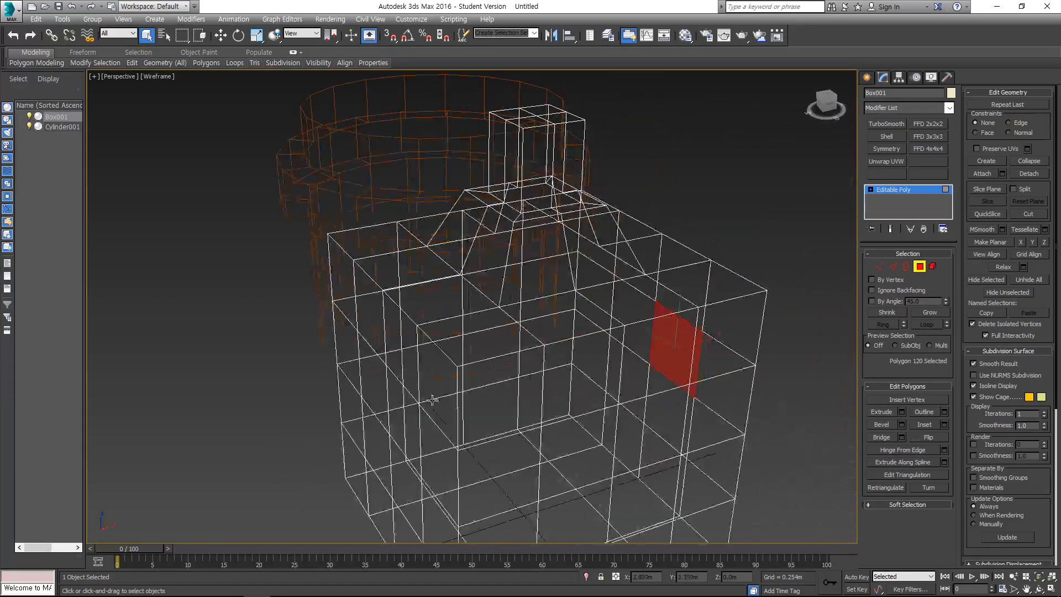
ctrl+click(411, 426)
key(F3)
key(F3)
alt+middle_drag(570, 372, 575, 337)
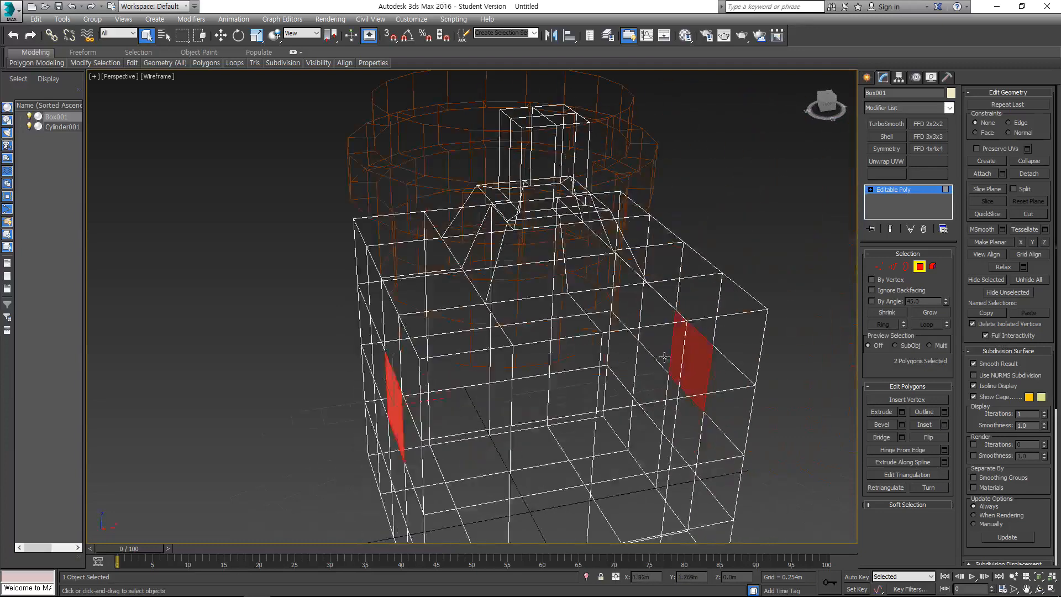
alt+middle_drag(733, 387, 619, 362)
Try a bridge between the two opposite polygons with 10 segments, taper 2.5, bias -13.0 and a first twist of -1, without applying it
key(F3)
click(902, 437)
alt+middle_drag(685, 382, 623, 372)
mouse_move(482, 313)
mouse_down()
mouse_move(490, 321)
mouse_move(481, 317)
mouse_up()
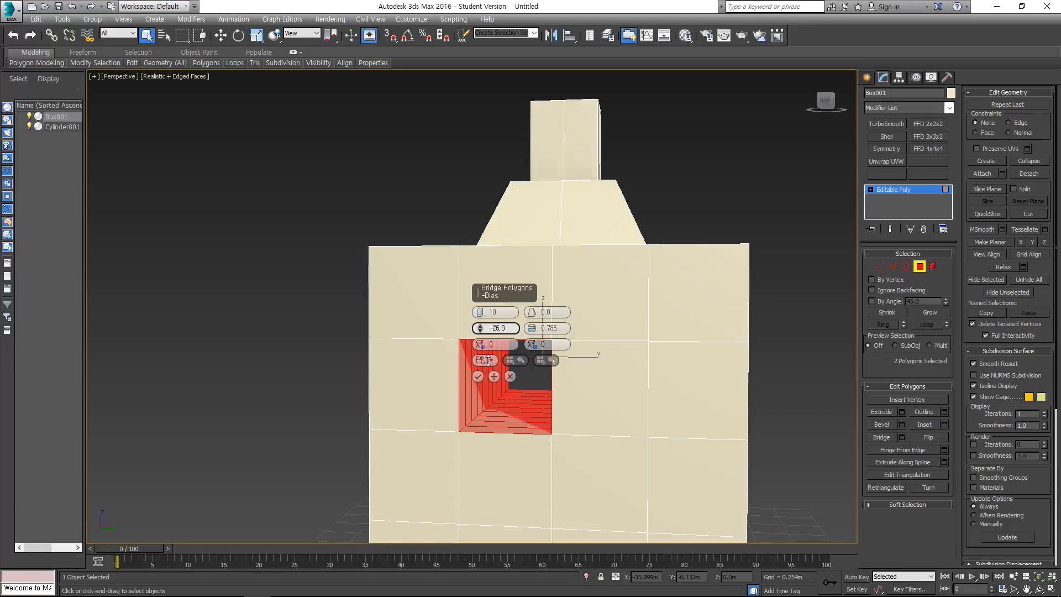
drag(531, 313, 496, 267)
key(F3)
alt+middle_drag(496, 268, 568, 349)
mouse_move(481, 327)
mouse_down()
mouse_move(485, 312)
mouse_move(476, 456)
mouse_move(480, 343)
mouse_up()
alt+middle_drag(536, 375, 600, 332)
click(483, 346)
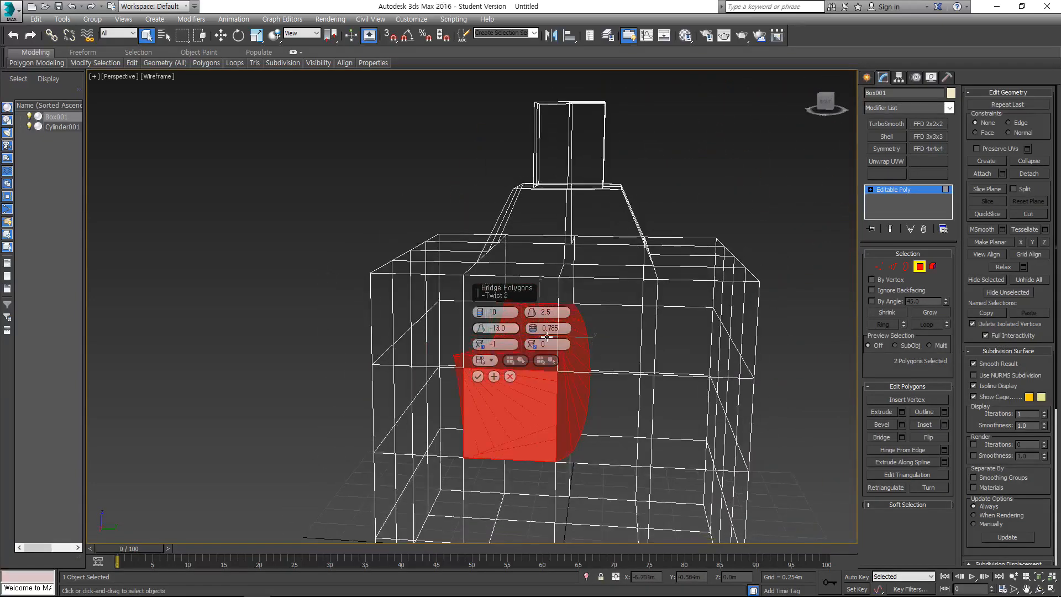
click(509, 376)
Restore the shaded display and leave polygon editing of the cube
scroll(571, 294, down, 5)
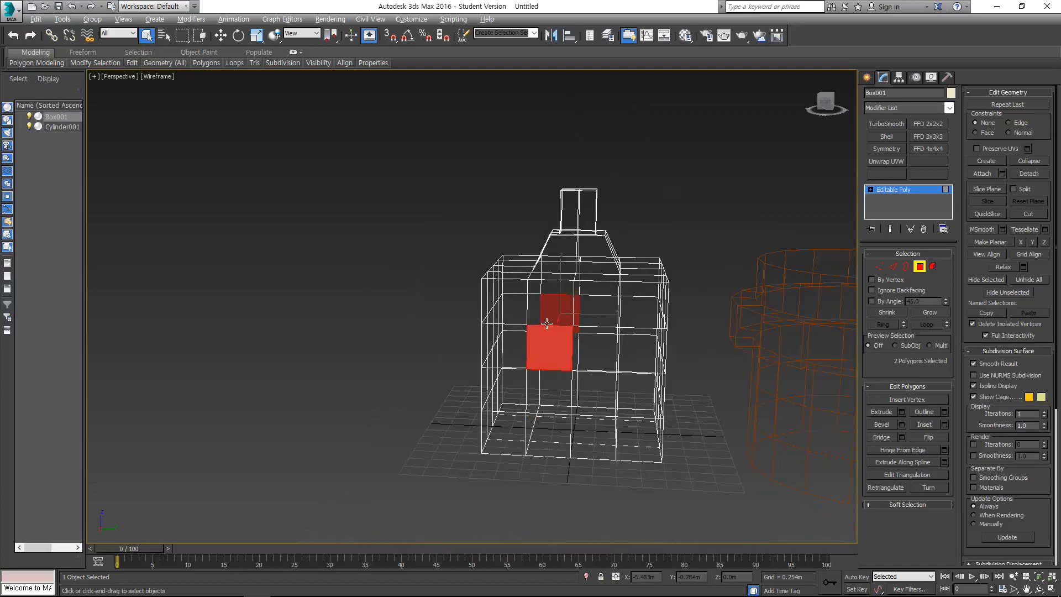
mouse_move(570, 293)
alt+middle_down()
mouse_move(616, 301)
mouse_move(596, 315)
alt+middle_up()
key(F3)
click(908, 190)
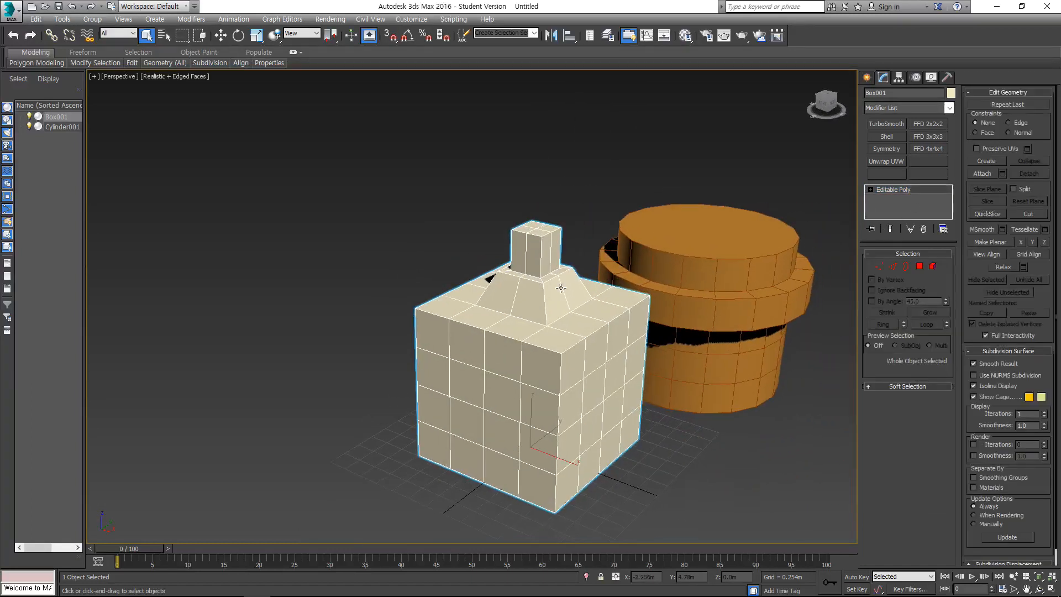
scroll(525, 279, down, 3)
alt+middle_drag(524, 280, 528, 288)
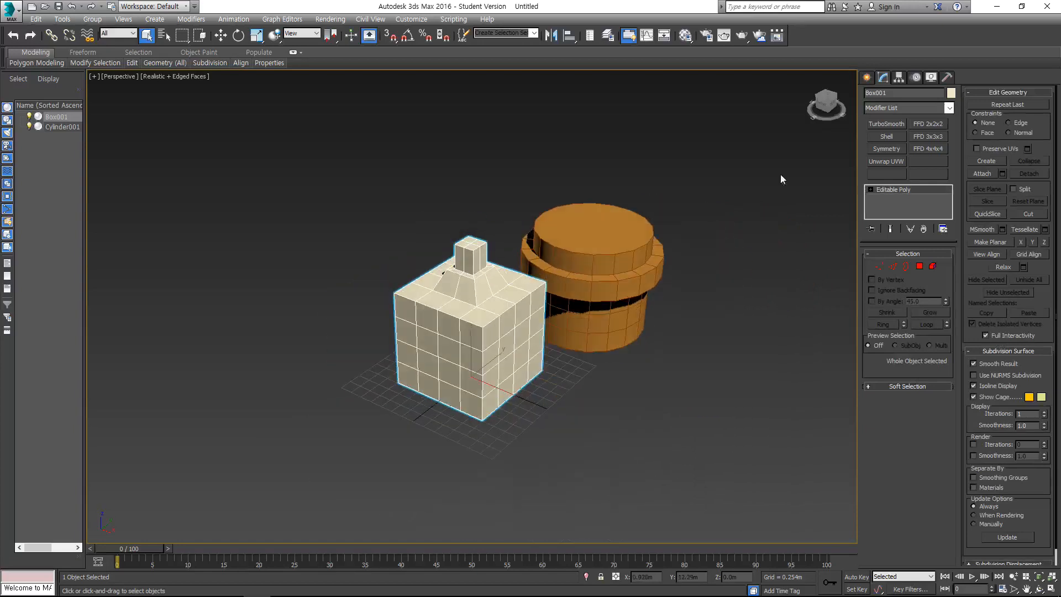
Create a box with a base about 3.1 m long and 2.5 m wide in front of the cylinder
click(867, 77)
click(887, 147)
mouse_move(622, 379)
mouse_down()
mouse_move(566, 440)
mouse_move(670, 523)
mouse_up()
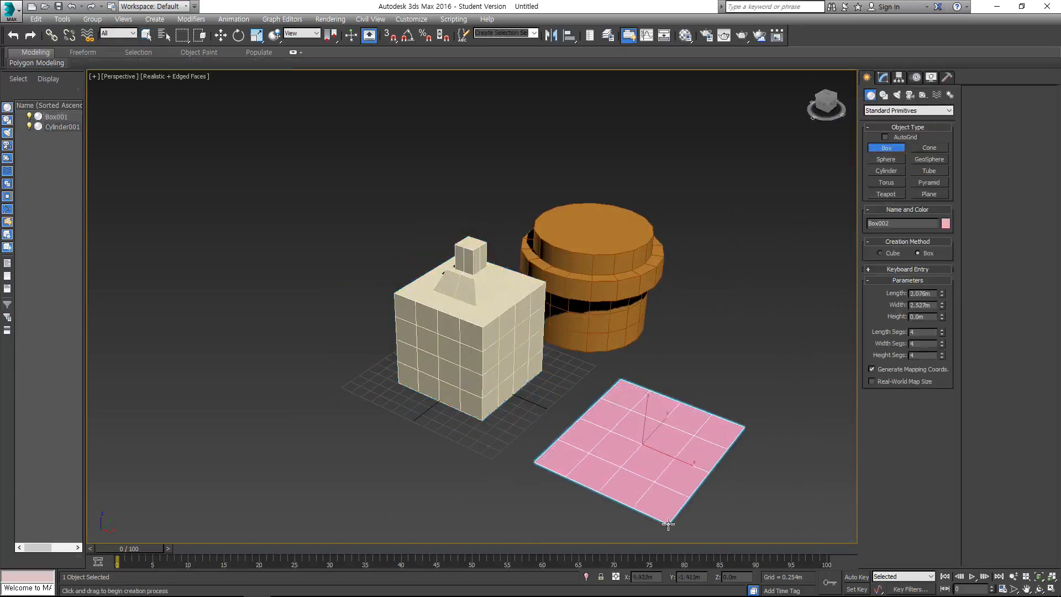
click(639, 371)
key(w)
alt+middle_drag(639, 371, 658, 369)
key(q)
Delete the cylinder and the pink box from the scene
click(532, 294)
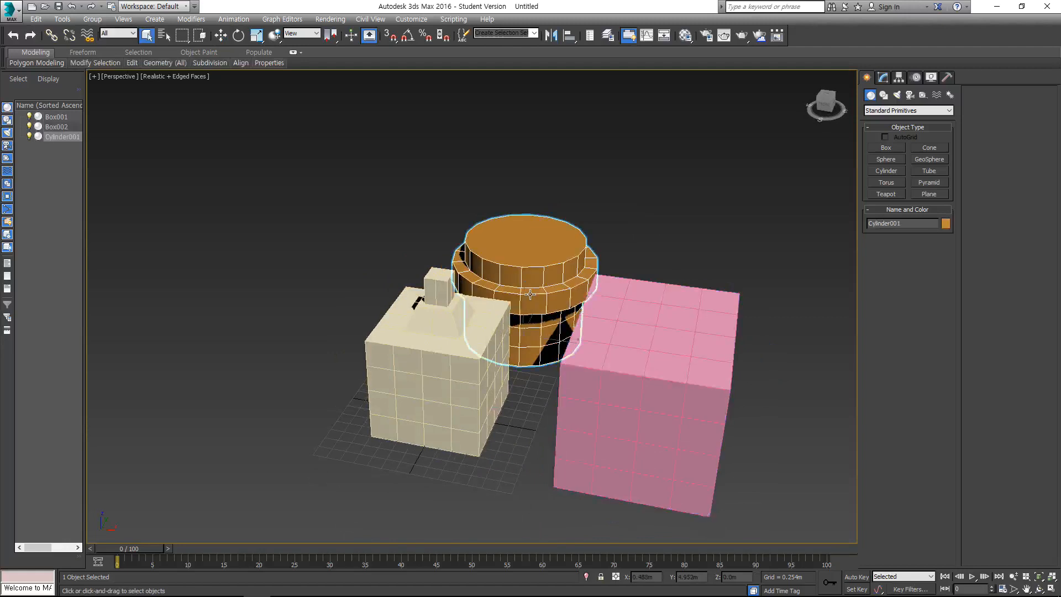
key(Delete)
click(608, 348)
key(Delete)
Select the remaining cube and enter polygon editing with no polygons selected
middle_drag(482, 348, 590, 323)
click(568, 330)
key(w)
scroll(540, 323, up, 3)
scroll(556, 329, down, 3)
click(885, 81)
alt+middle_drag(579, 281, 552, 276)
click(920, 266)
drag(666, 391, 378, 206)
click(695, 318)
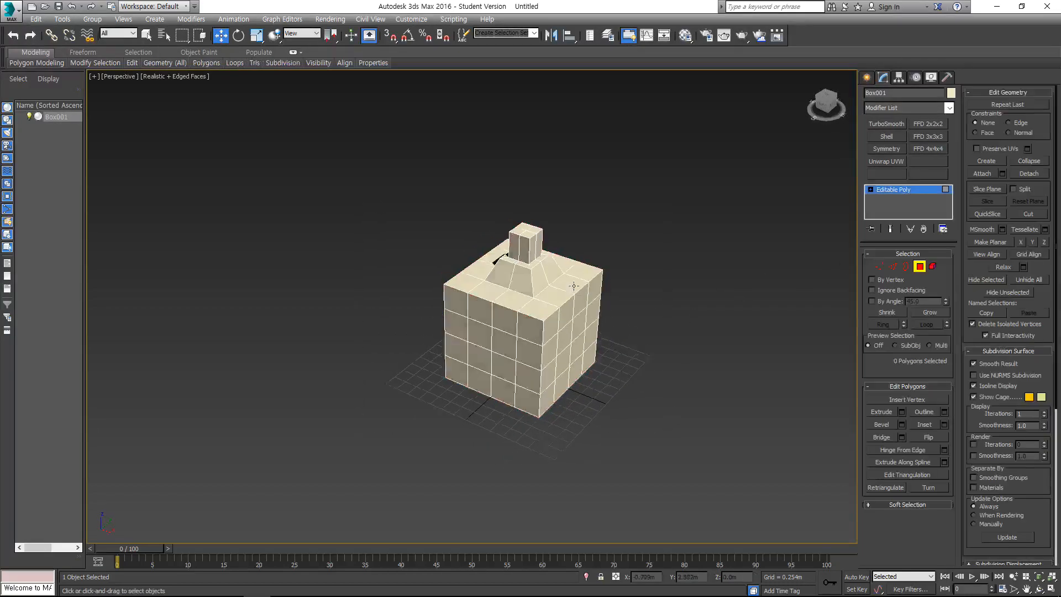
Select the eight polygons that make up the two upper rows of one side of the cube
scroll(569, 331, up, 4)
click(574, 334)
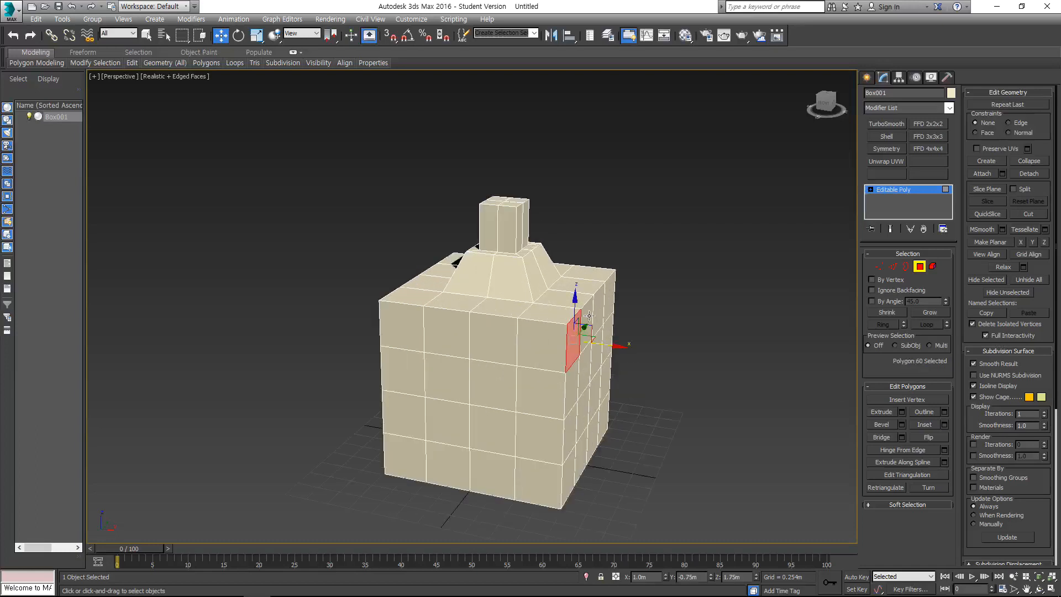
key(q)
ctrl+click(587, 322)
ctrl+click(600, 311)
ctrl+click(607, 305)
mouse_move(607, 307)
alt+middle_down()
mouse_move(571, 332)
mouse_move(613, 333)
mouse_move(605, 302)
alt+middle_up()
ctrl+click(552, 380)
ctrl+click(578, 368)
ctrl+click(603, 357)
ctrl+click(629, 346)
scroll(604, 302, up, 4)
Pull a copy of the eight selected polygons about 0.25 m outward from the cube along the X axis
key(w)
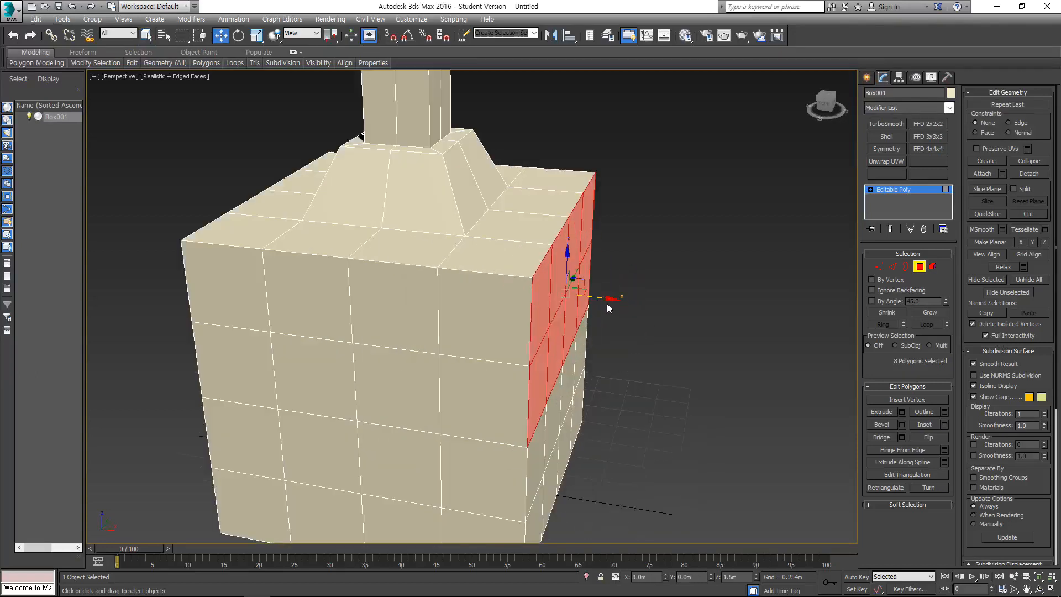
key(r)
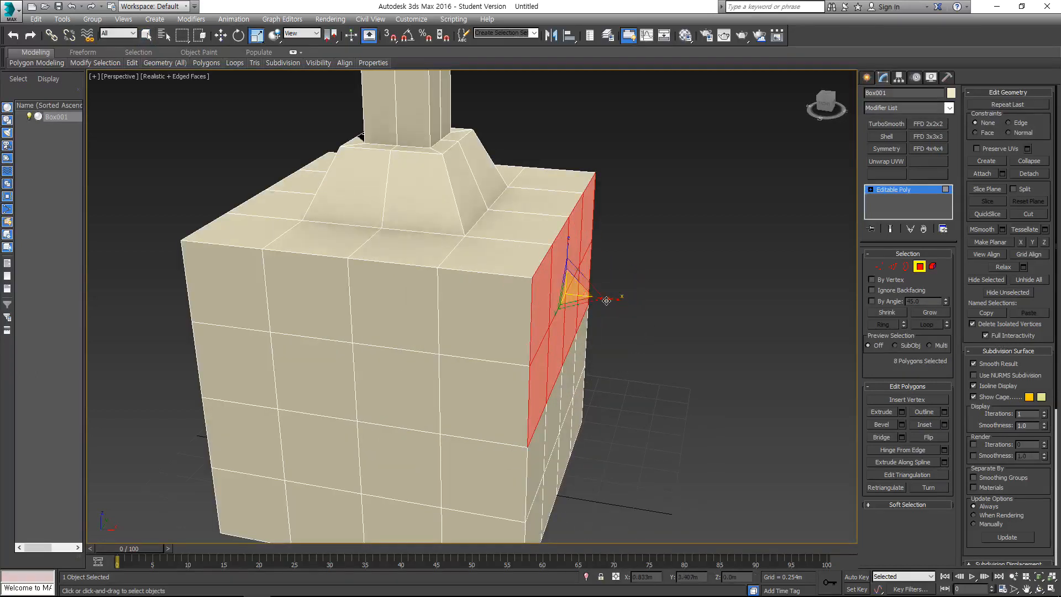
key(e)
key(w)
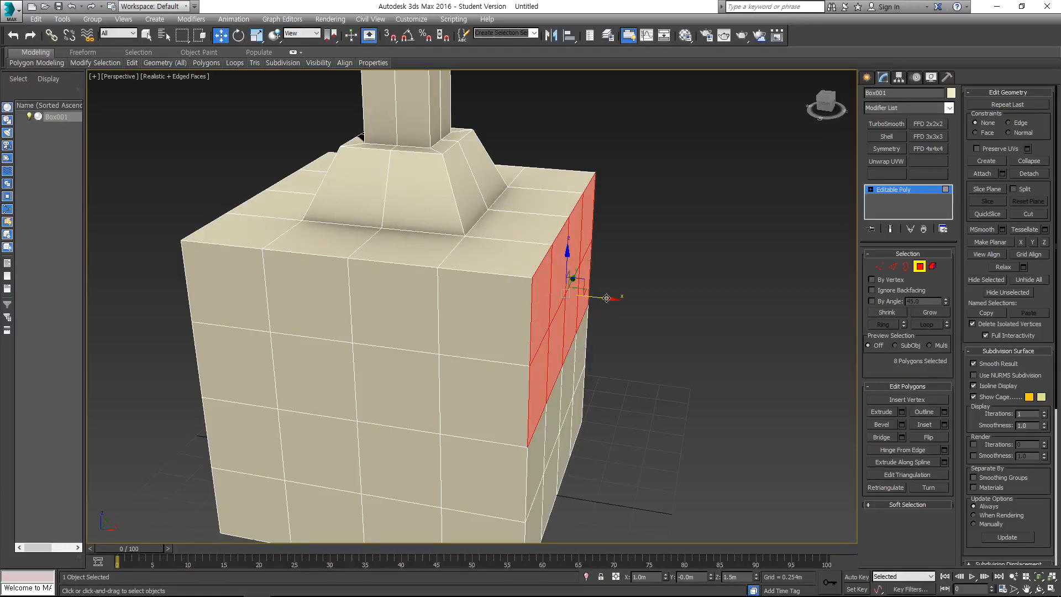
shift+drag(608, 298, 646, 310)
Compare the object and element clone options, and clone the polygons to a separate object named Object001
mouse_move(532, 282)
mouse_down()
mouse_move(689, 210)
mouse_move(670, 245)
mouse_move(697, 246)
mouse_up()
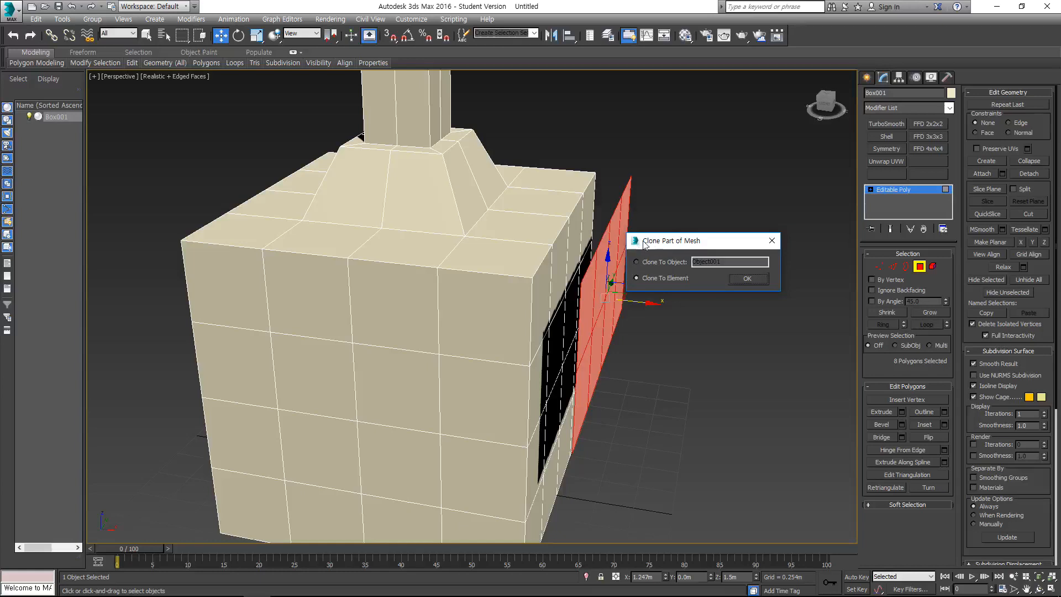
click(636, 263)
mouse_move(670, 242)
mouse_down()
mouse_move(706, 242)
mouse_move(672, 238)
mouse_up()
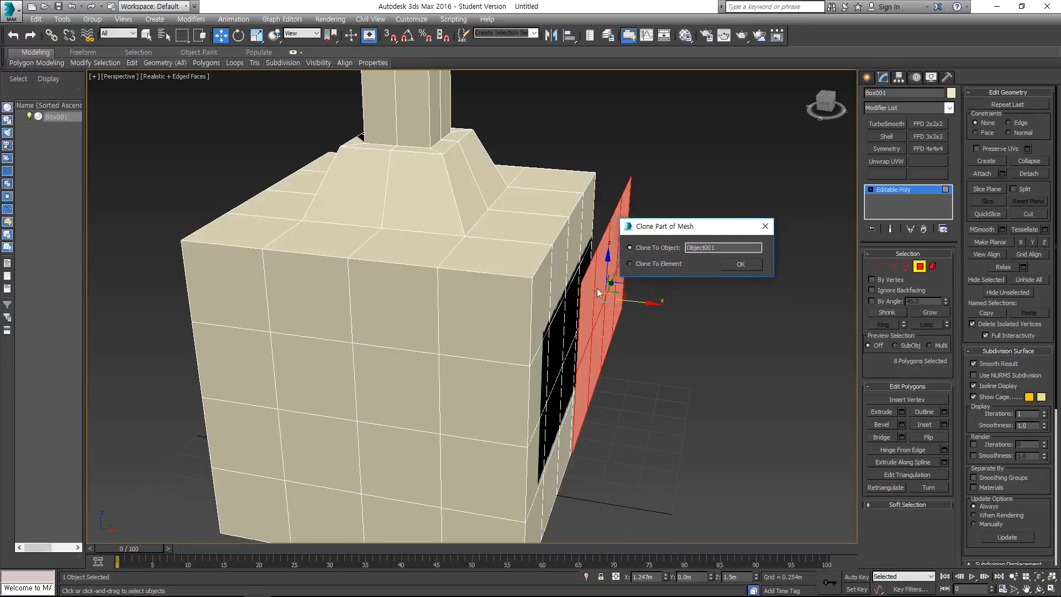
click(644, 263)
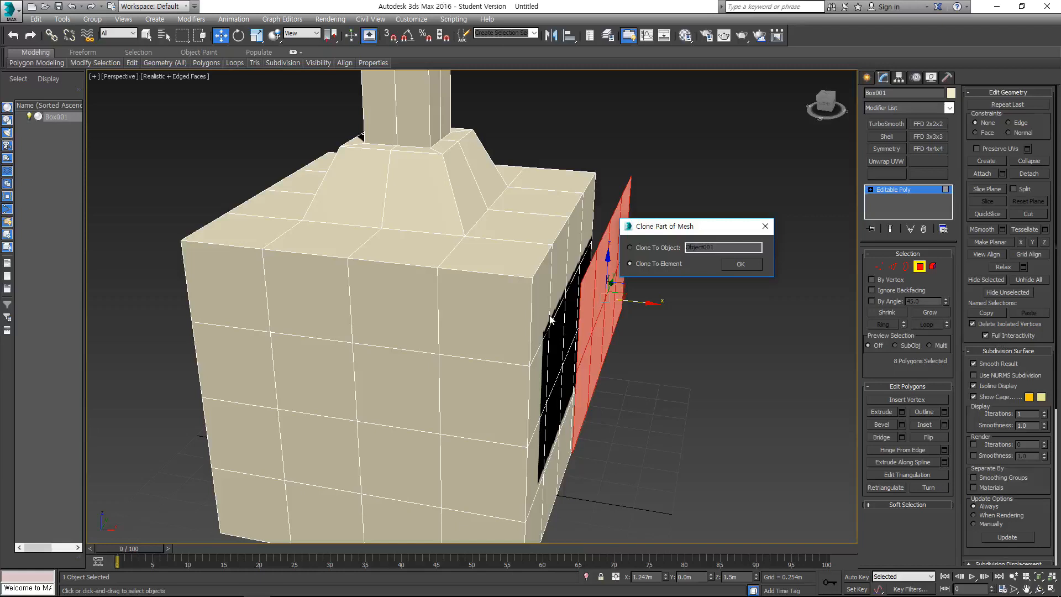
click(630, 248)
click(631, 264)
mouse_move(649, 231)
mouse_down()
mouse_move(691, 234)
mouse_move(676, 237)
mouse_up()
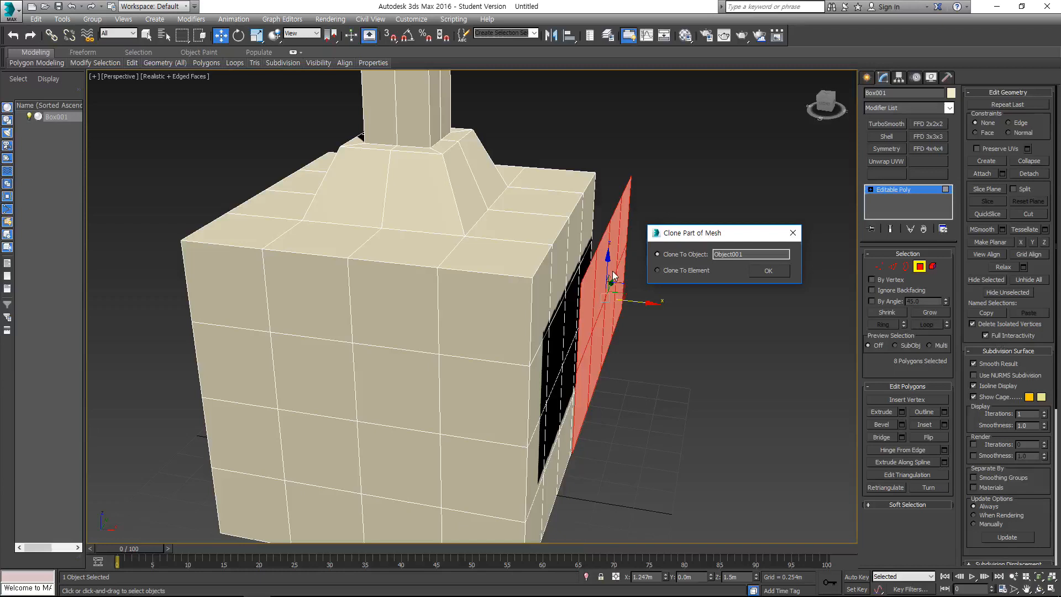
click(765, 271)
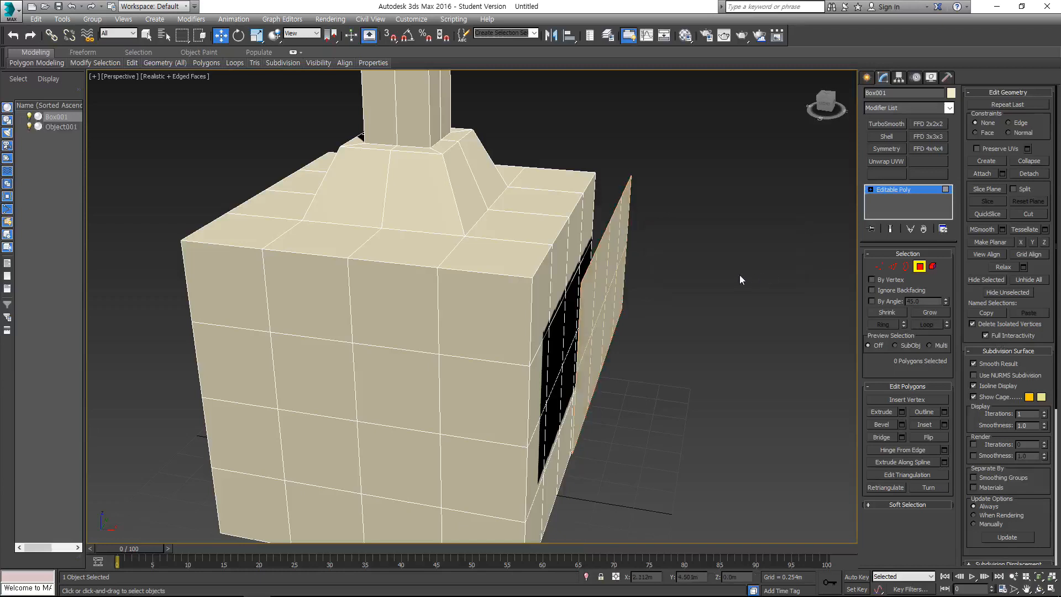
Leave polygon editing, test-move the cube and the cloned polygon sheet separately, and undo each move
click(886, 190)
scroll(531, 387, down, 5)
drag(531, 387, 459, 320)
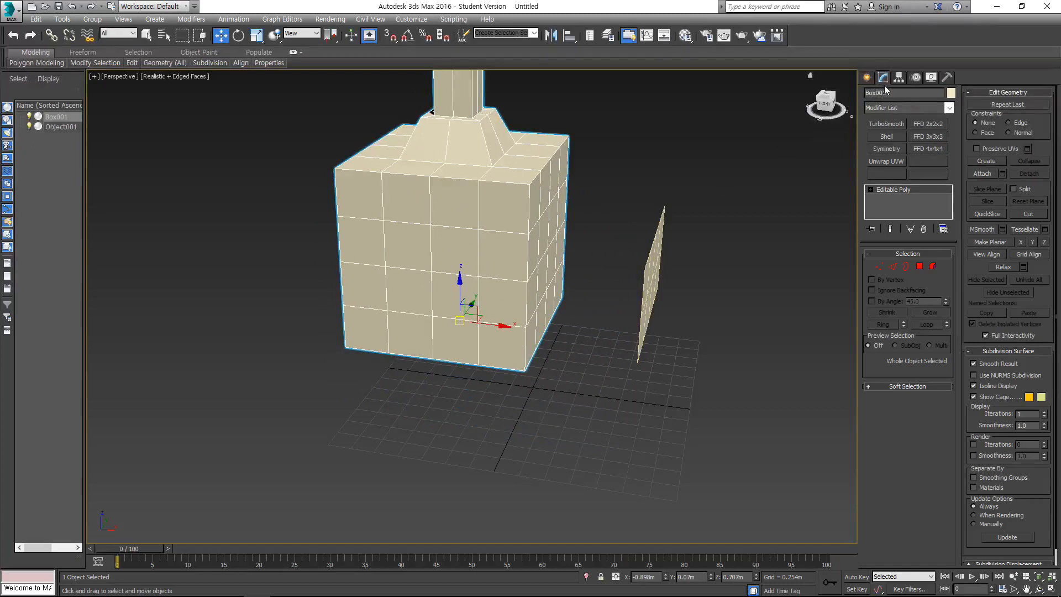
key(ctrl+z)
click(721, 304)
click(656, 276)
mouse_move(694, 274)
alt+middle_down()
mouse_move(700, 265)
mouse_move(658, 260)
mouse_move(686, 247)
mouse_move(697, 258)
alt+middle_up()
drag(531, 401, 531, 372)
key(ctrl+z)
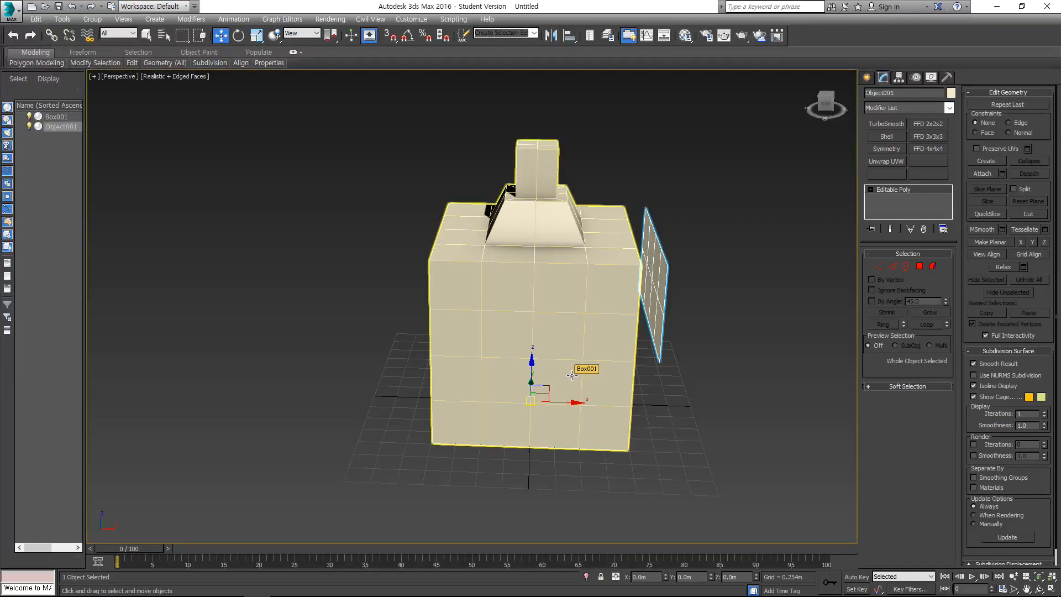
Clone the cube's whole element about 2.5 m along the Y axis to a separate object named Object002
alt+middle_drag(572, 376, 625, 339)
click(541, 389)
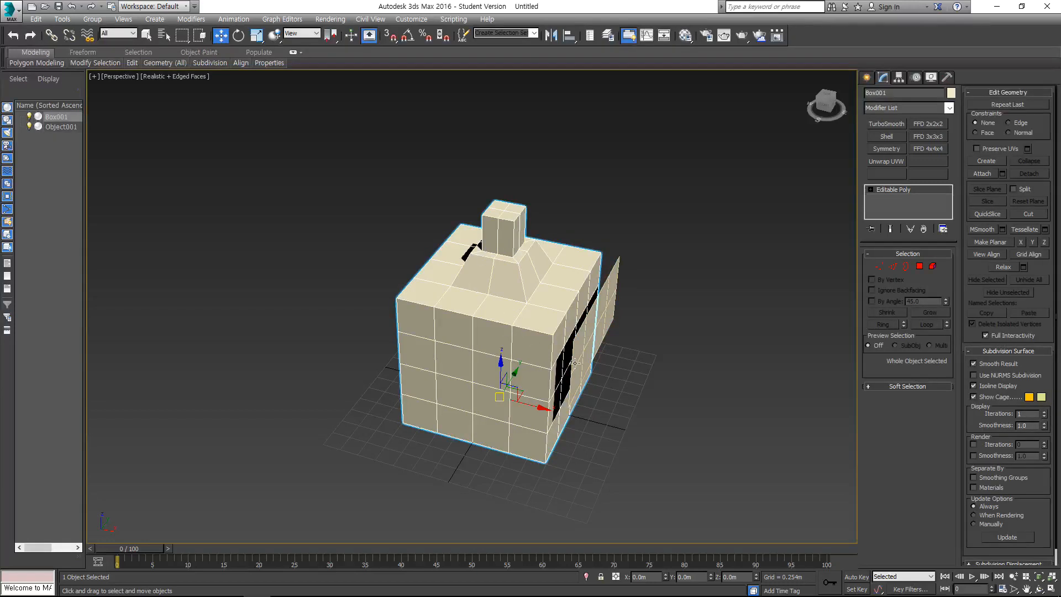
click(932, 267)
click(562, 334)
middle_drag(562, 335, 636, 297)
middle_drag(373, 293, 614, 313)
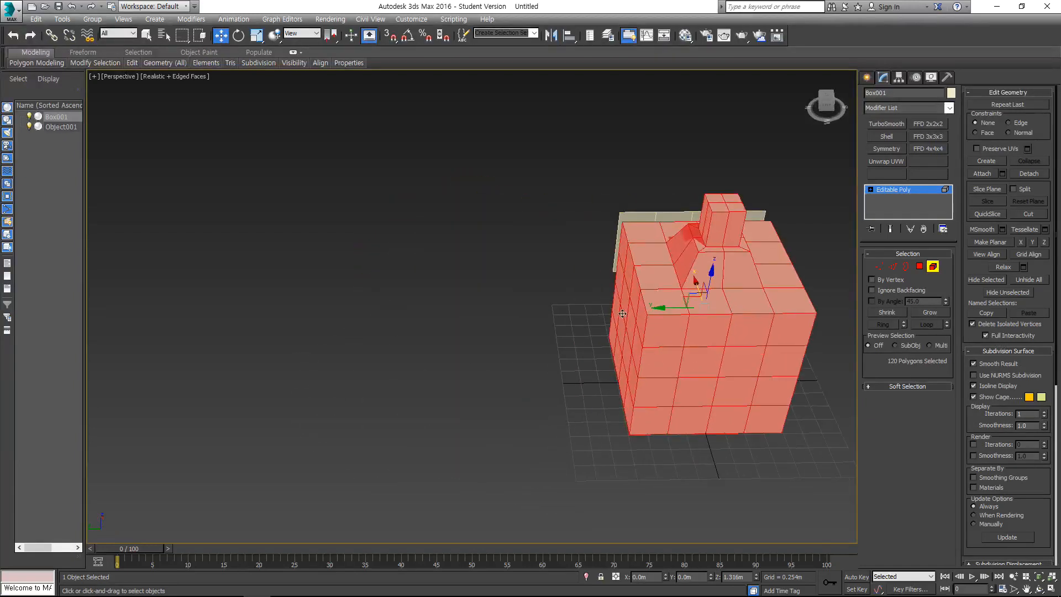
shift+drag(659, 308, 470, 322)
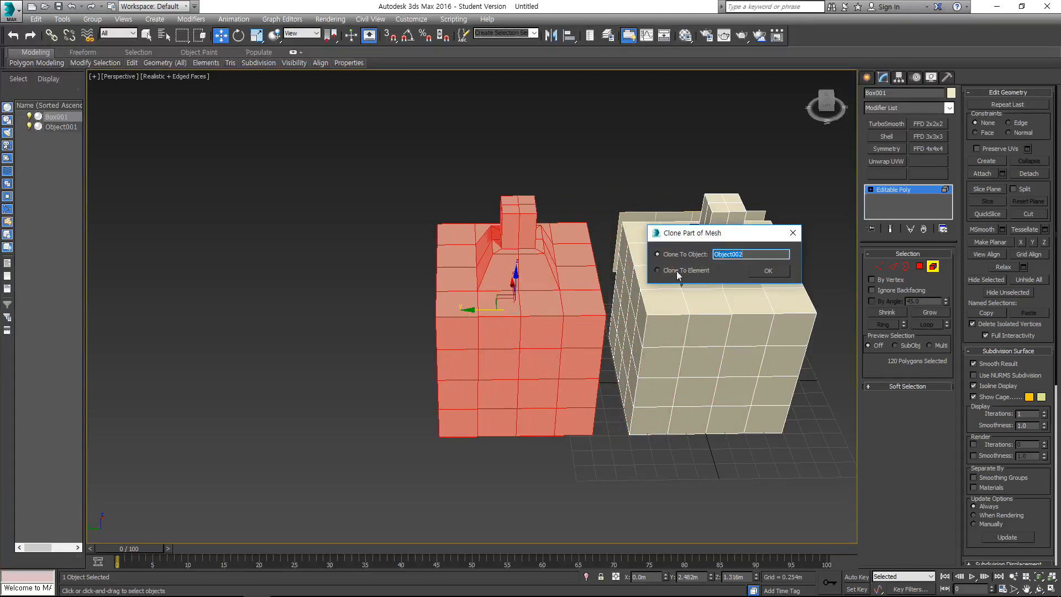
click(766, 271)
click(890, 193)
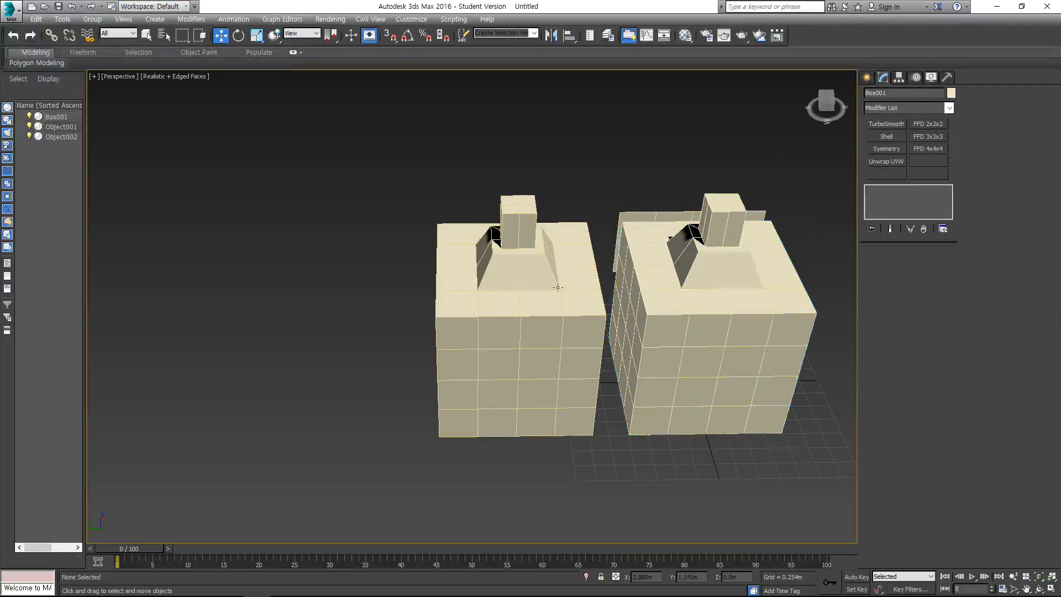
Delete the cube that was cloned from the element
click(577, 266)
key(q)
alt+middle_drag(680, 323, 626, 267)
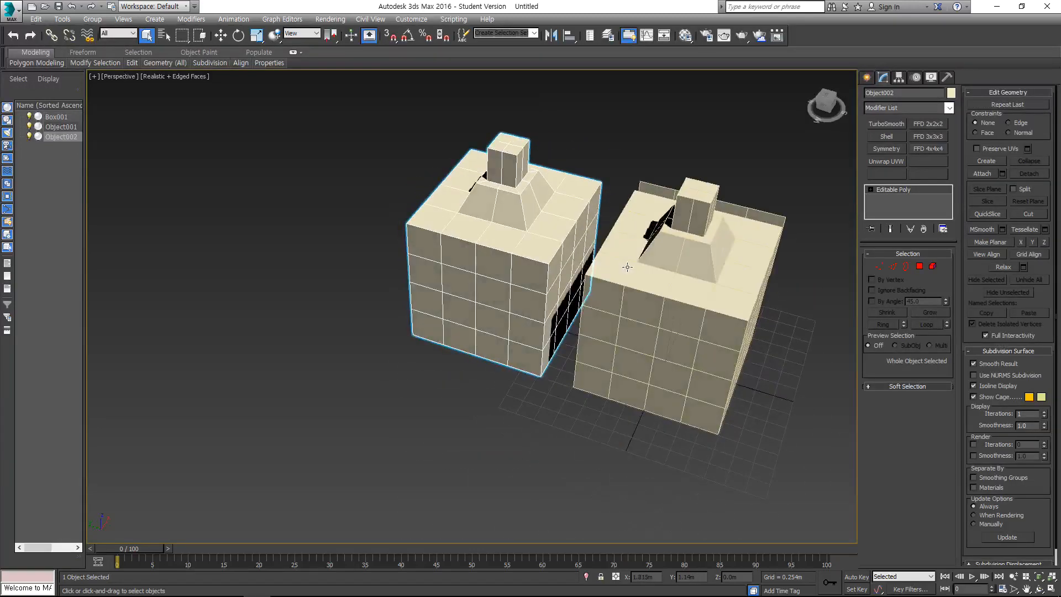
key(Delete)
Clone the original cube about 2.64 m along the Y axis as six separate copies using the Copy option
click(711, 294)
middle_drag(711, 294, 598, 282)
key(w)
middle_drag(467, 279, 520, 268)
scroll(521, 272, down, 3)
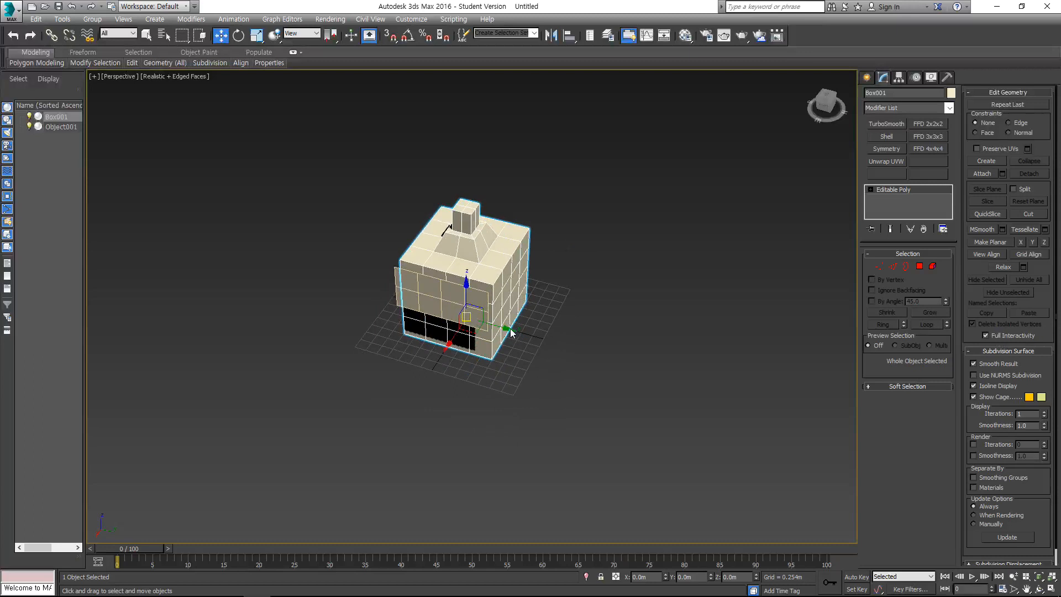
shift+drag(507, 328, 625, 353)
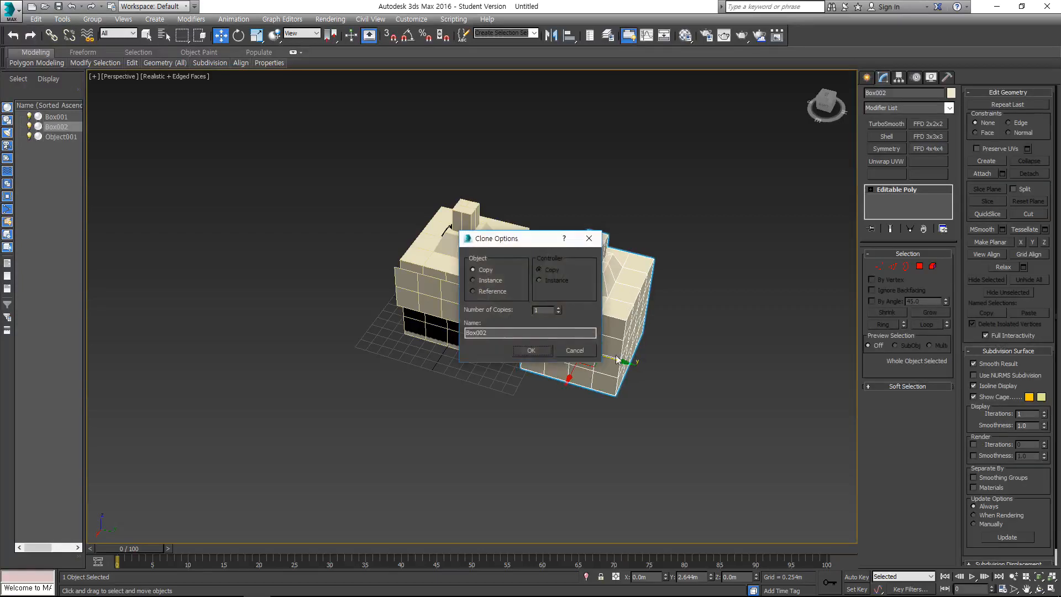
mouse_move(523, 244)
mouse_down()
mouse_move(471, 220)
mouse_move(521, 180)
mouse_move(454, 222)
mouse_move(472, 211)
mouse_up()
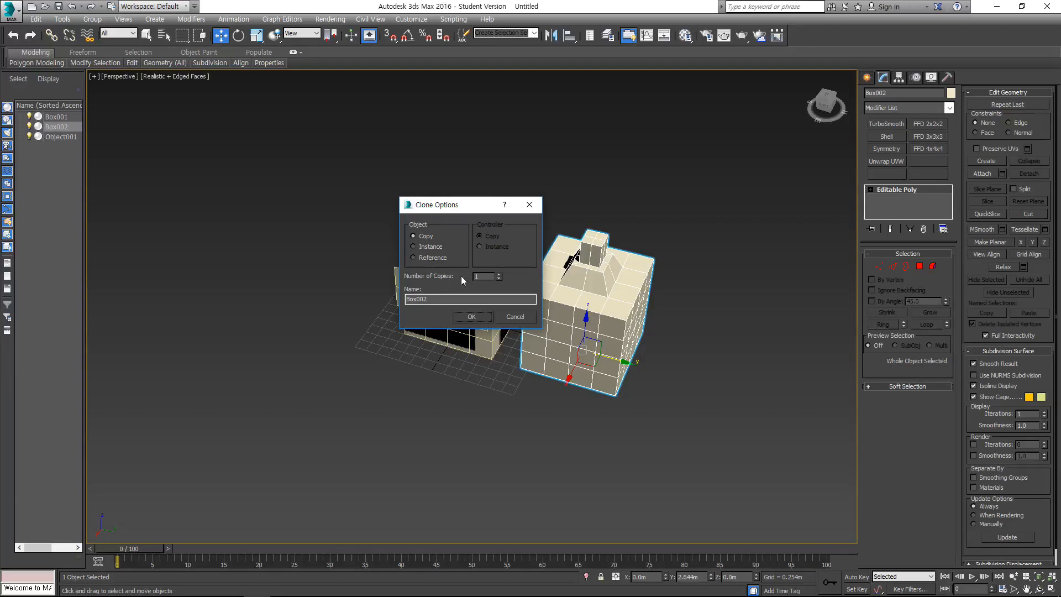
drag(480, 214, 407, 338)
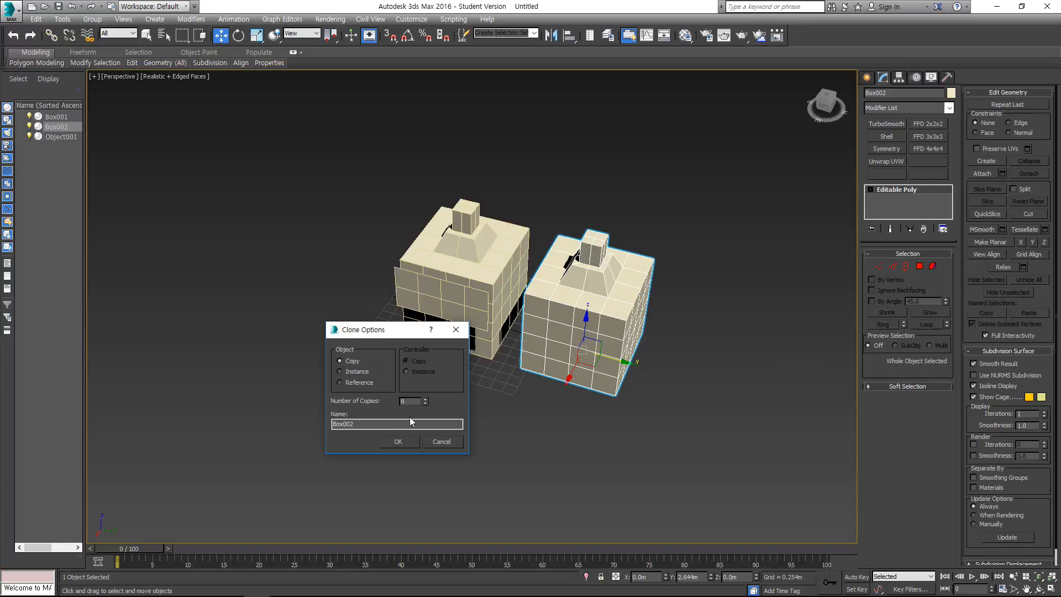
click(400, 442)
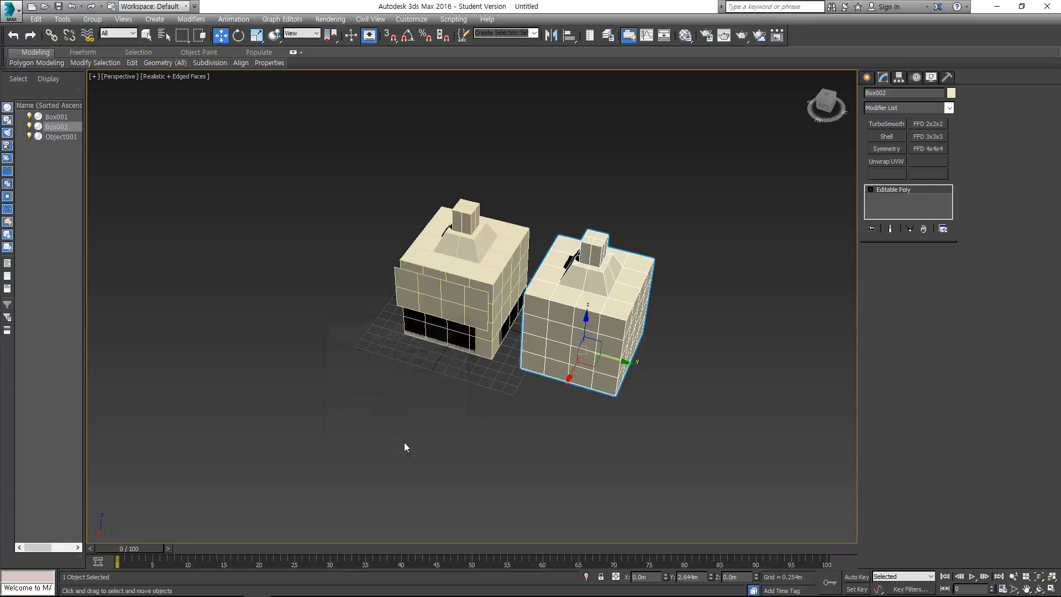
scroll(488, 336, down, 5)
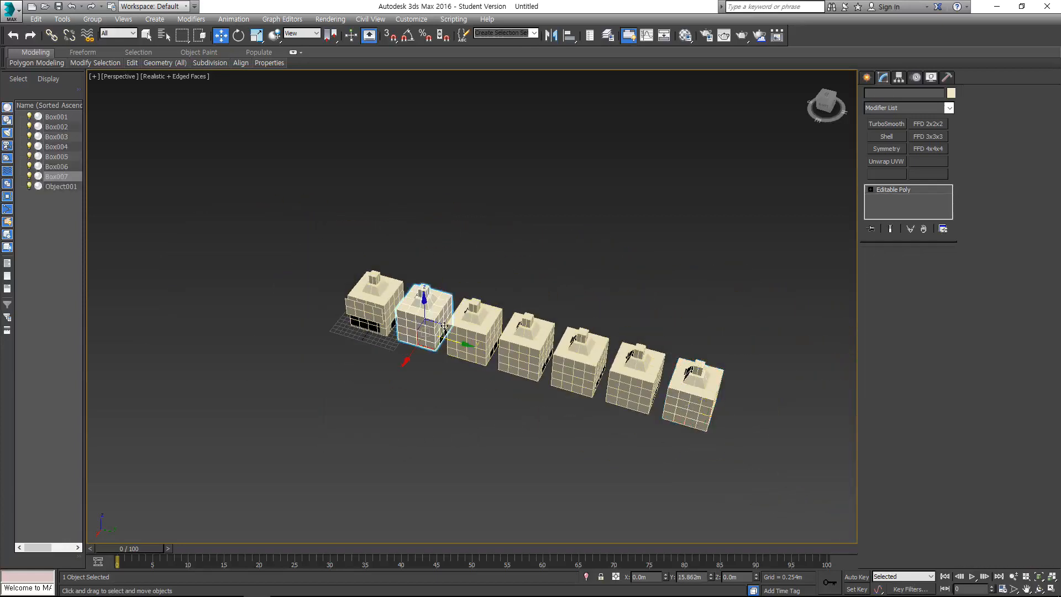
Select each of the seven cubes in turn to examine whether they are separate objects, and clear the selection
click(474, 335)
click(525, 349)
click(580, 365)
click(627, 390)
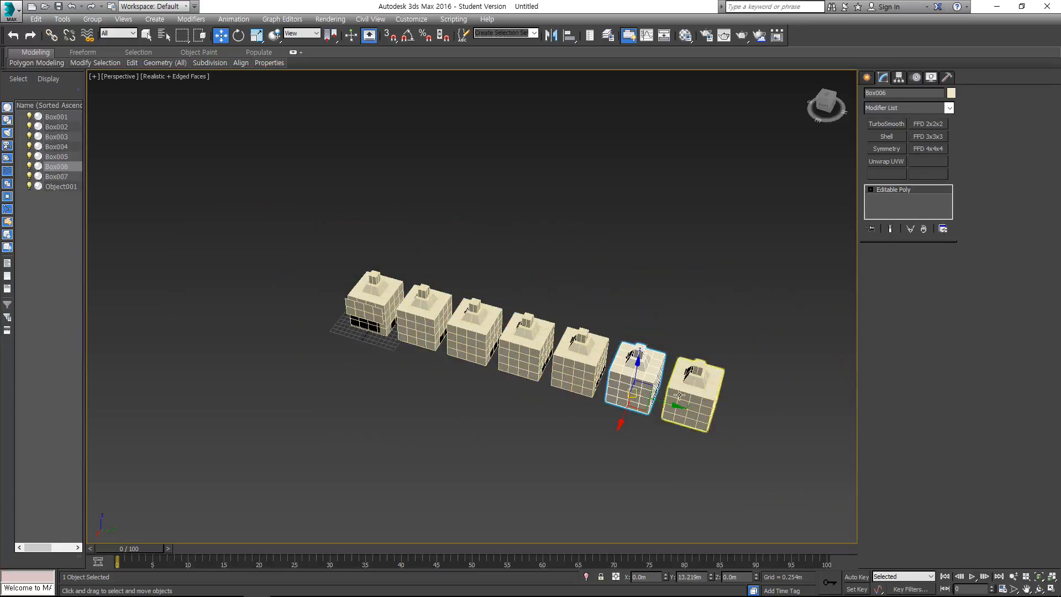
click(691, 387)
click(374, 301)
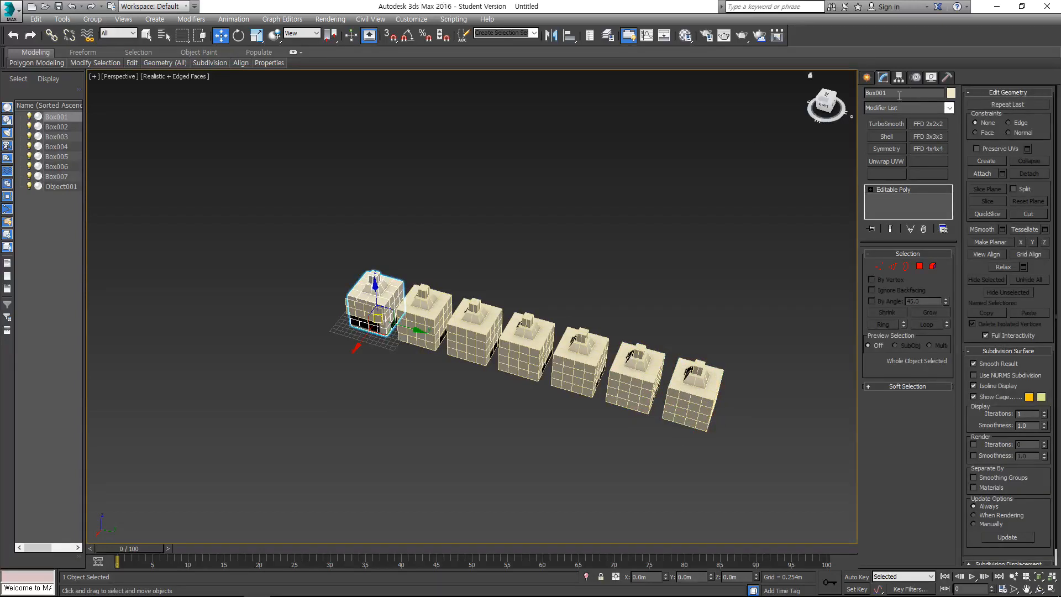
click(423, 319)
click(474, 335)
click(525, 348)
click(581, 365)
click(630, 387)
click(680, 398)
click(374, 301)
click(423, 319)
click(474, 335)
click(530, 357)
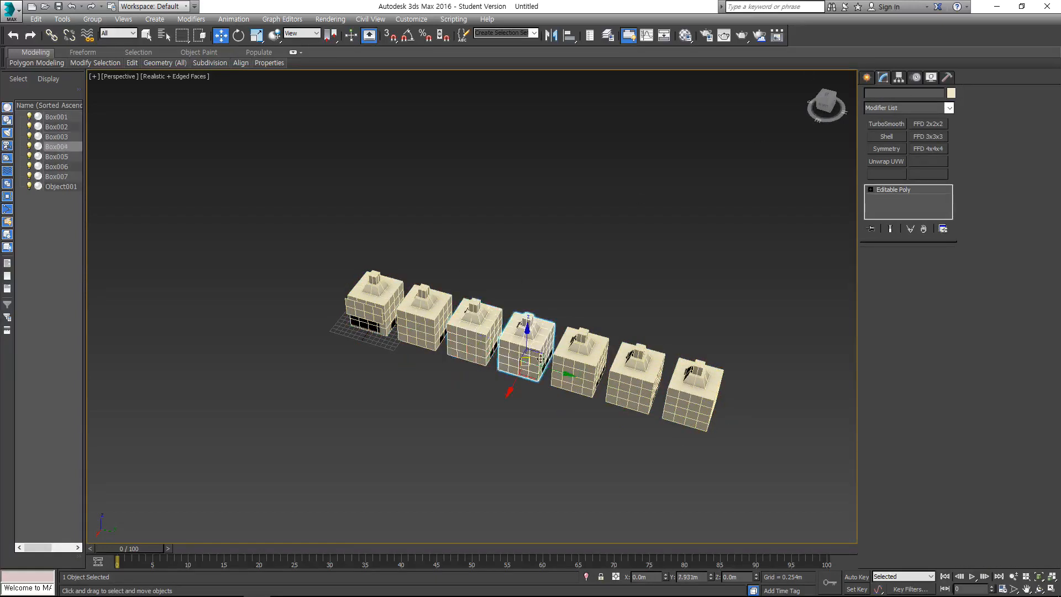
click(581, 369)
click(760, 484)
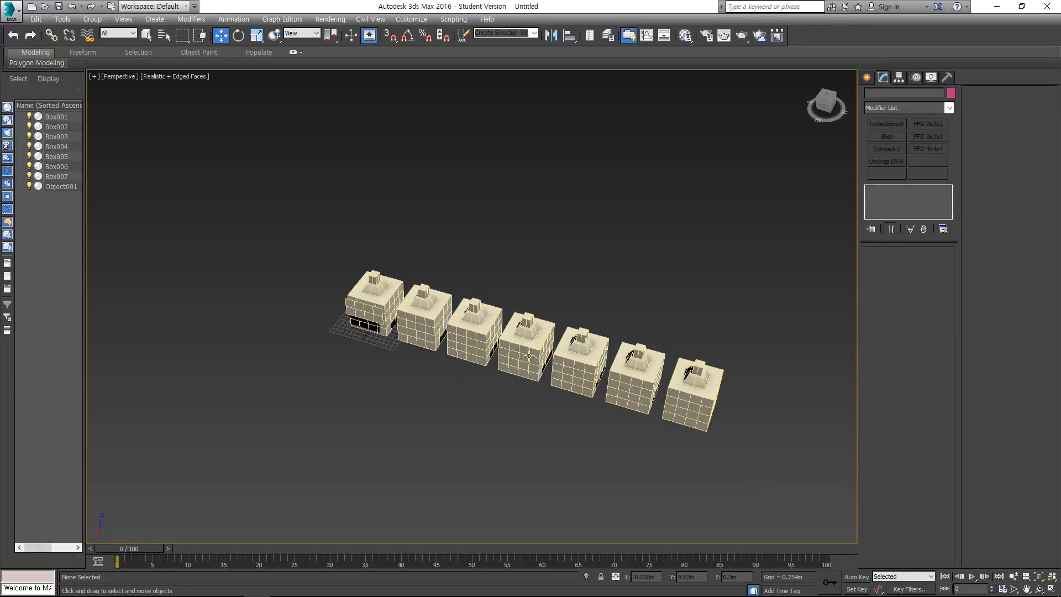
Examine the row of cubes from the opposite side, selecting the original and several of its copies individually
middle_drag(492, 331, 547, 307)
scroll(536, 302, up, 3)
click(415, 260)
middle_drag(421, 252, 474, 319)
scroll(491, 278, up, 3)
key(e)
key(q)
key(r)
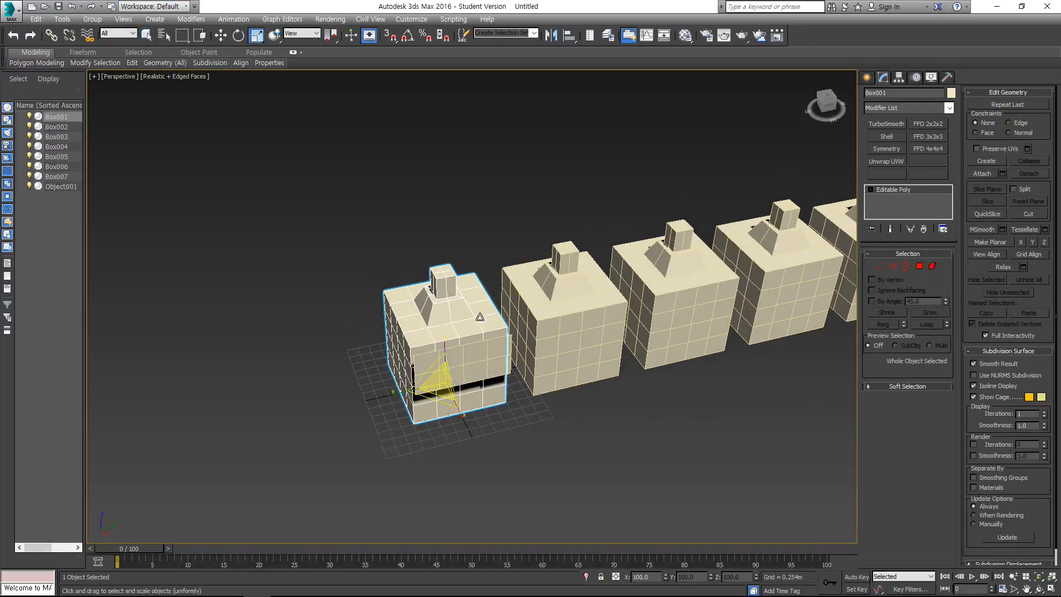
key(w)
scroll(498, 310, up, 4)
alt+middle_drag(525, 308, 276, 309)
middle_drag(468, 299, 501, 369)
scroll(492, 353, down, 3)
click(468, 282)
middle_drag(454, 271, 510, 338)
click(464, 276)
click(420, 232)
click(382, 188)
click(346, 155)
key(q)
alt+middle_drag(596, 352, 614, 284)
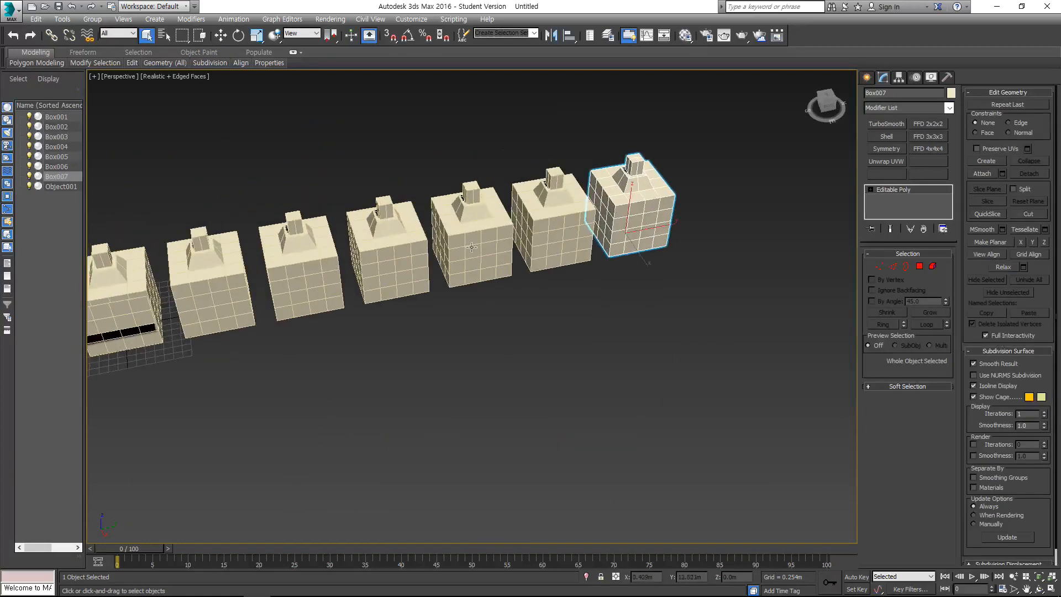
Select the original cube with the bridged openings and isolate it from the other objects
middle_drag(190, 275, 410, 282)
scroll(410, 282, up, 2)
scroll(409, 282, up, 2)
click(409, 282)
alt+middle_drag(511, 298, 439, 272)
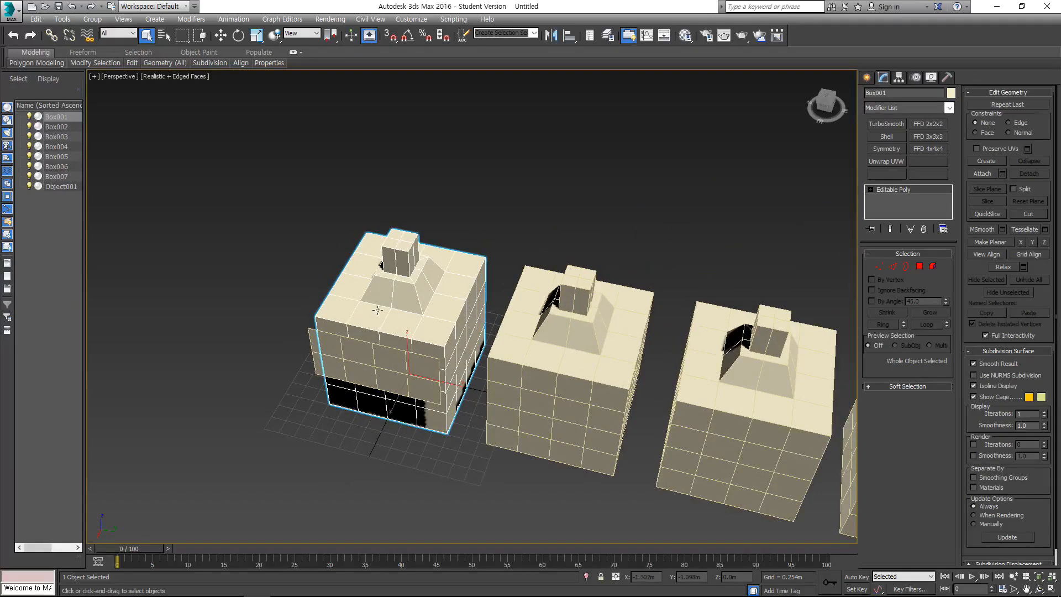
alt+middle_drag(407, 271, 758, 276)
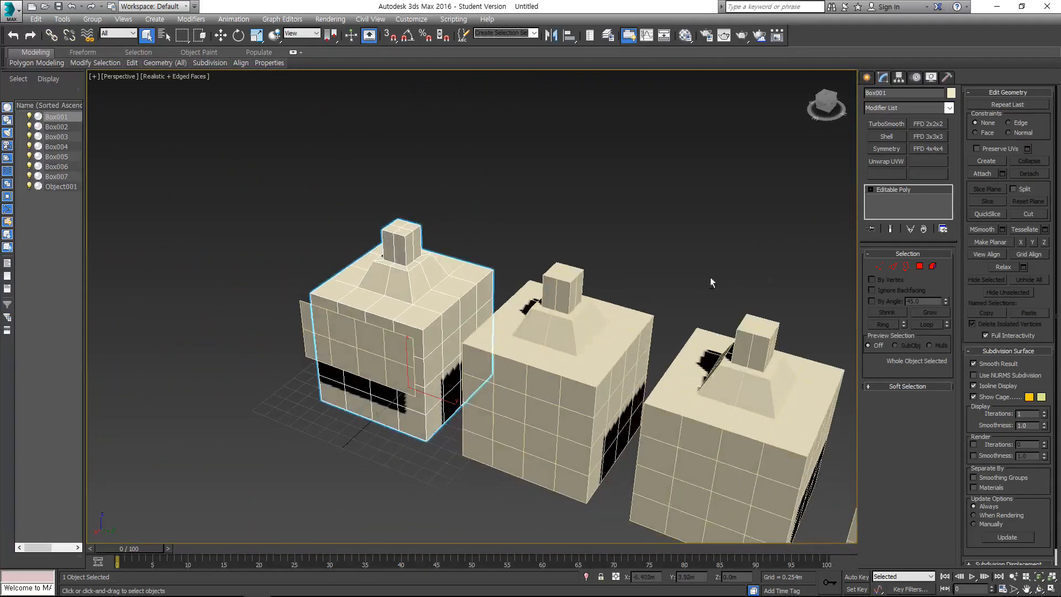
middle_drag(495, 285, 571, 289)
scroll(571, 289, up, 1)
key(w)
mouse_move(472, 319)
middle_down()
mouse_move(509, 299)
mouse_move(434, 329)
mouse_move(484, 306)
mouse_move(464, 314)
mouse_move(485, 322)
middle_up()
scroll(513, 300, down, 3)
key(q)
key(alt+q)
key(w)
middle_drag(455, 365, 438, 345)
scroll(438, 345, down, 3)
Clone the isolated cube about 0.16 m up along the Z axis, and set the copy's Z position to 0
shift+drag(428, 352, 452, 338)
click(531, 351)
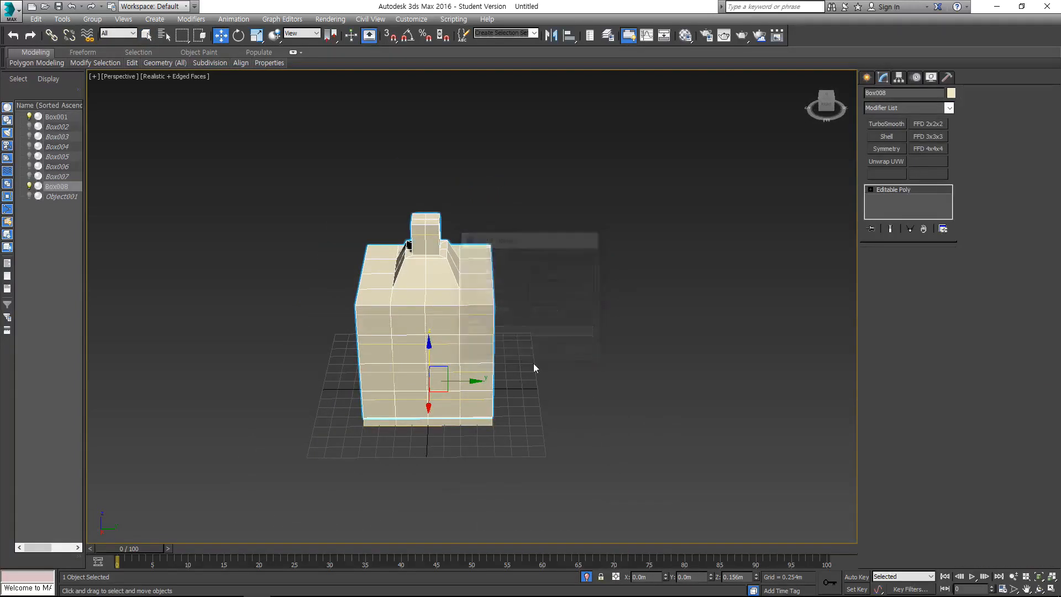
drag(657, 576, 567, 580)
key(Tab)
key(Tab)
text(0)
key(Return)
Delete the overlapping copy of the isolated cube
middle_drag(456, 325, 520, 319)
key(Delete)
Create a physical camera from the current perspective view and delete it
click(518, 334)
key(ctrl+c)
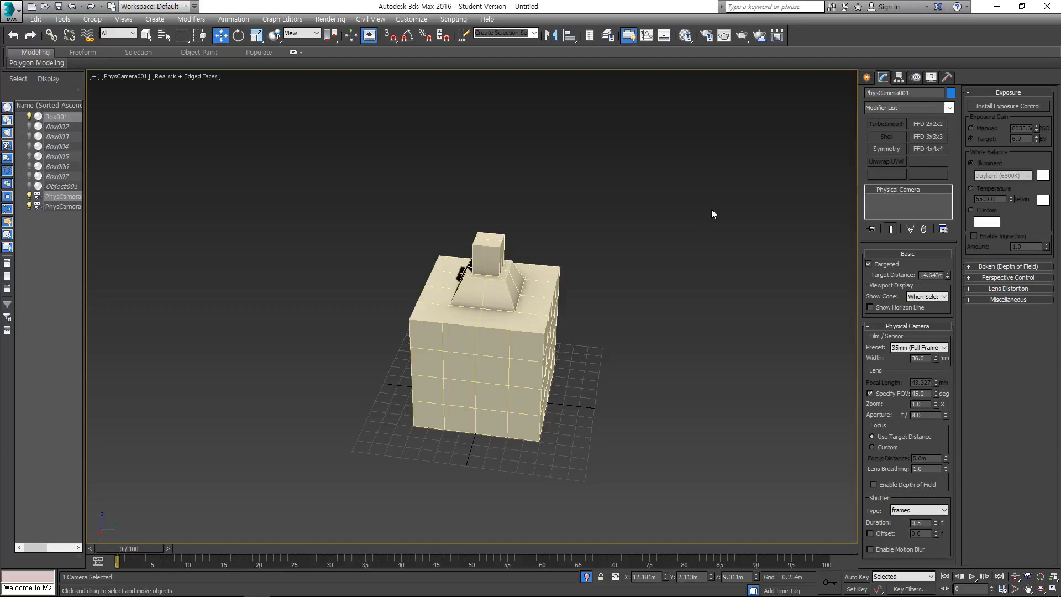
key(Delete)
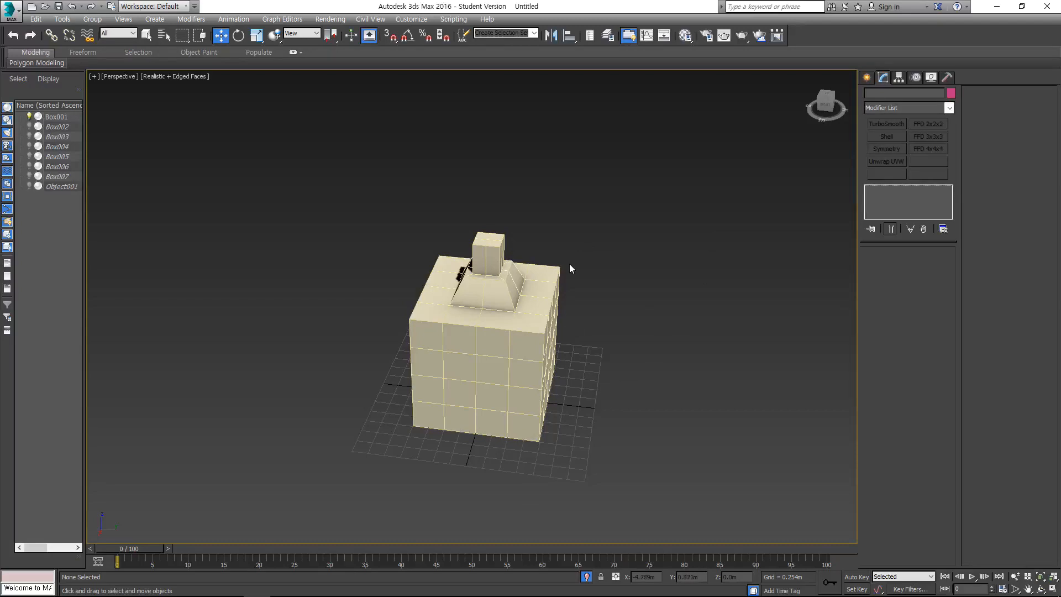
Clone the isolated cube in place without an offset, using the Copy option and the name Box008
drag(618, 234, 517, 320)
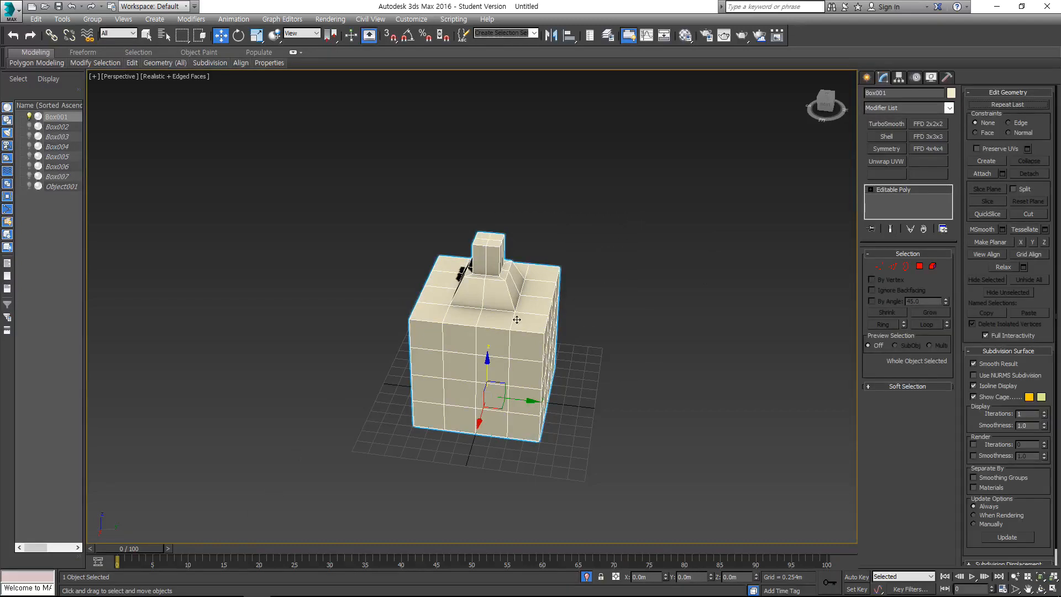
shift+click(492, 368)
mouse_move(522, 242)
mouse_down()
mouse_move(706, 213)
mouse_move(627, 251)
mouse_up()
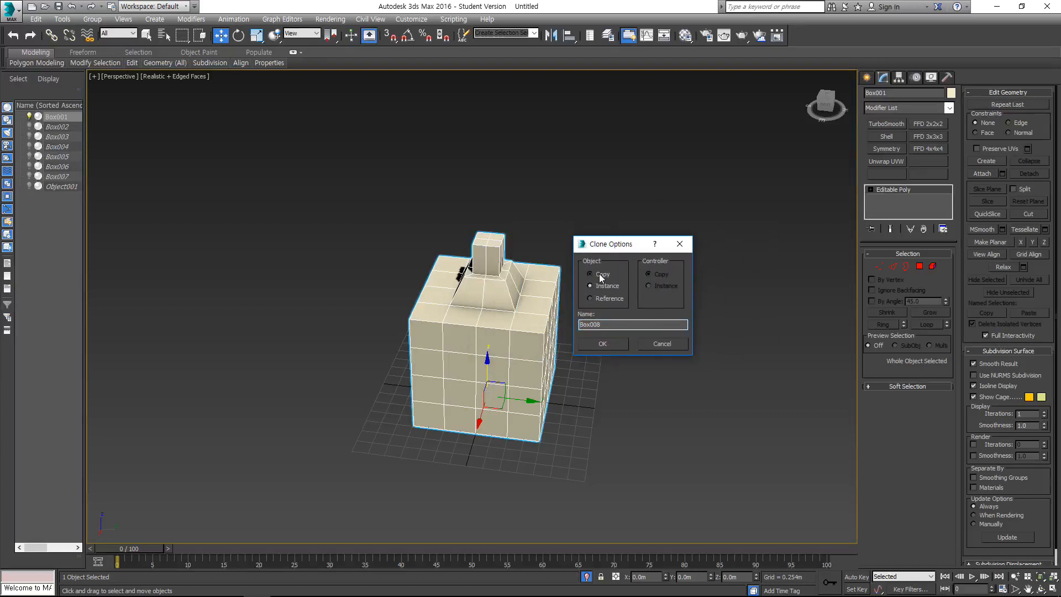
click(606, 344)
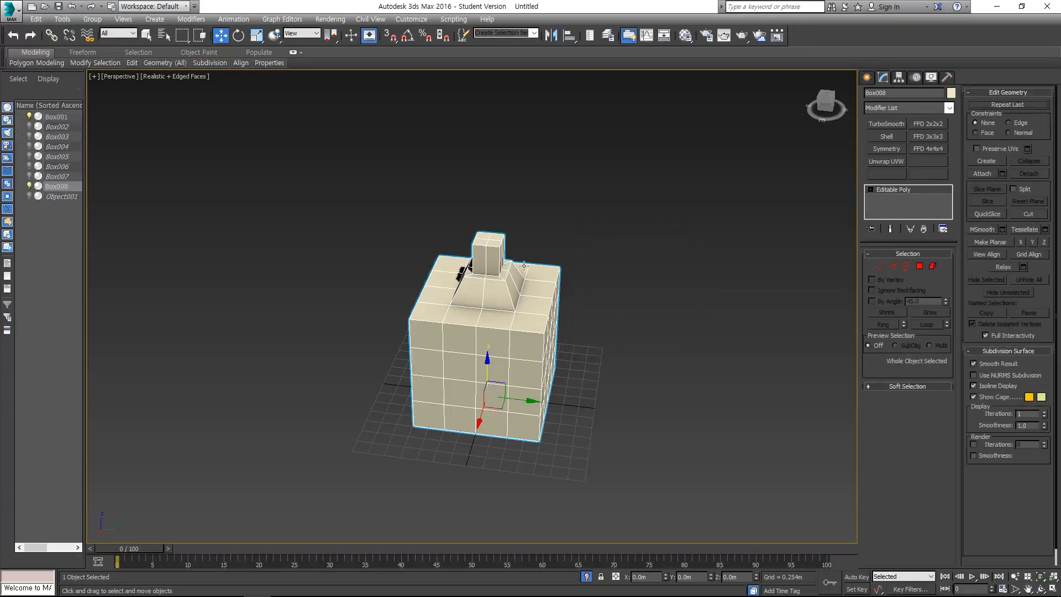
Move the in-place copy about 3.07 m up to separate it from the original, and remove the copy
drag(539, 400, 581, 244)
click(595, 275)
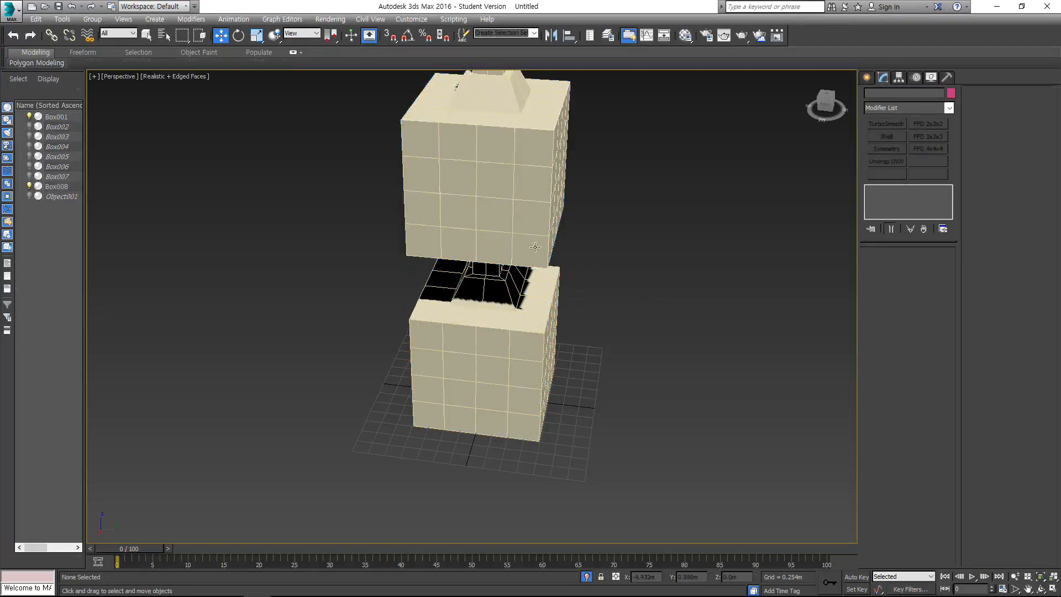
middle_drag(594, 275, 595, 341)
click(540, 307)
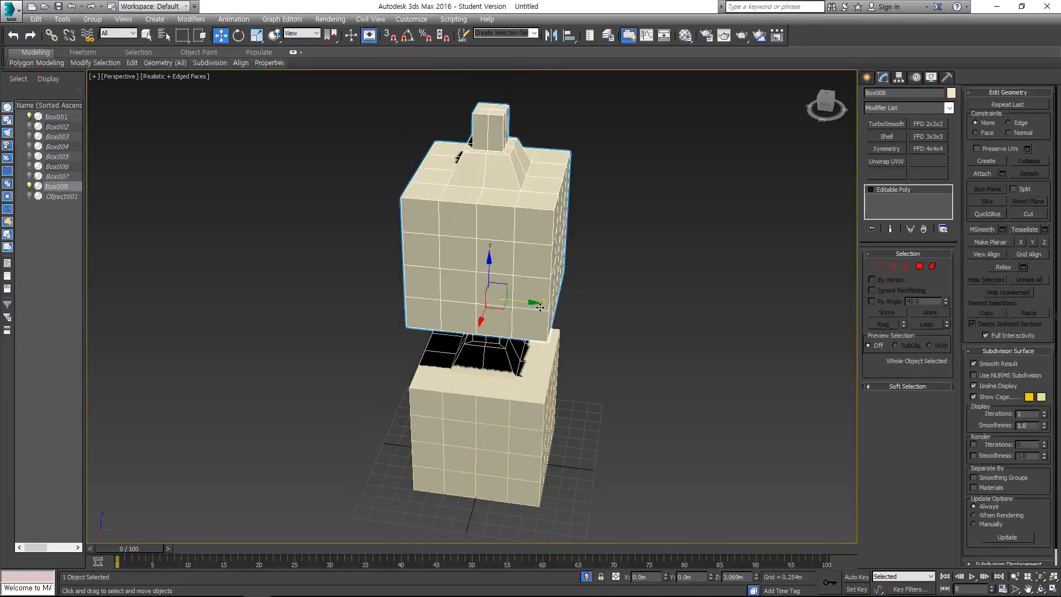
click(519, 374)
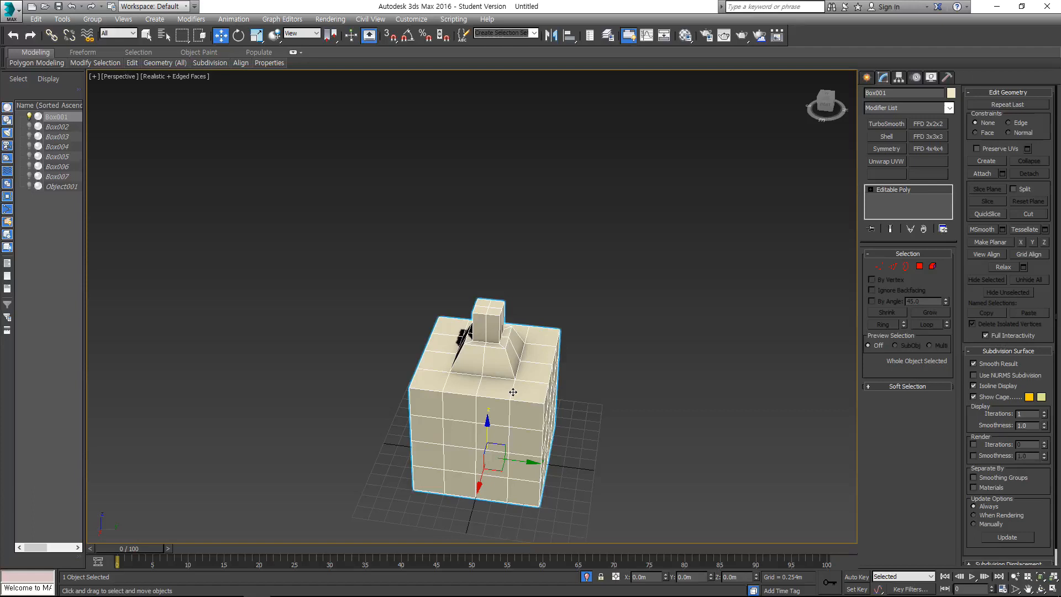
Create a physical camera matching the current view, undo it, and reselect the original cube
key(ctrl+c)
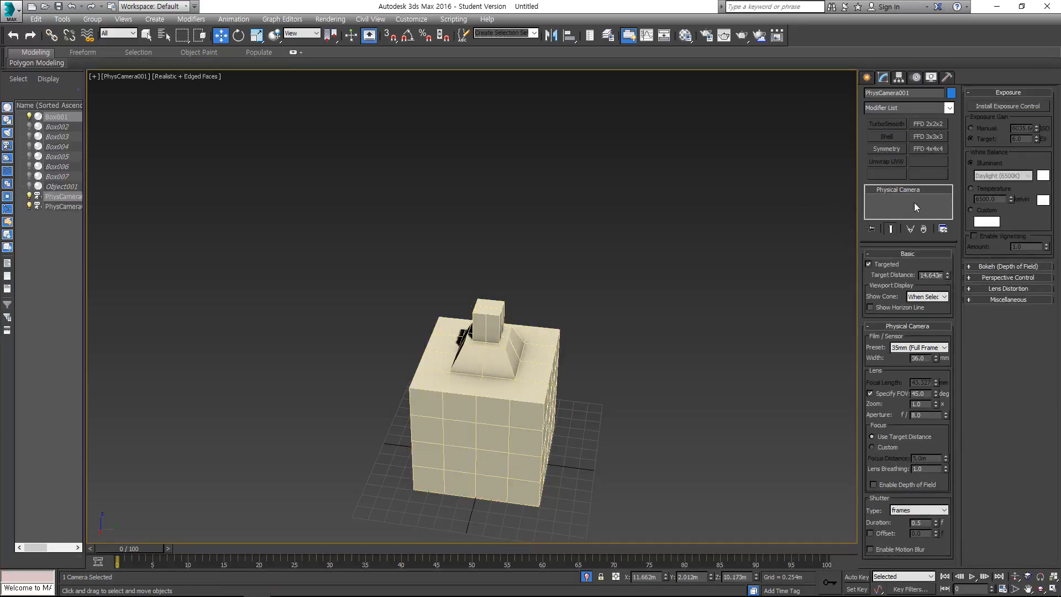
key(ctrl+z)
click(511, 346)
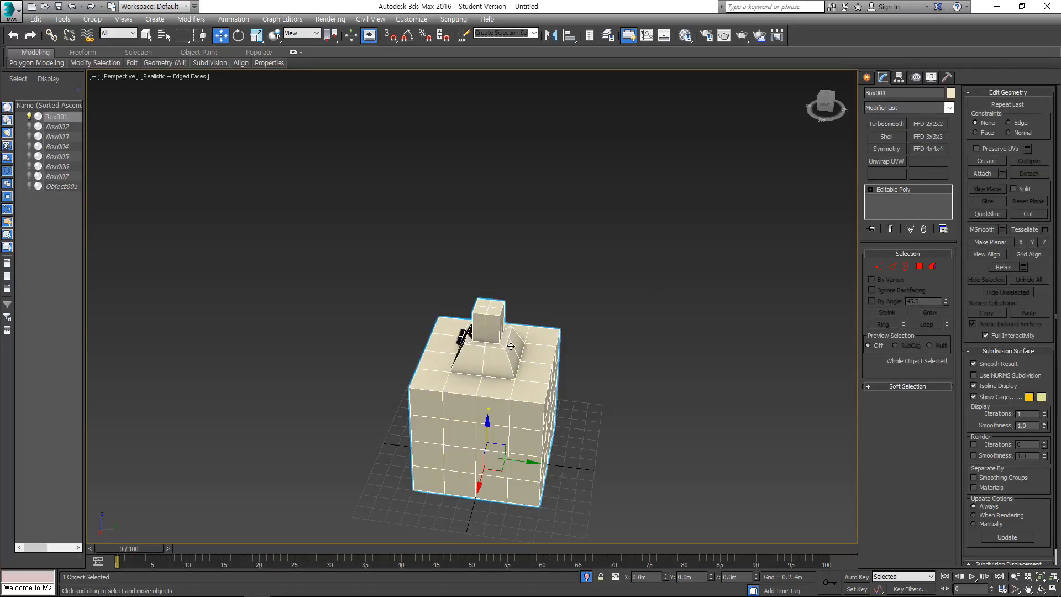
Review the clone options for the selected cube without cloning it, and look up the Clone command
key(ctrl+v)
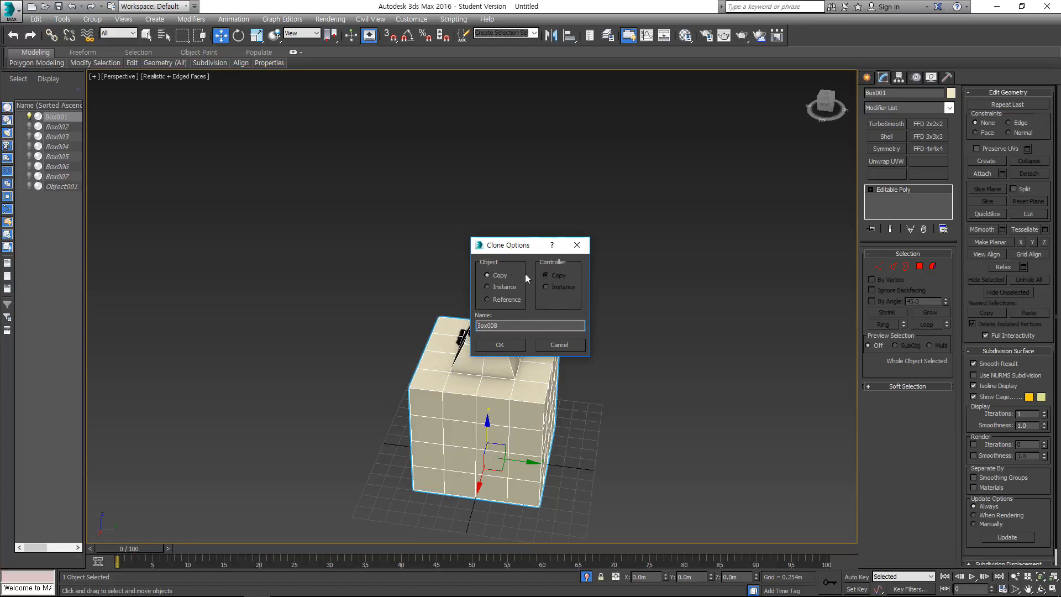
click(575, 350)
right_click(573, 296)
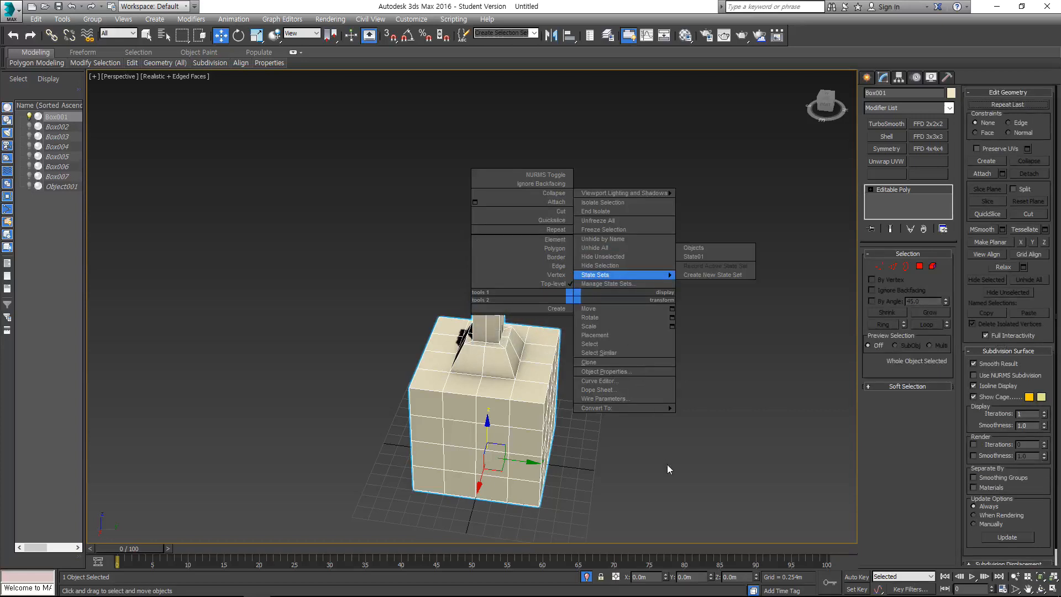
End the isolation so that all the cubes and the polygon sheet are shown again
click(587, 577)
middle_drag(578, 408, 539, 351)
scroll(494, 377, down, 2)
key(q)
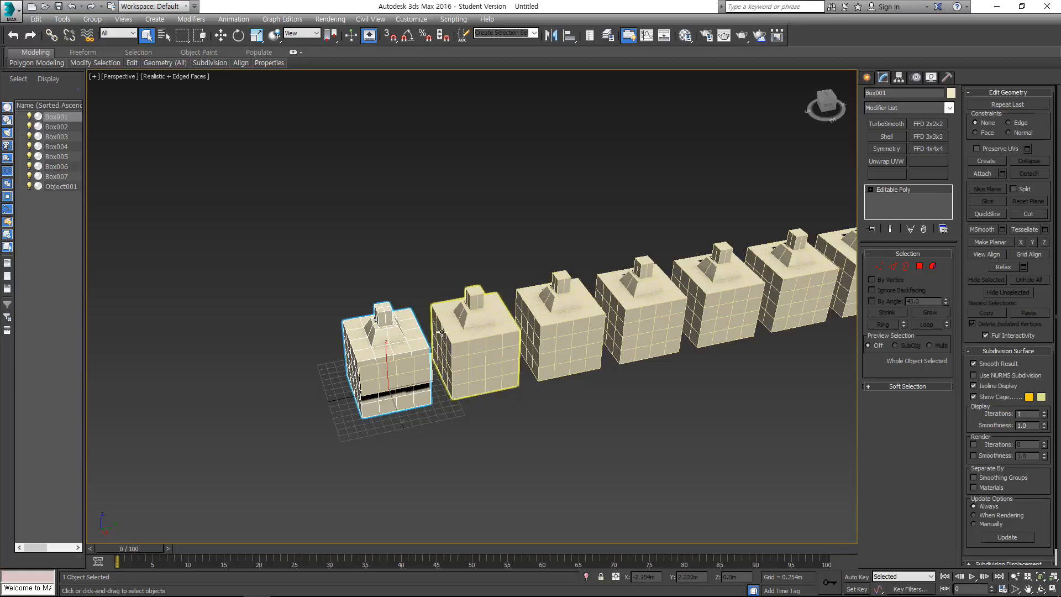
Select several cloned cubes one after another to examine them as independent objects
click(476, 323)
click(561, 308)
click(655, 296)
click(721, 283)
click(620, 313)
click(558, 335)
click(634, 307)
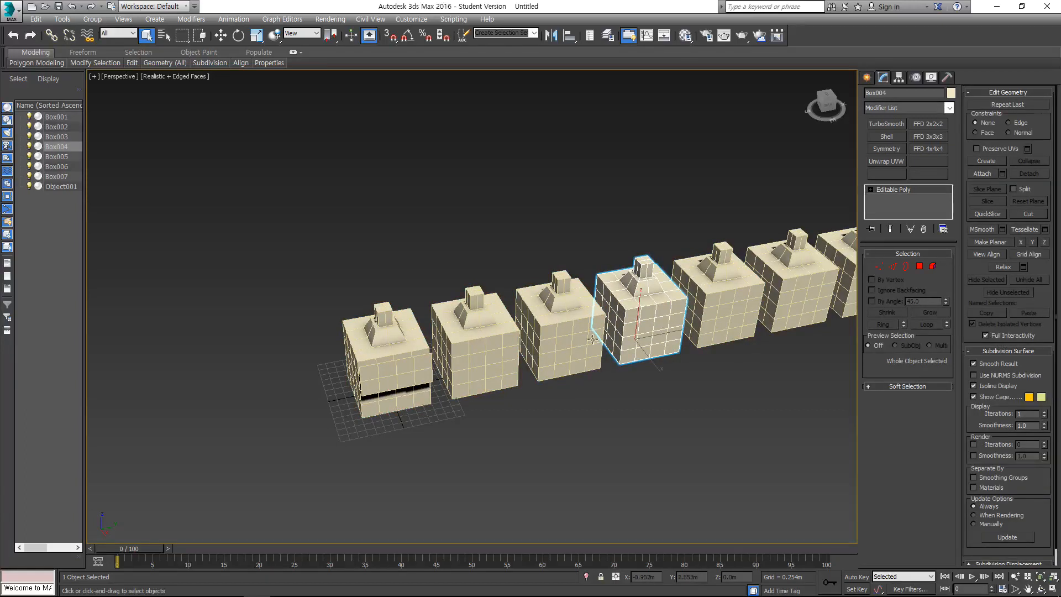
Delete the cloned polygon sheet in front of the first cube
click(400, 375)
key(Delete)
scroll(364, 401, down, 3)
middle_drag(463, 340, 398, 376)
scroll(364, 400, down, 2)
Examine the remaining cubes by selecting them individually and in small groups
click(437, 369)
click(404, 380)
drag(428, 428, 359, 376)
drag(555, 387, 502, 337)
click(603, 338)
middle_drag(525, 336, 569, 329)
click(553, 400)
Attach the second and third cubes in the row to the first cube to form one object
scroll(438, 372, up, 2)
click(399, 376)
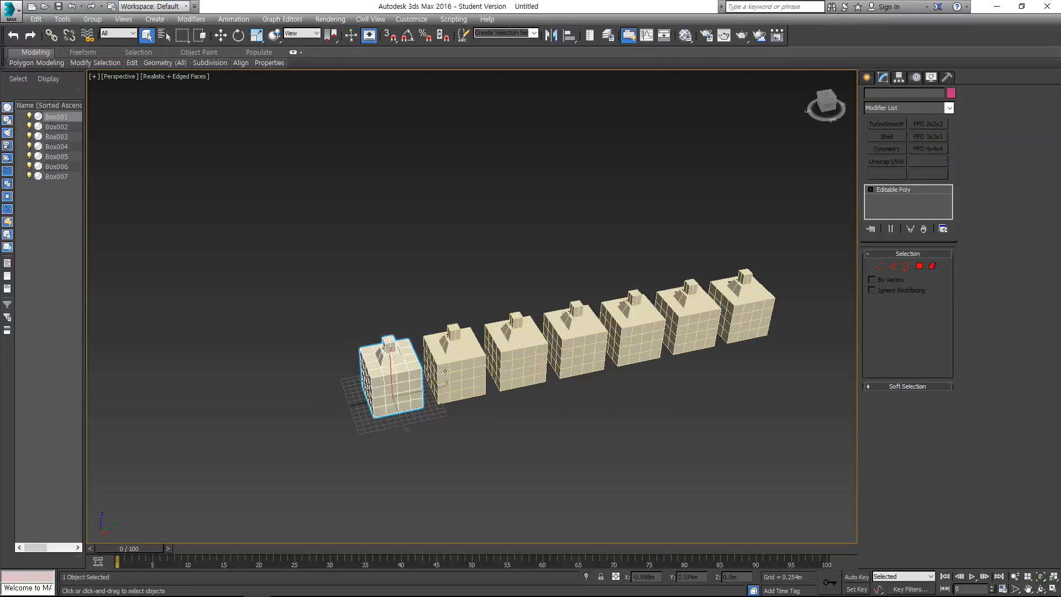
scroll(439, 371, up, 2)
click(984, 174)
click(510, 342)
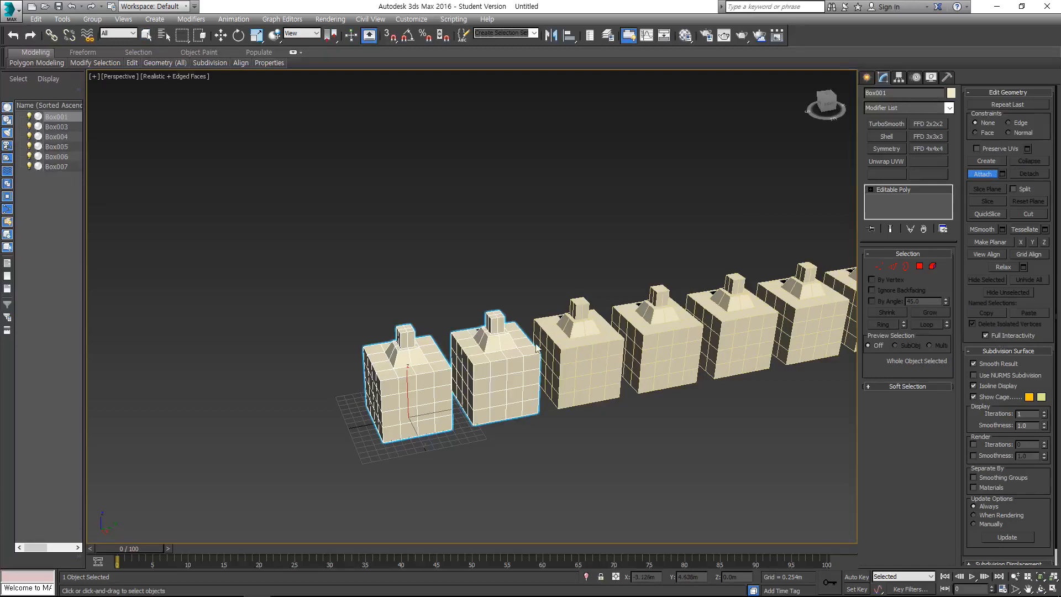
click(596, 337)
Test-move the three attached cubes together as a single object
key(w)
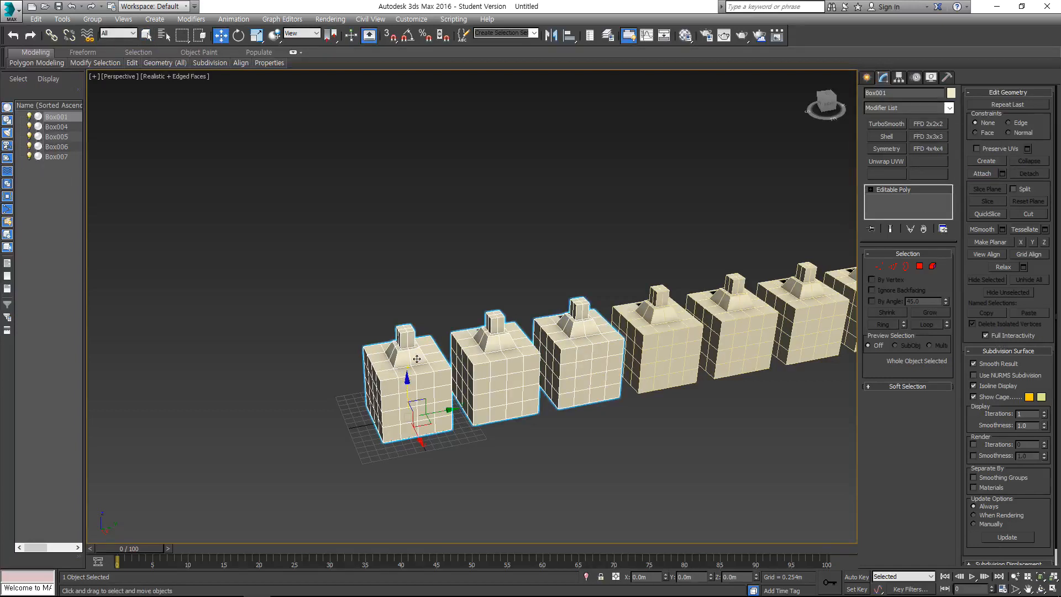
drag(409, 381, 430, 363)
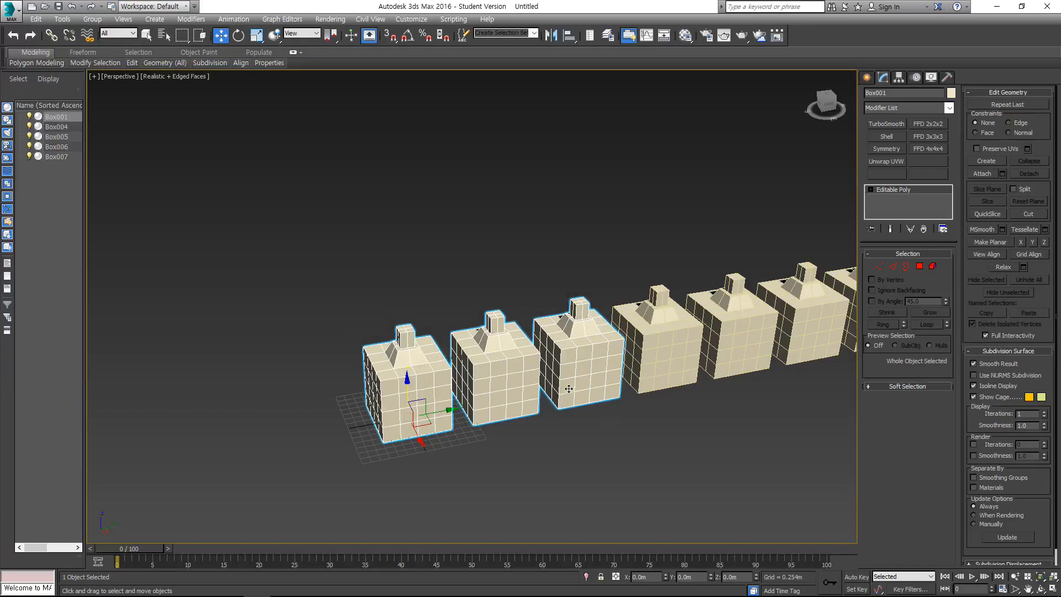
At element level, select the three attached cubes individually in turn, and select all three elements together
key(5)
click(565, 346)
key(q)
click(490, 363)
click(407, 377)
click(520, 365)
click(595, 345)
click(393, 376)
click(492, 365)
click(572, 352)
click(383, 388)
click(489, 365)
click(601, 340)
click(477, 372)
click(426, 390)
click(495, 370)
click(570, 357)
click(454, 377)
click(421, 390)
click(527, 365)
click(587, 346)
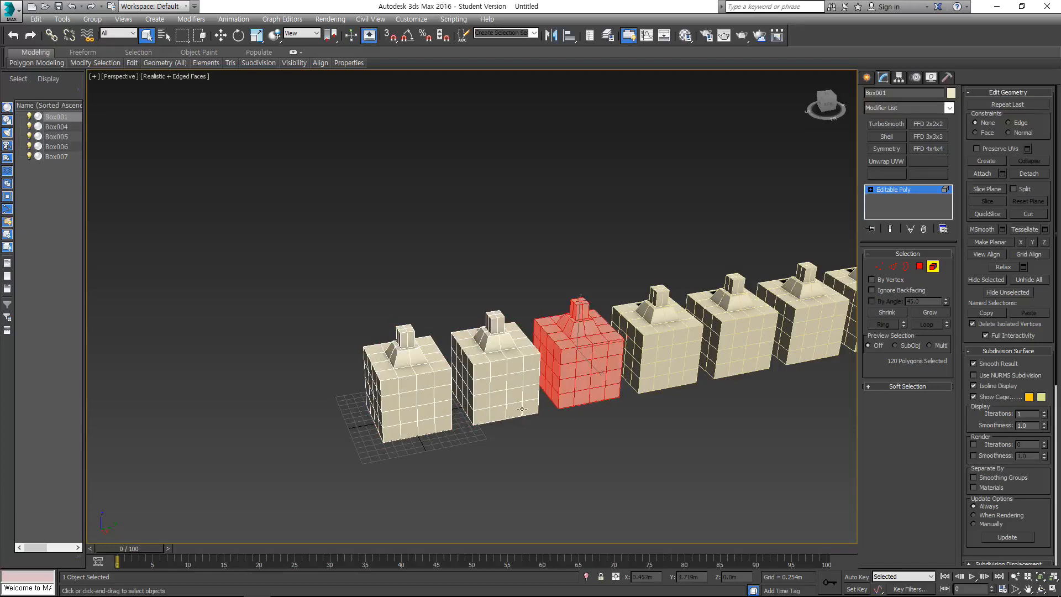
drag(314, 292, 621, 423)
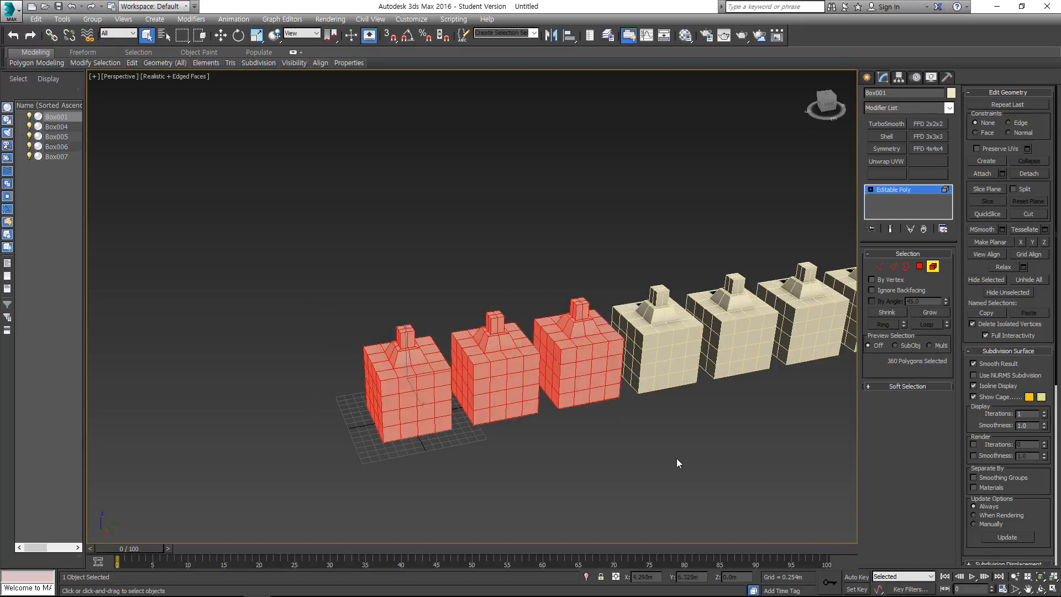
Clear the element selection and select the first three cubes individually in turn, ending with the third cube
click(678, 463)
click(497, 376)
click(409, 387)
click(498, 376)
click(584, 360)
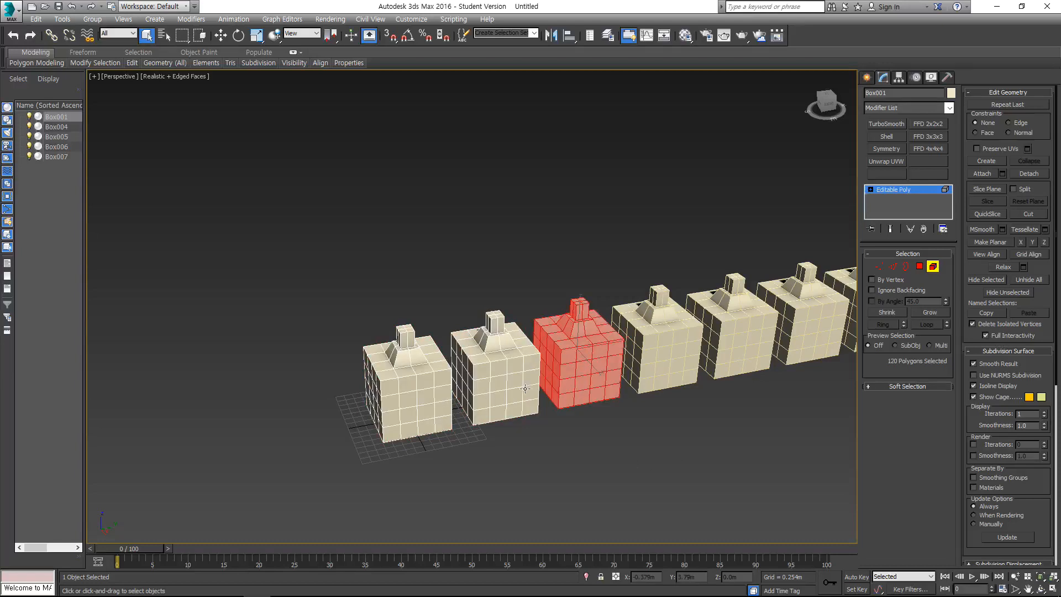
At polygon level, bridge one side polygon of the third cube to the facing polygon of the second cube
scroll(525, 389, up, 3)
mouse_move(683, 363)
alt+middle_down()
mouse_move(592, 382)
mouse_move(685, 366)
alt+middle_up()
middle_drag(624, 329, 660, 334)
key(4)
scroll(631, 312, up, 3)
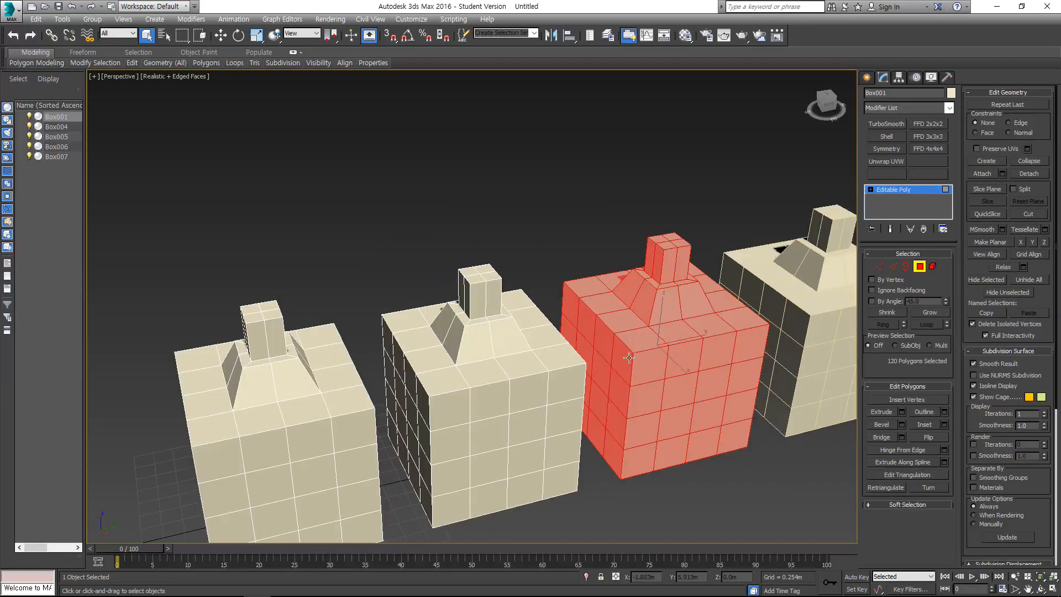
click(678, 490)
click(602, 369)
mouse_move(616, 363)
alt+middle_down()
mouse_move(579, 366)
mouse_move(602, 364)
mouse_move(575, 355)
mouse_move(587, 373)
mouse_move(566, 379)
mouse_move(578, 386)
alt+middle_up()
ctrl+click(557, 373)
scroll(580, 365, up, 3)
key(F3)
key(F3)
click(888, 448)
mouse_move(625, 340)
alt+middle_down()
mouse_move(616, 337)
mouse_move(639, 341)
alt+middle_up()
alt+middle_drag(692, 276, 749, 297)
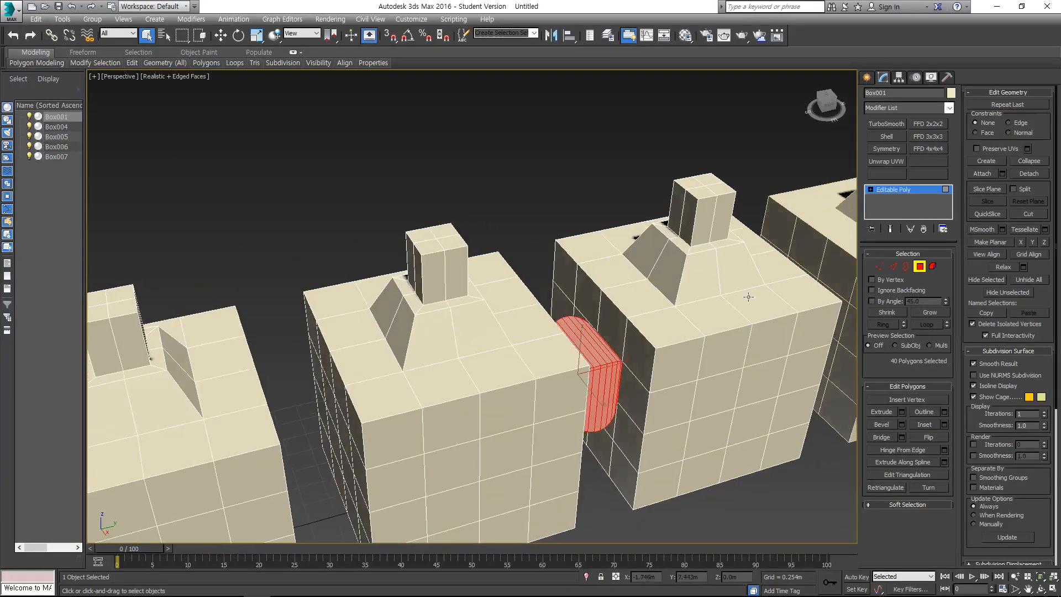
Return to object level, and at element level select the first cube together with the bridged second and third cubes
click(913, 191)
scroll(641, 259, down, 2)
middle_drag(609, 310, 449, 348)
scroll(600, 315, down, 3)
key(w)
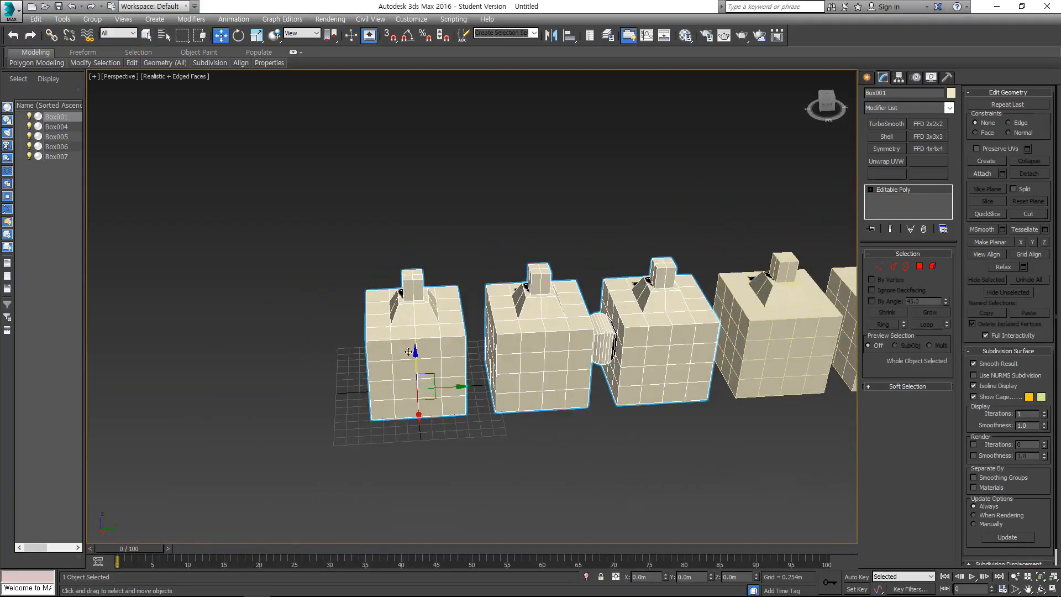
key(5)
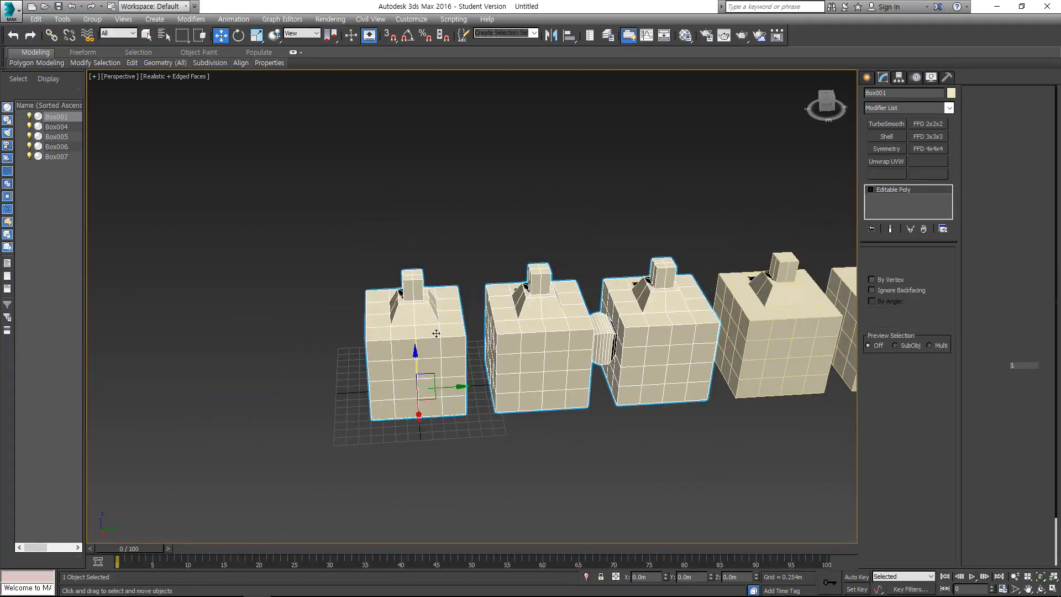
click(402, 351)
key(q)
ctrl+click(555, 347)
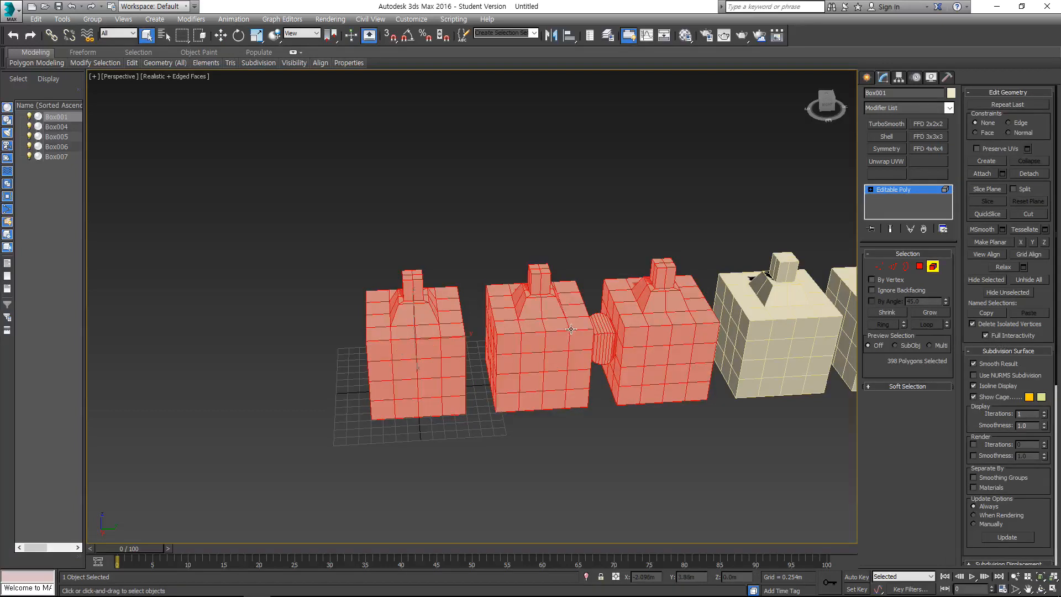
Clear the selection and select the first cube and the bridged pair of cubes in turn as separate elements
alt+middle_drag(571, 329, 450, 345)
key(w)
mouse_move(418, 324)
mouse_down()
mouse_move(438, 324)
mouse_move(419, 322)
mouse_up()
click(603, 229)
click(442, 309)
click(525, 310)
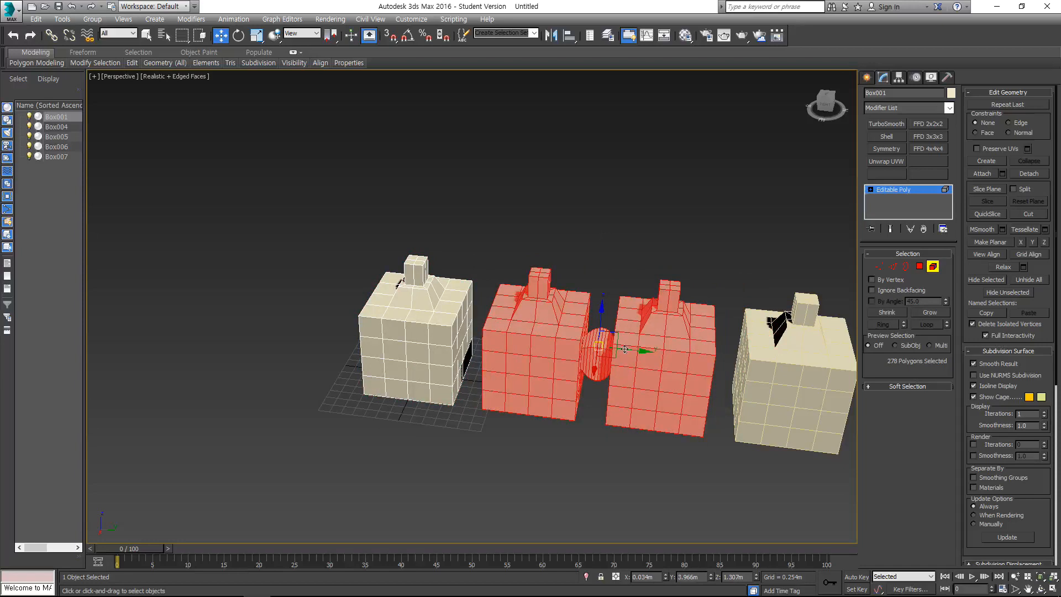
key(q)
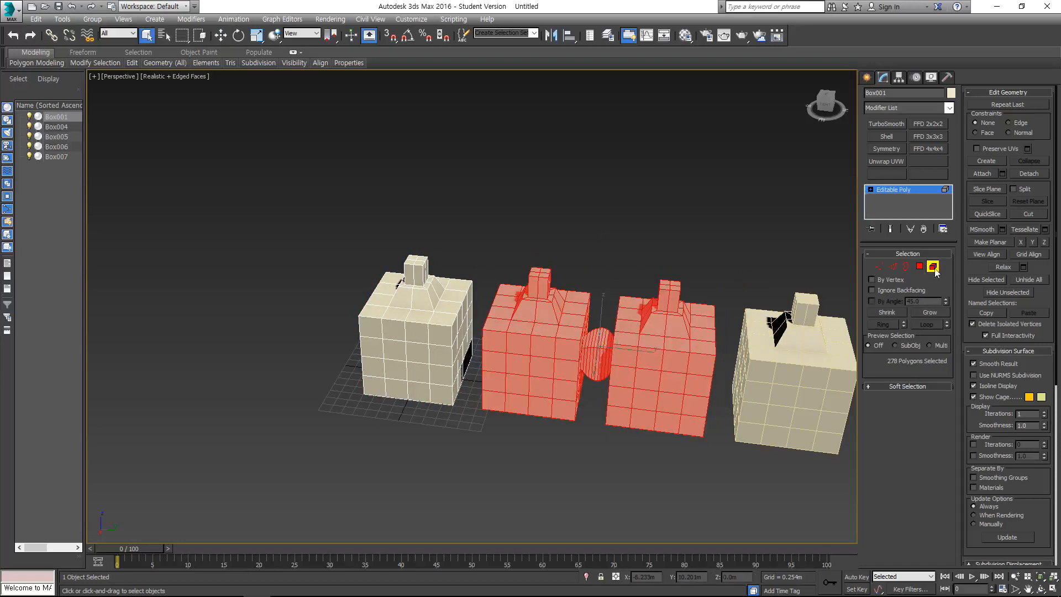
alt+middle_drag(597, 323, 713, 308)
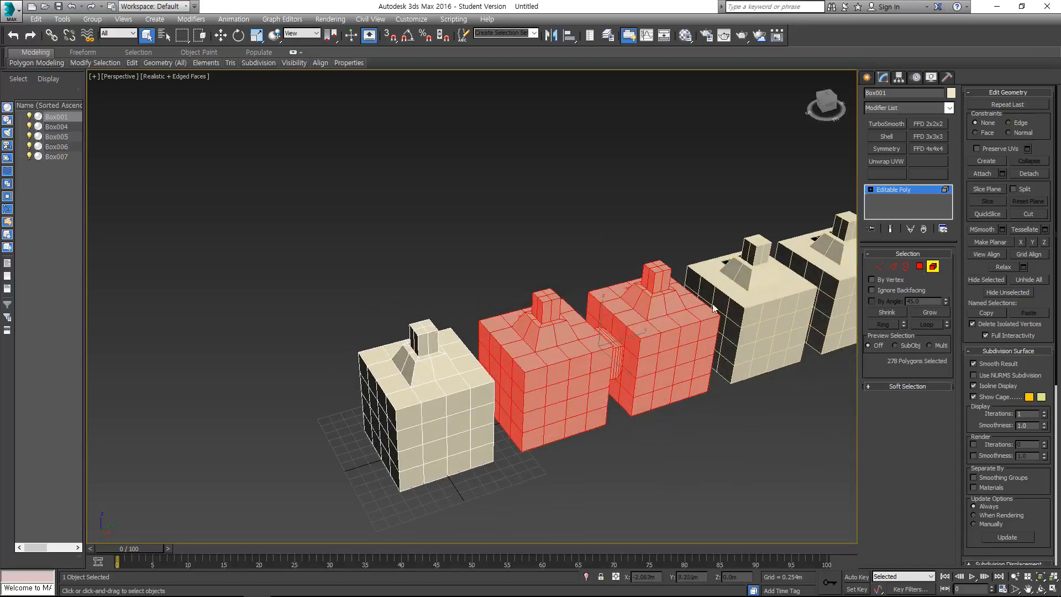
Attach Box004, Box005, Box006 and Box007 together to the Box001 object using the attach list
middle_drag(660, 281, 586, 313)
scroll(585, 313, down, 3)
click(875, 192)
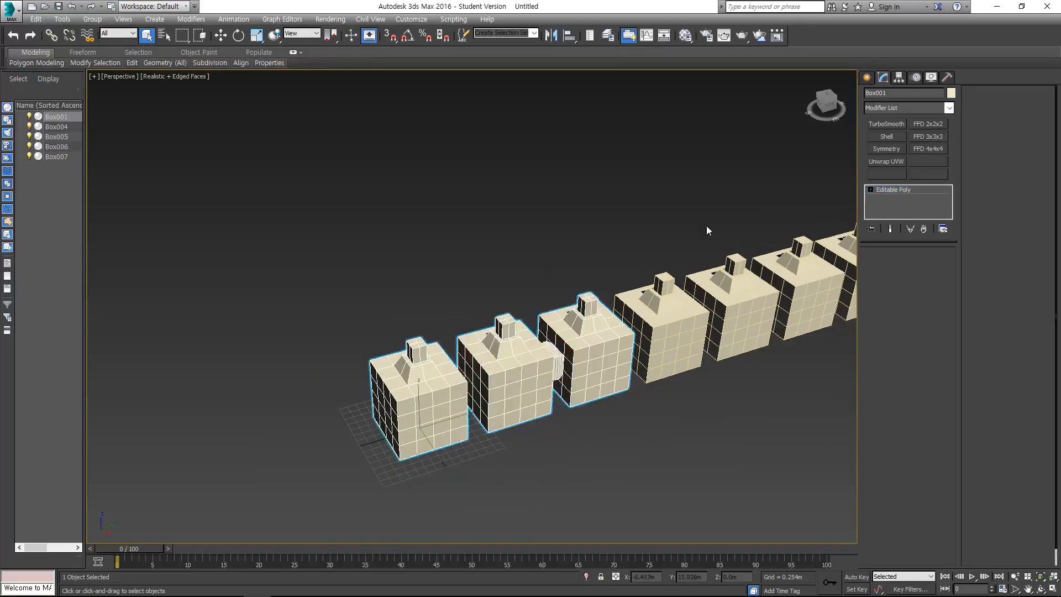
middle_drag(575, 266, 532, 238)
click(531, 238)
click(544, 315)
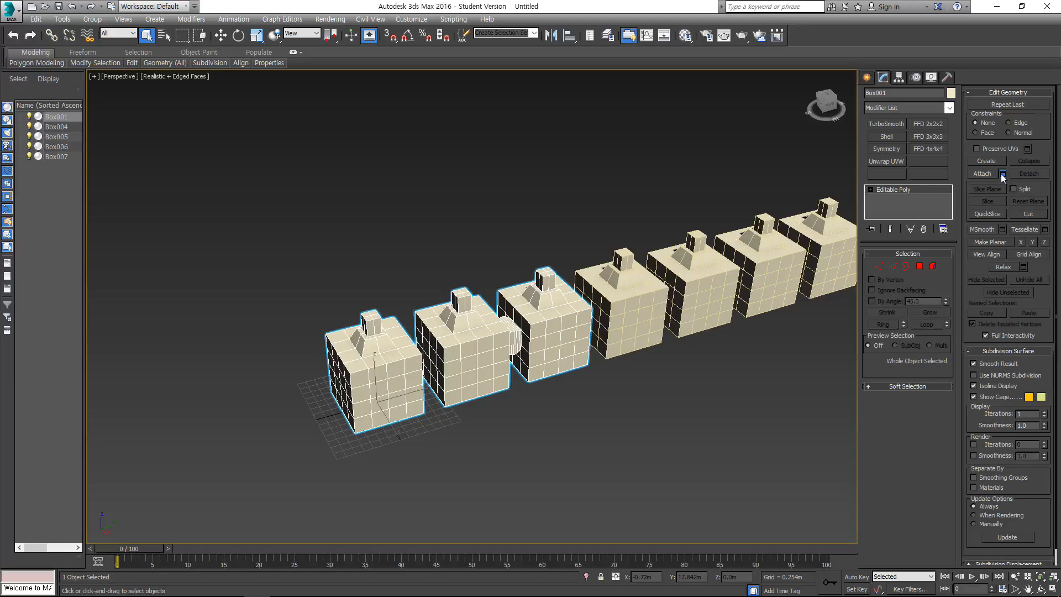
click(1002, 173)
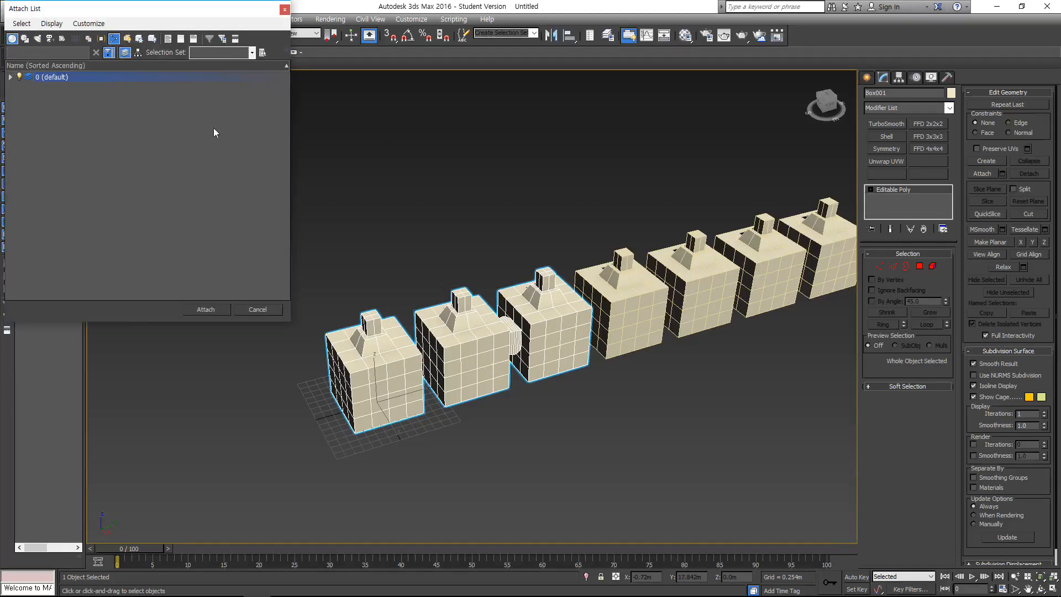
click(10, 78)
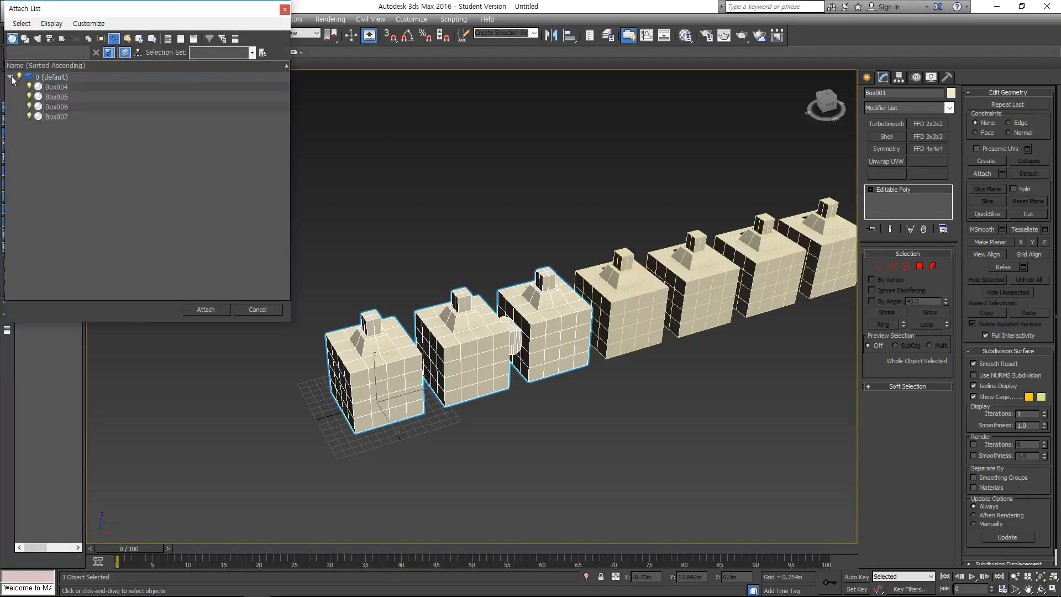
click(58, 88)
shift+click(64, 118)
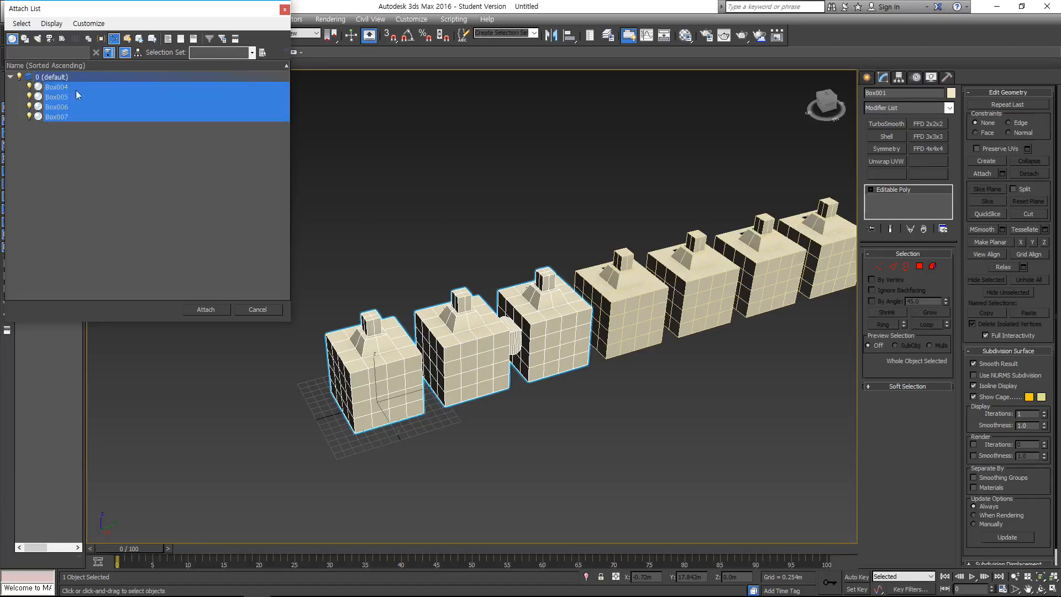
click(206, 310)
Test-move the whole attached row of cubes upward twice, undoing each move
alt+middle_drag(409, 295, 526, 284)
key(w)
scroll(526, 284, down, 1)
drag(385, 315, 394, 269)
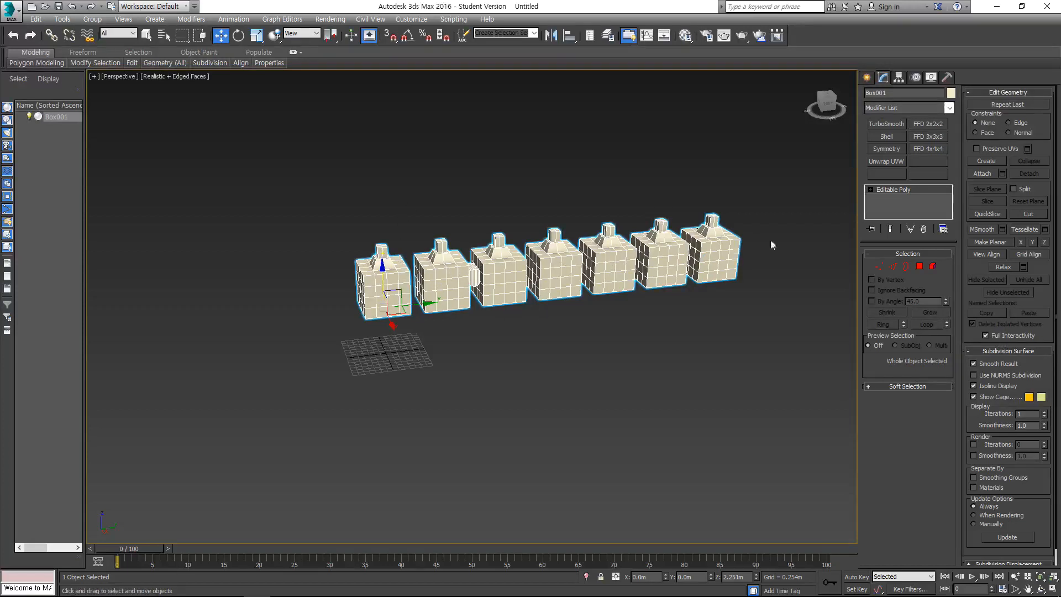
key(ctrl+z)
drag(387, 314, 395, 285)
key(ctrl+z)
At element level, detach the last cube in the row as a separate object with the default name
key(q)
alt+middle_drag(482, 307, 428, 311)
scroll(489, 317, up, 4)
scroll(495, 317, down, 3)
middle_drag(587, 289, 527, 294)
click(730, 316)
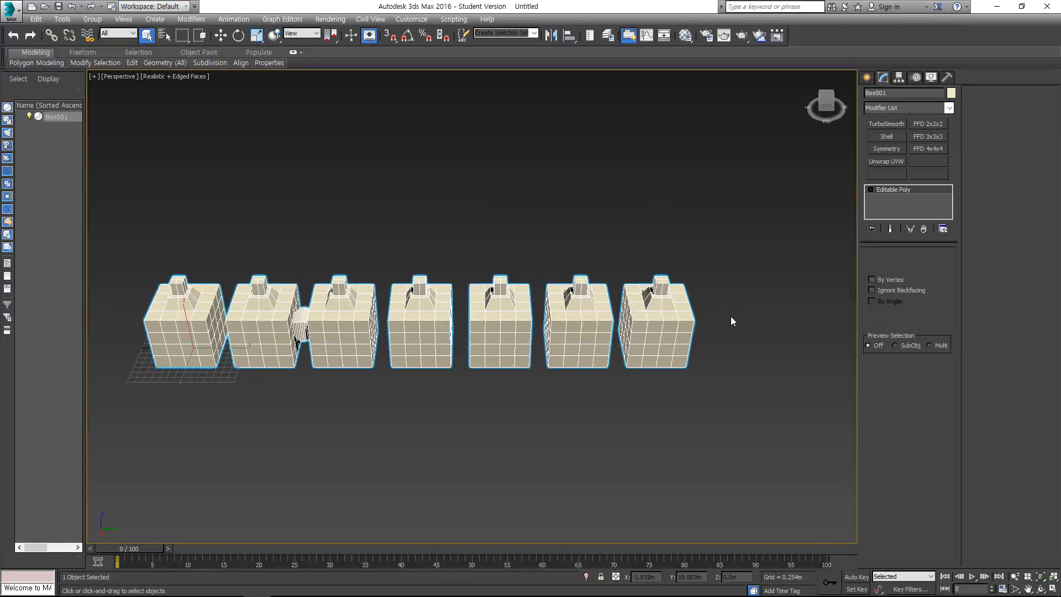
key(5)
click(666, 312)
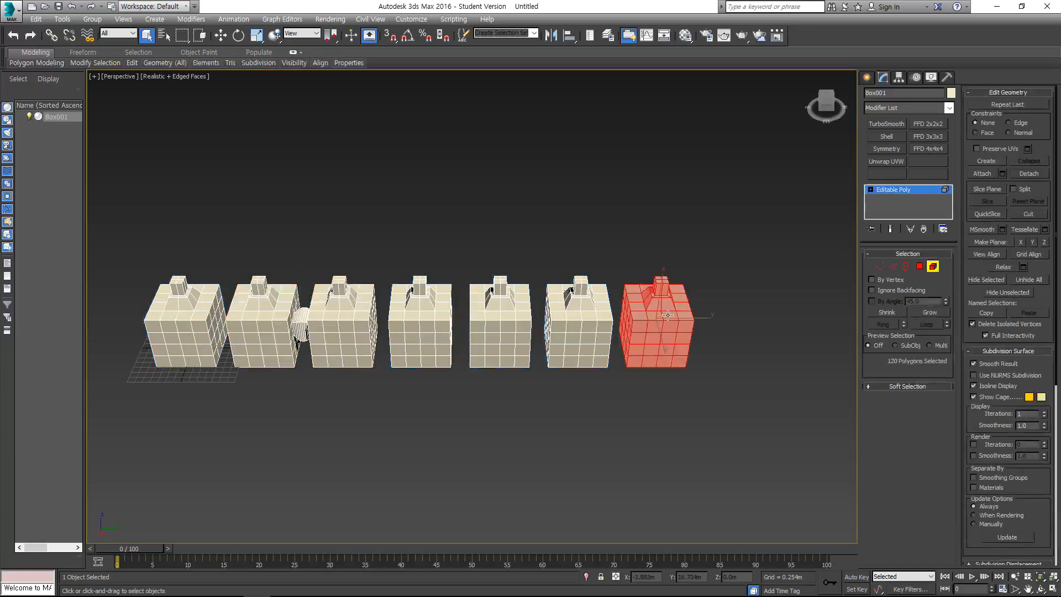
click(1037, 174)
key(Return)
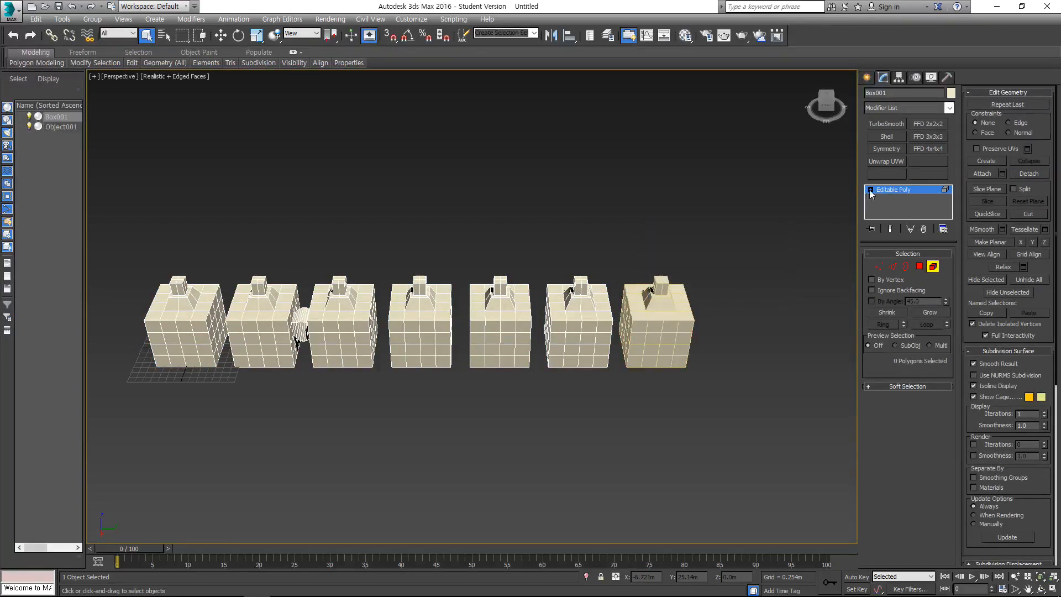
At object level, select the detached last cube and the remaining row of attached cubes in turn
click(888, 190)
click(773, 252)
click(668, 310)
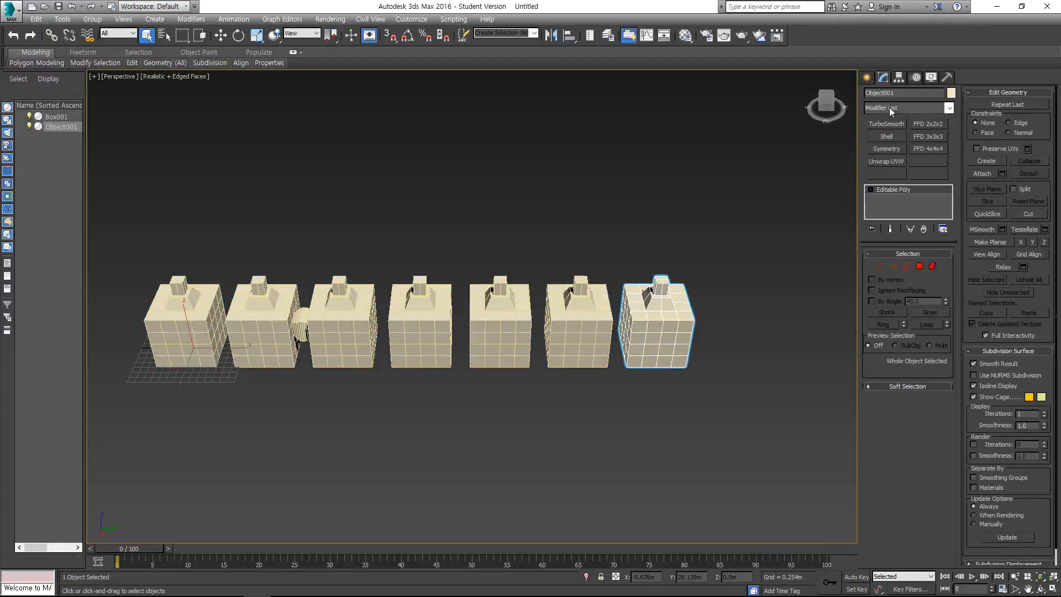
key(ctrl+i)
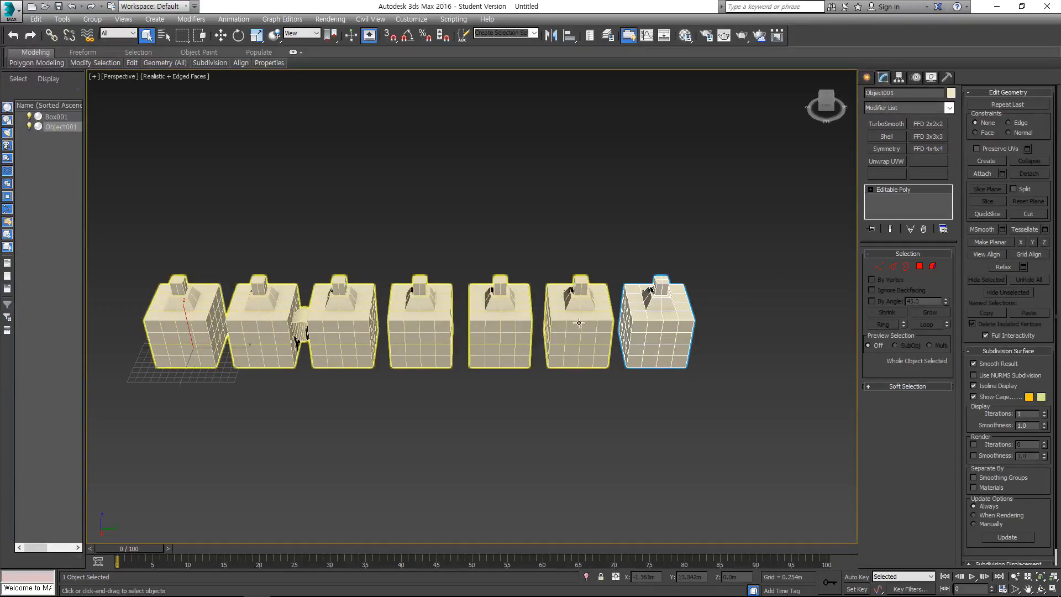
At element level, detach the sixth cube in the row as a separate object with the default name
click(933, 267)
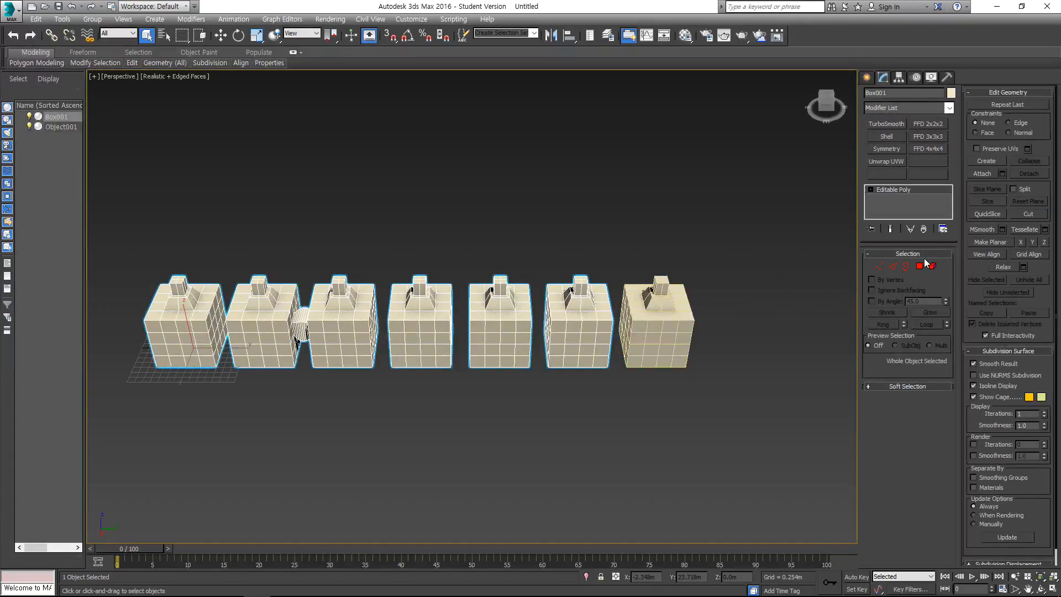
click(575, 330)
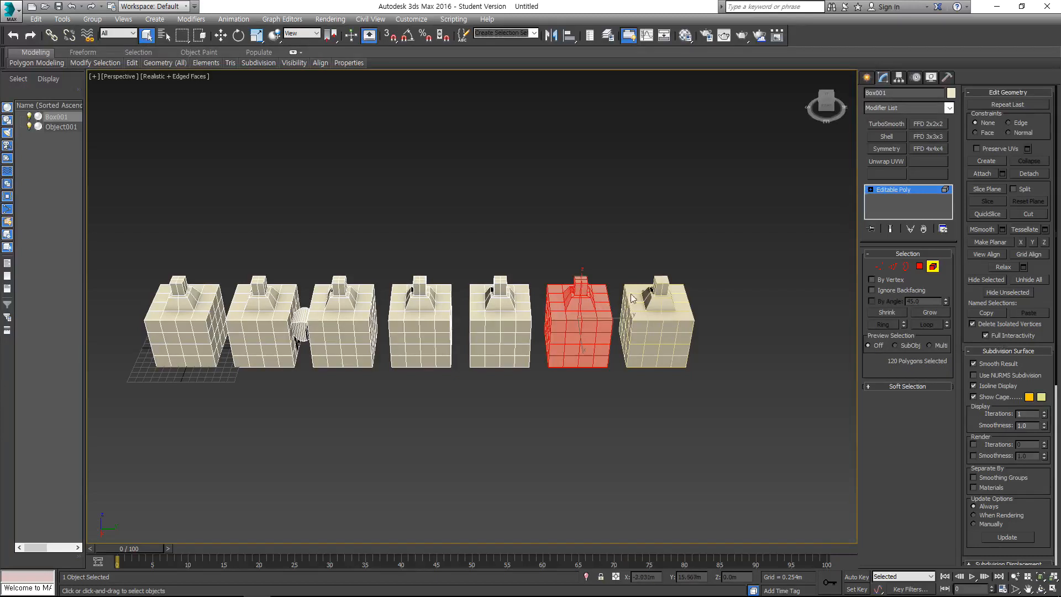
click(1026, 175)
click(725, 255)
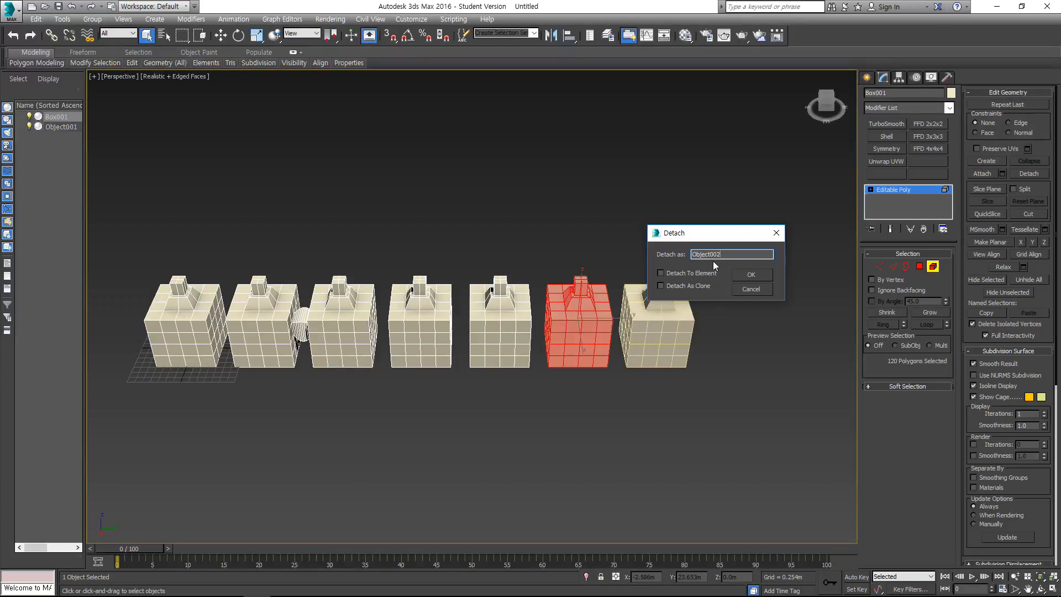
click(745, 274)
Detach the fifth cube in the row as a separate object named SSS
middle_drag(603, 301, 666, 301)
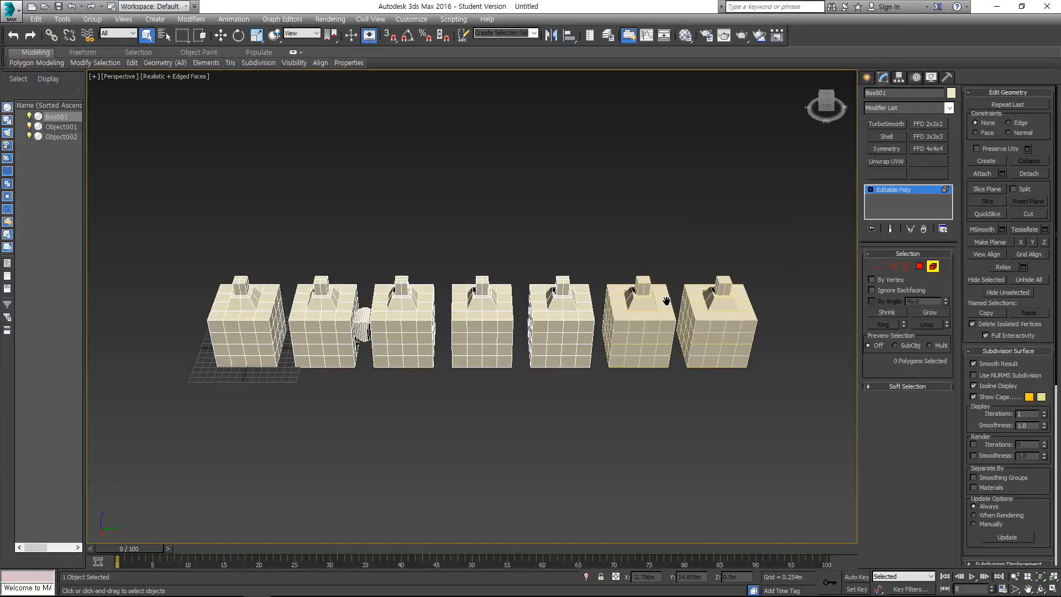
click(565, 313)
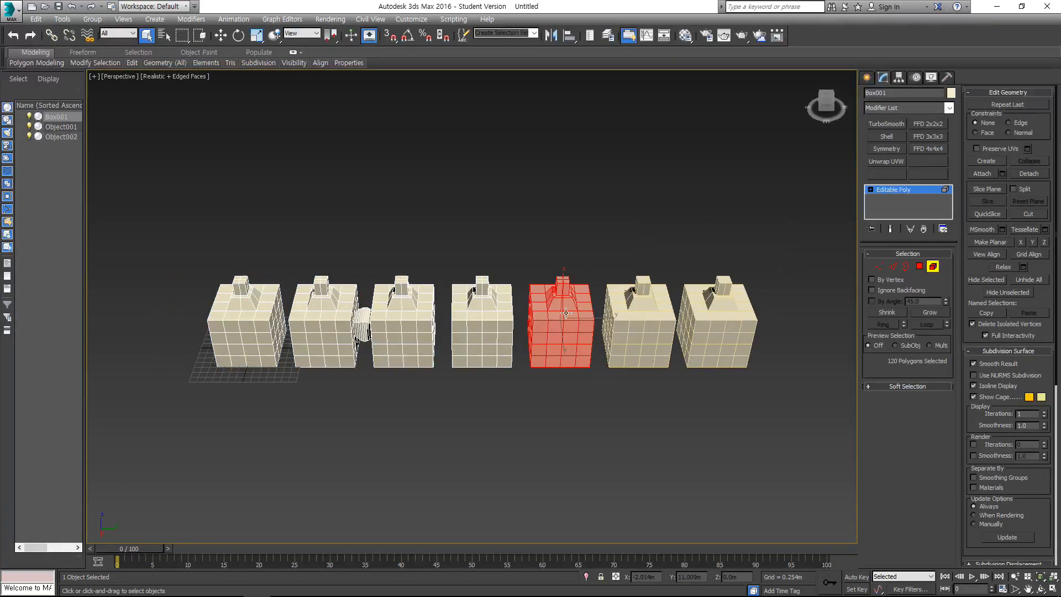
click(1029, 174)
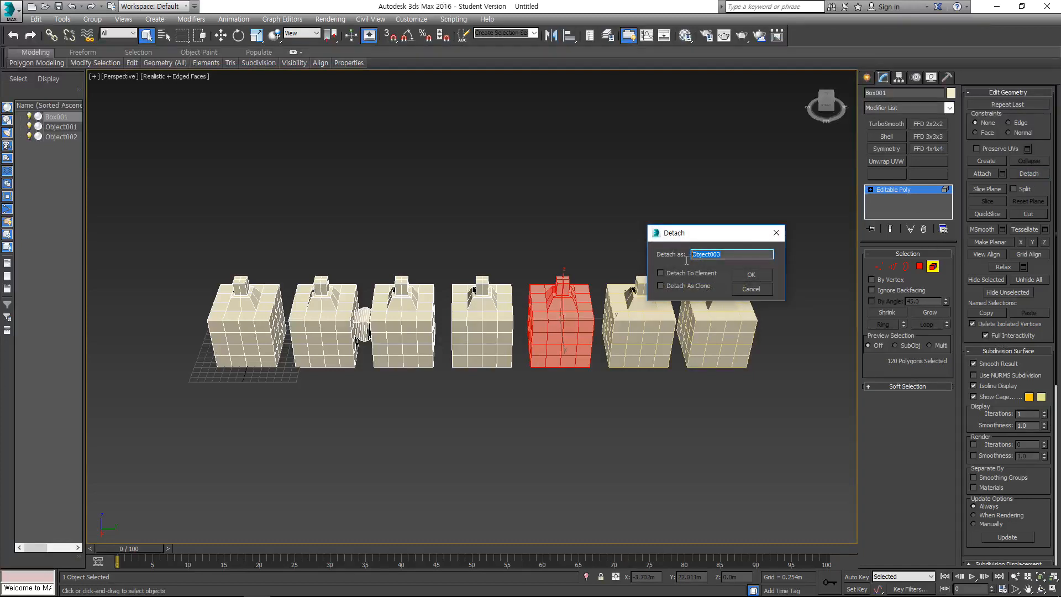
text(SSS)
click(756, 274)
At object level, select the SSS cube, the remaining attached cubes and the detached sixth cube in turn
click(916, 193)
click(709, 234)
click(559, 326)
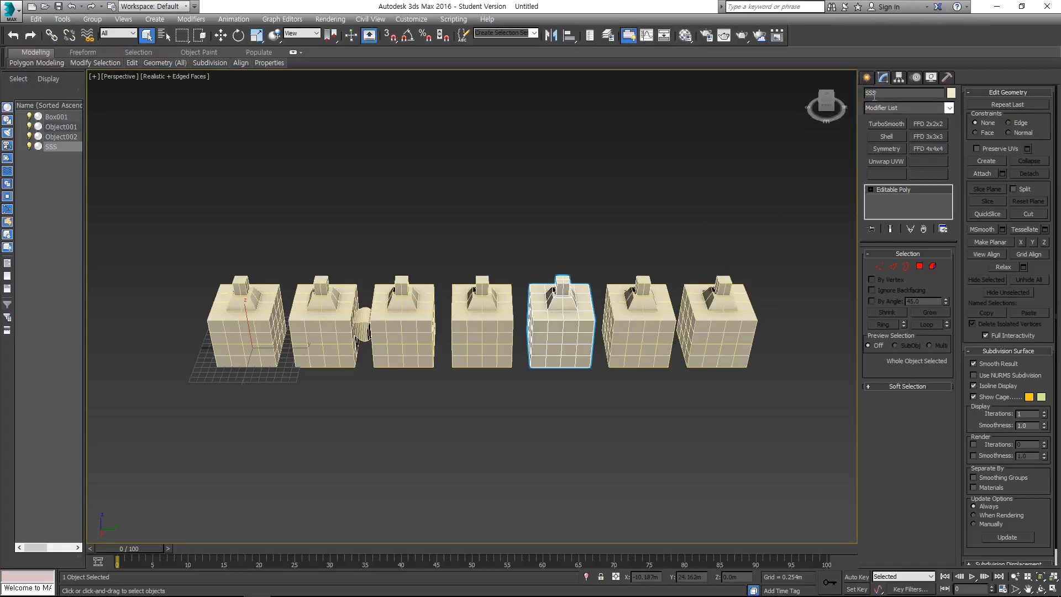
alt+middle_drag(579, 306, 565, 329)
key(w)
alt+middle_drag(484, 319, 597, 330)
click(597, 330)
middle_drag(661, 312, 627, 332)
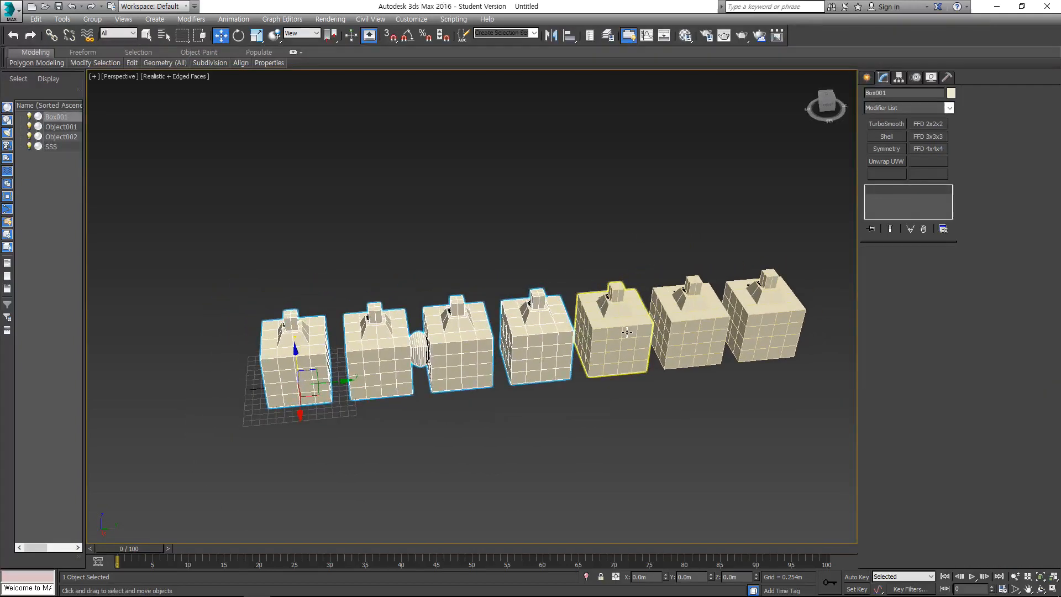
click(682, 355)
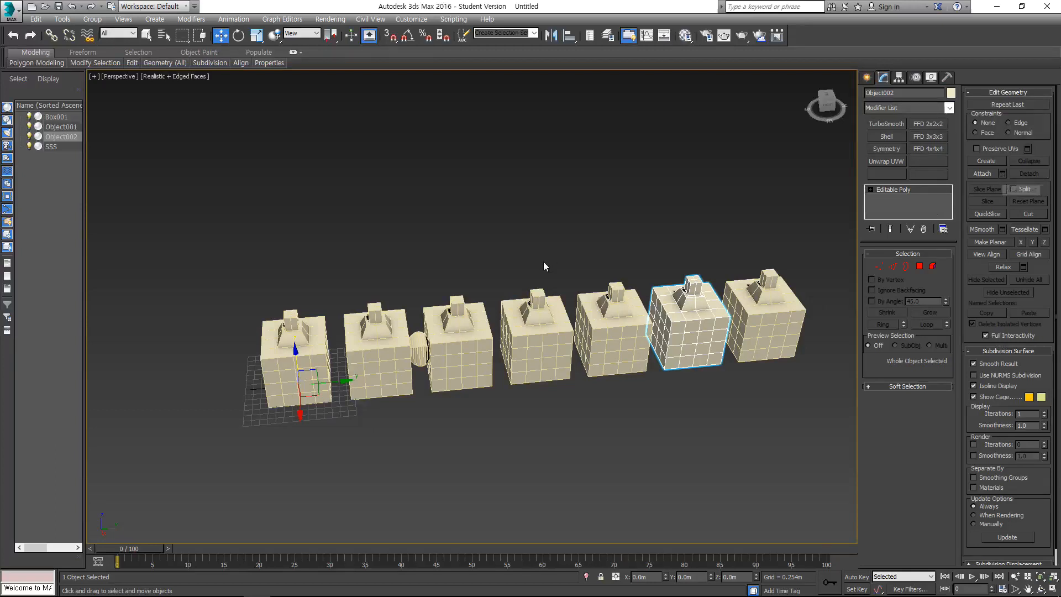
Select the remaining attached cubes and detach the fourth cube element as a separate object with the default name
scroll(552, 261, down, 2)
click(488, 362)
scroll(488, 362, up, 3)
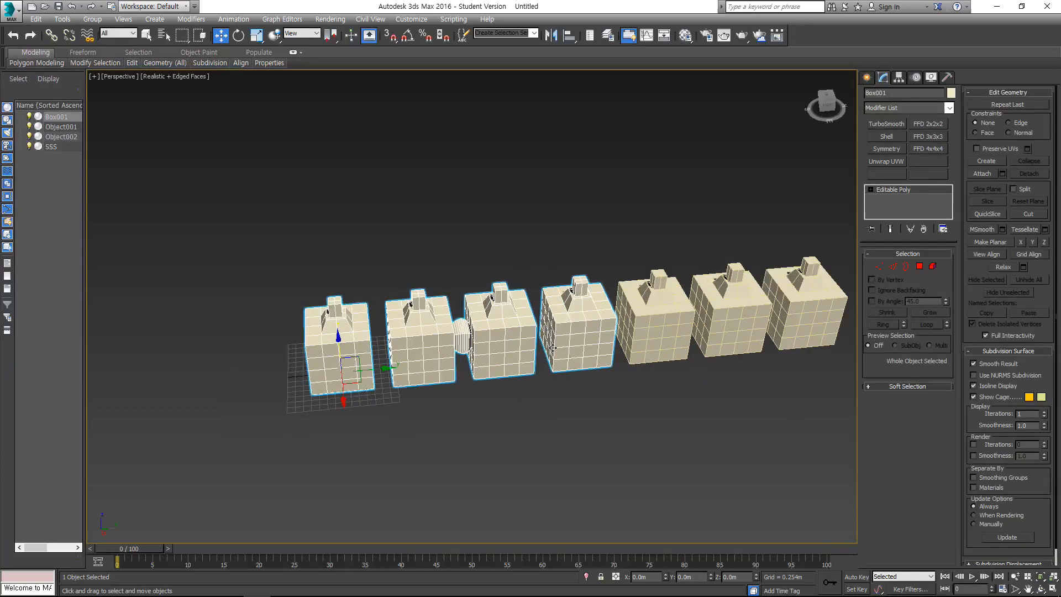
key(5)
click(577, 324)
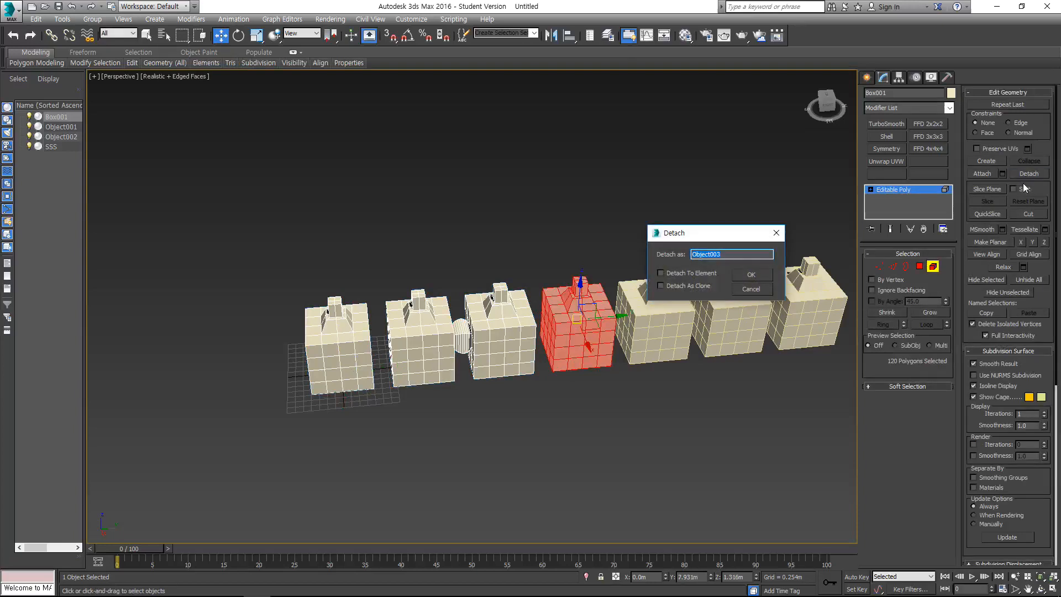
key(Return)
Detach the bridged second and third cubes as one separate object with the default name
click(932, 266)
click(1027, 173)
key(Return)
At object level, select the first, fourth and last cubes together
click(639, 192)
middle_drag(521, 241, 500, 269)
click(310, 382)
middle_drag(496, 347, 548, 310)
scroll(516, 320, down, 2)
scroll(352, 297, up, 2)
key(q)
ctrl+click(634, 275)
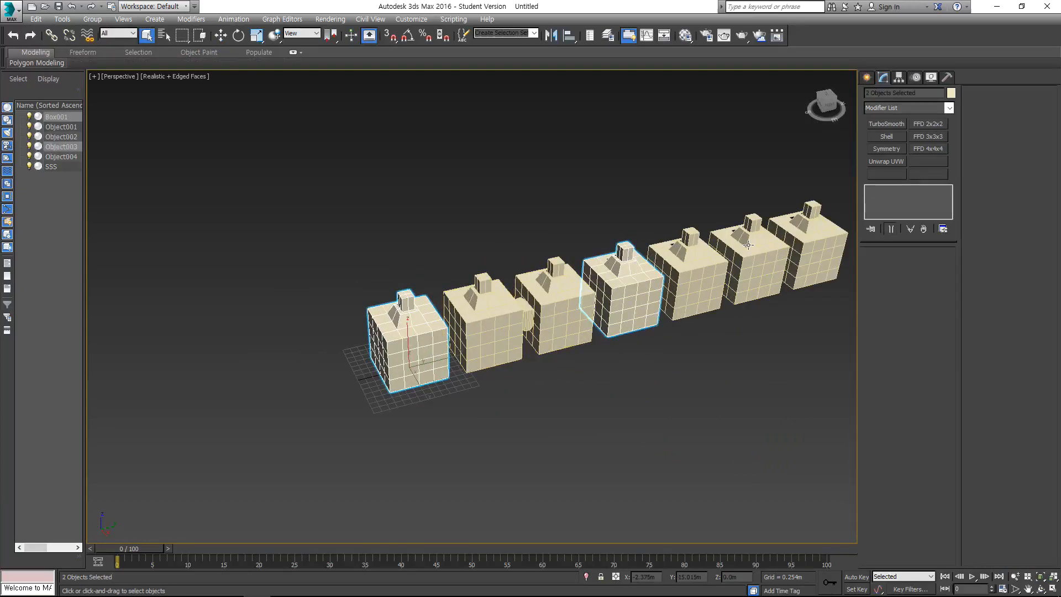
ctrl+click(808, 231)
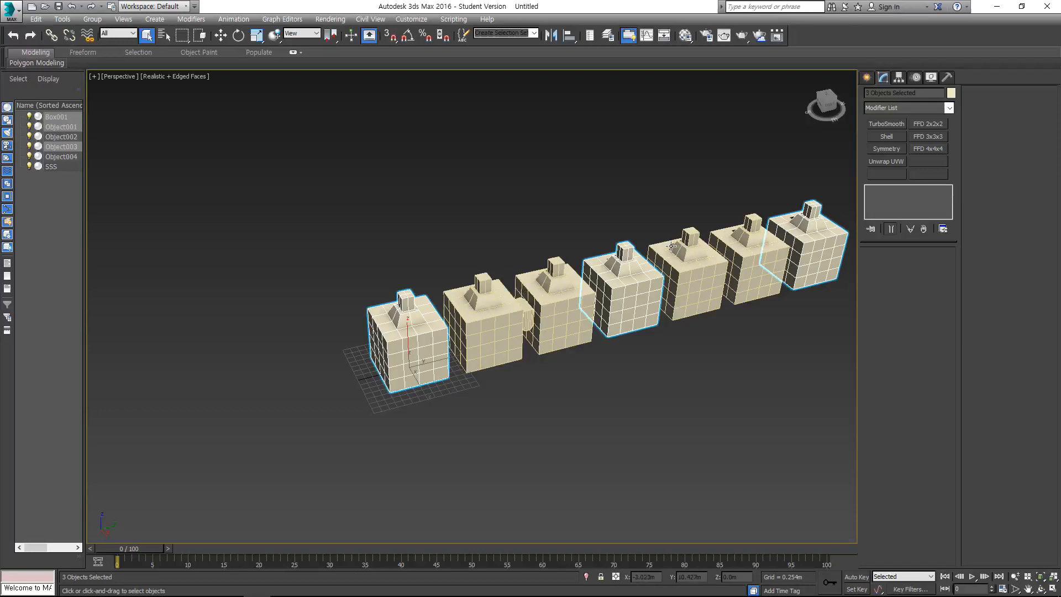
Clear the selection and select the first, fourth, sixth and last cubes together
click(747, 349)
middle_drag(623, 333, 574, 365)
click(356, 381)
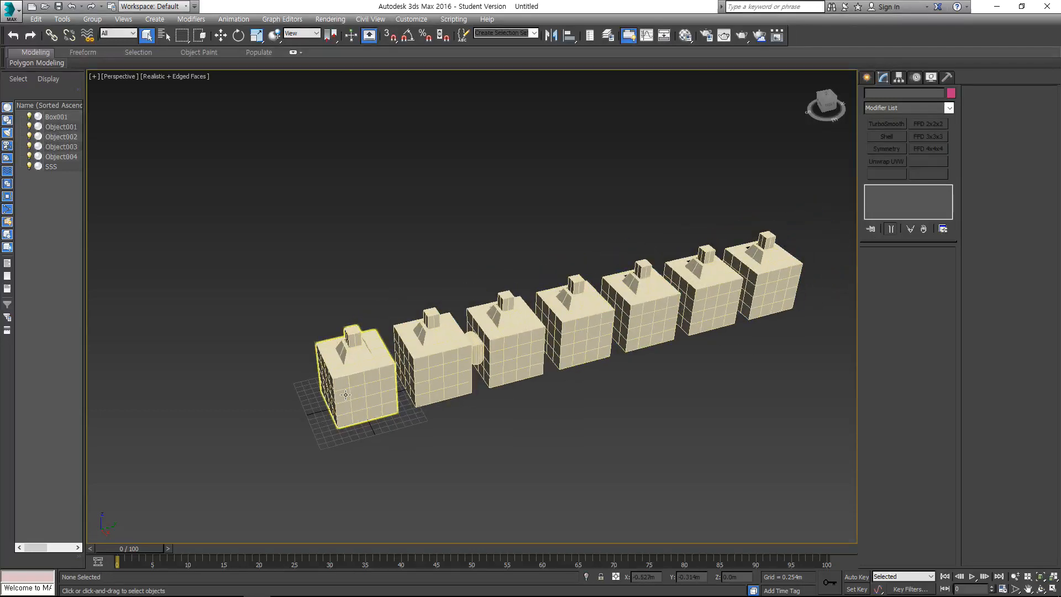
ctrl+click(575, 332)
ctrl+click(730, 283)
ctrl+click(759, 274)
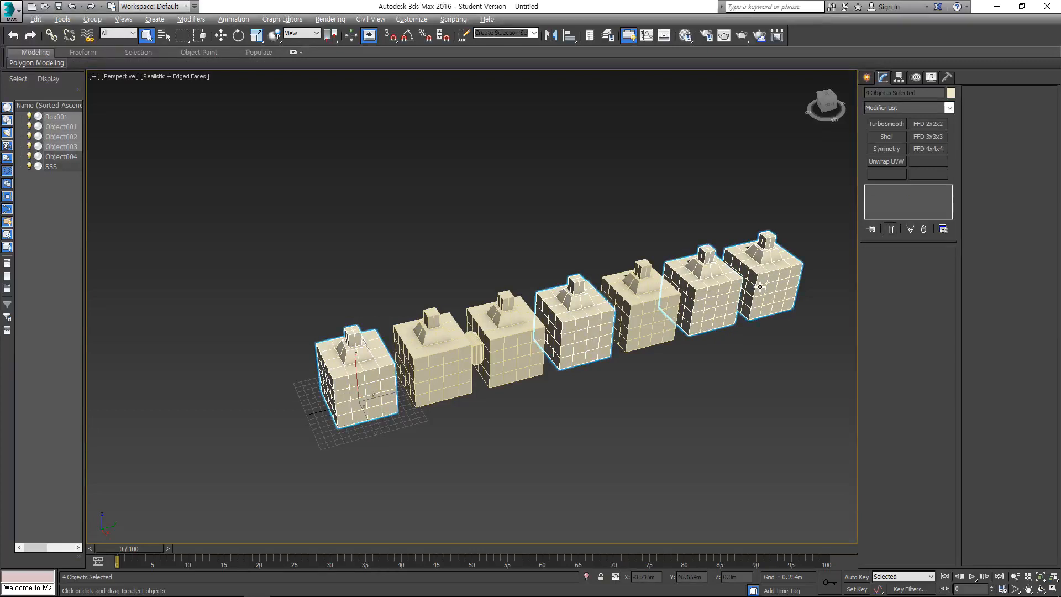
Isolate the four selected cubes and select only the first cube
key(alt+q)
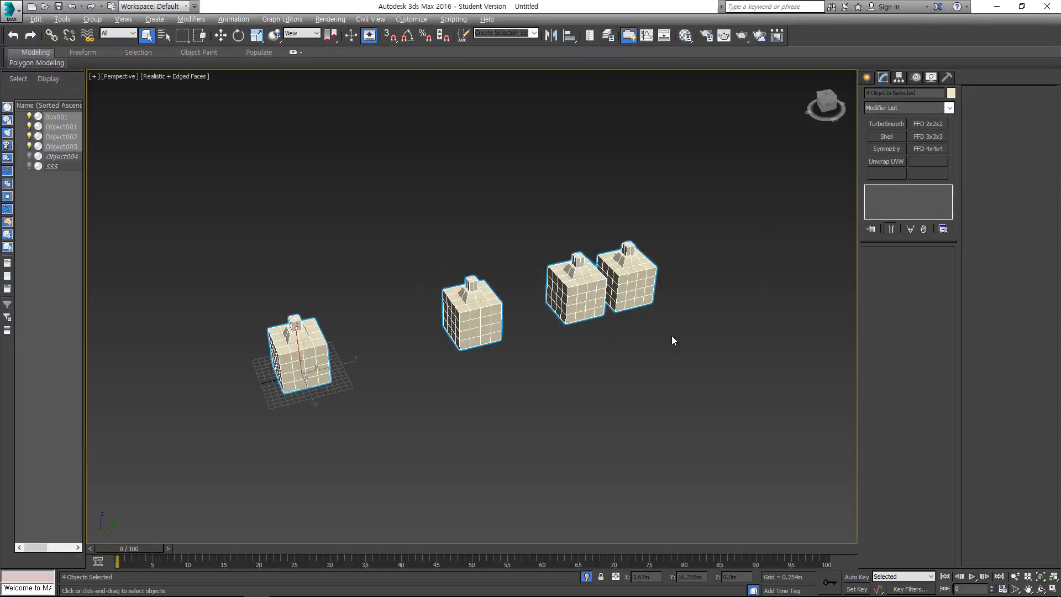
click(661, 336)
click(313, 354)
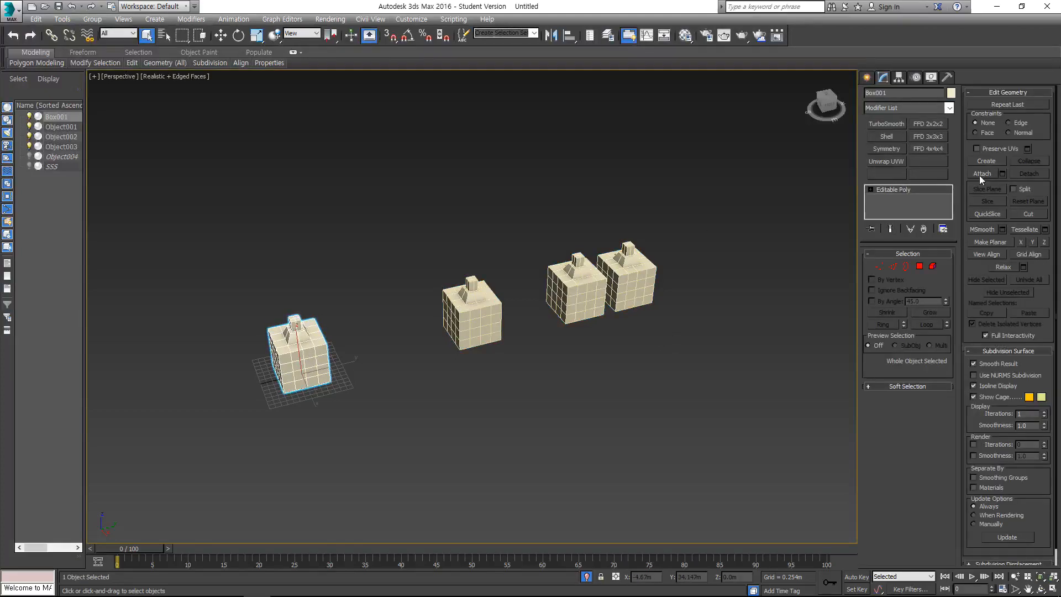
Attach Object001, Object002 and Object003 to the first cube using the attach list
click(1005, 174)
drag(138, 8, 289, 70)
click(161, 139)
drag(210, 150, 264, 211)
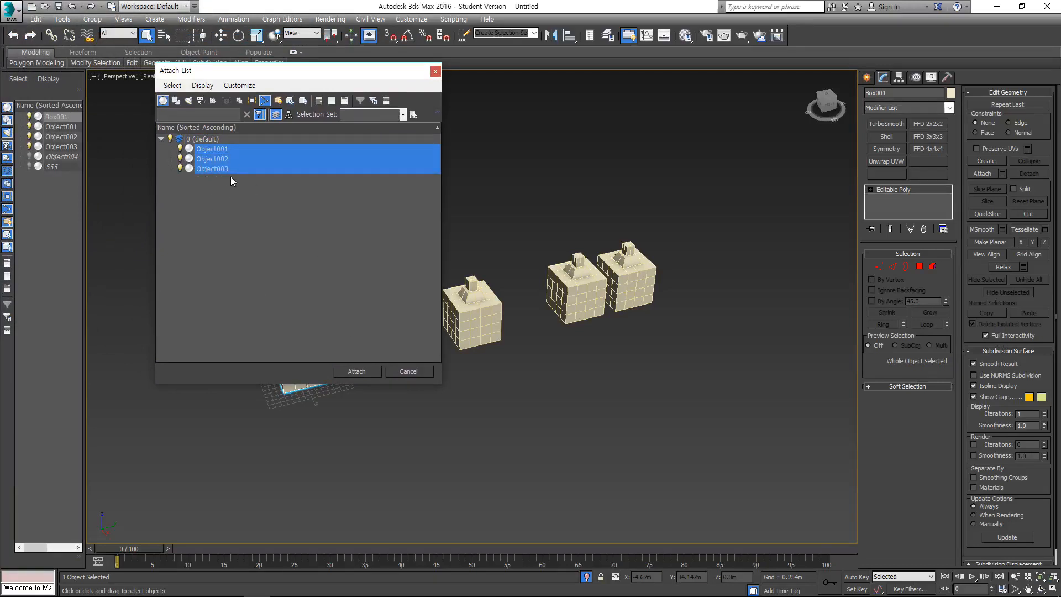
click(357, 371)
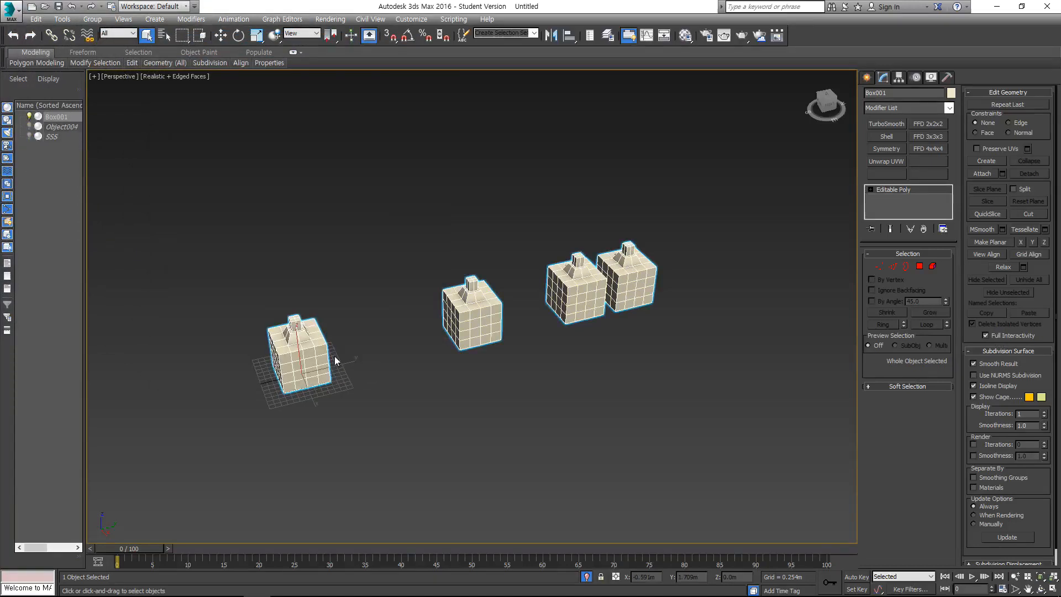
Try moving the combined cubes upward, and undo both the move and the attachment
middle_drag(354, 357, 474, 354)
key(w)
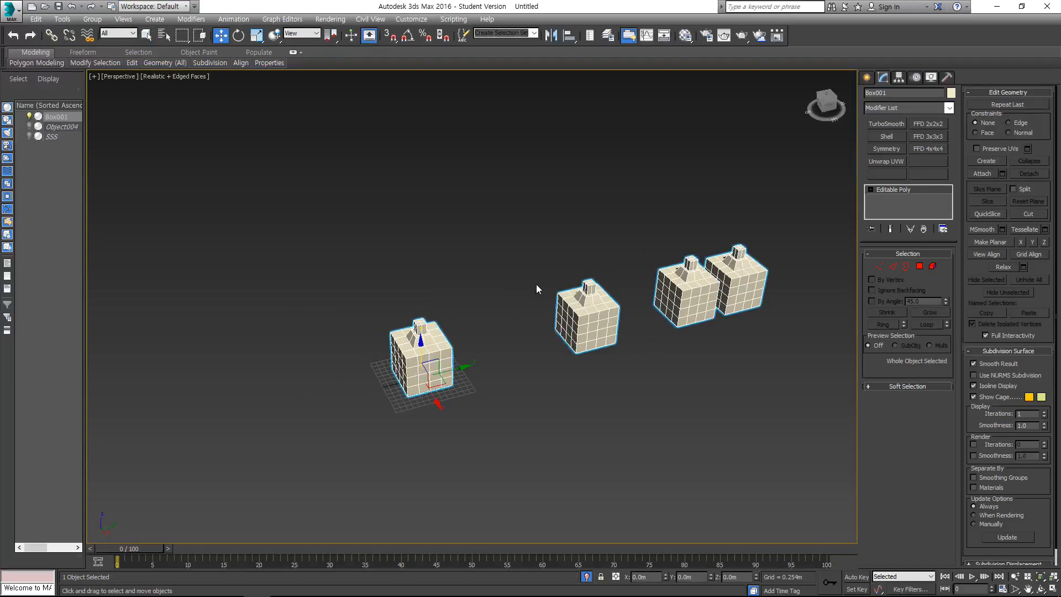
drag(421, 344, 442, 308)
key(ctrl+z)
key(ctrl+z)
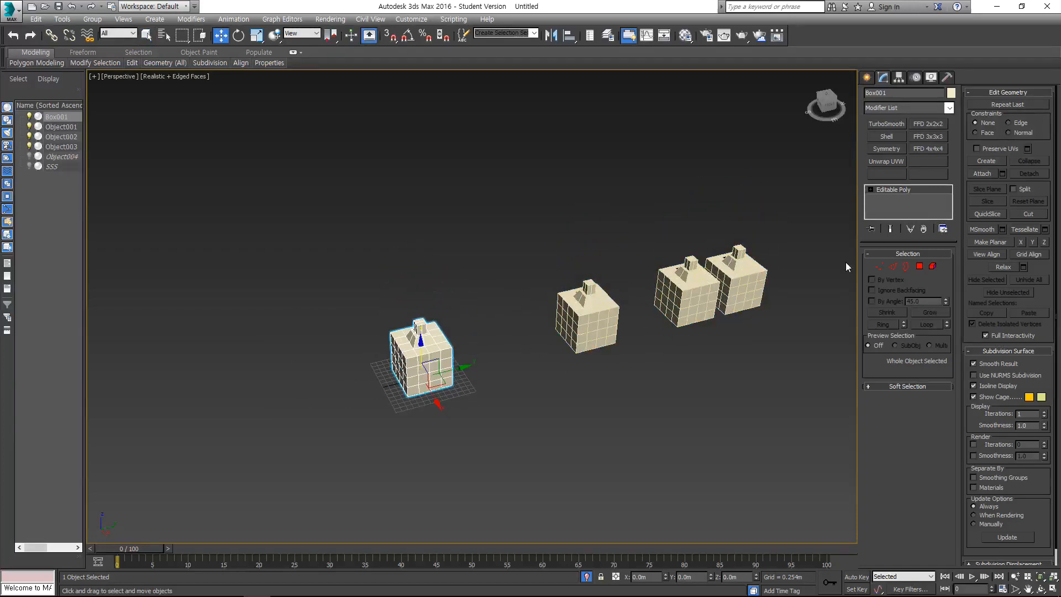
Attach all three listed objects, Object001 to Object003, to the first cube in one operation
click(1003, 174)
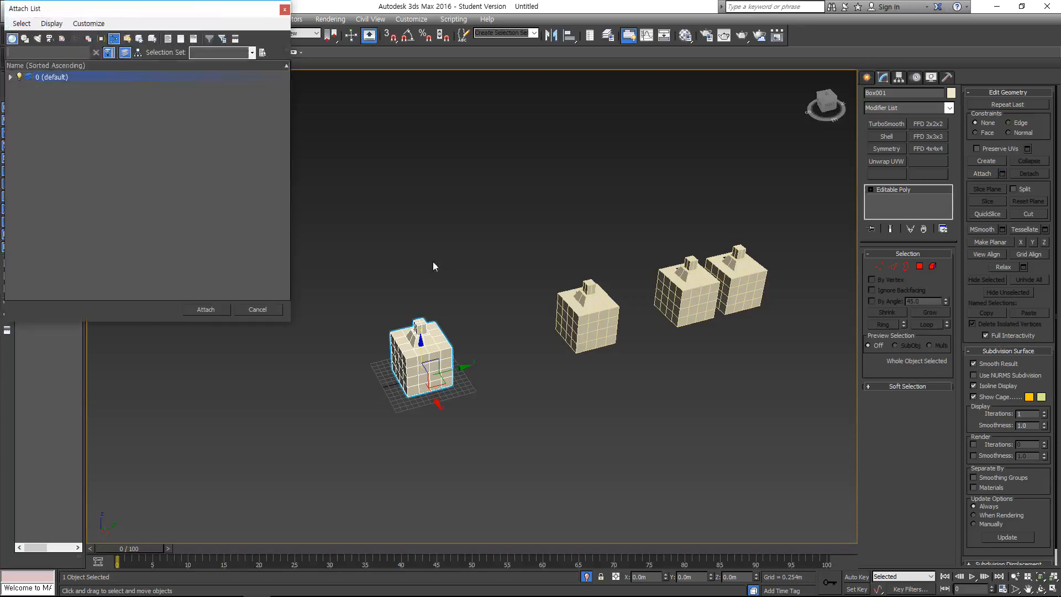
click(10, 78)
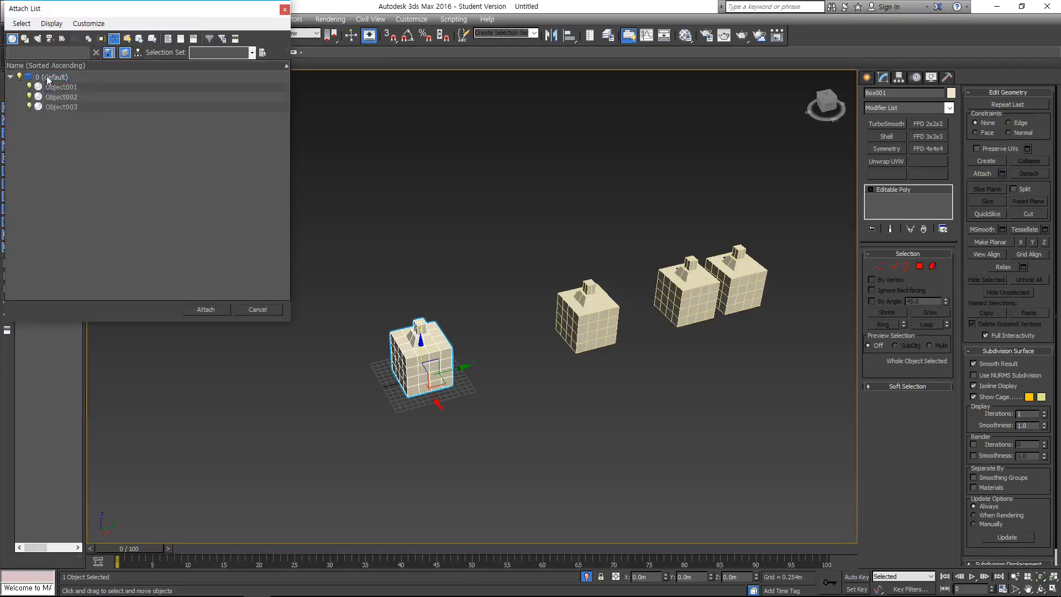
click(14, 38)
click(13, 38)
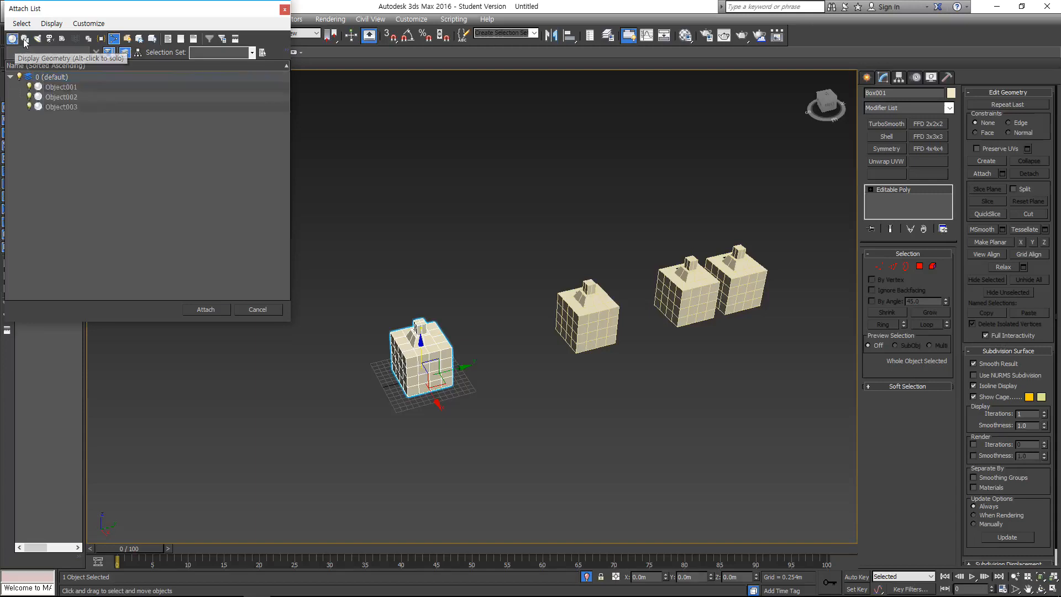
click(64, 88)
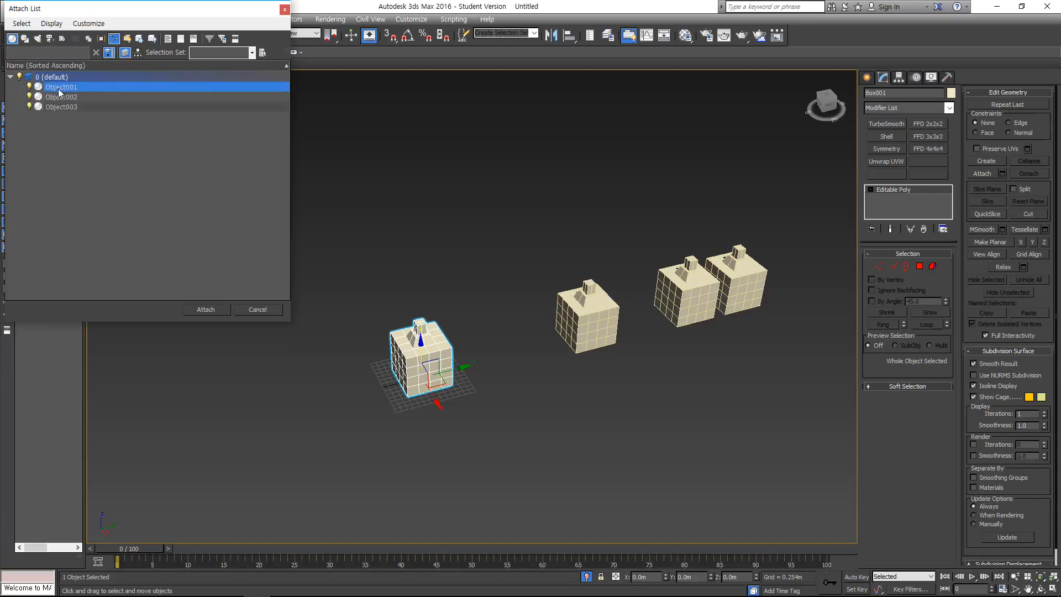
shift+click(61, 108)
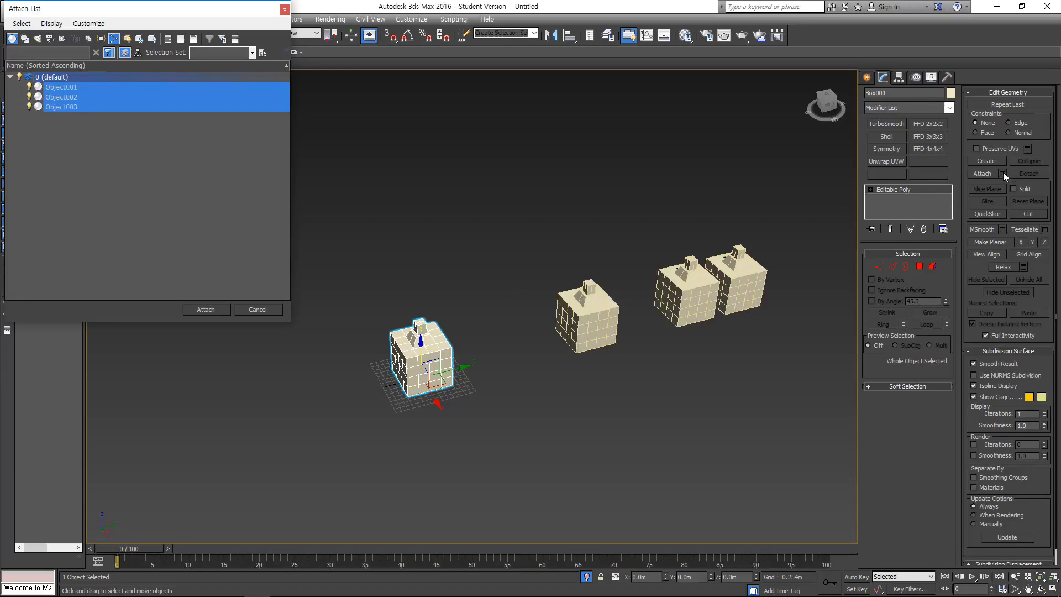
click(219, 306)
End the isolation and raise the combined four-cube object to a height of 1.375 m
key(q)
middle_drag(515, 276, 528, 260)
right_click(528, 260)
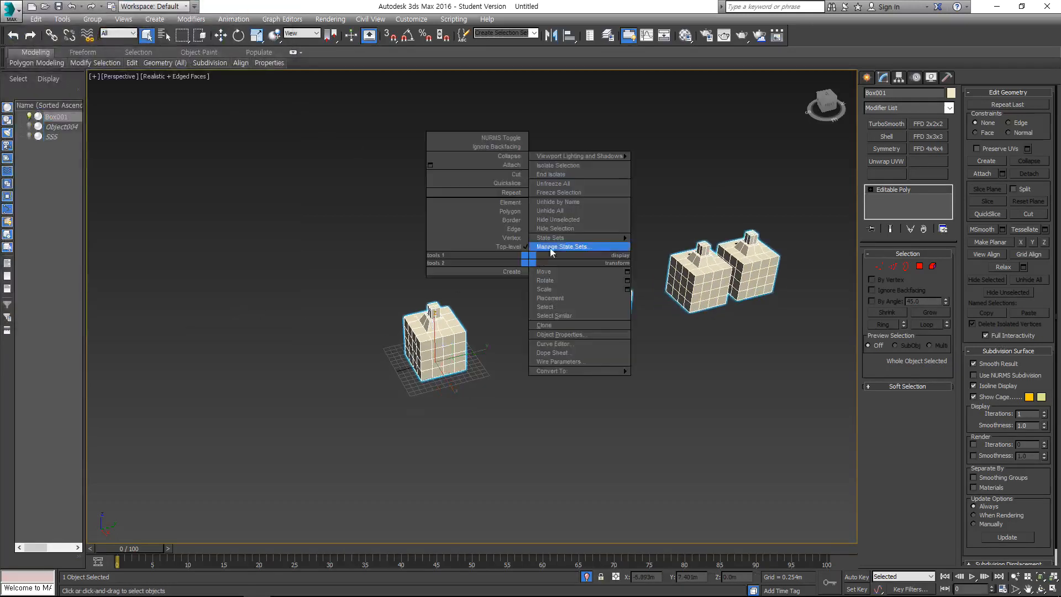
click(525, 413)
click(588, 577)
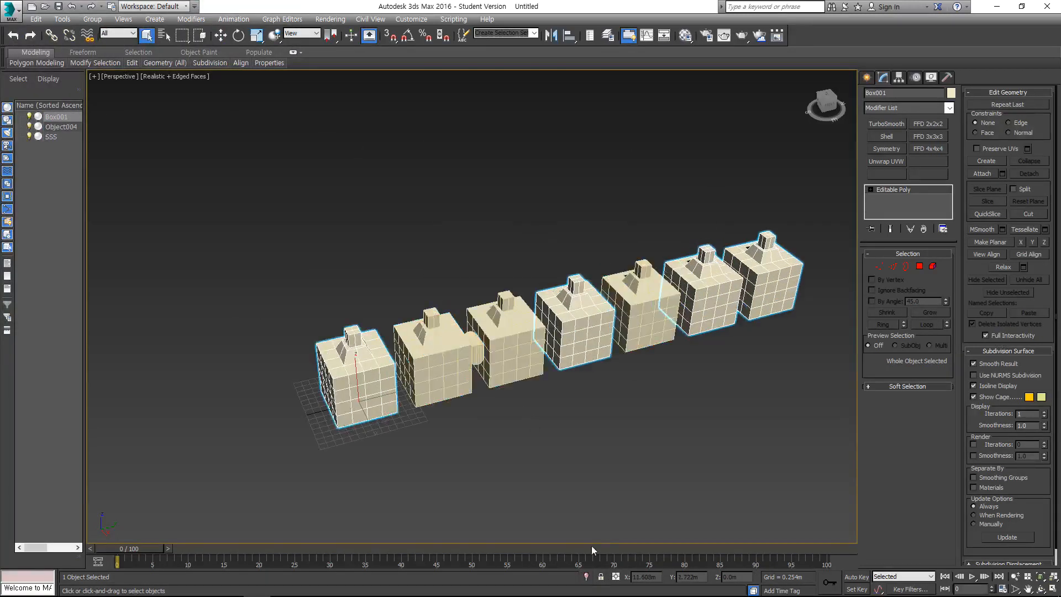
key(w)
drag(386, 357, 385, 324)
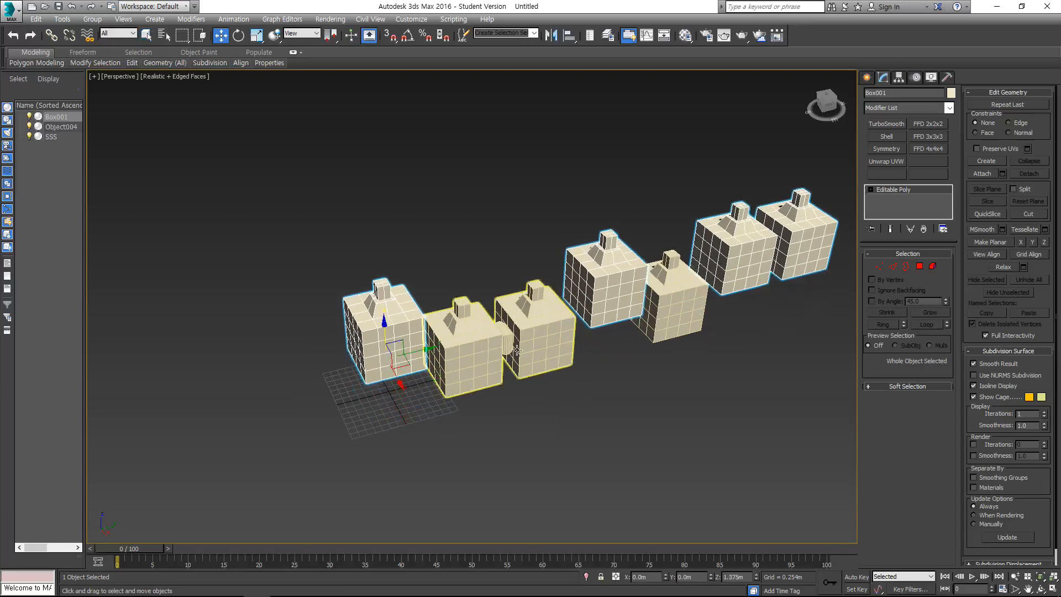
Select the bridged pair and the fifth cube together to check which objects remain unattached
click(543, 336)
ctrl+click(668, 308)
alt+middle_drag(561, 318, 303, 295)
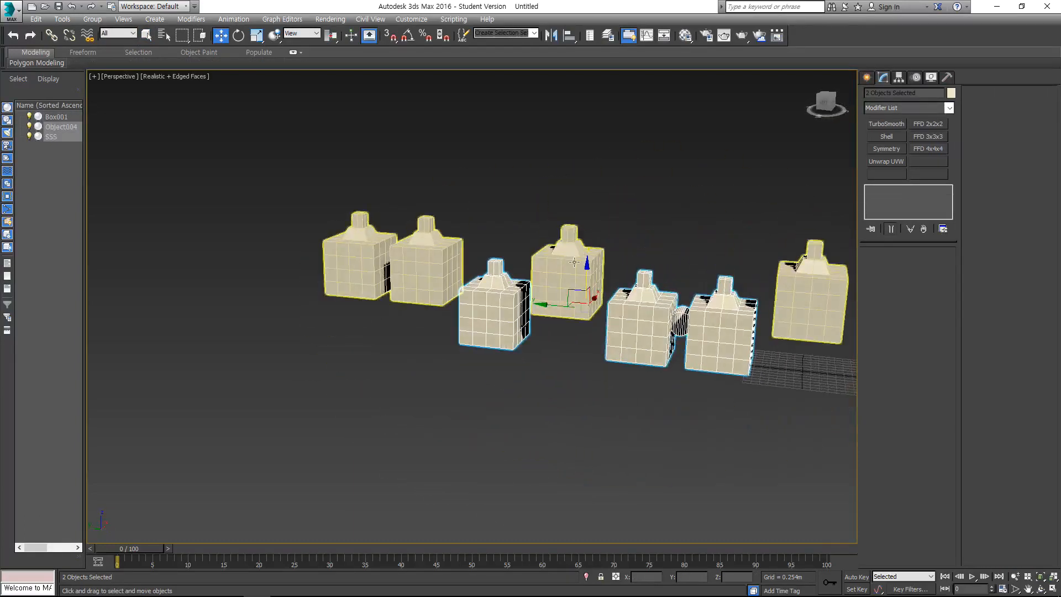
Select the raised four-cube object and attach Object004 and SSS to it using the attach list
click(354, 276)
alt+middle_drag(681, 245, 636, 247)
click(1003, 174)
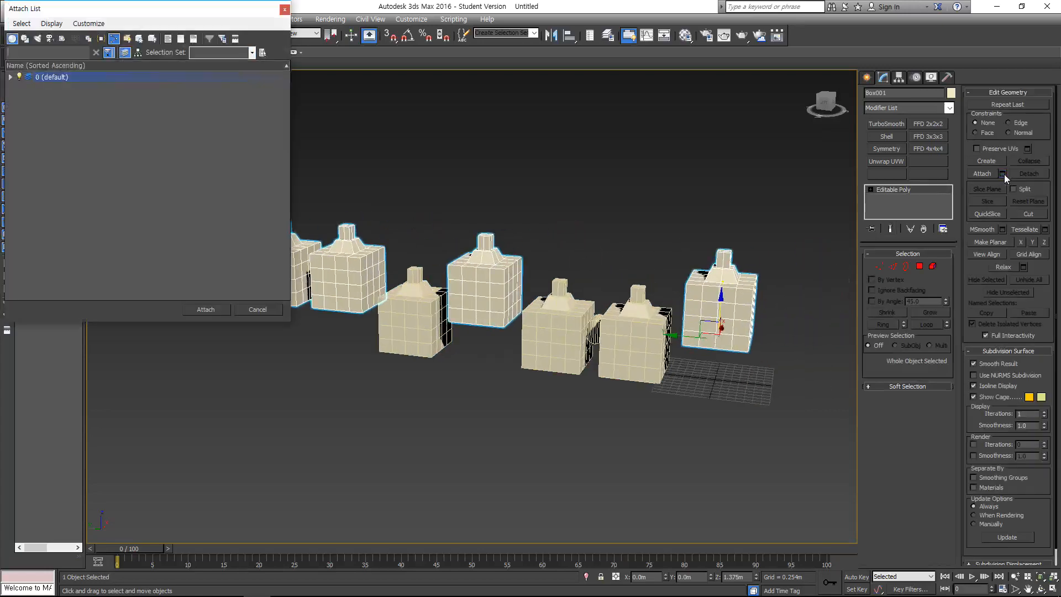
click(10, 78)
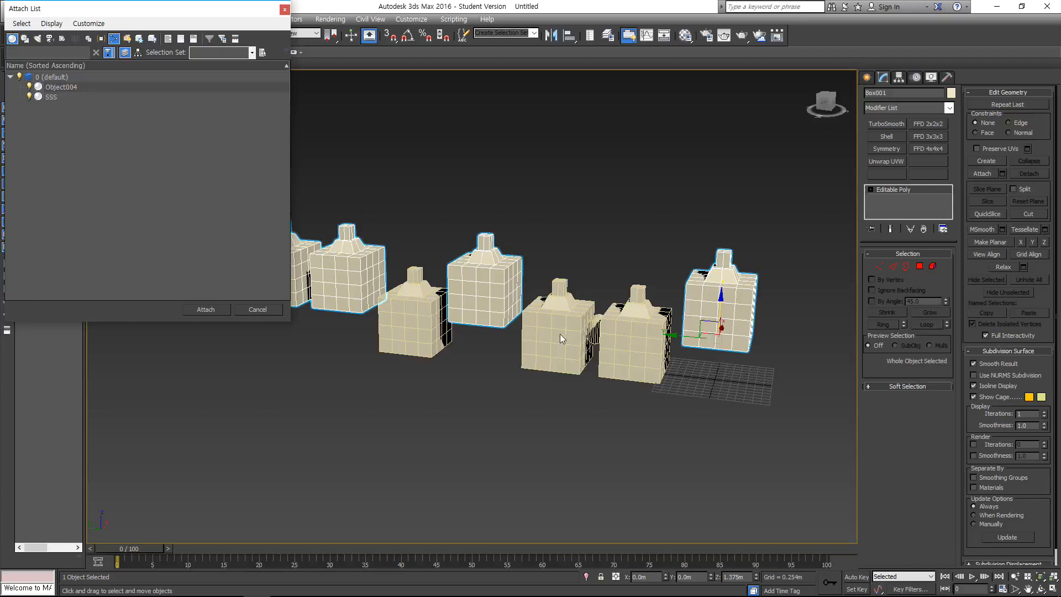
click(66, 87)
ctrl+click(55, 97)
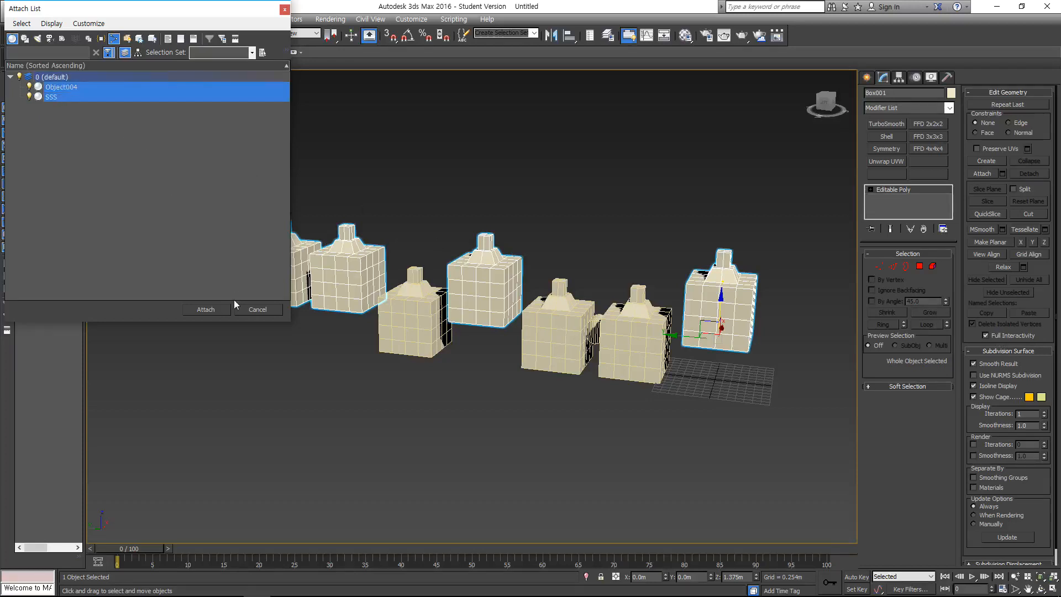
click(215, 311)
Raise the whole combined seven-cube object to a height of about 3.78 m and box-select it
alt+middle_drag(667, 313, 349, 310)
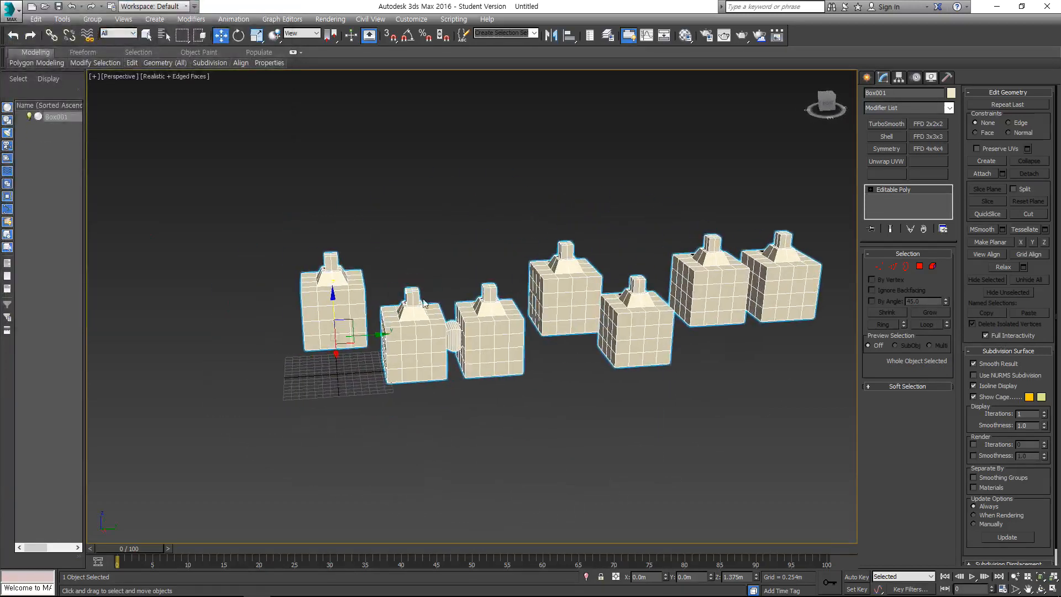
drag(335, 301, 298, 233)
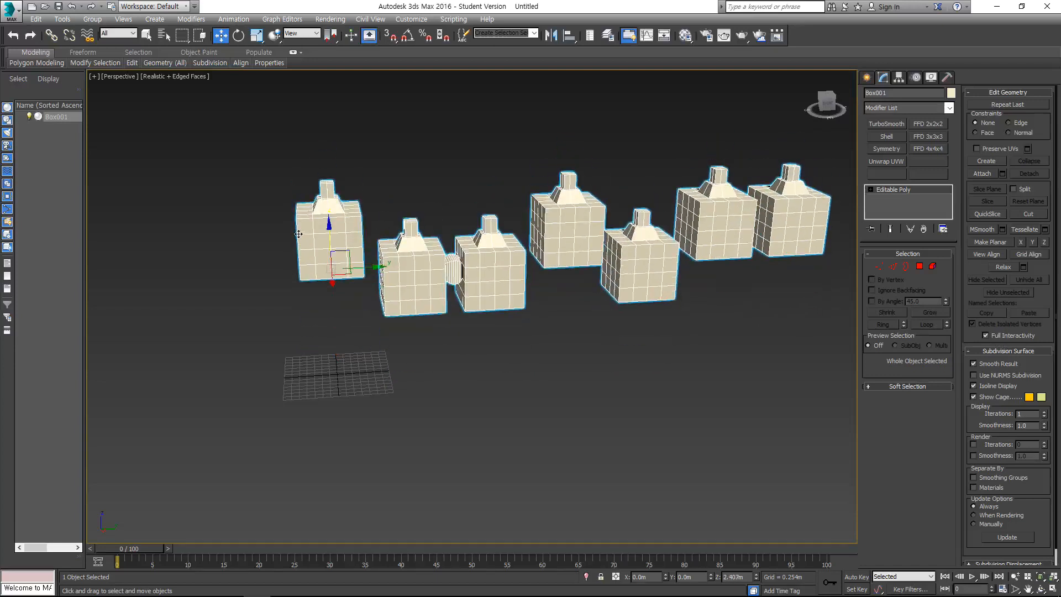
middle_drag(299, 234, 621, 310)
key(q)
drag(728, 403, 281, 164)
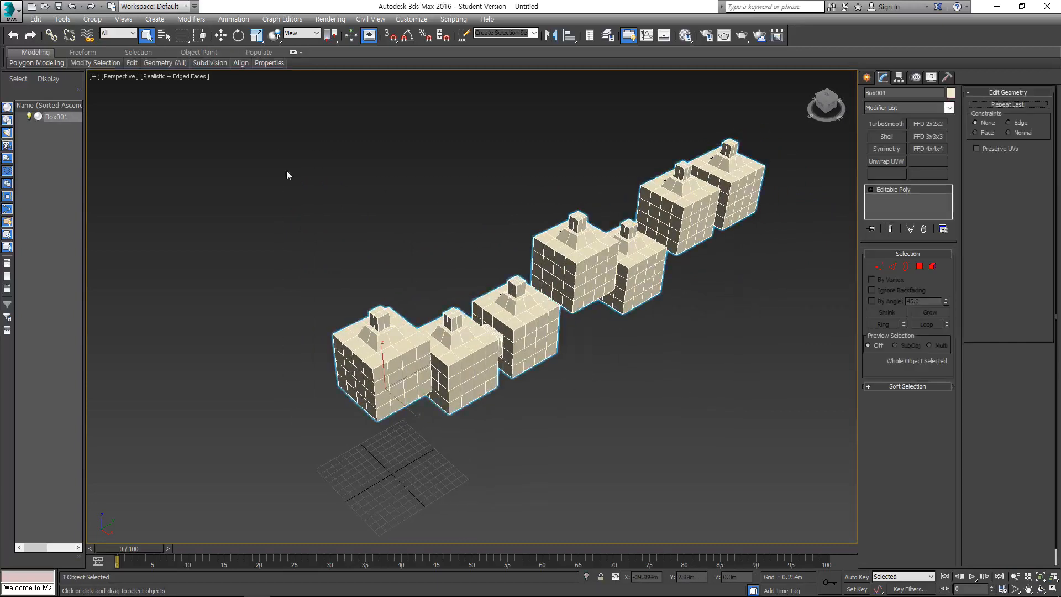
drag(692, 408, 351, 205)
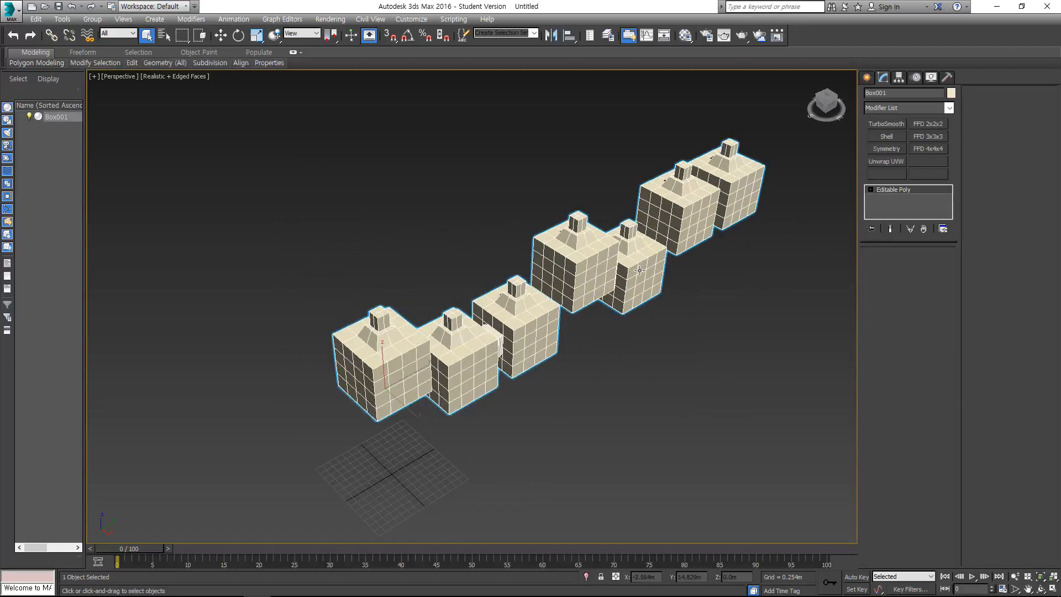
At Element level, select the last, sixth and fifth cubes one at a time
key(5)
click(742, 178)
click(683, 223)
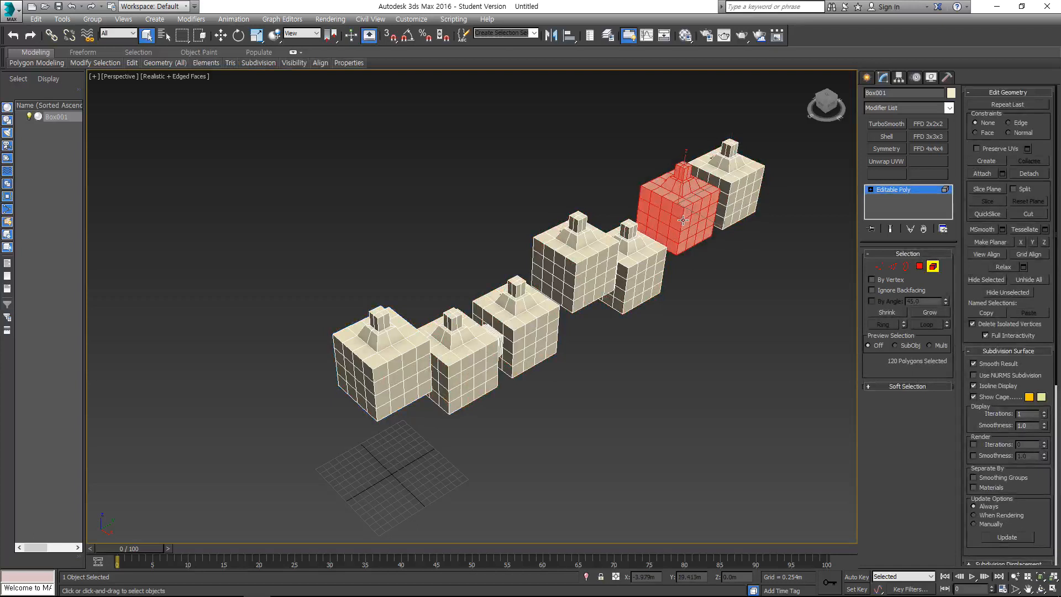
click(656, 261)
Return to object level and lower the combined object to a height of 3.137 m
click(891, 194)
alt+middle_drag(486, 243, 319, 246)
key(w)
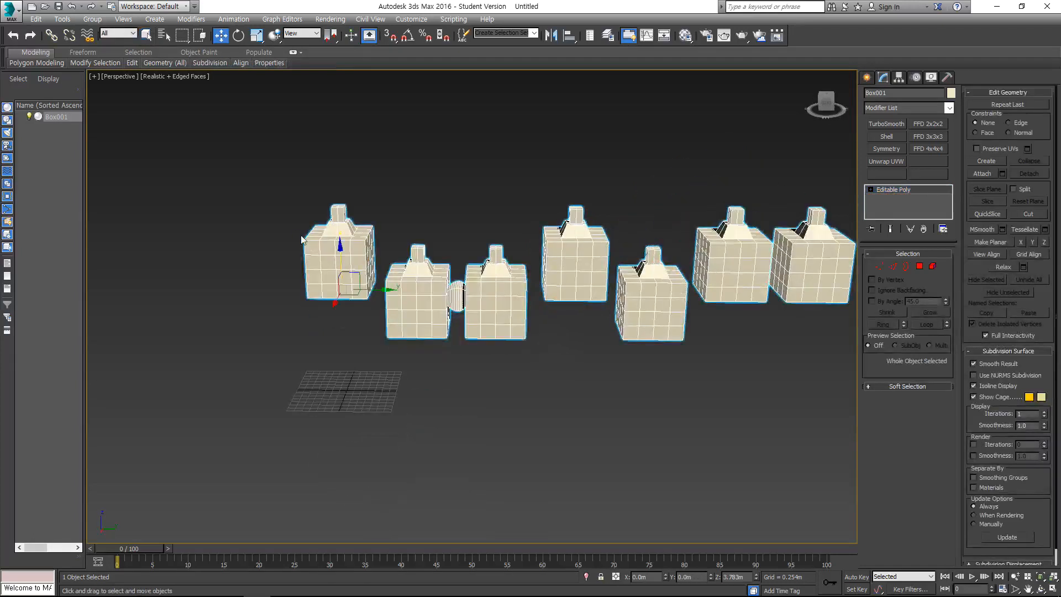
mouse_move(340, 246)
mouse_down()
mouse_move(341, 217)
mouse_move(340, 265)
mouse_up()
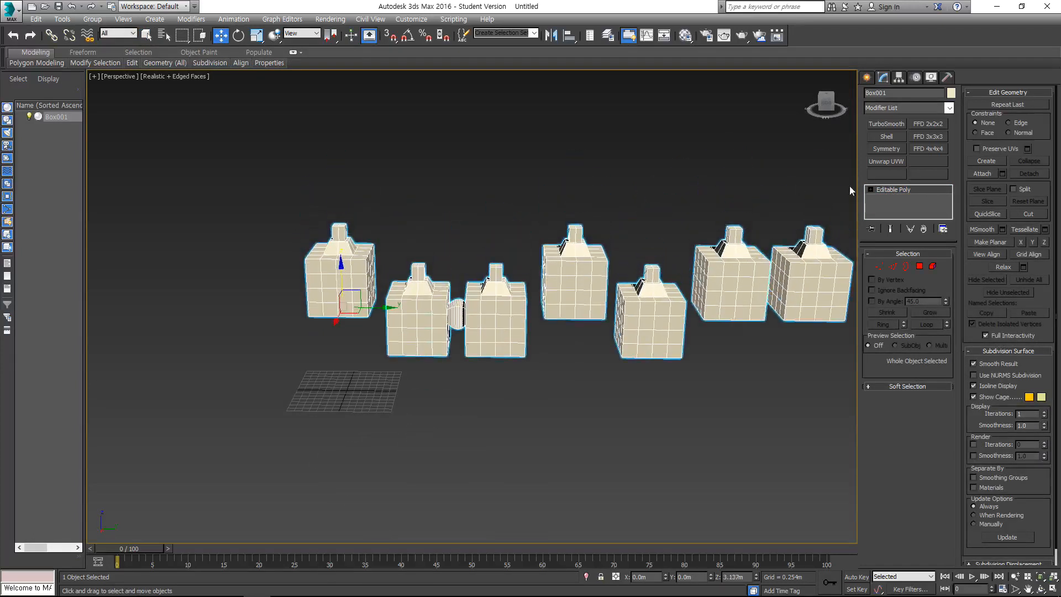
alt+middle_drag(477, 281, 622, 298)
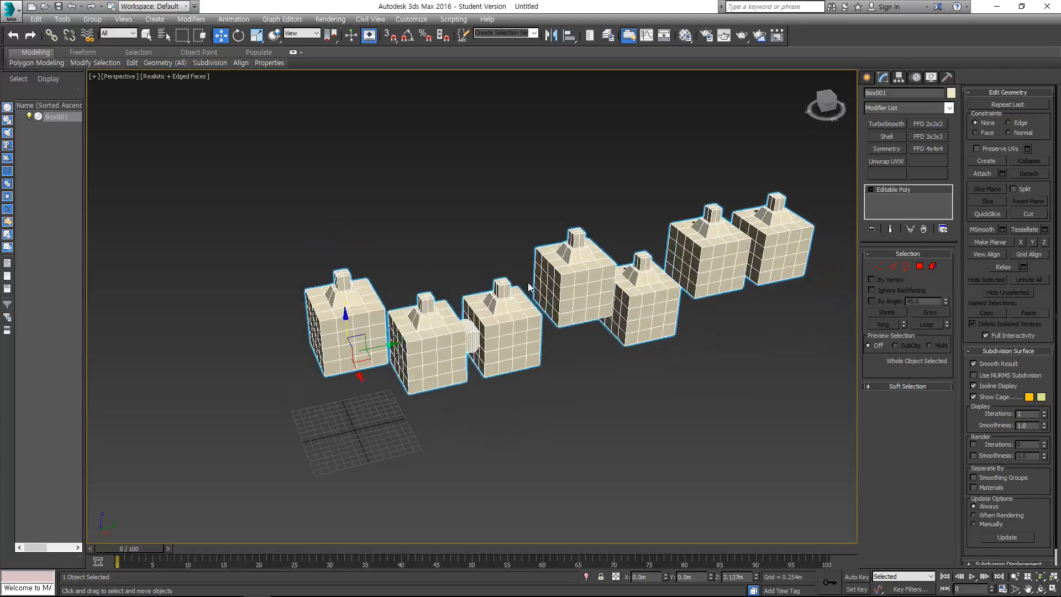
At Element level, select the fifth cube, fourth cube, bridged pair and first cube individually, and return to object level
key(5)
click(642, 302)
click(578, 279)
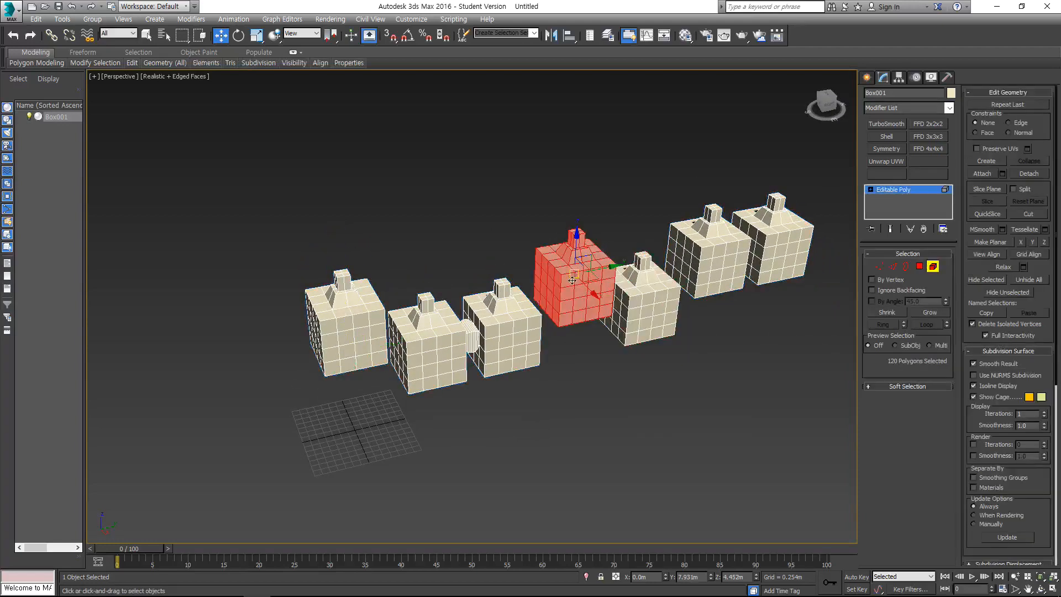
click(466, 350)
click(338, 311)
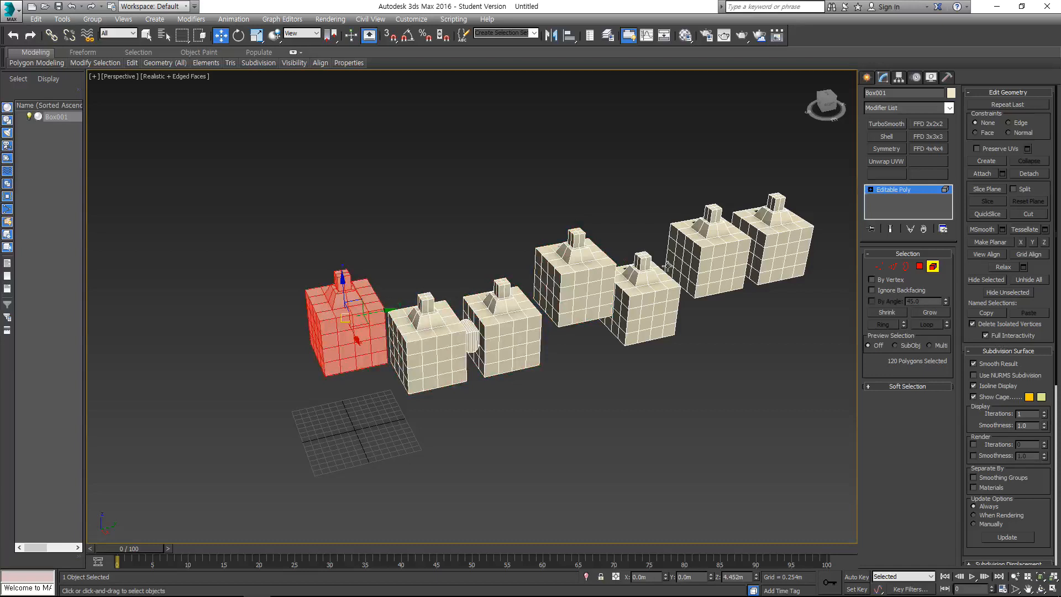
click(907, 190)
Select the last two cube elements and detach them as one separate object with the default name
key(5)
click(768, 249)
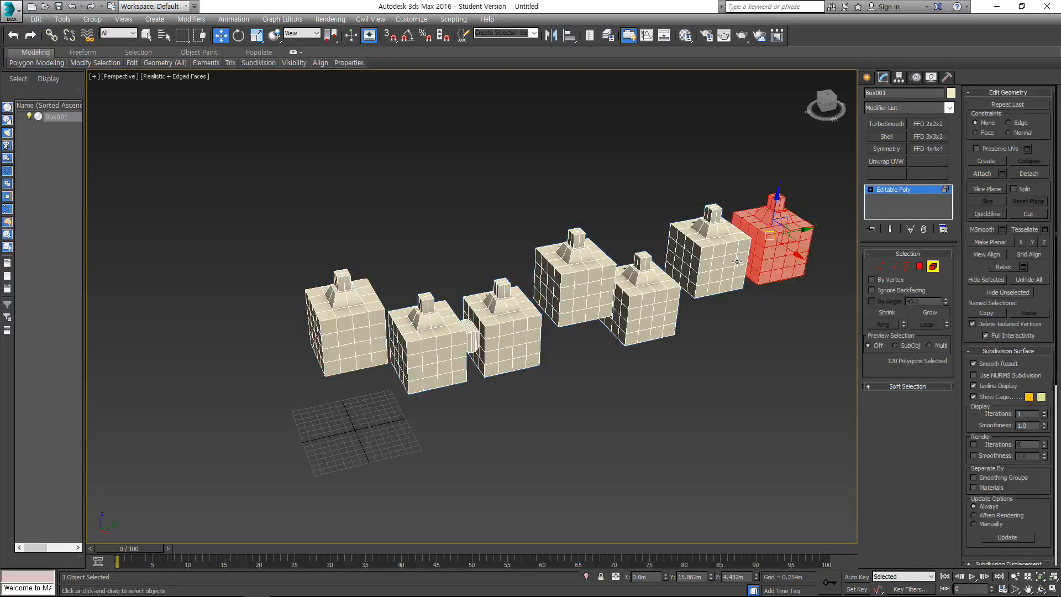
ctrl+click(709, 262)
click(1031, 175)
key(Return)
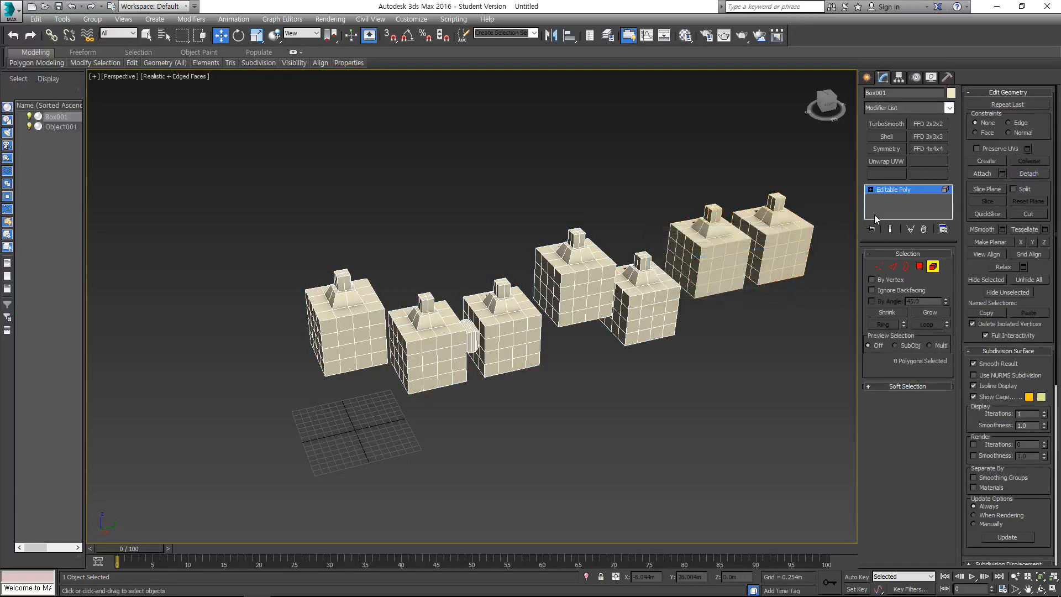
Return to object level and examine the remaining five cubes beside the detached pair
click(885, 191)
click(691, 188)
click(604, 285)
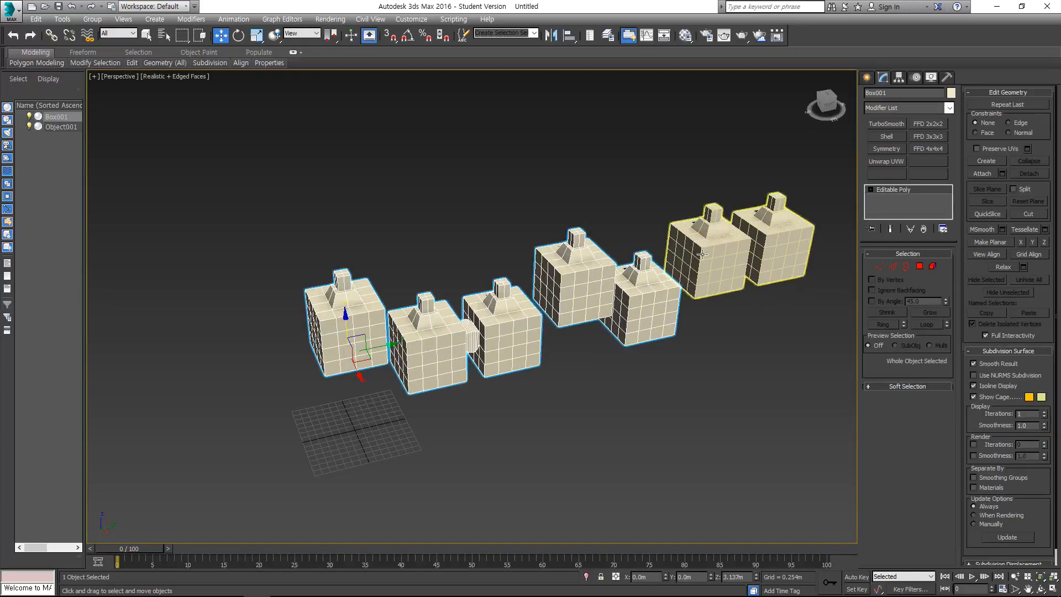
alt+middle_drag(700, 255, 679, 306)
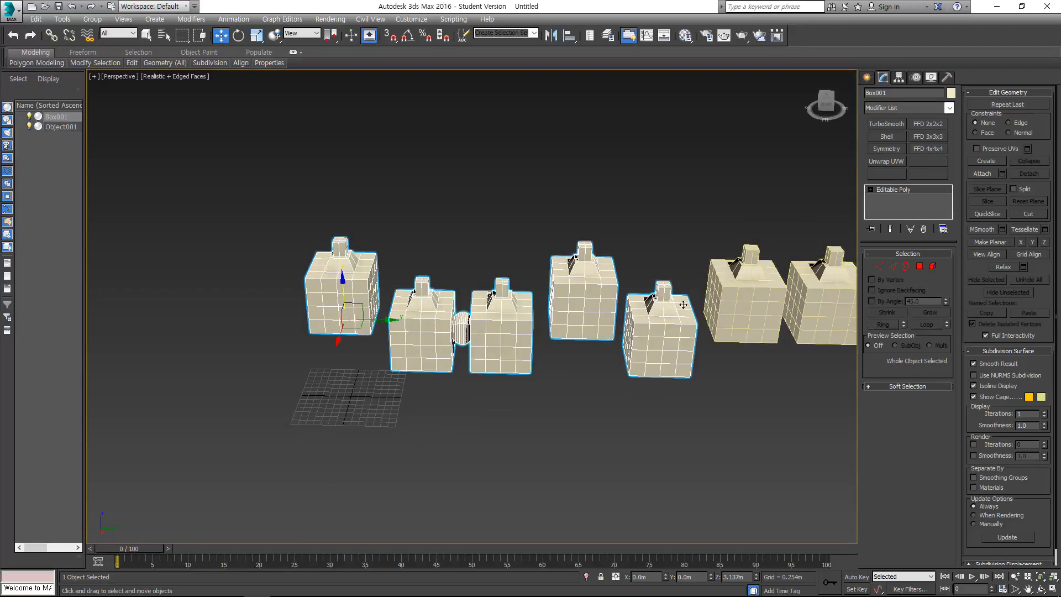
Select the five-cube object and attach the detached pair of cubes back to it
key(q)
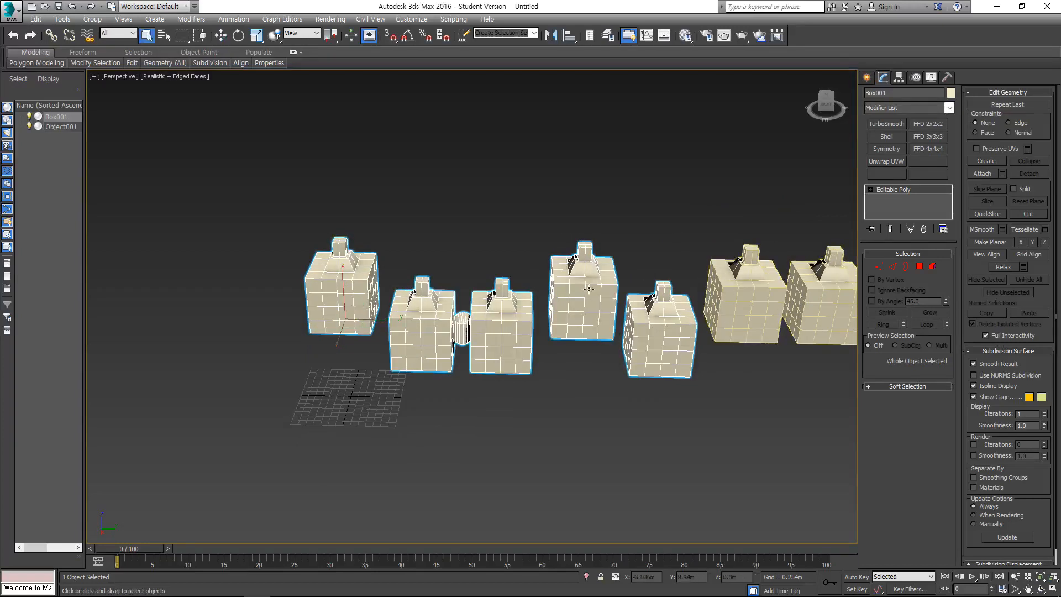
ctrl+click(784, 308)
click(603, 298)
click(983, 173)
click(766, 289)
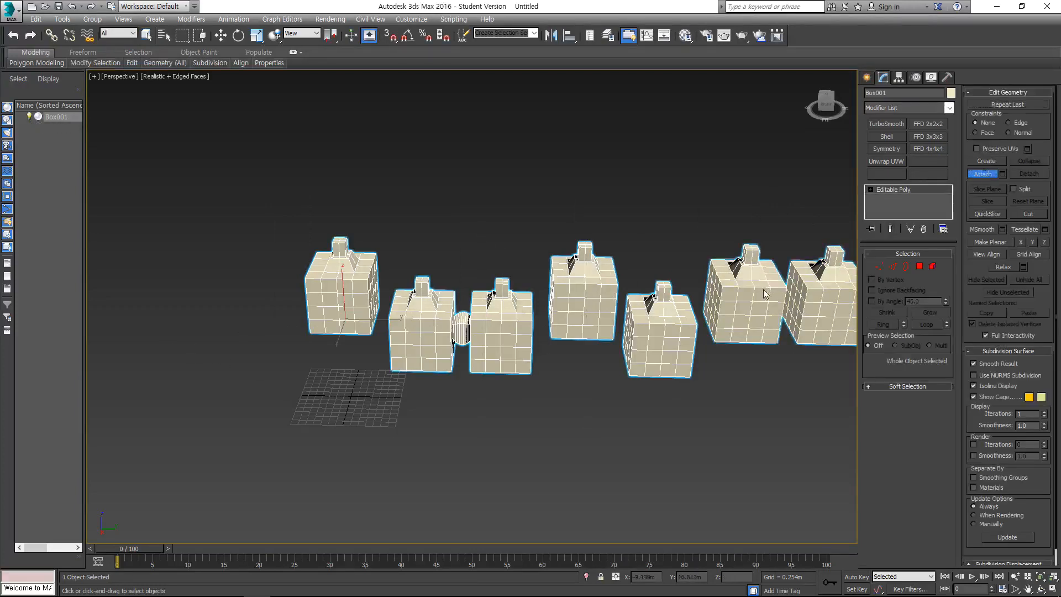
At Vertex level, select all vertices of the seven attached cubes
scroll(766, 289, down, 5)
key(1)
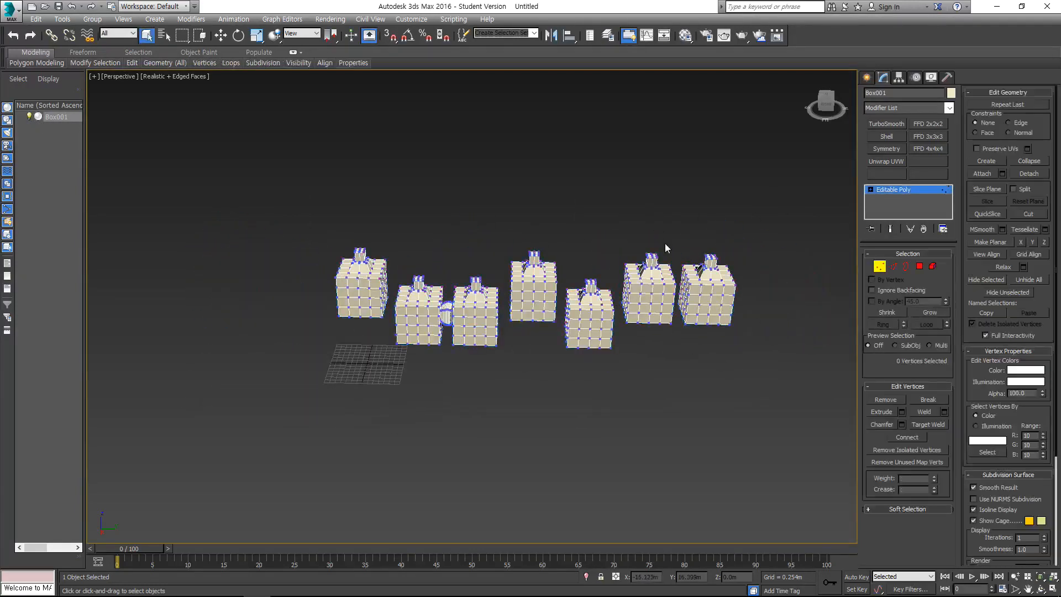
drag(613, 299, 215, 429)
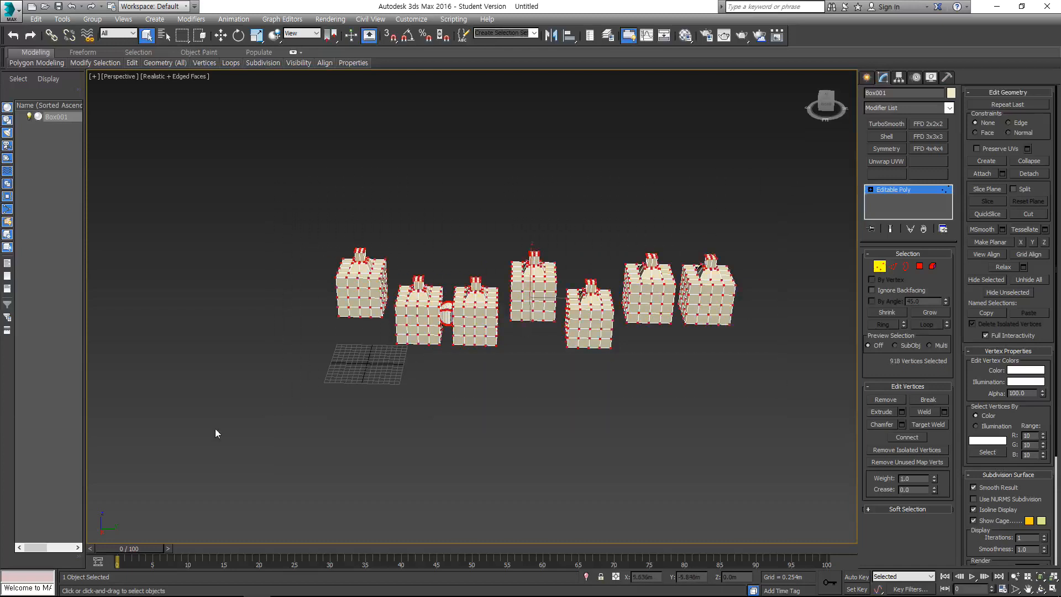
At Polygon level, select one facing polygon on each of the fifth and sixth cubes and connect them with Bridge
scroll(751, 282, up, 3)
key(4)
click(588, 291)
alt+middle_drag(588, 292, 563, 314)
scroll(563, 314, up, 3)
click(582, 314)
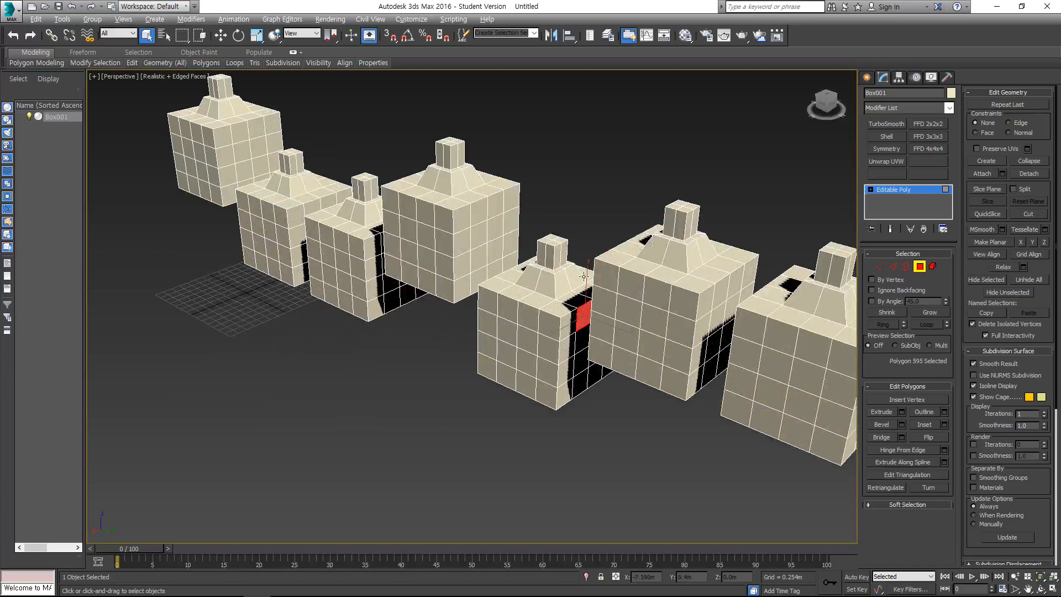
alt+middle_drag(584, 277, 645, 272)
ctrl+click(618, 238)
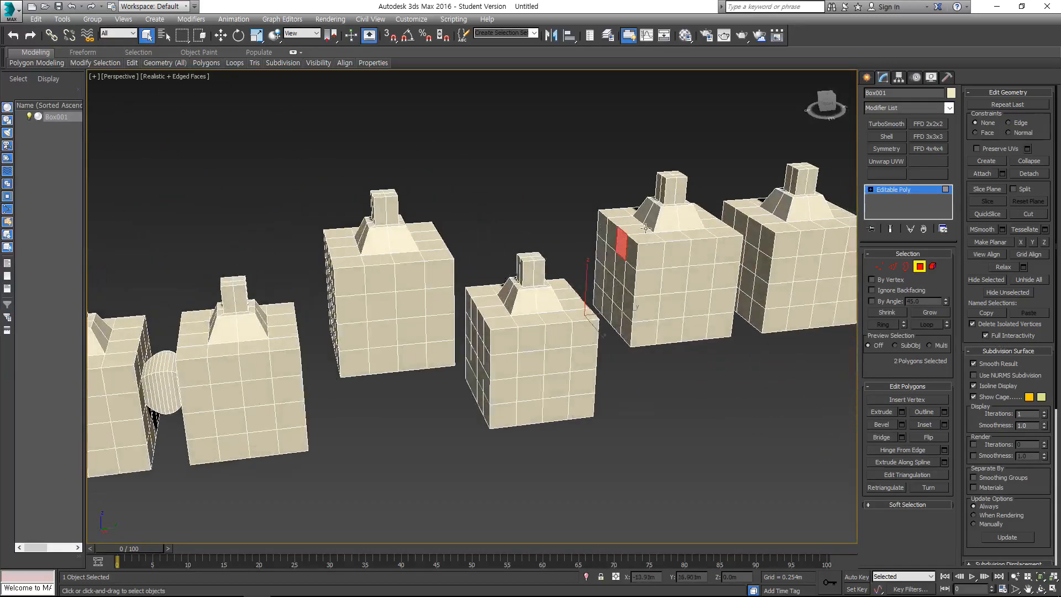
click(876, 438)
alt+middle_drag(734, 349, 690, 323)
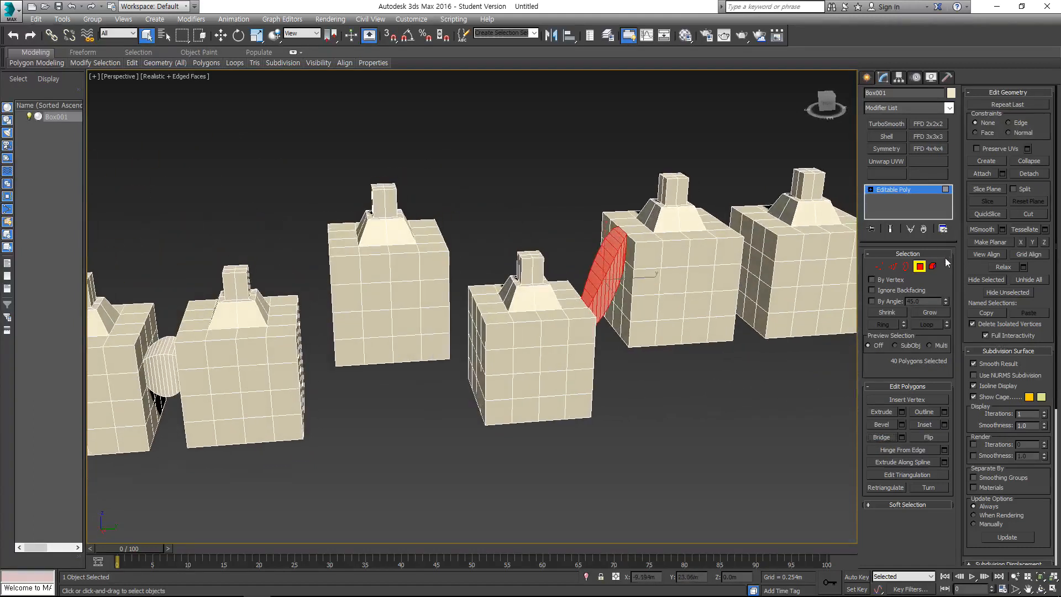
Leave Polygon level, switch to Element level, and return the bridged cubes to object level
click(920, 267)
click(920, 267)
click(933, 267)
click(905, 192)
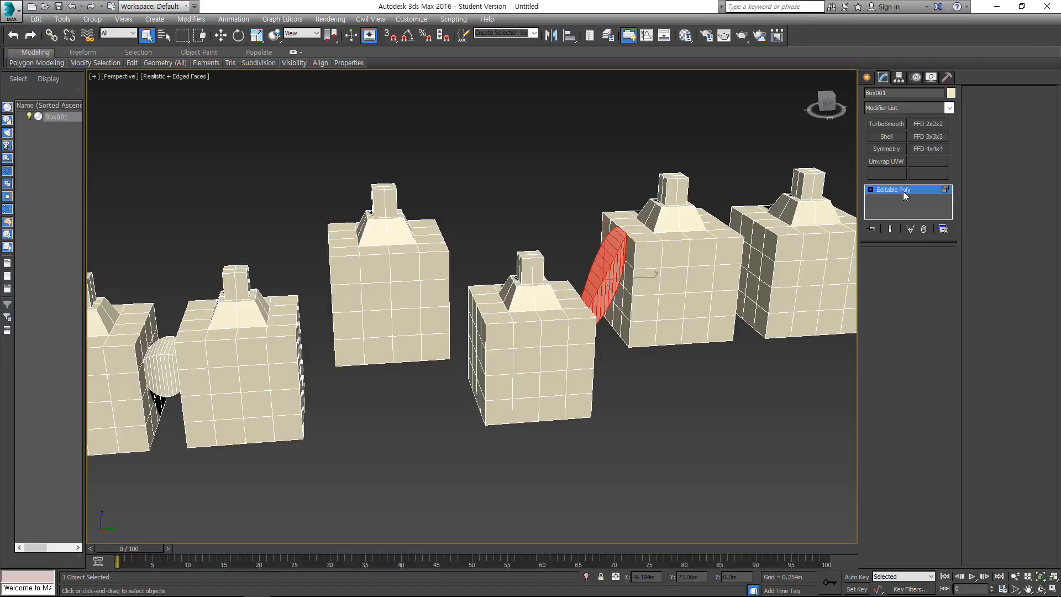
Lower the whole seven-cube object with Move and set its Z position to 0
middle_drag(541, 237, 676, 255)
scroll(676, 255, down, 5)
alt+middle_drag(389, 287, 422, 309)
key(w)
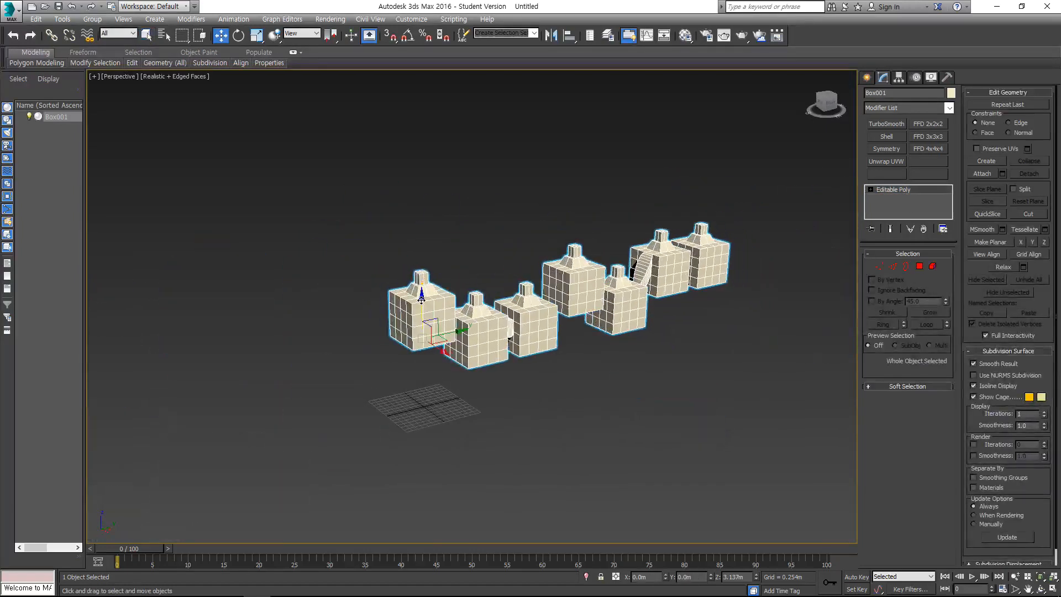
mouse_move(423, 301)
mouse_down()
mouse_move(424, 331)
mouse_move(436, 311)
mouse_up()
alt+middle_drag(435, 311, 559, 310)
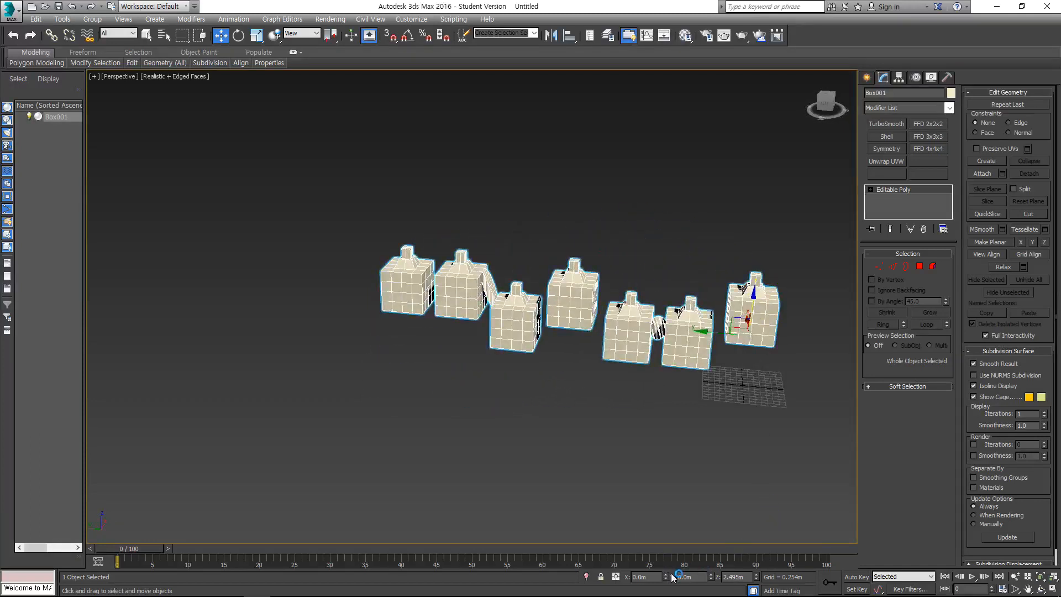
drag(741, 573, 709, 577)
text(0)
key(Return)
scroll(659, 304, up, 3)
middle_drag(698, 339, 552, 323)
middle_drag(552, 323, 647, 326)
key(q)
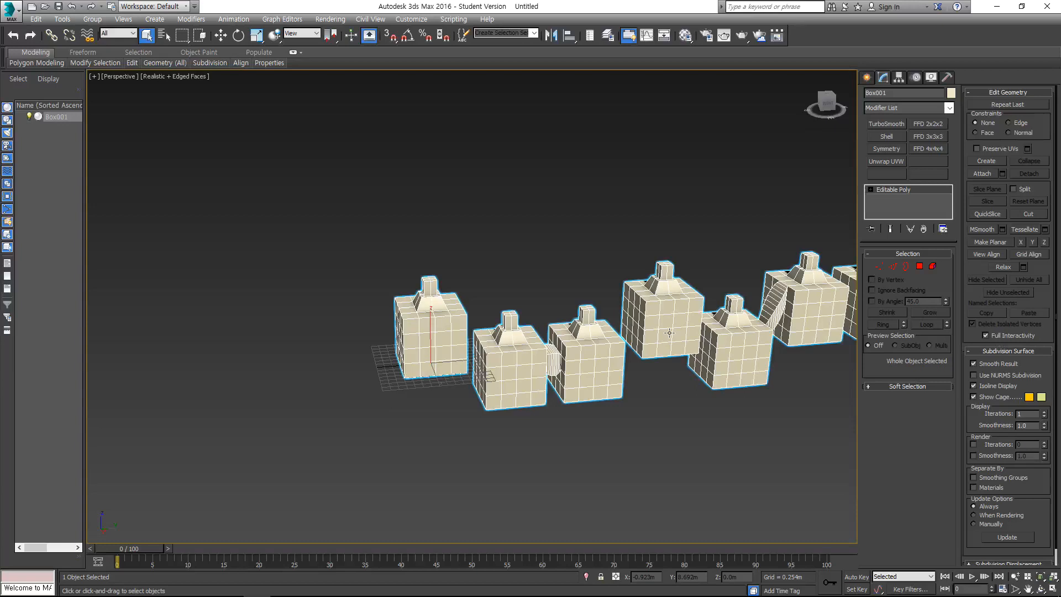
At Element level, select every cube except the first, including the bridged ones, and delete them
key(5)
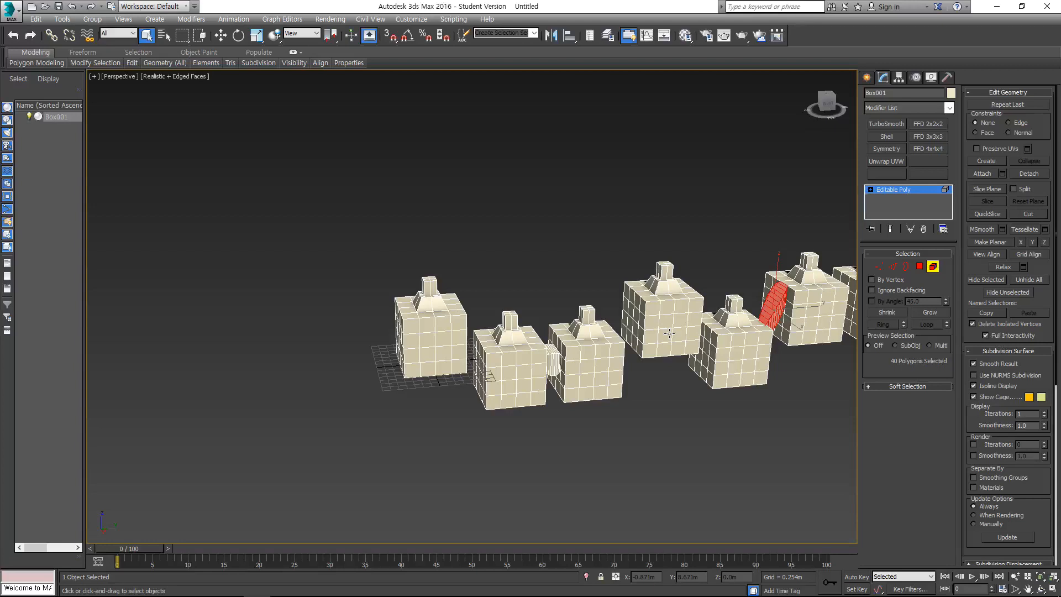
click(645, 397)
middle_drag(811, 415, 759, 419)
alt+middle_drag(451, 236, 632, 290)
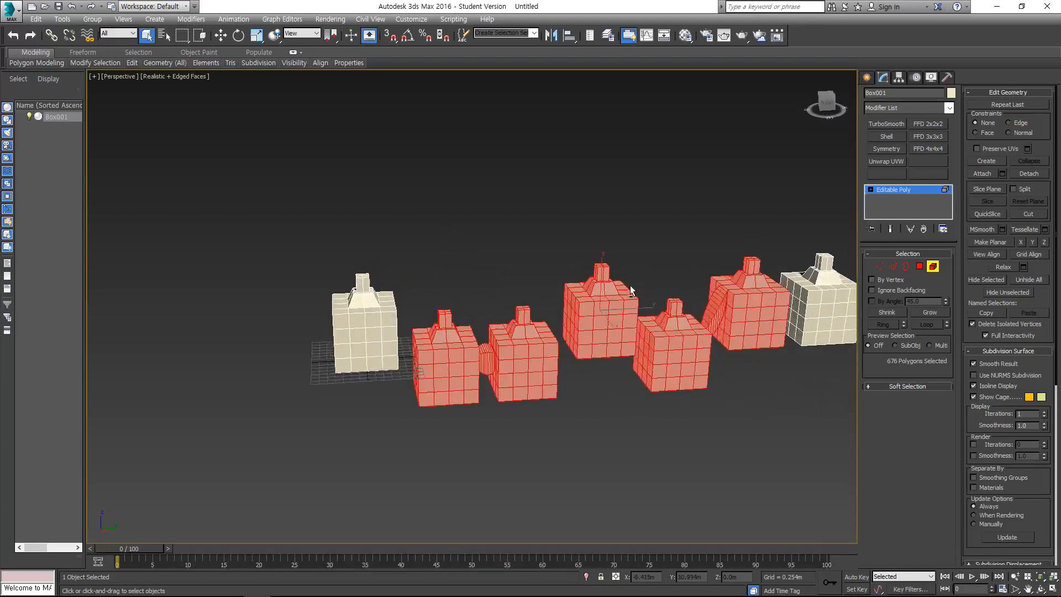
ctrl+click(807, 262)
key(Delete)
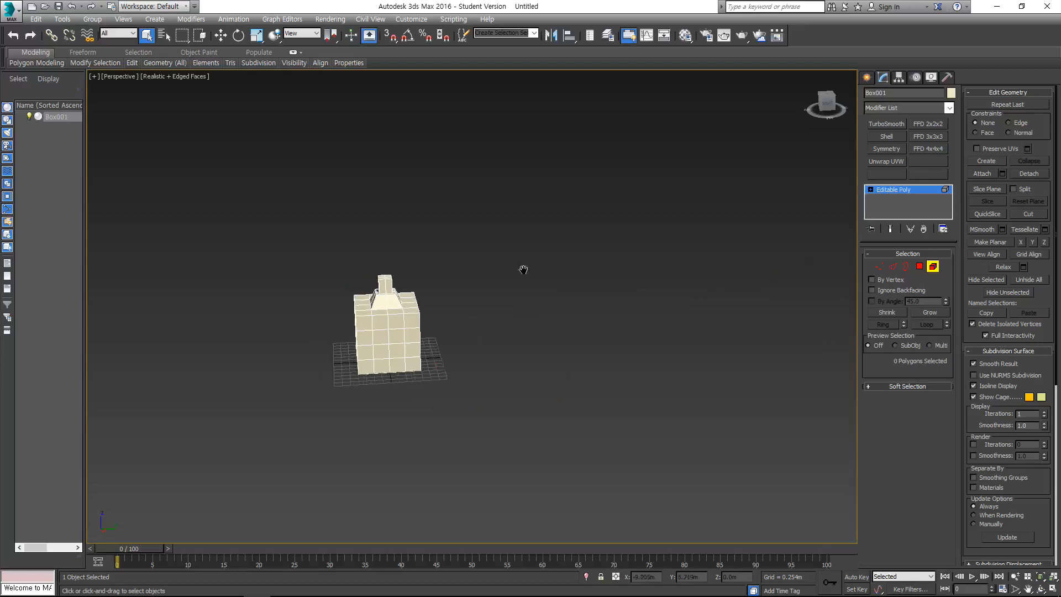
Return to object level, frame the remaining cube and examine it from several angles
key(z)
click(907, 189)
alt+middle_drag(579, 277, 668, 280)
alt+middle_drag(498, 288, 646, 252)
scroll(571, 291, up, 3)
scroll(650, 281, up, 2)
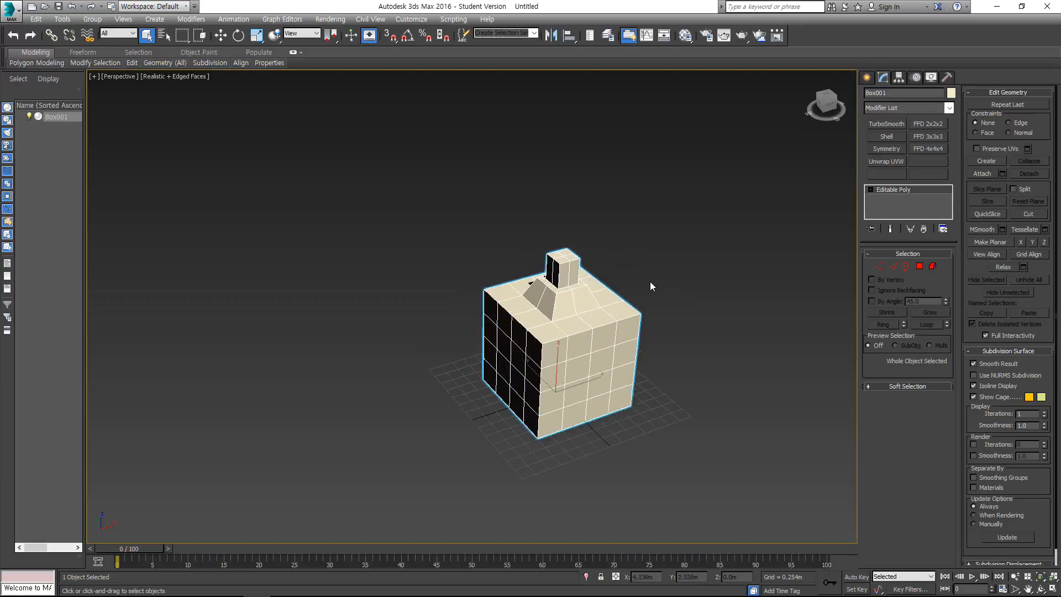
Switch through the cube's Polygon and Border levels, return to object level, and deselect and reselect the cube
key(2)
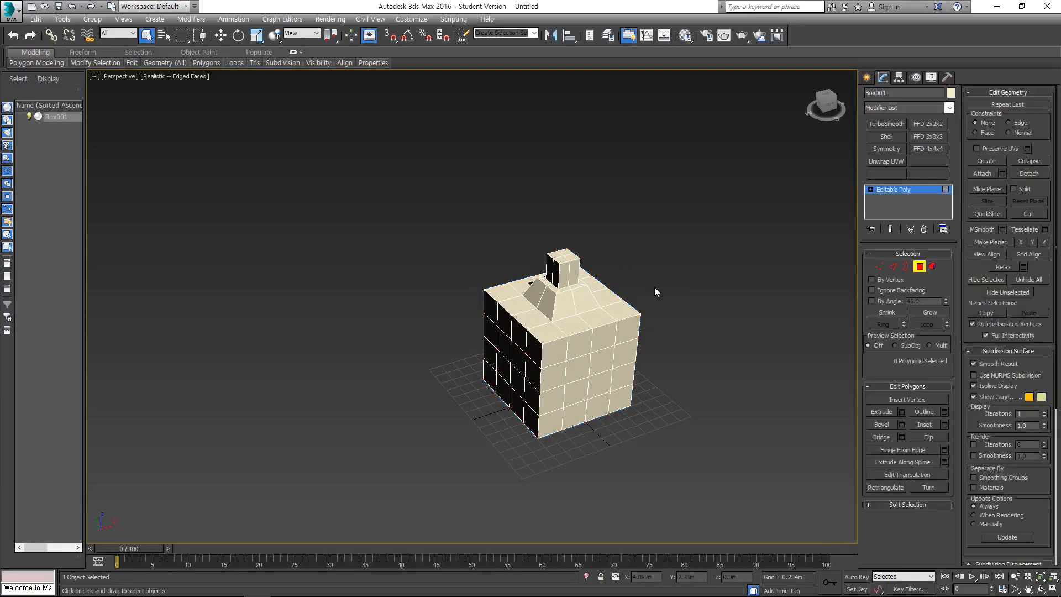
key(5)
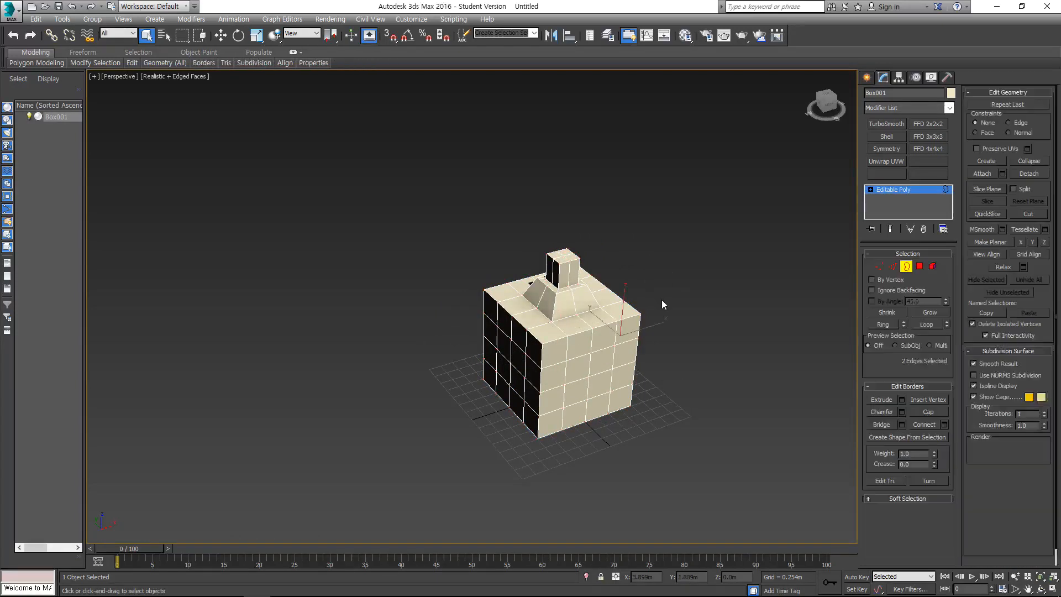
alt+middle_drag(630, 295, 735, 310)
click(896, 191)
click(673, 337)
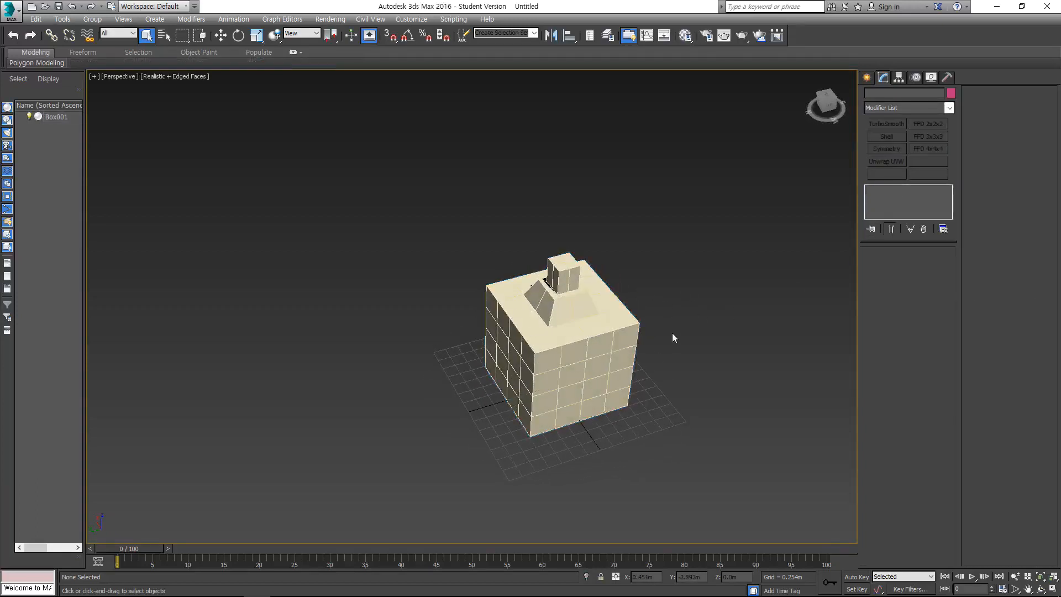
click(589, 363)
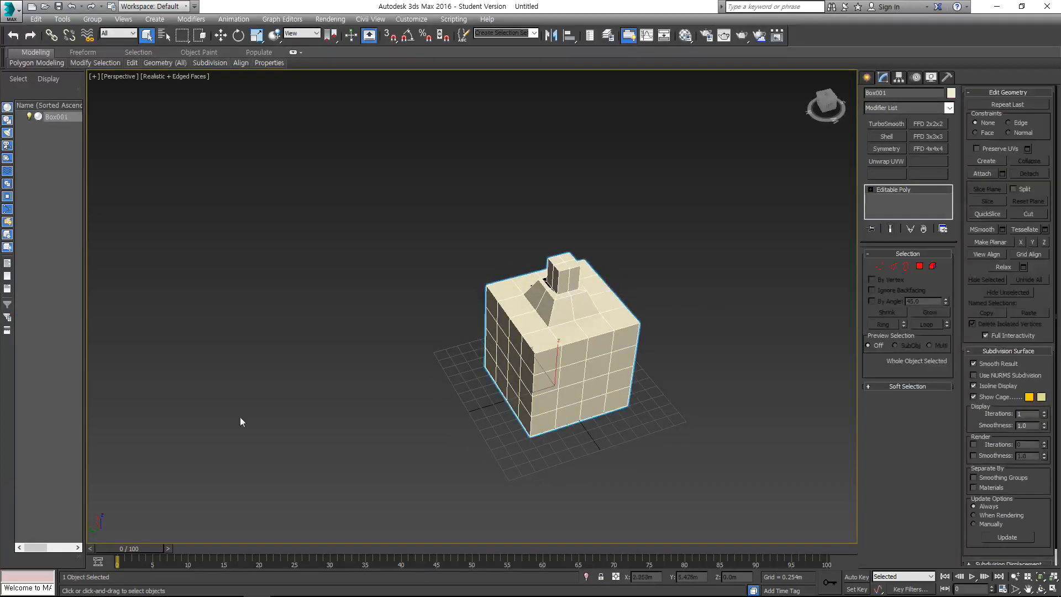
Switch to Chrome in a new window and search Google for "포크"
click(148, 586)
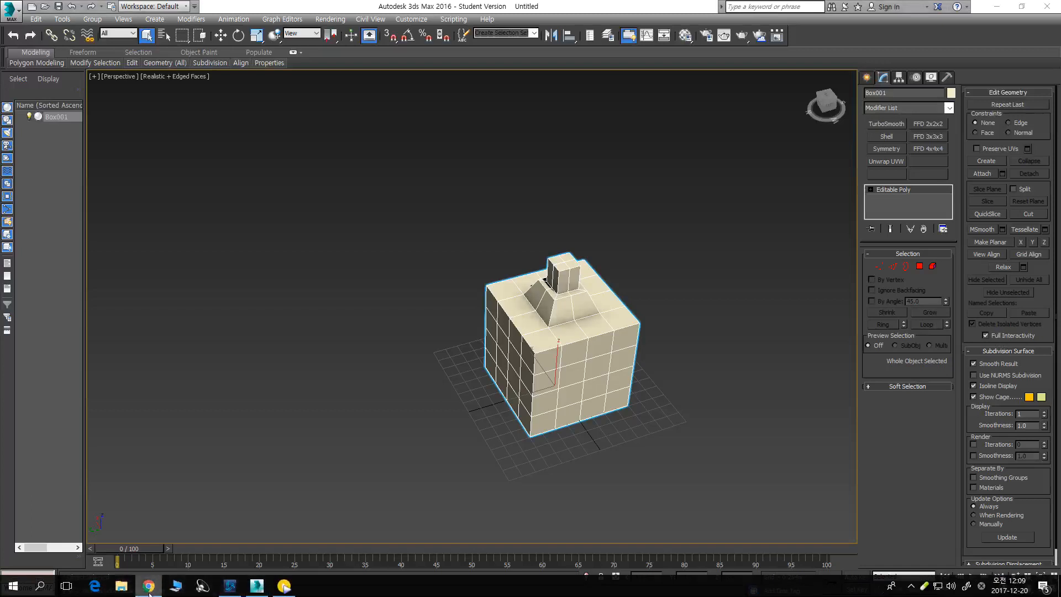
right_click(149, 590)
click(137, 488)
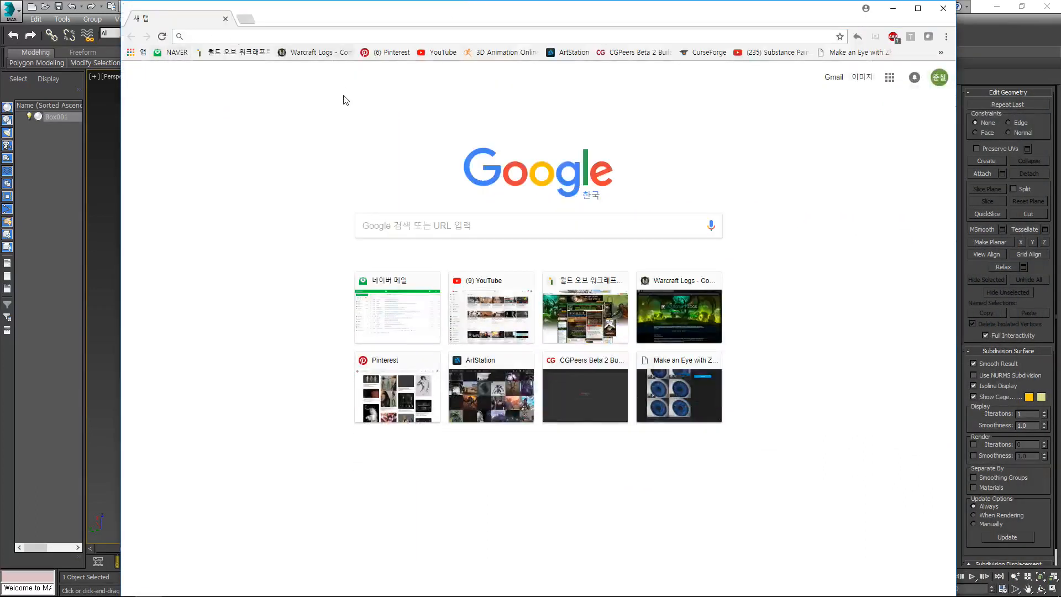
text(포크)
key(Return)
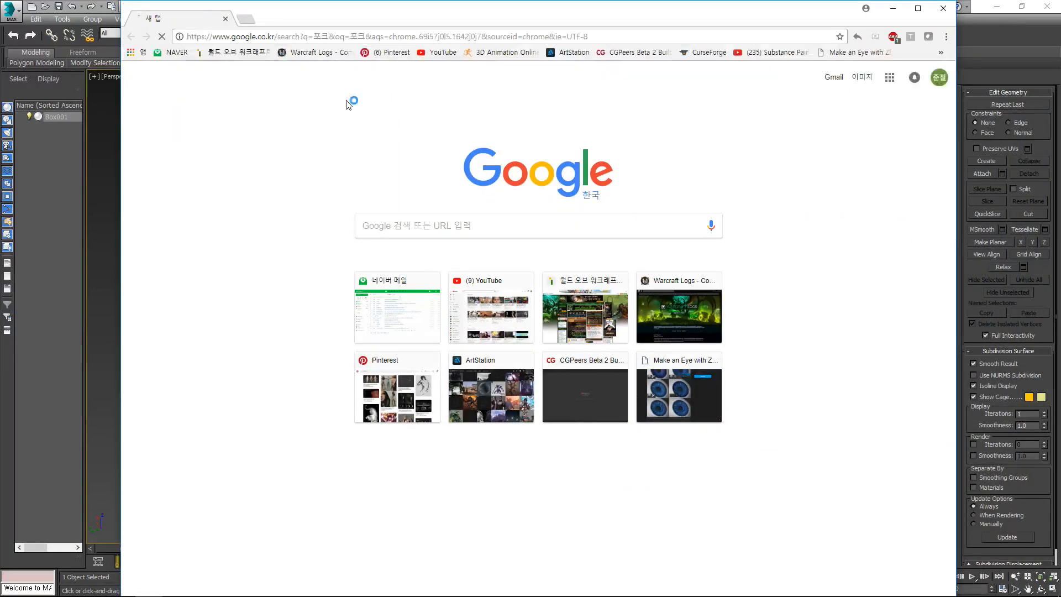
Show the image results for the fork search and open the large Pixabay fork photo
click(254, 114)
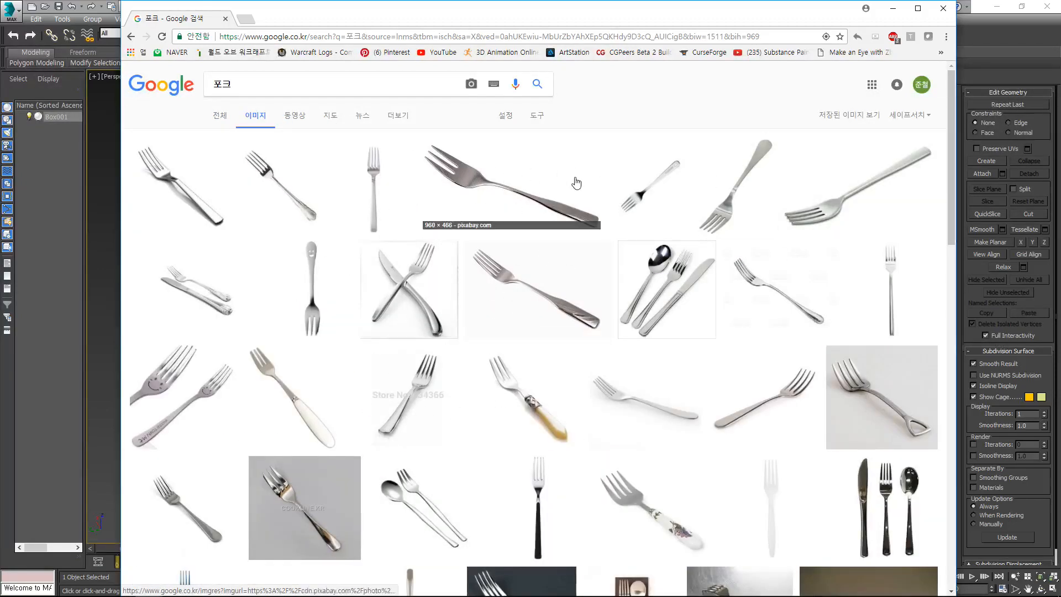
click(491, 187)
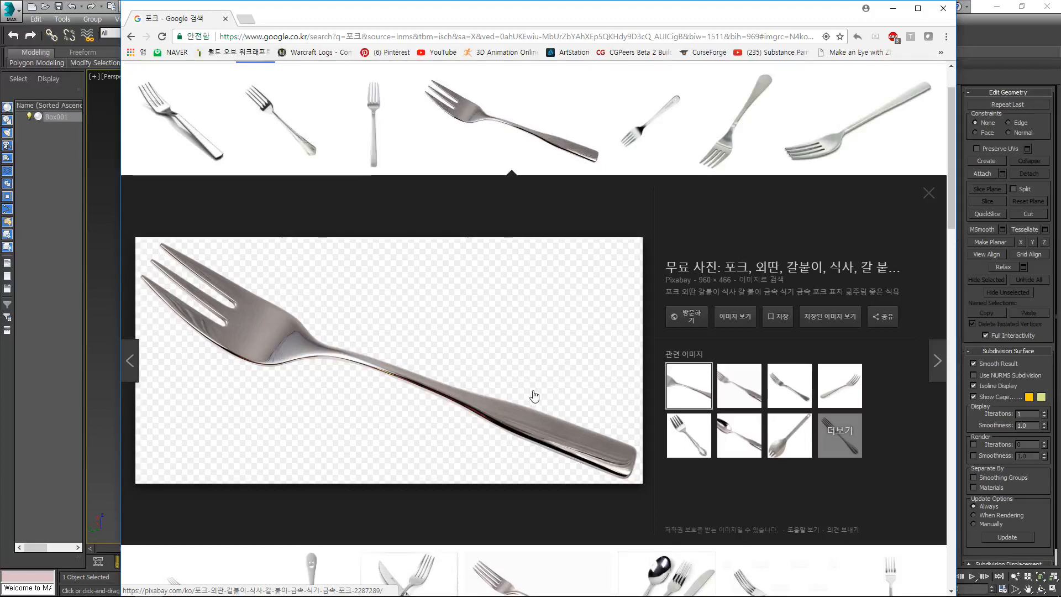
mouse_move(468, 592)
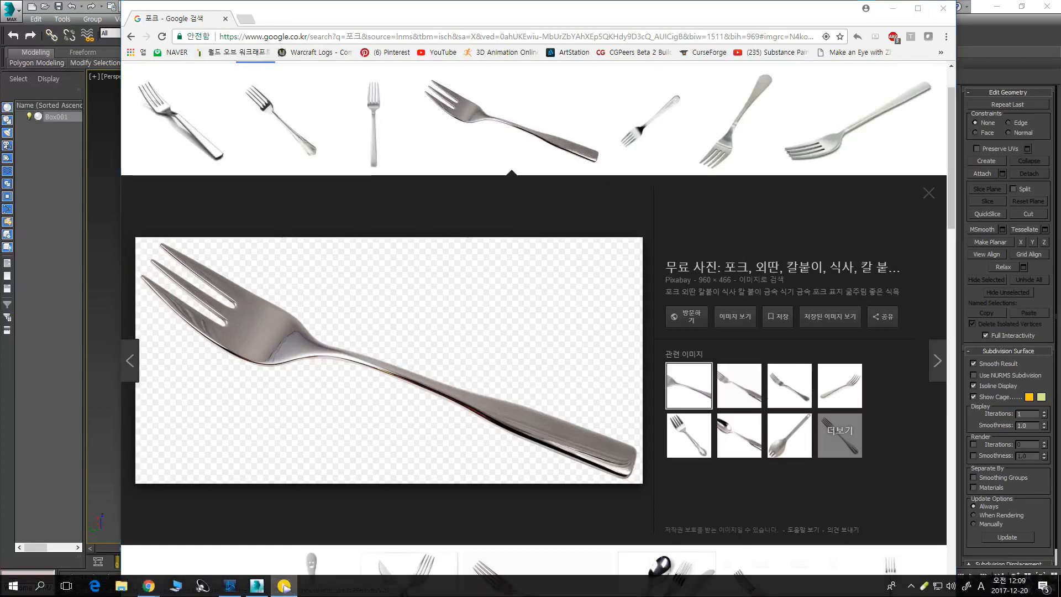